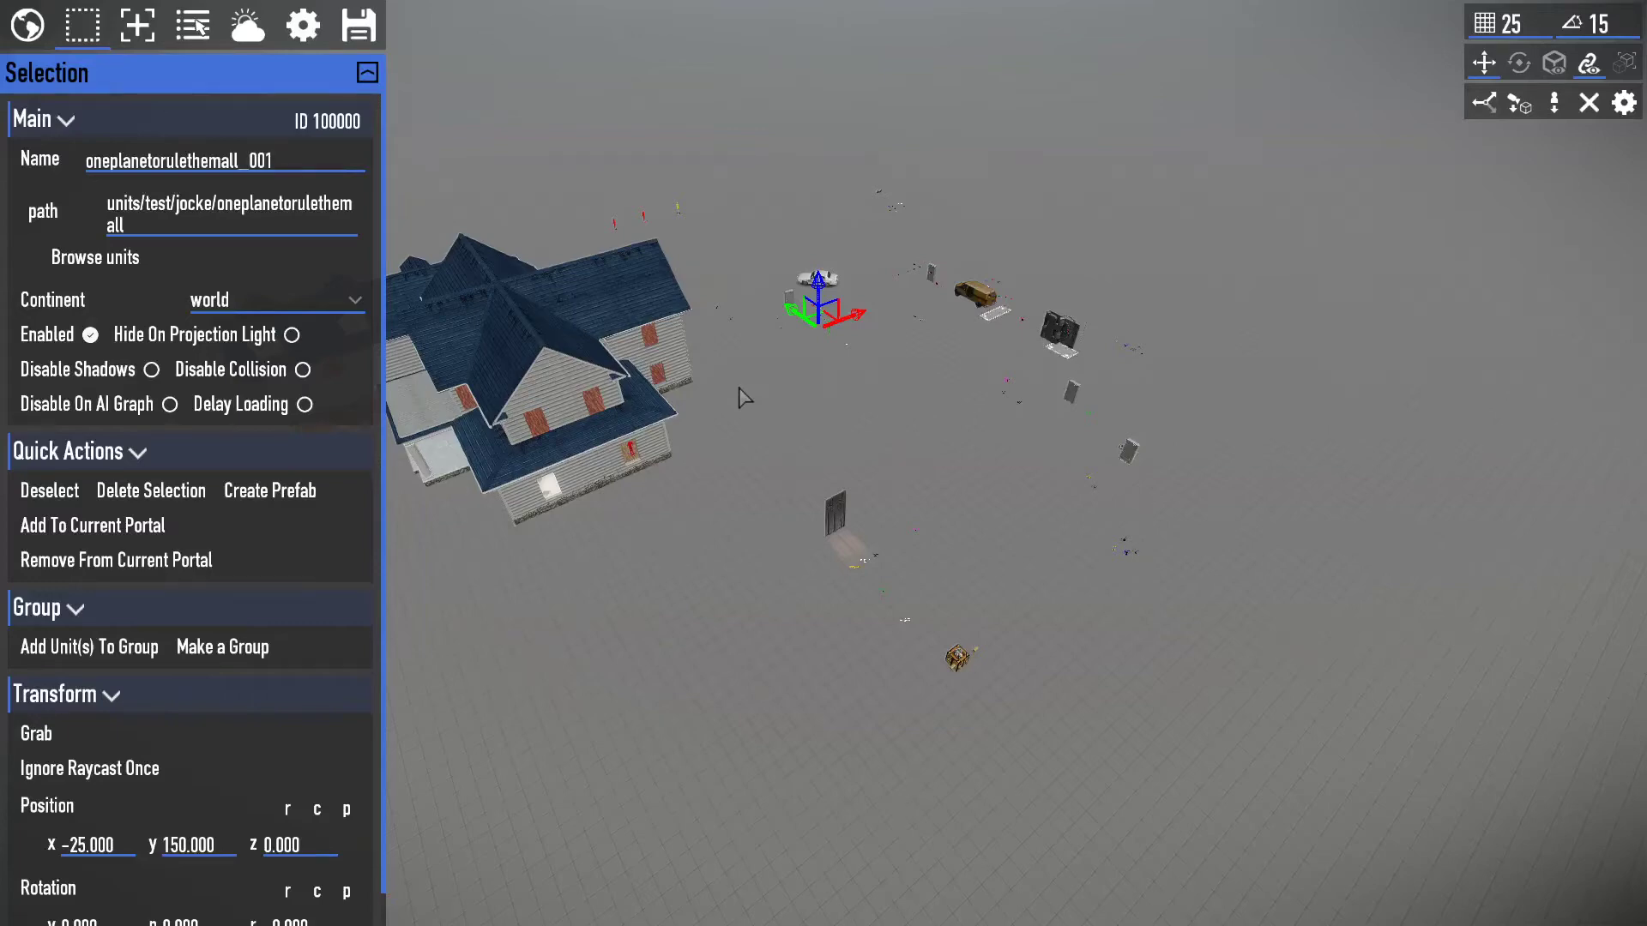
Review the editor's spawn, select, environment, options and world menus, and return to the current selection.
mouse_move(739, 387)
right_mouse_down()
mouse_move(743, 364)
mouse_move(909, 362)
mouse_move(686, 377)
mouse_move(823, 437)
mouse_move(755, 386)
mouse_move(815, 386)
mouse_move(626, 420)
mouse_move(909, 412)
mouse_move(1132, 437)
mouse_move(1286, 403)
mouse_move(1339, 317)
mouse_move(1252, 428)
mouse_move(1373, 412)
mouse_move(711, 397)
mouse_move(711, 352)
mouse_move(617, 360)
mouse_move(643, 386)
mouse_move(712, 397)
right_mouse_up()
key("w")
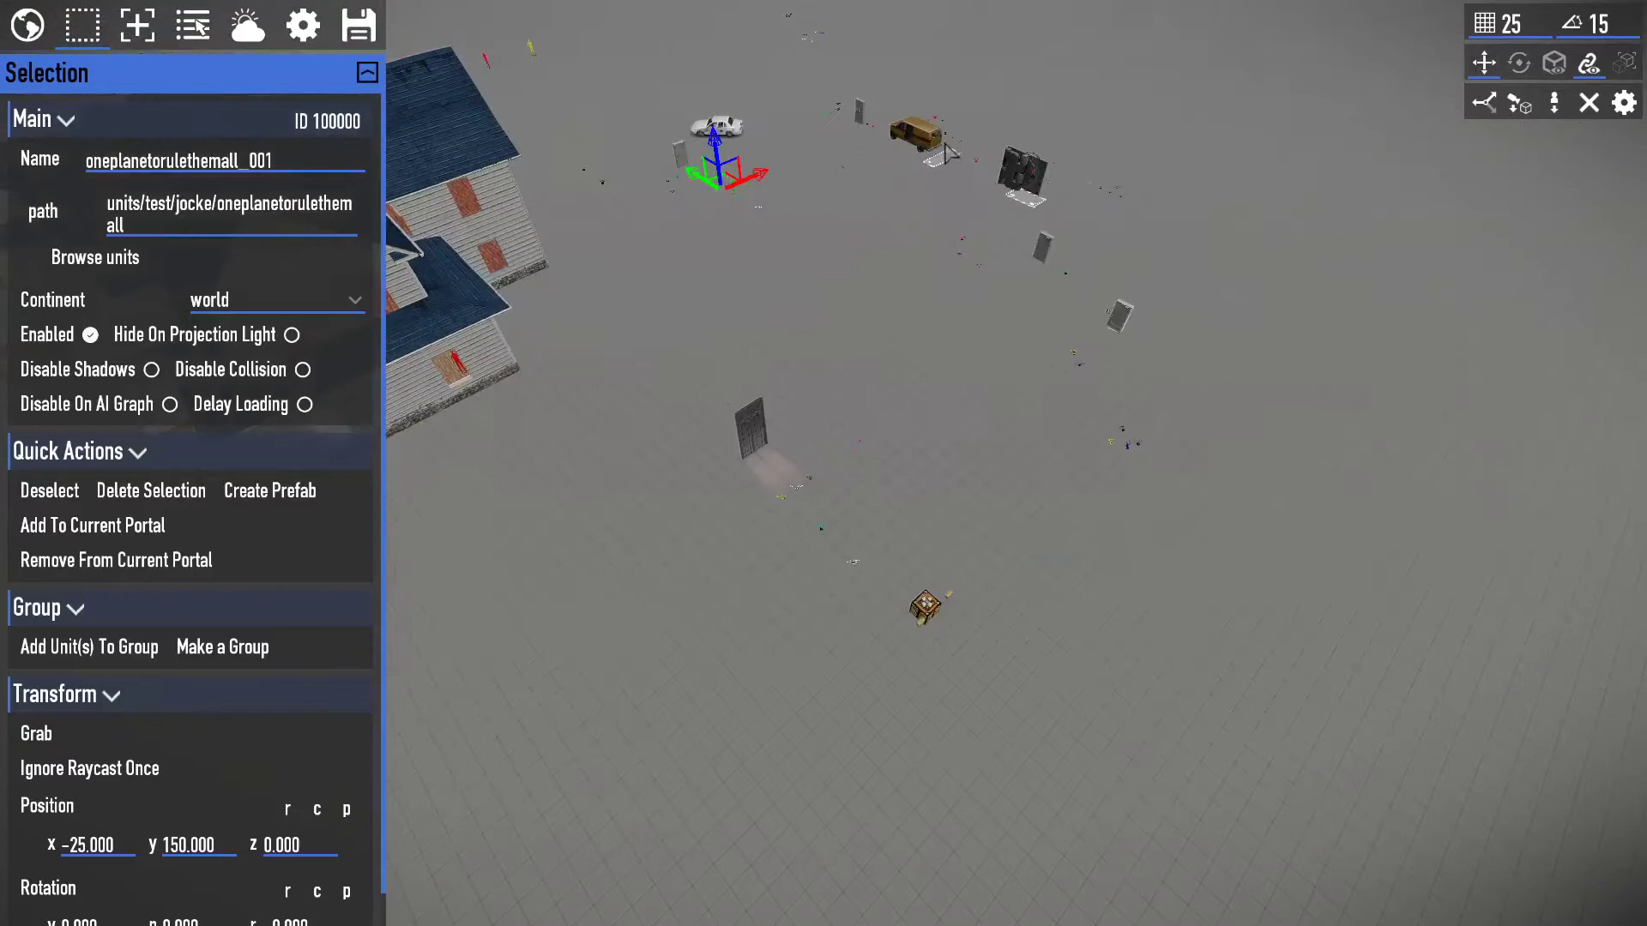
left_click(133, 25)
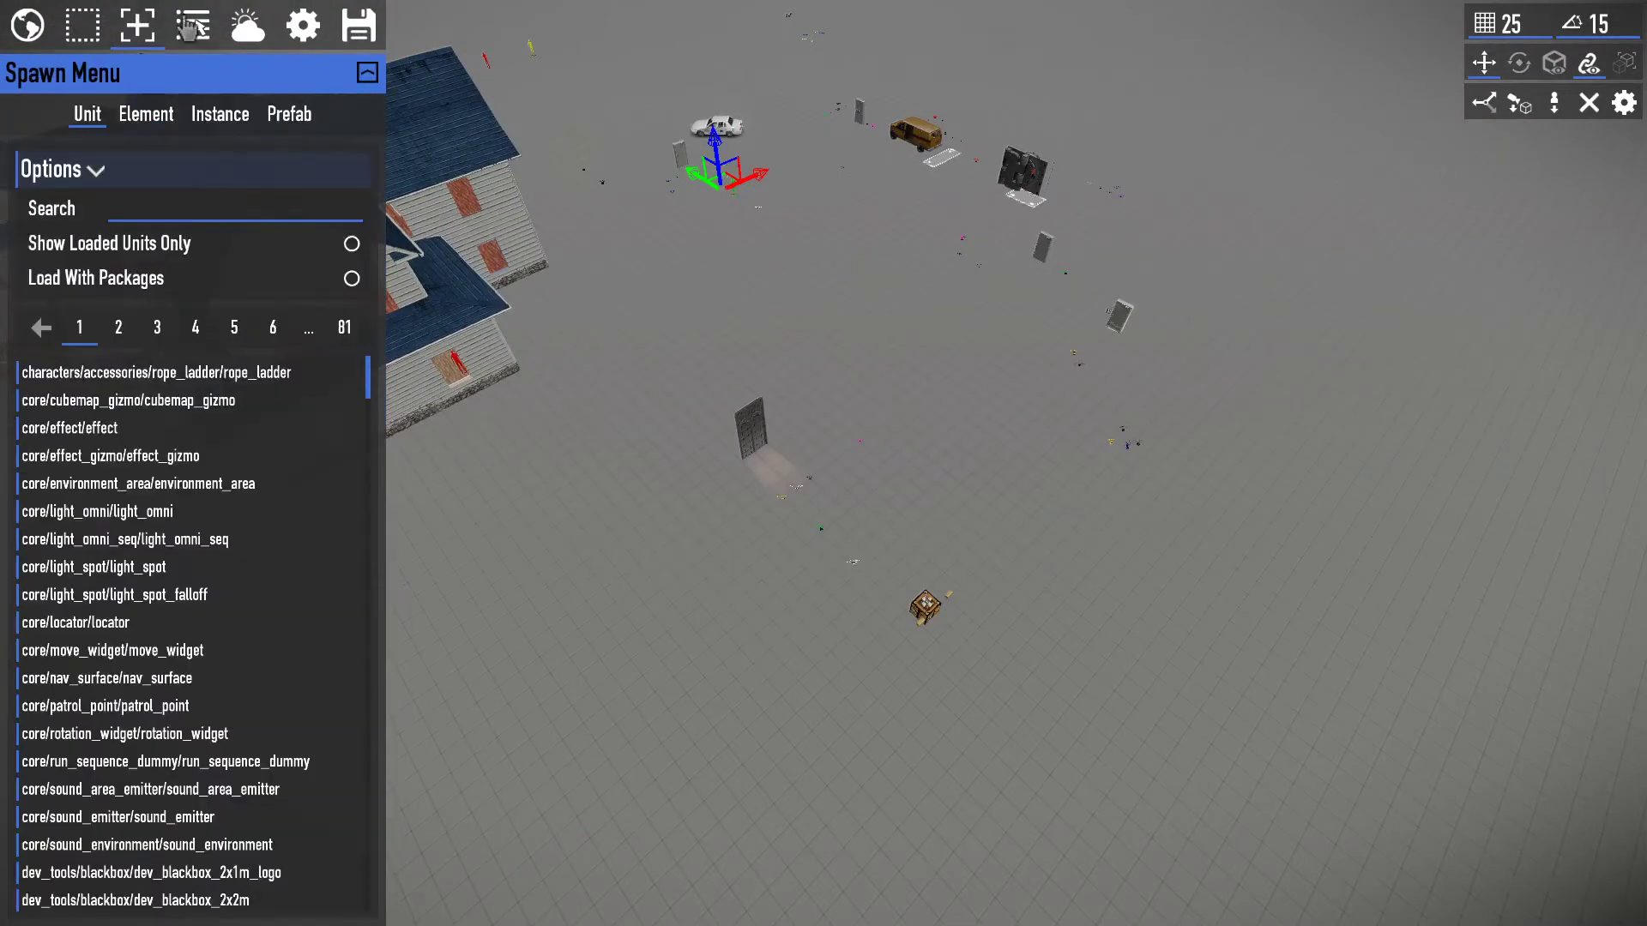
left_click(193, 26)
left_click(247, 25)
left_click(309, 33)
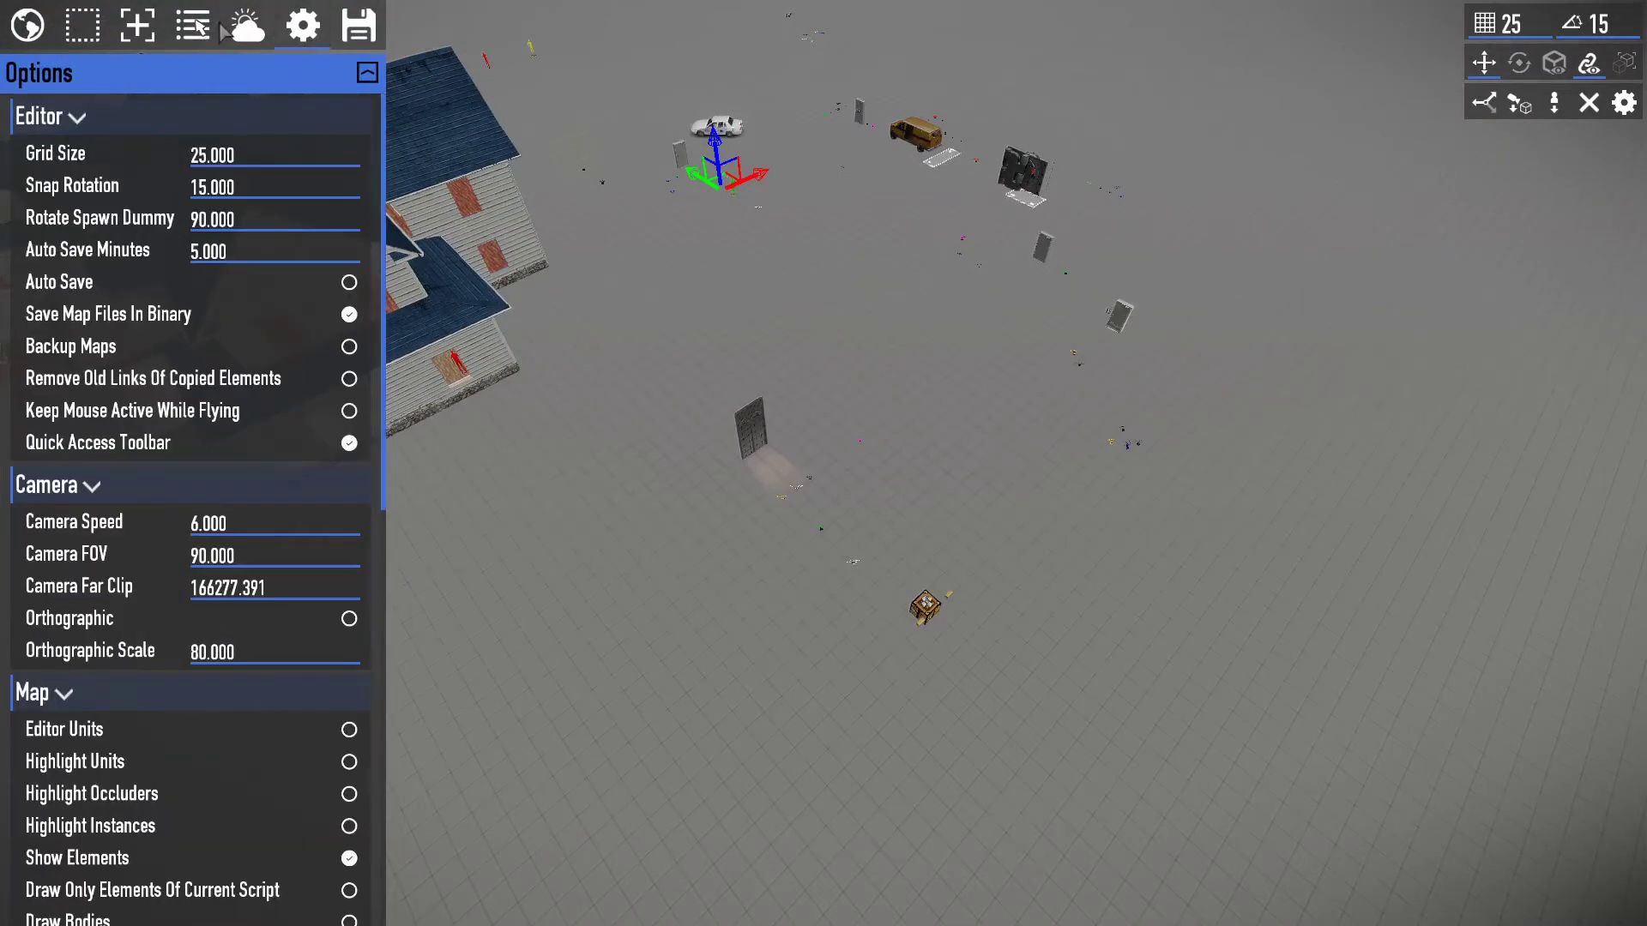
left_click(196, 27)
left_click(43, 31)
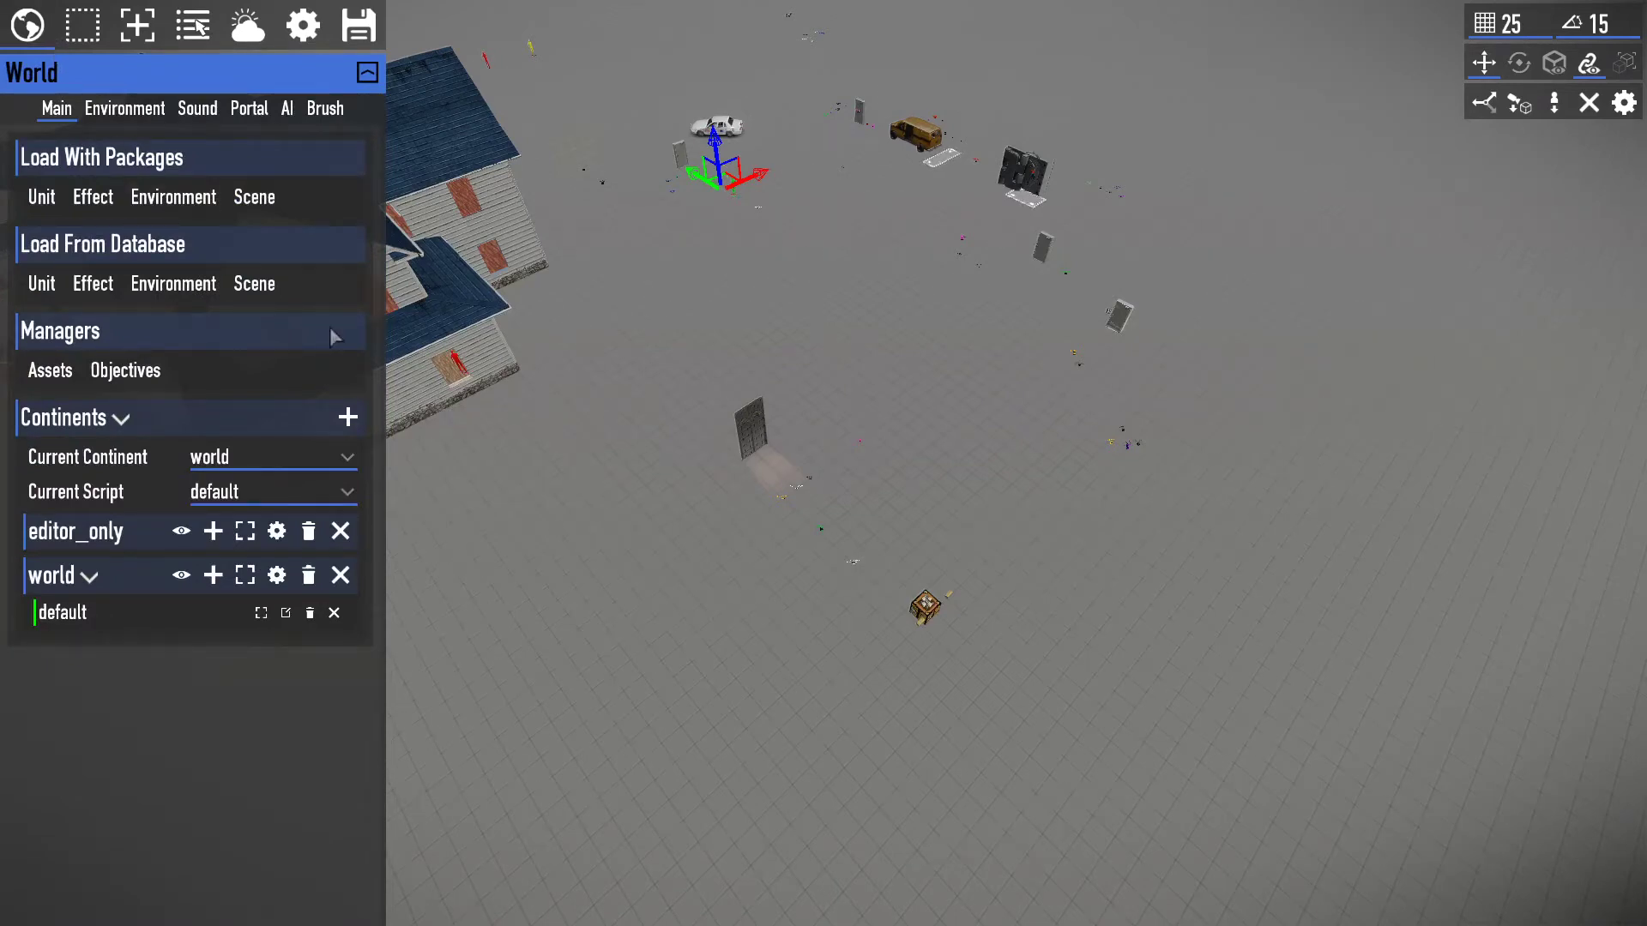
left_click(819, 375)
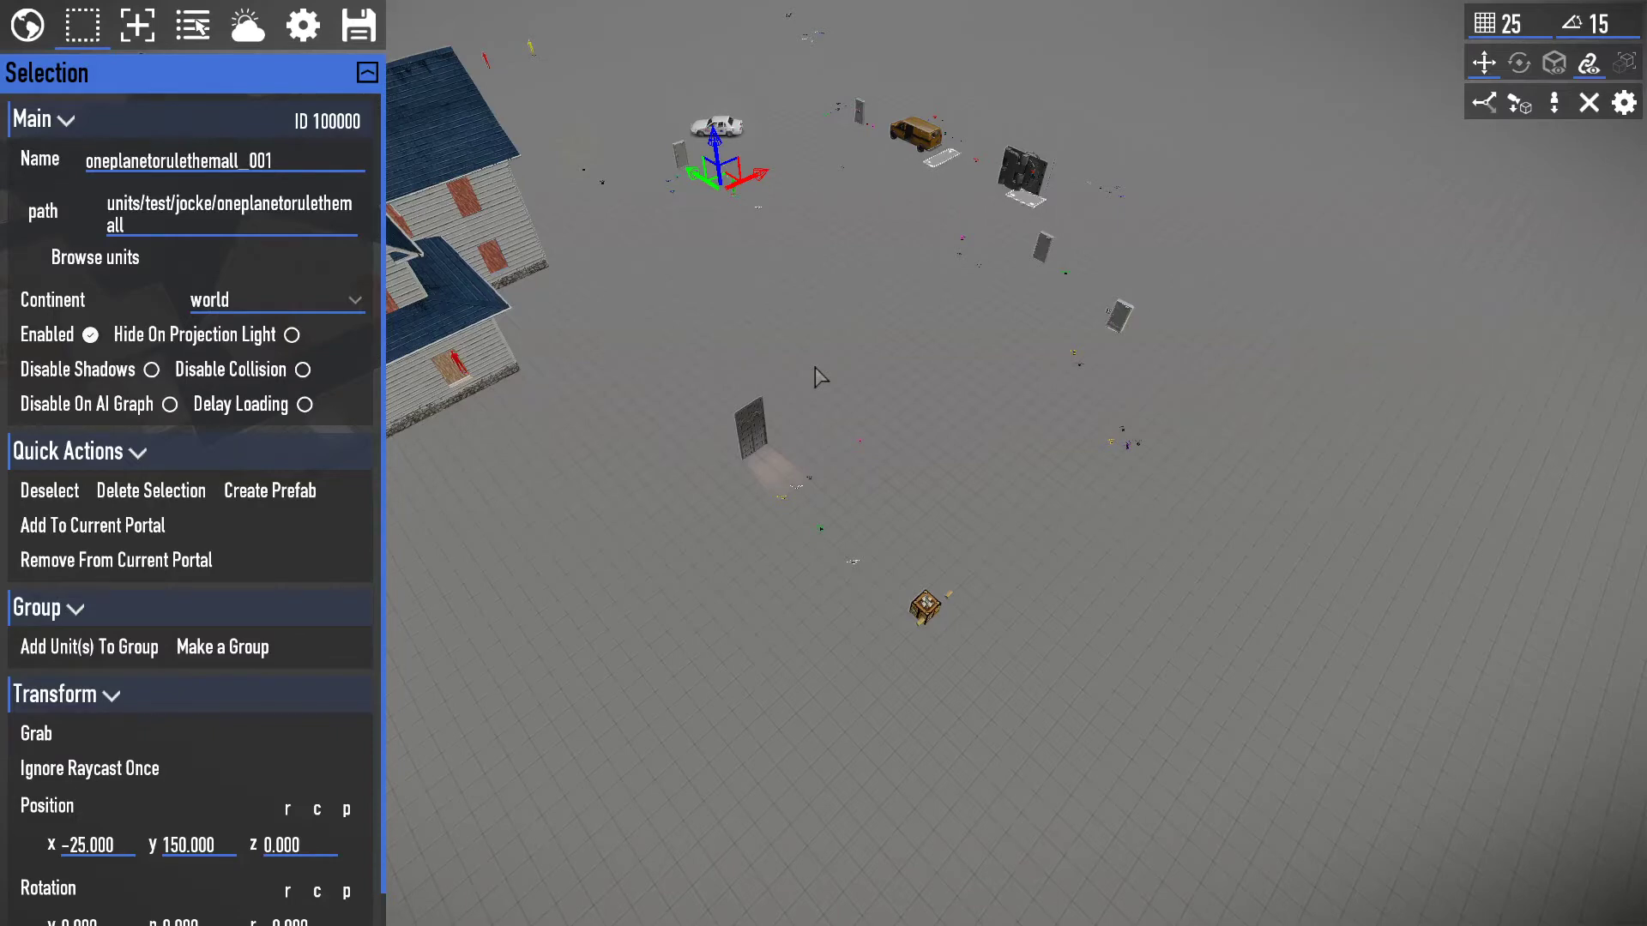
Fly the camera around the map to inspect the large double door, the crate and the surrounding placed units.
right_click_drag(821, 377, 791, 395)
key("w")
key("s")
key("w")
key("s")
key("d")
key("a")
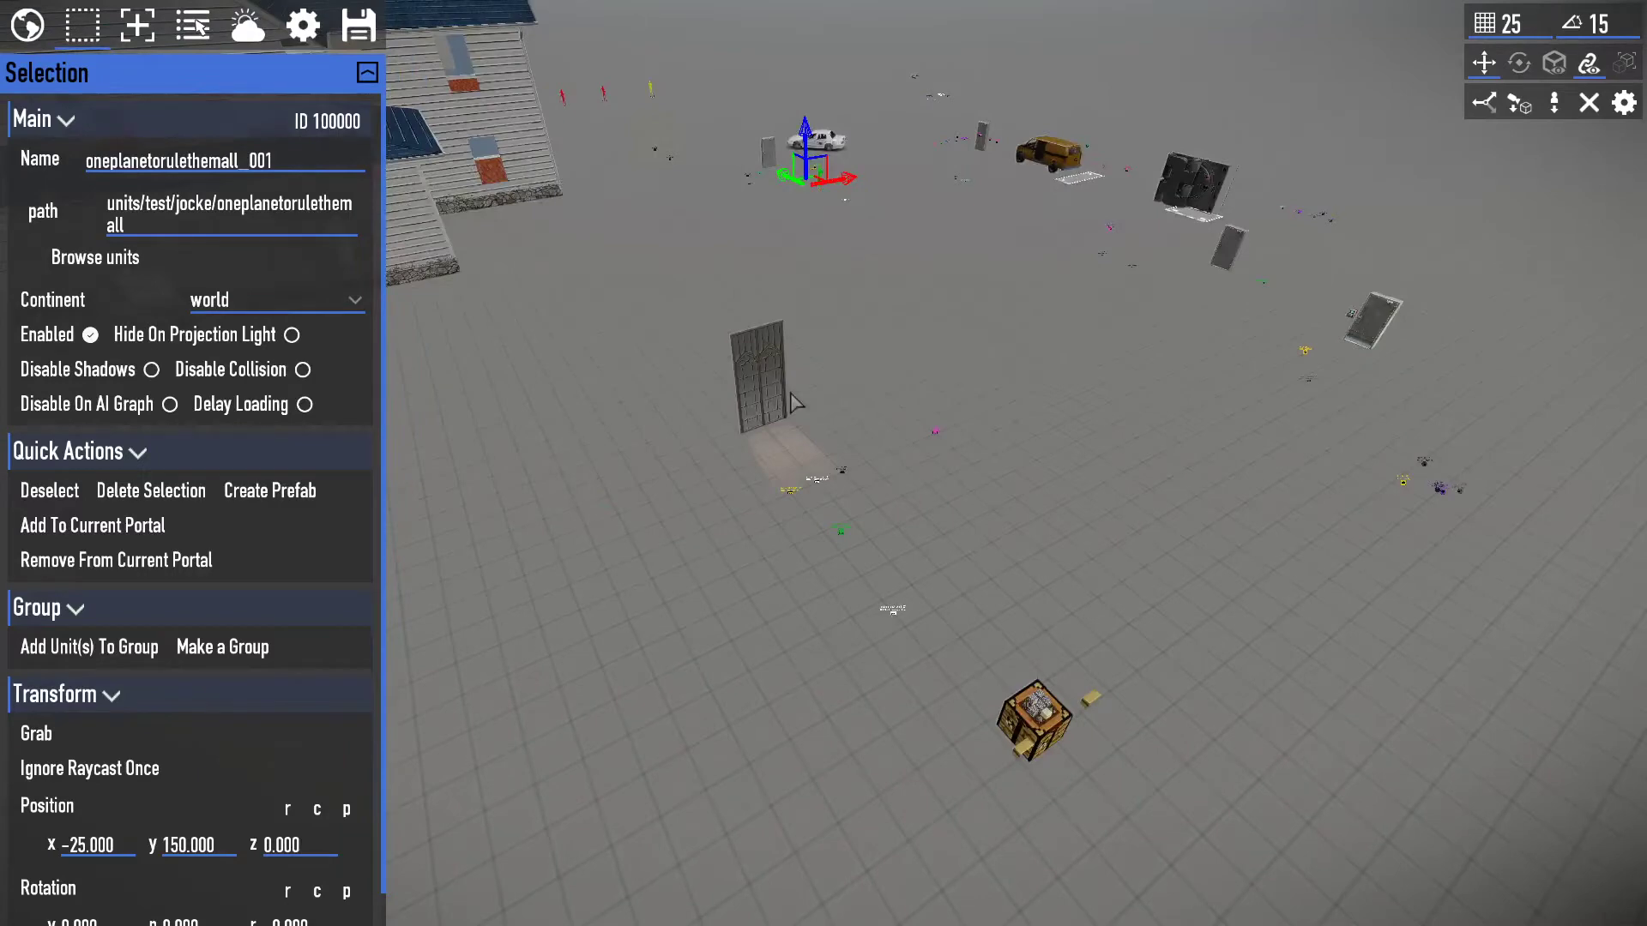
left_click(146, 40)
left_click(91, 33)
key("s")
right_click_drag(772, 343, 995, 291)
key("a")
key("w")
right_click_drag(731, 396, 723, 157)
key("w")
key("s")
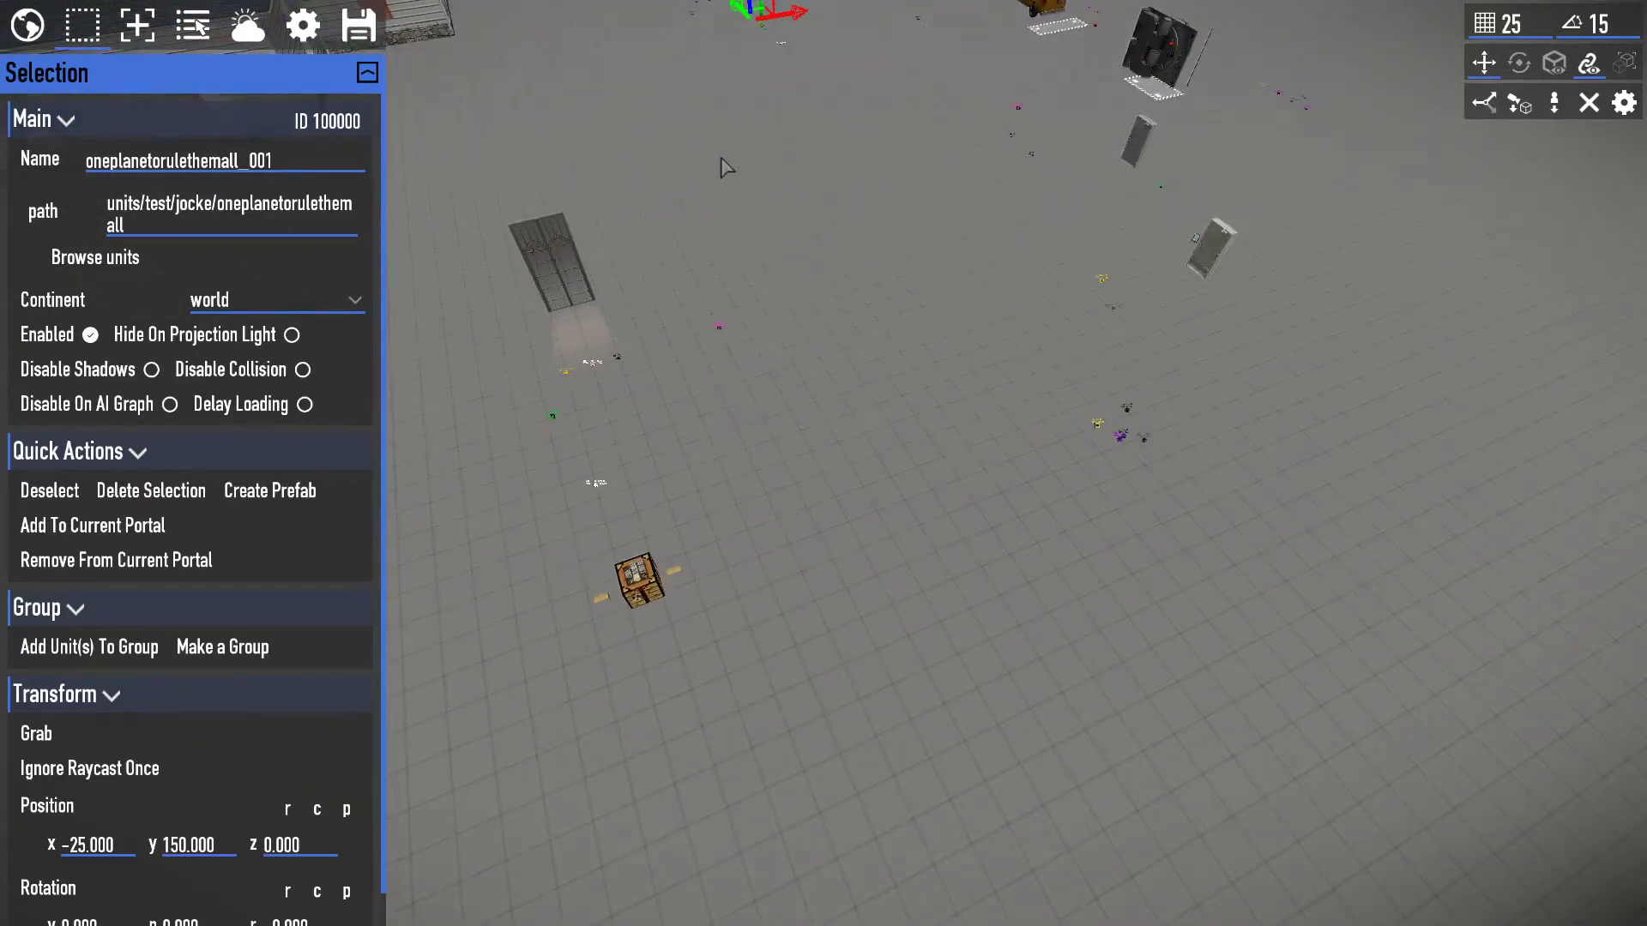
left_click(28, 25)
left_click(137, 26)
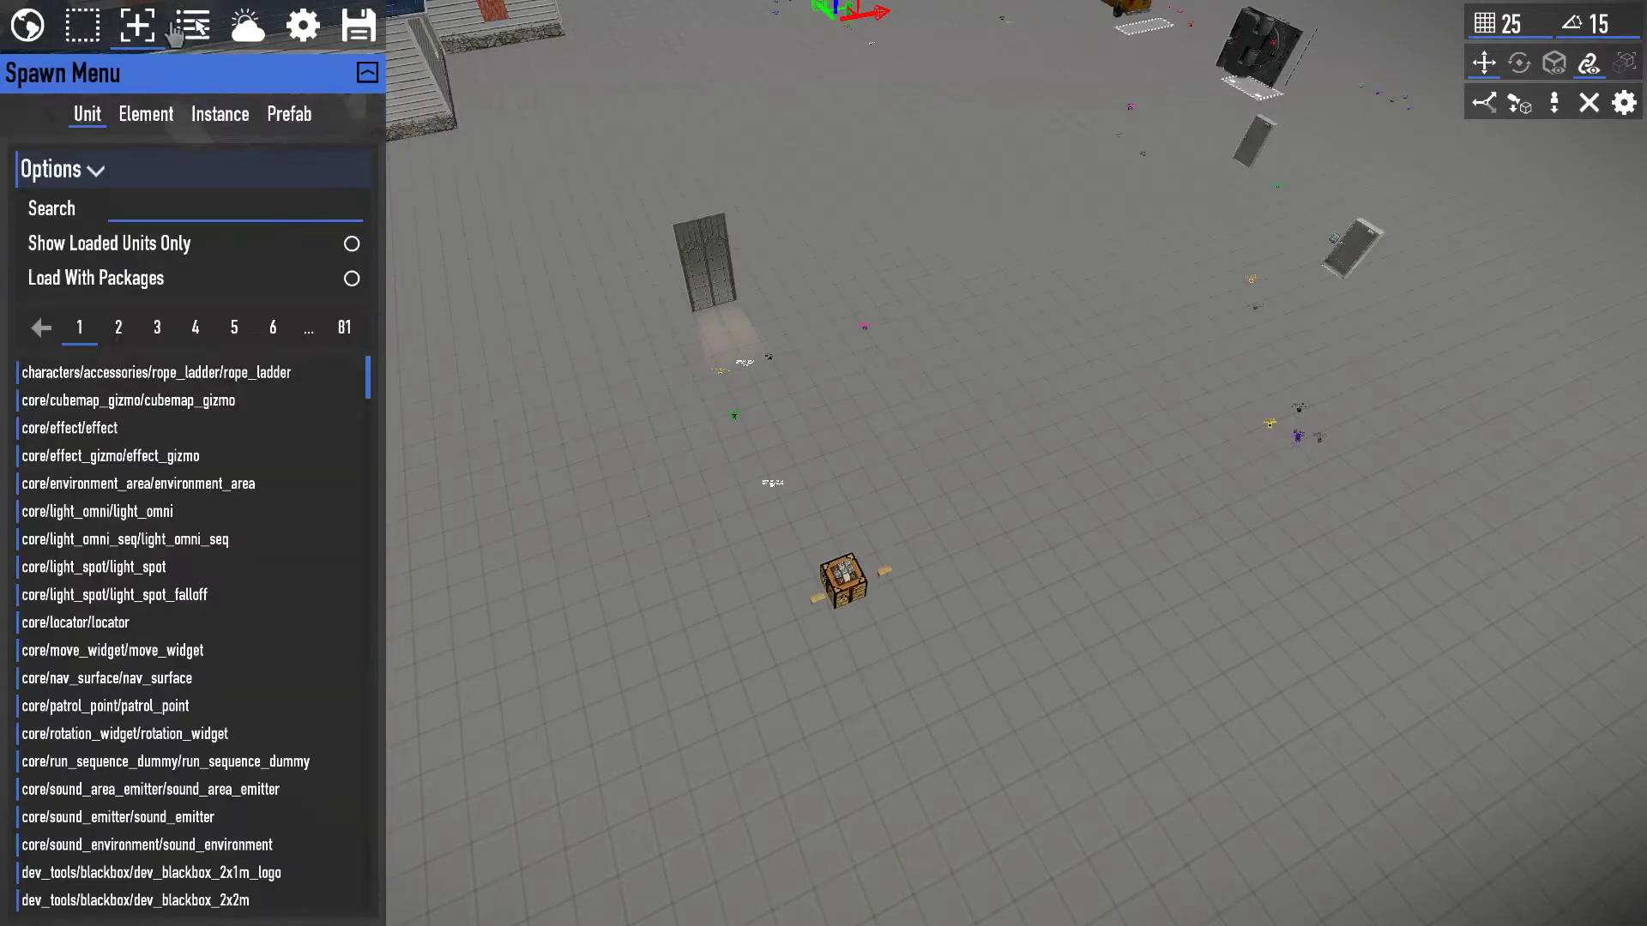
left_click(303, 26)
left_click(131, 36)
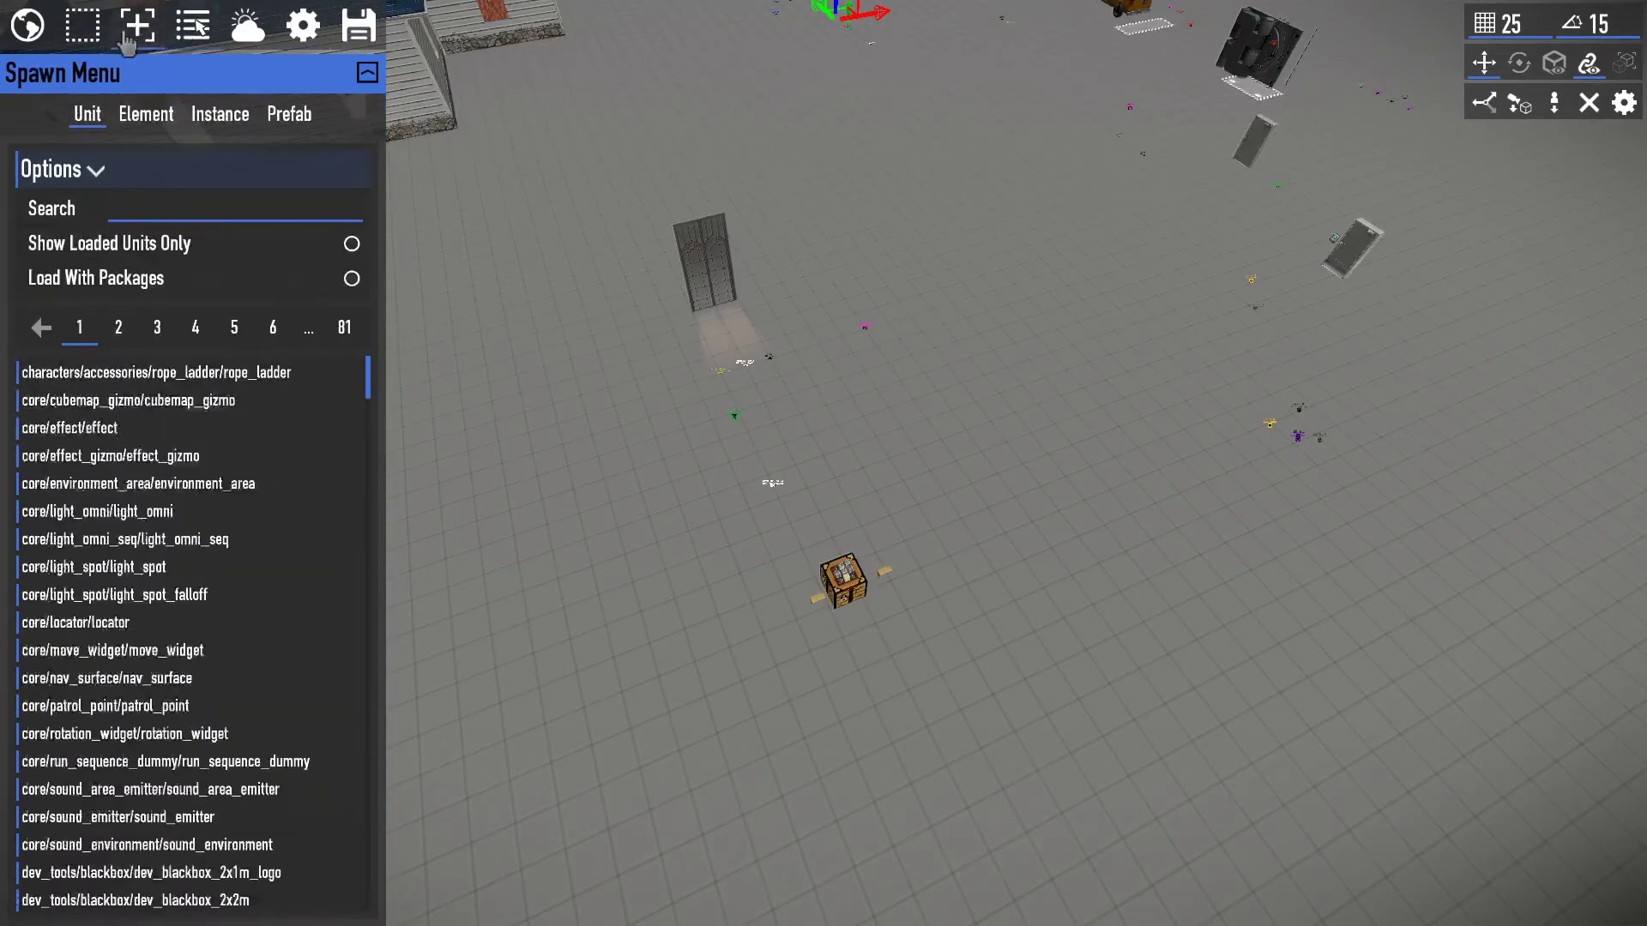
left_click(192, 26)
left_click(27, 25)
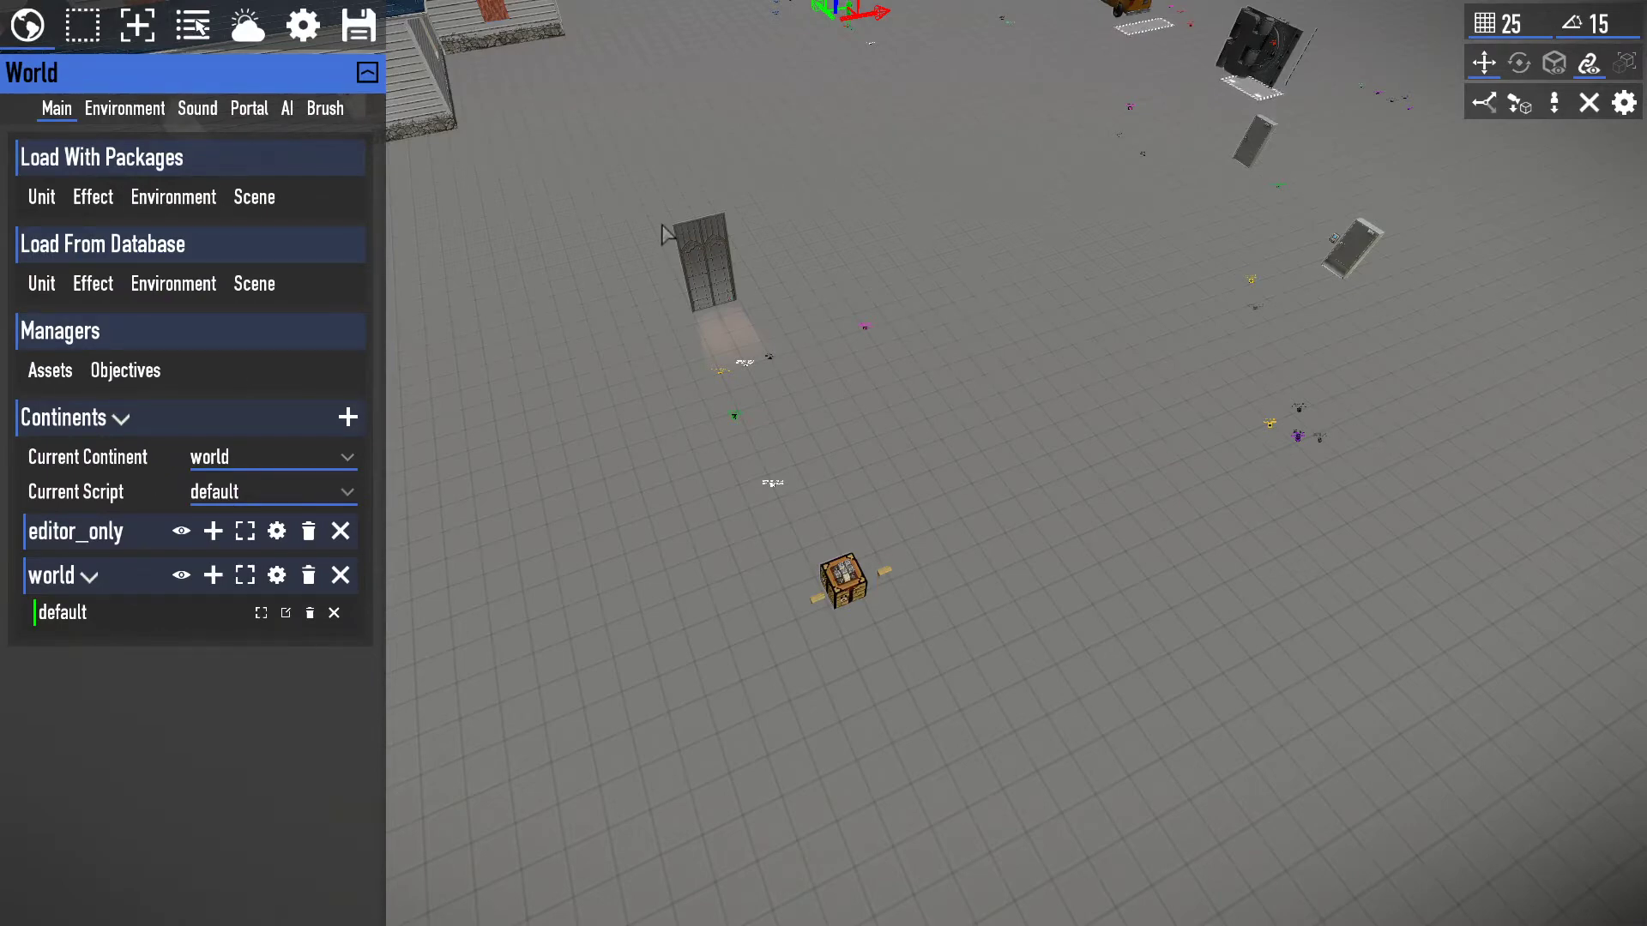
left_click(562, 227)
key("s")
key("w")
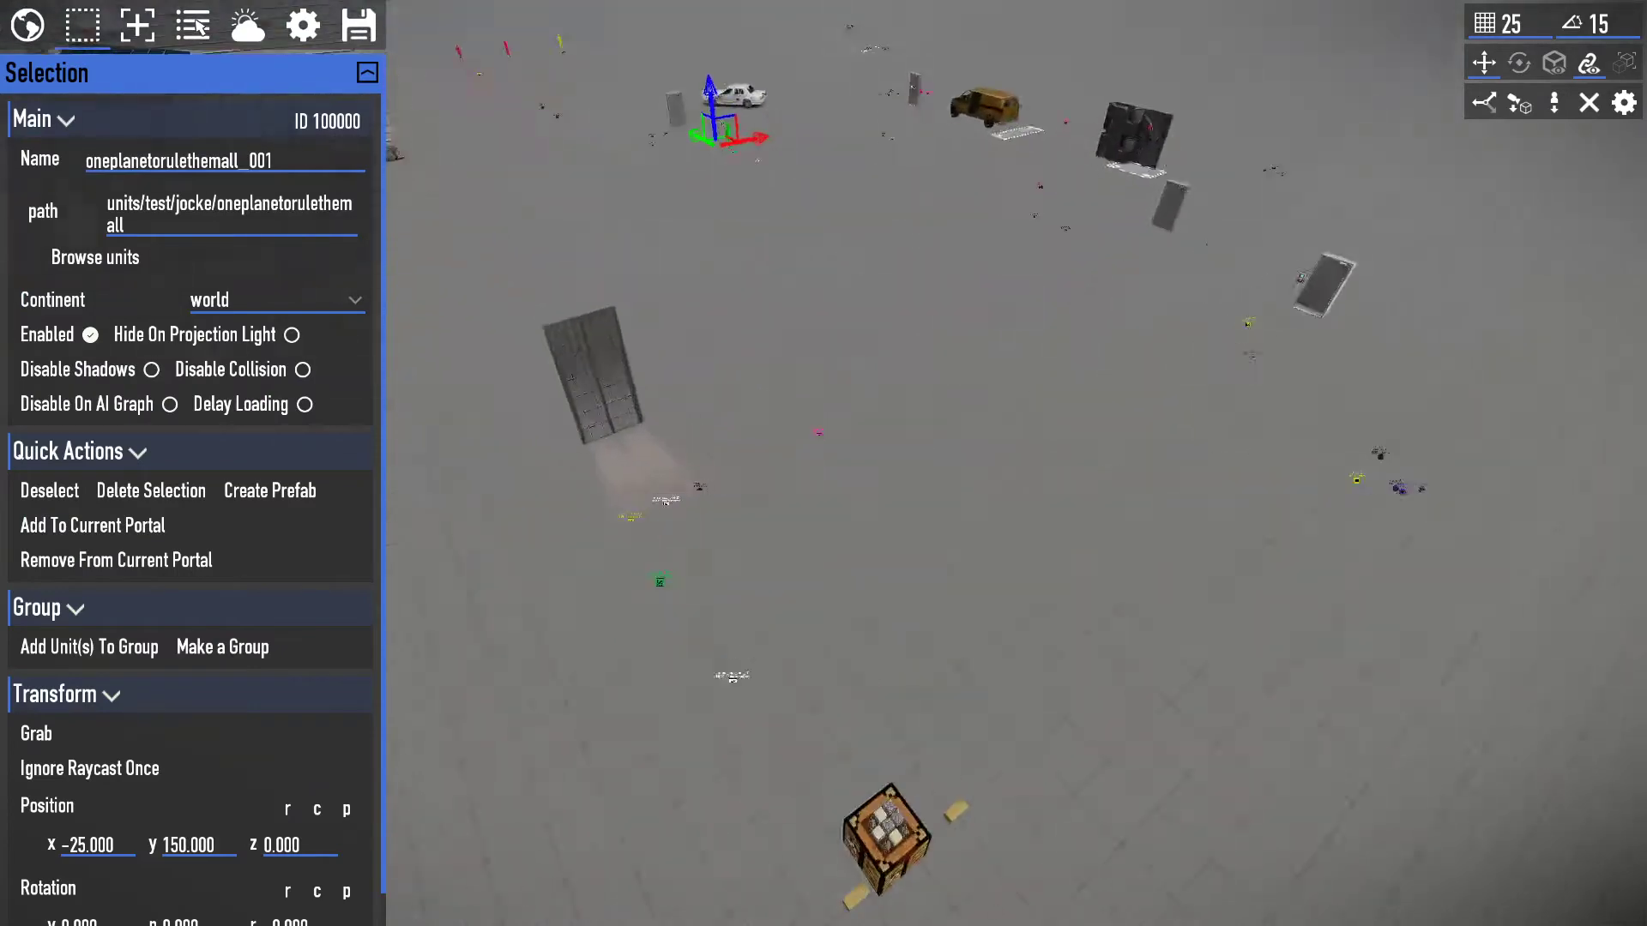
right_click_drag(823, 464, 842, 549)
key("s")
key("a")
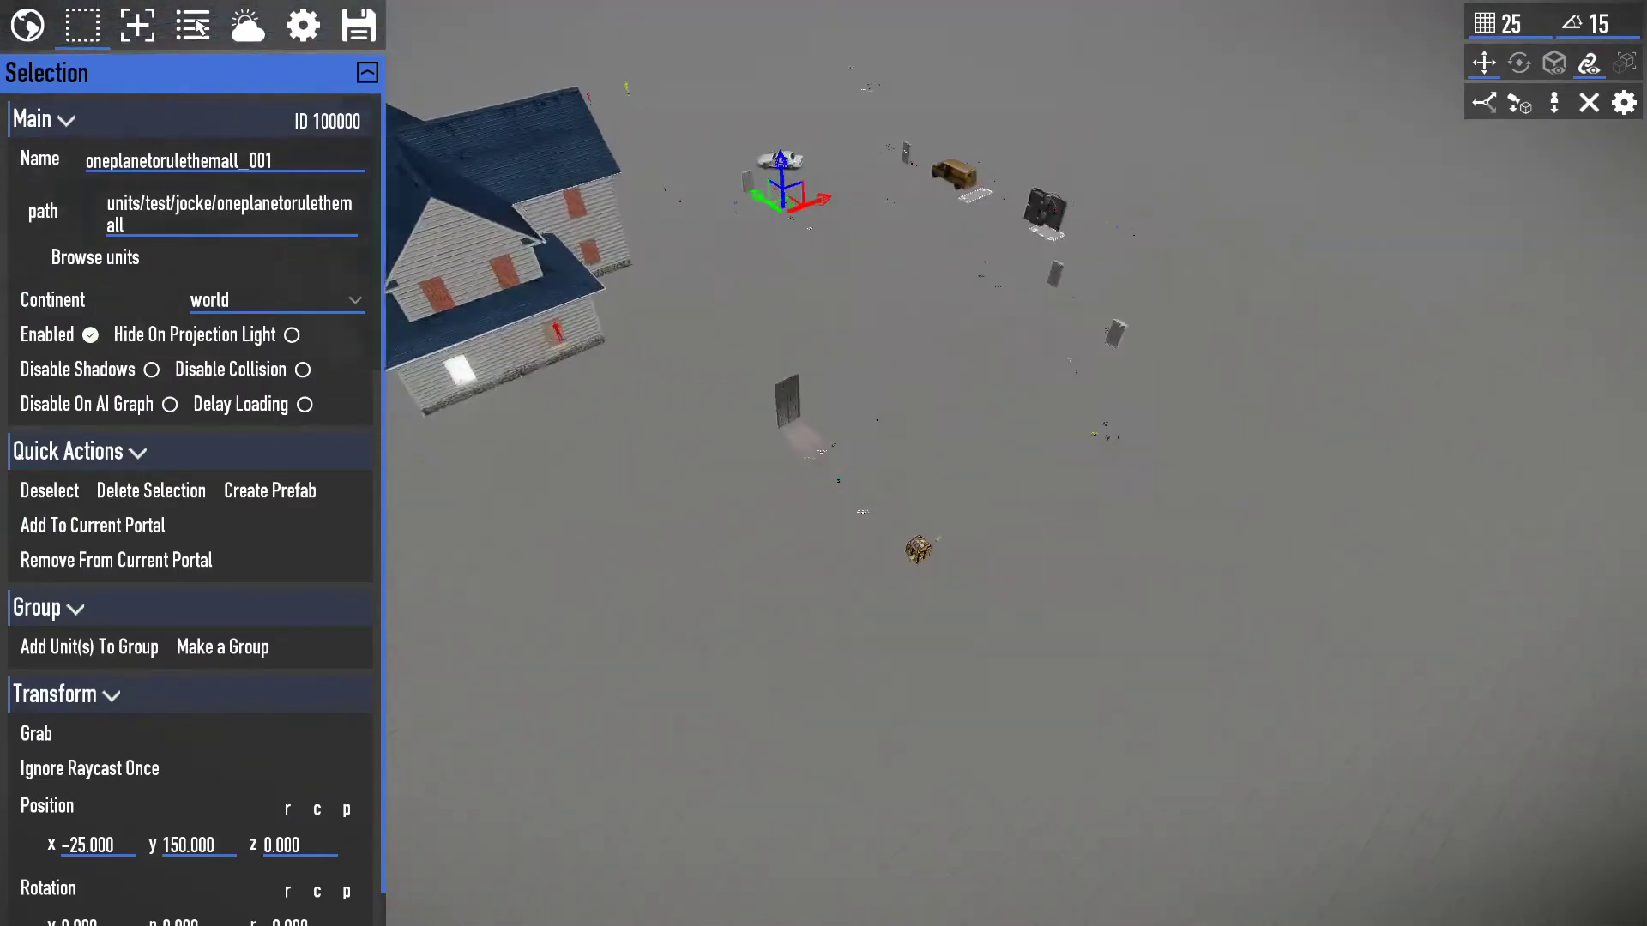
key("w")
key("d")
key("a")
right_click_drag(823, 464, 721, 549)
key("s")
key("d")
key("a")
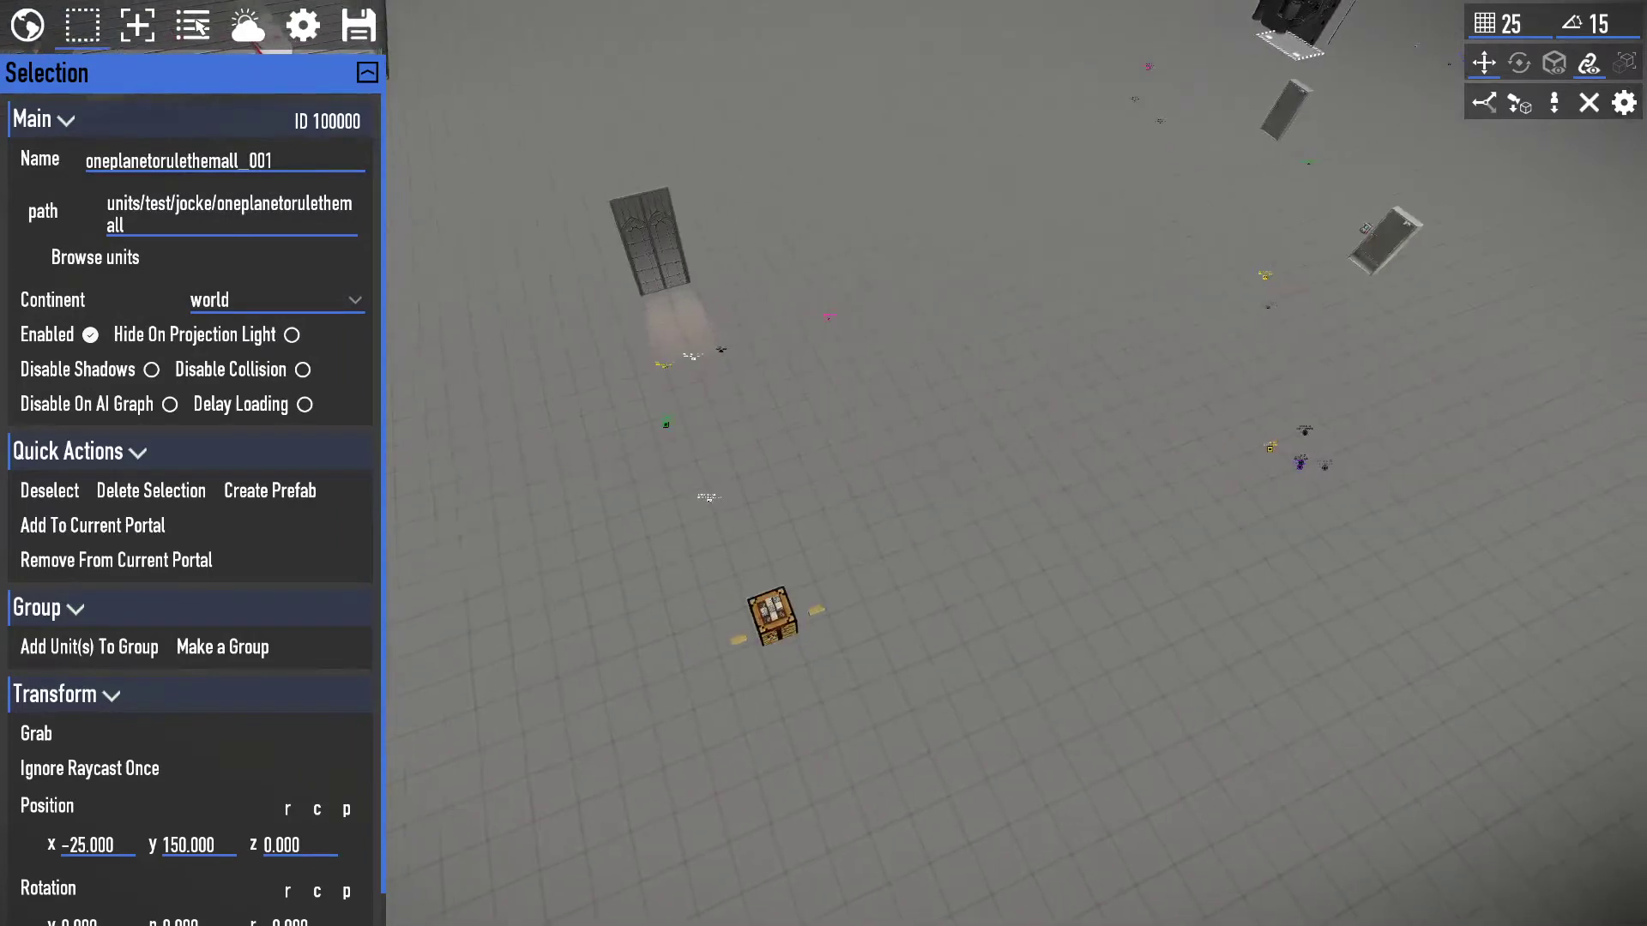
key("d")
right_click_drag(824, 463, 772, 463)
Review the world settings on the Environment and Main pages.
left_click(27, 25)
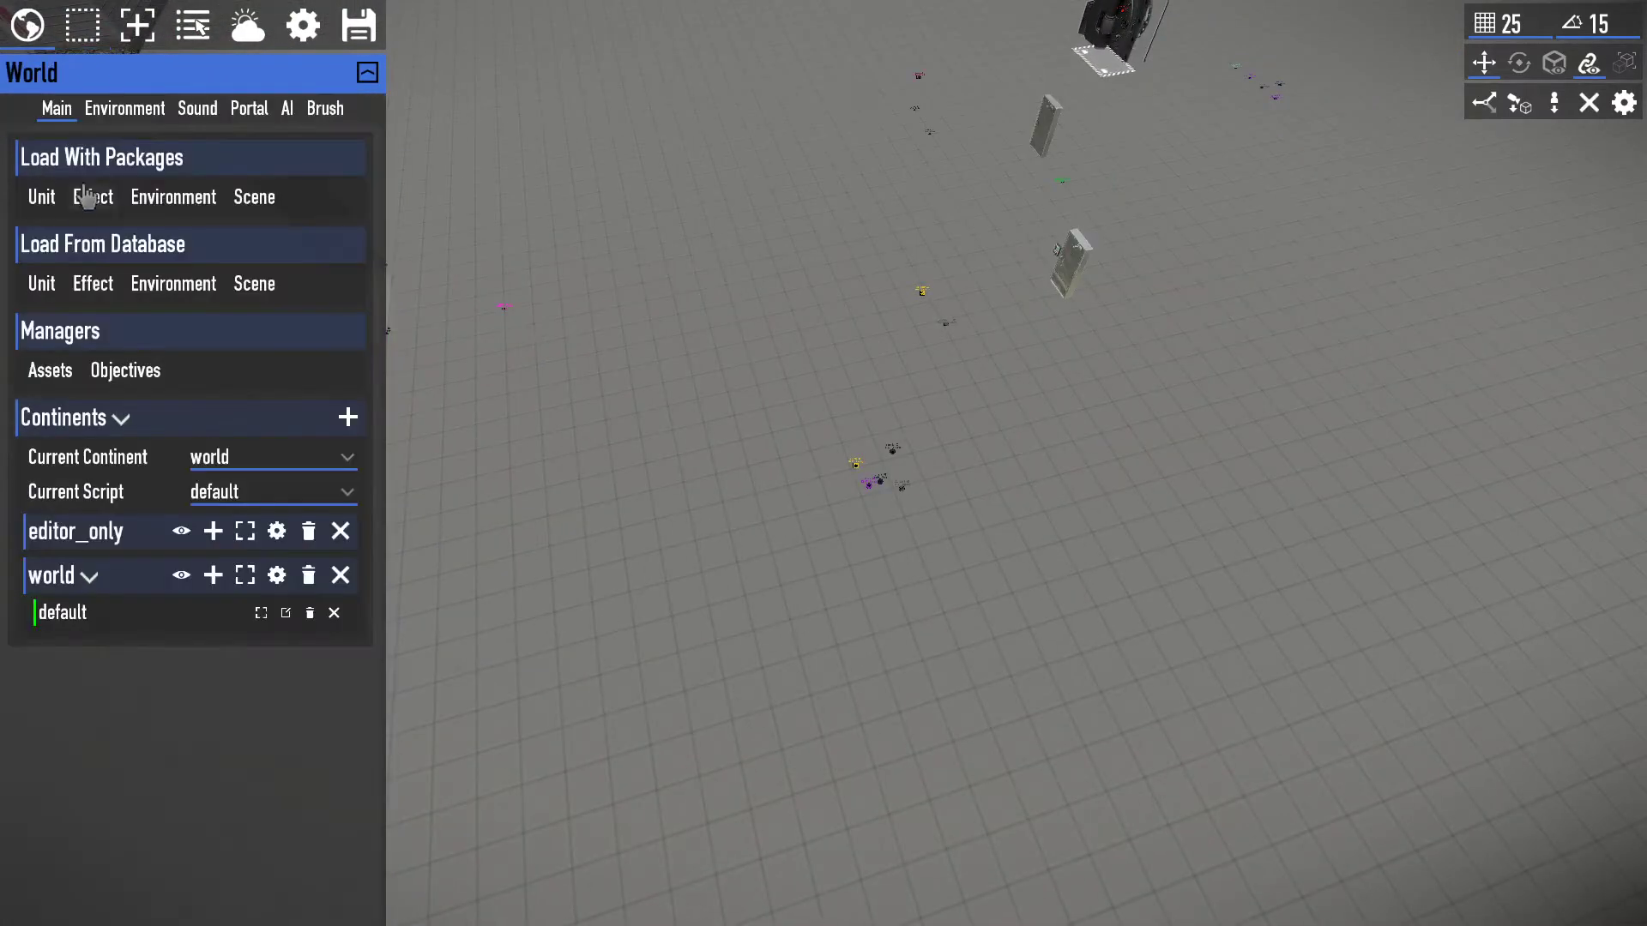
left_click(96, 113)
left_click(60, 112)
Review the spawn menu's Unit, Element, Instance and Prefab categories, ending on the unit list.
left_click(129, 34)
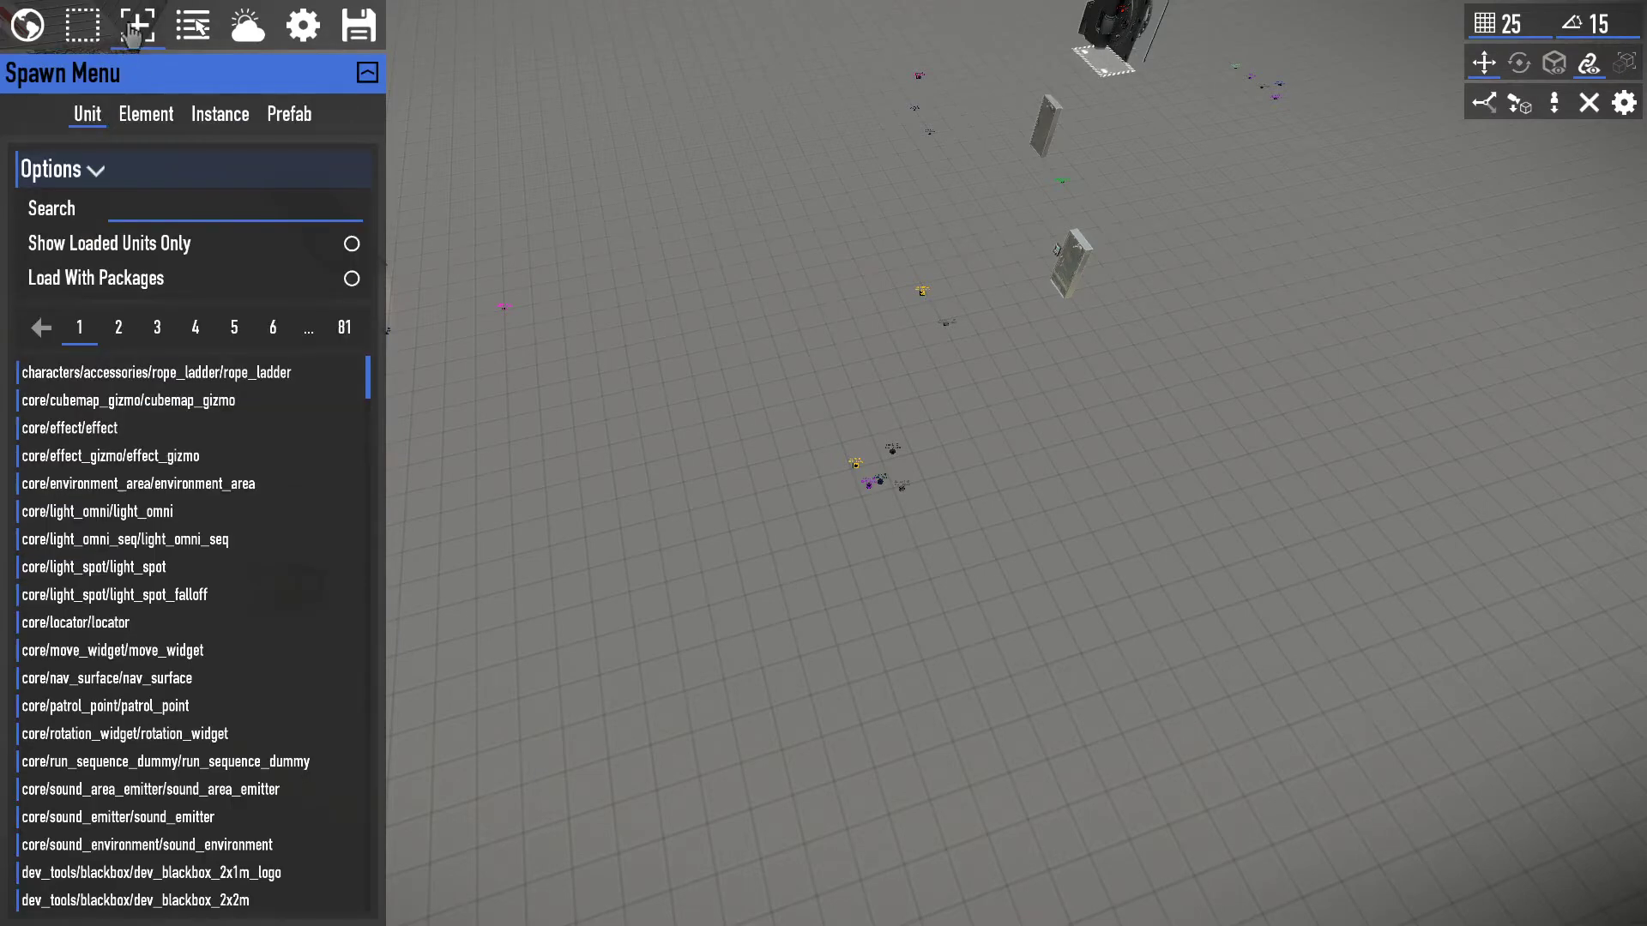
left_click(137, 111)
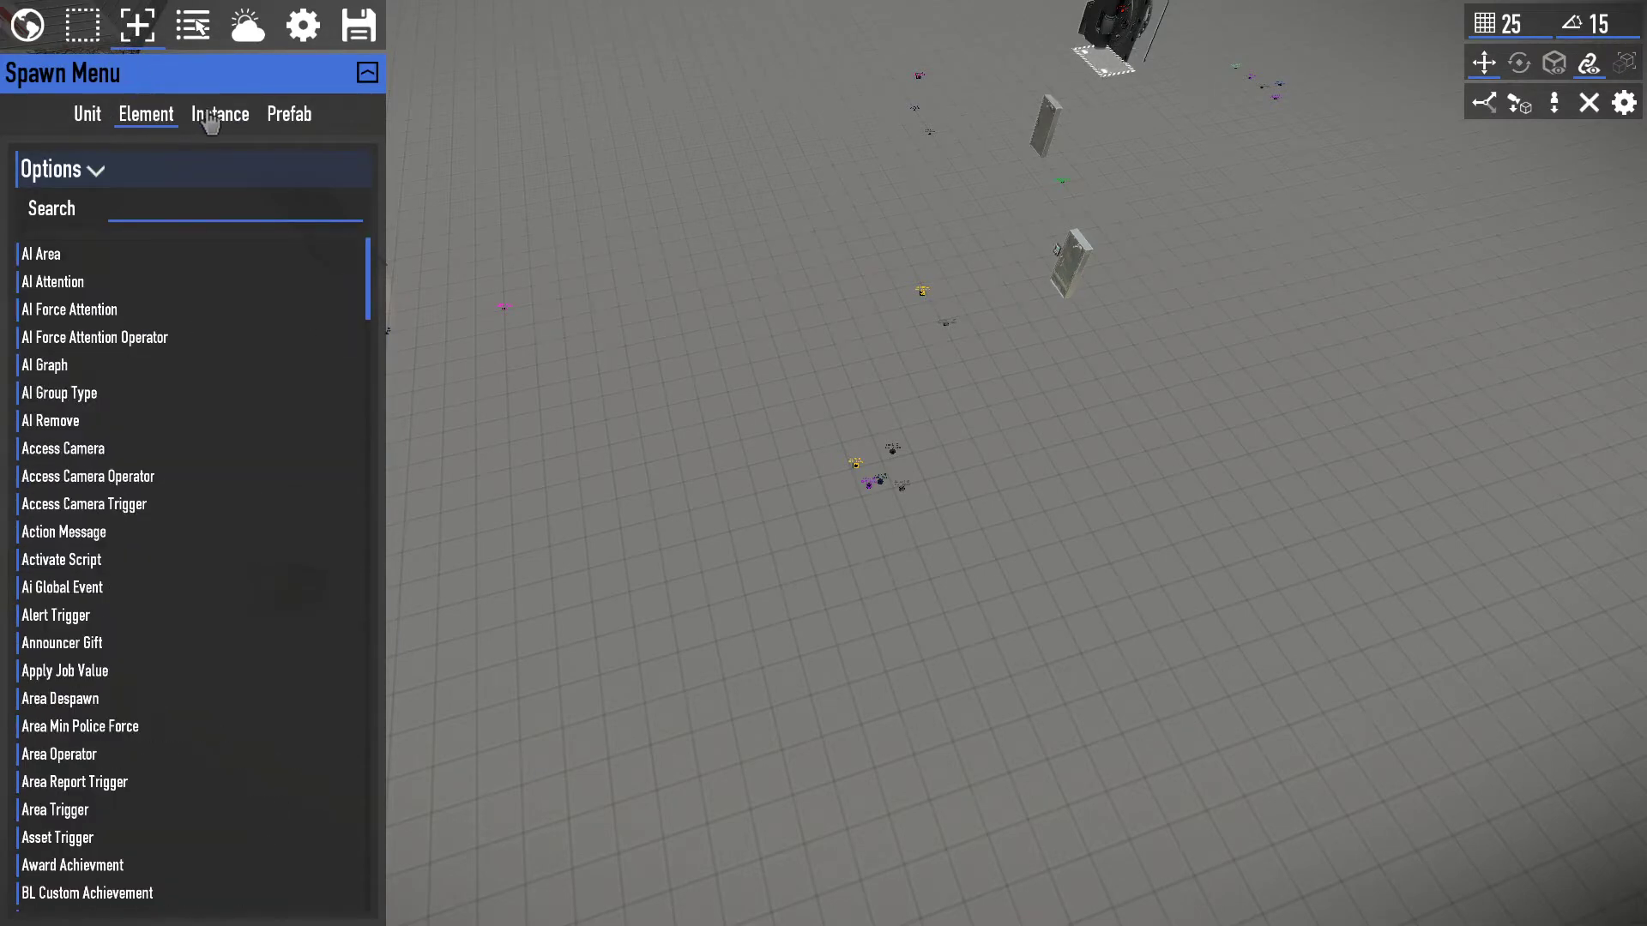
left_click(266, 113)
left_click(150, 117)
left_click(87, 115)
left_click(145, 115)
left_click(219, 117)
left_click(172, 122)
left_click(86, 115)
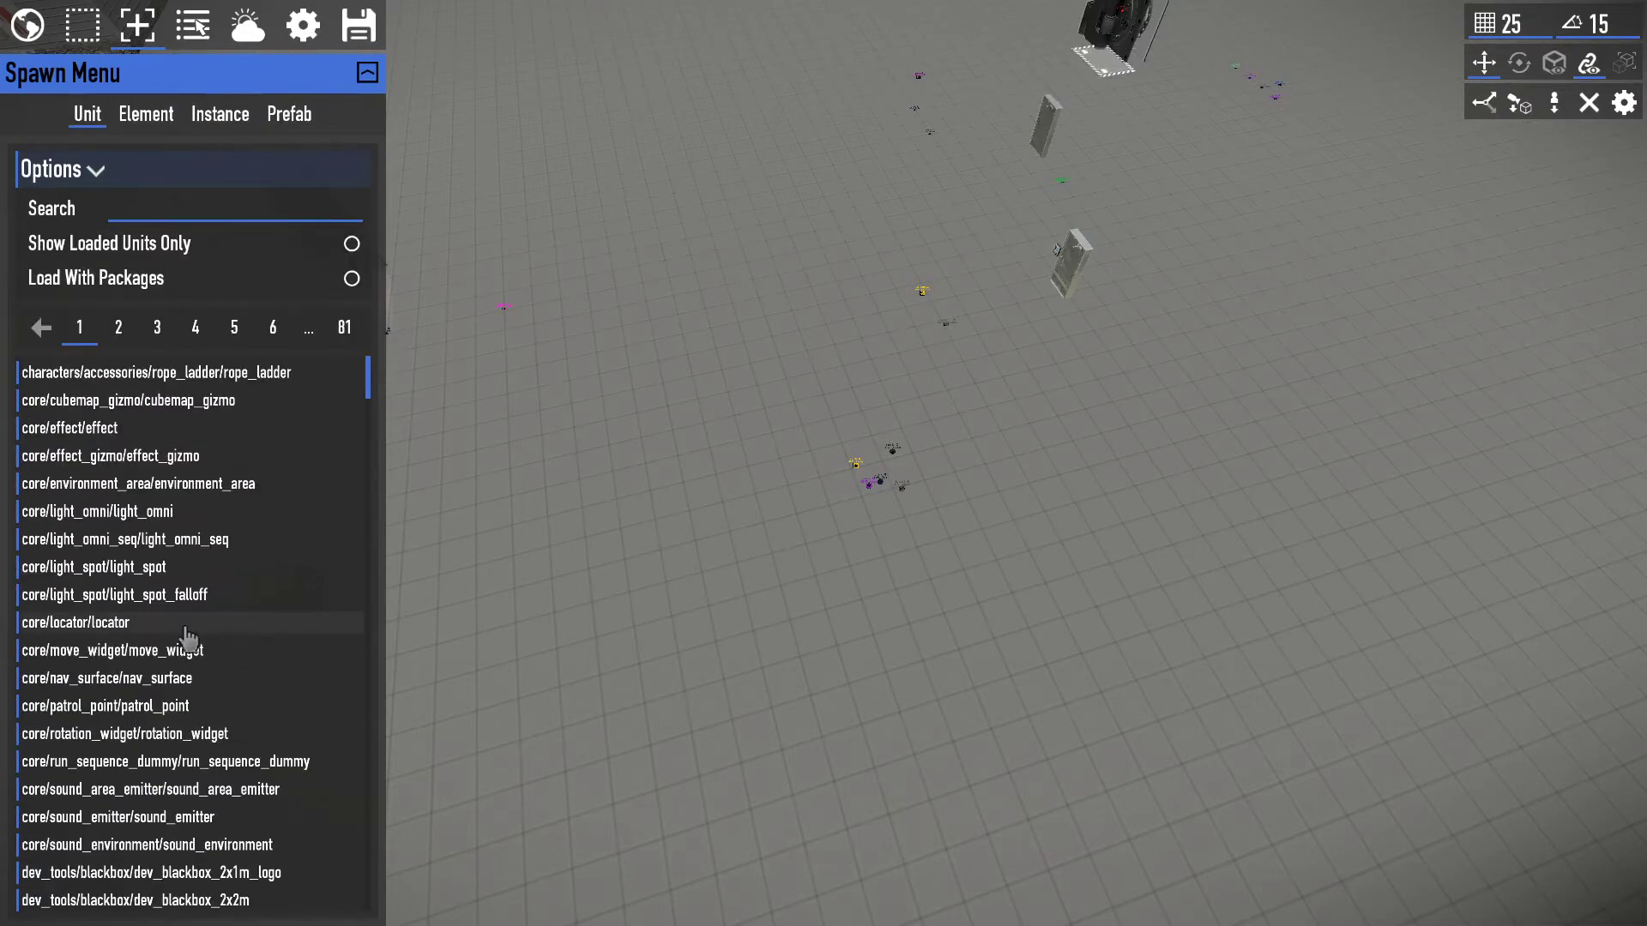
Search the spawnable units for "splitter" and look through the matching entries.
left_click(172, 217)
type("splitter")
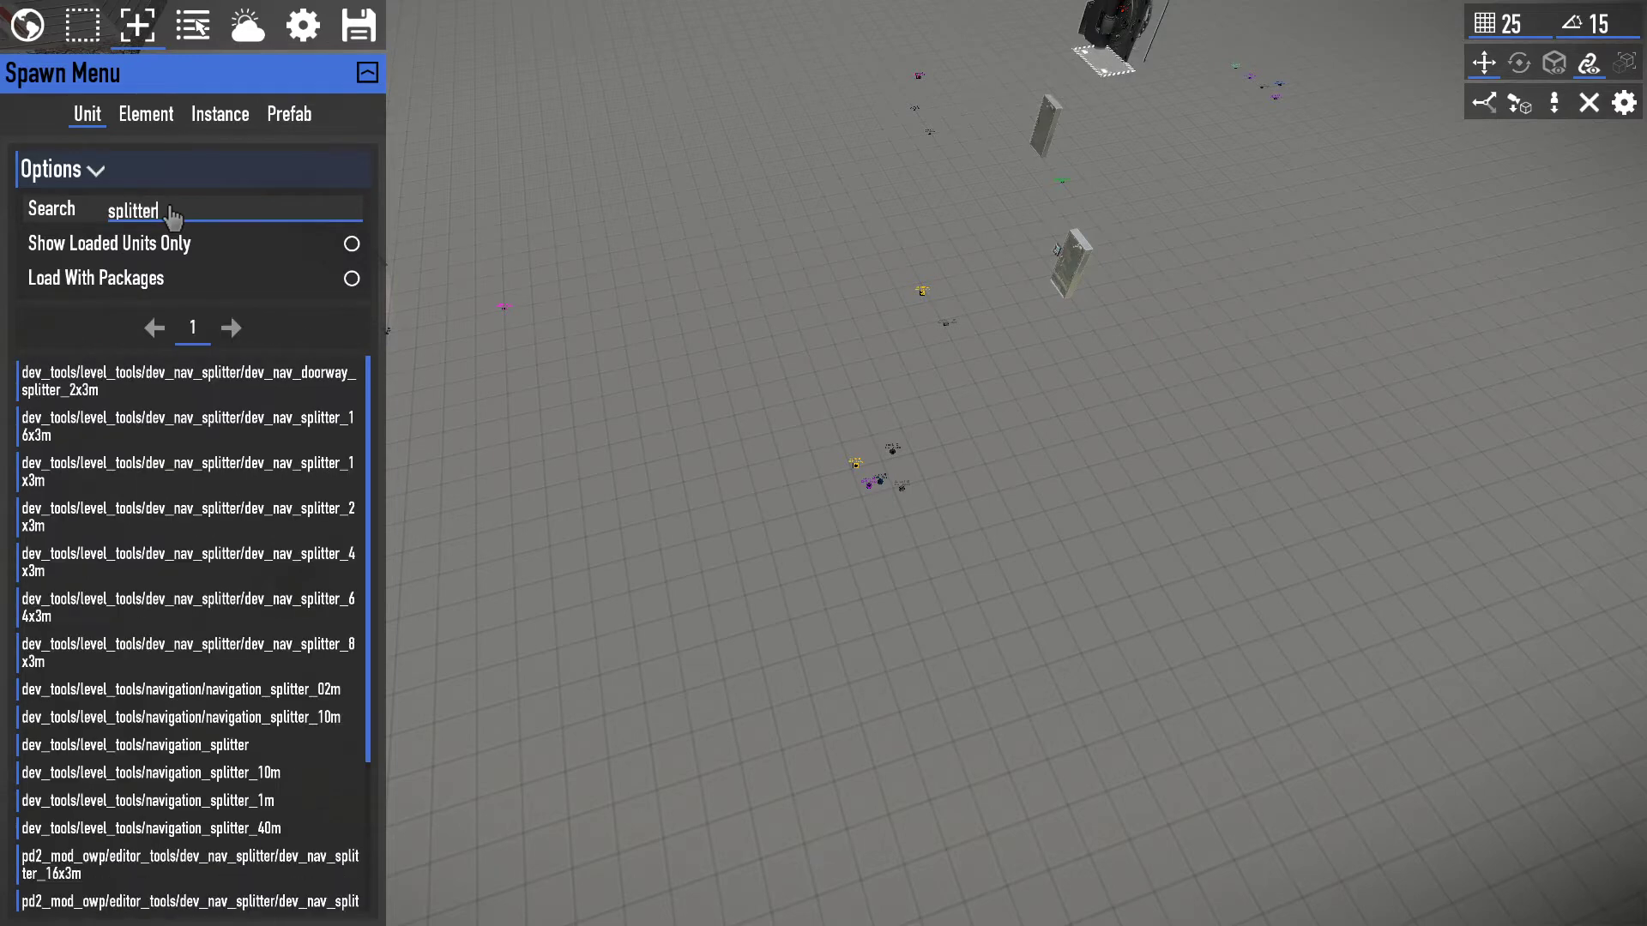
left_click(26, 25)
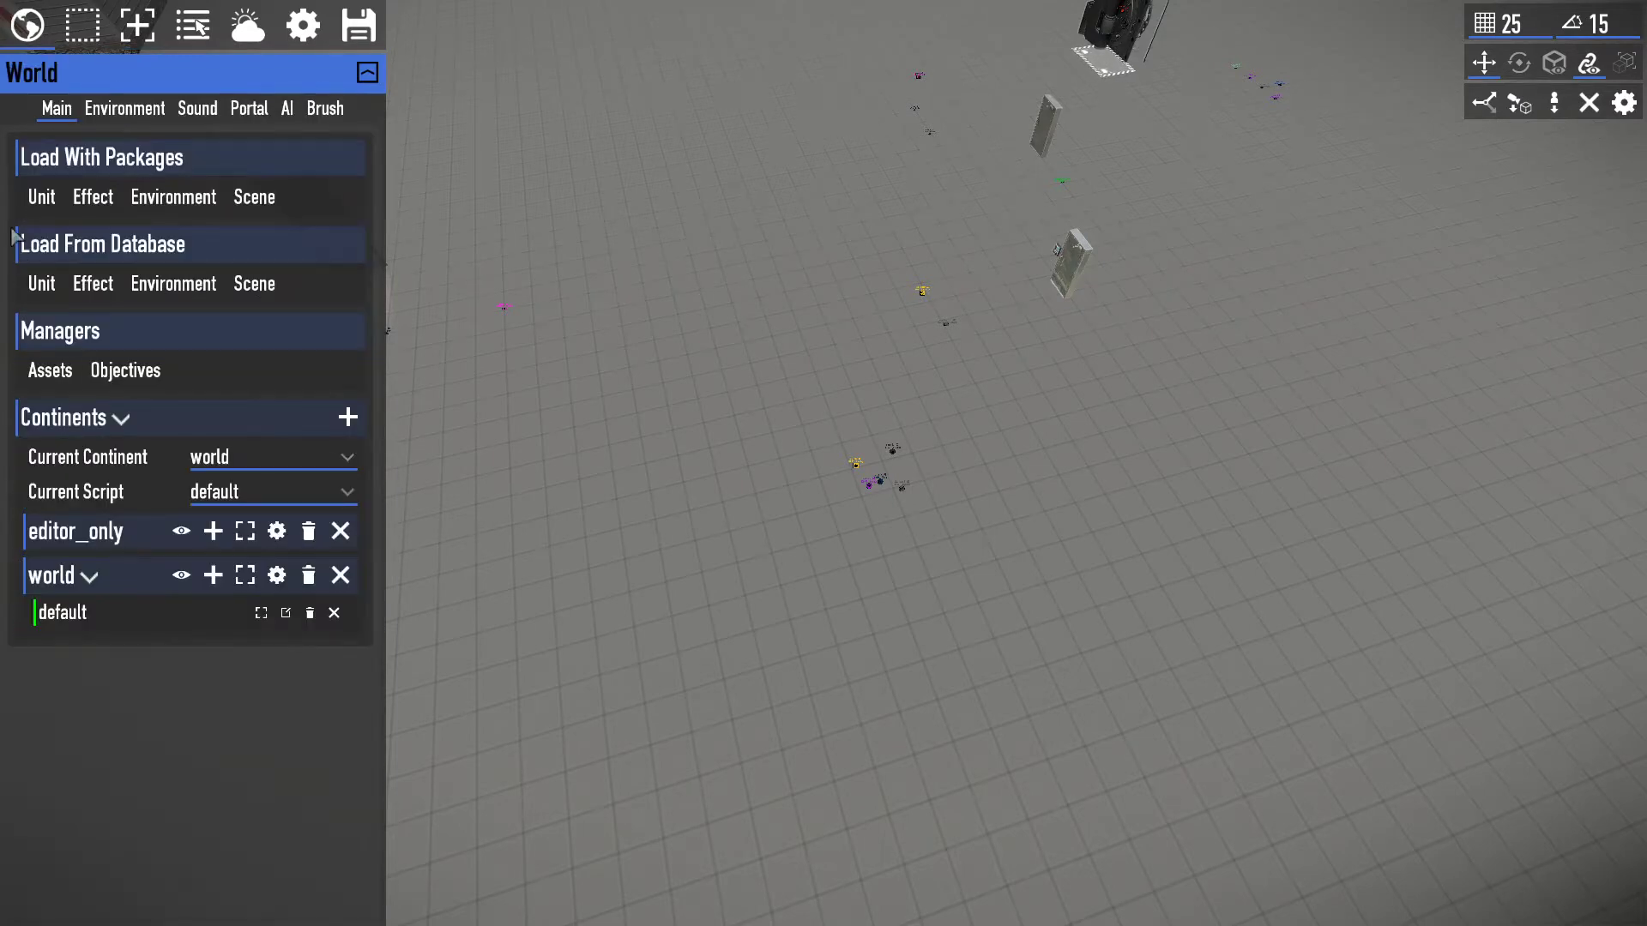
left_click(142, 29)
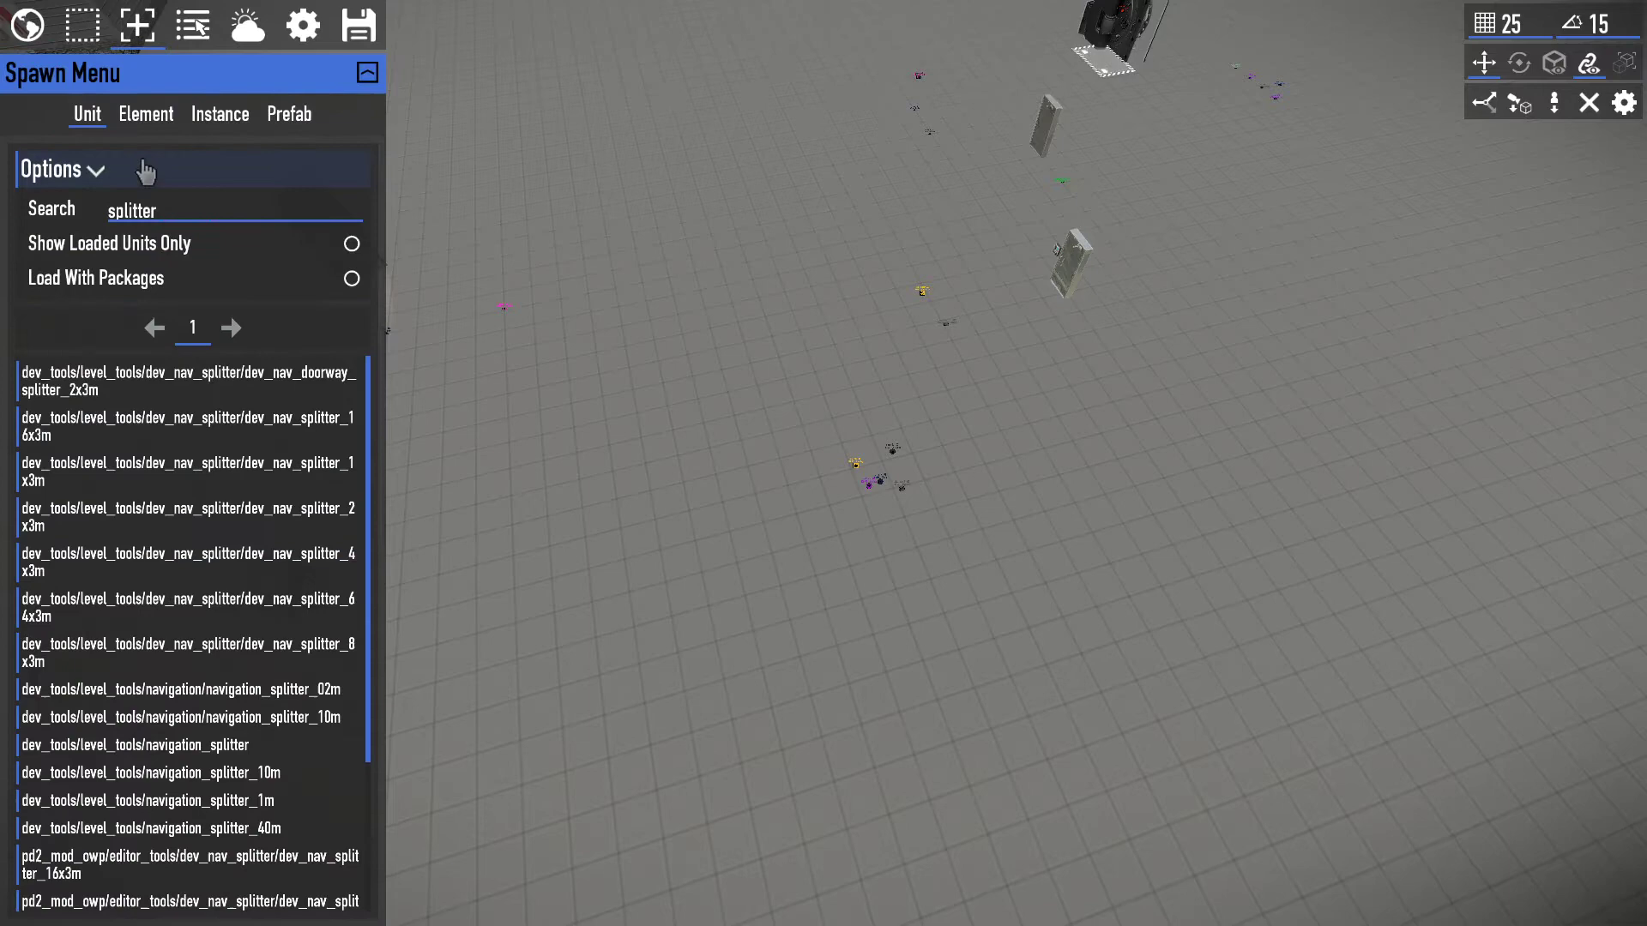
scroll(84, 687, "down", 5)
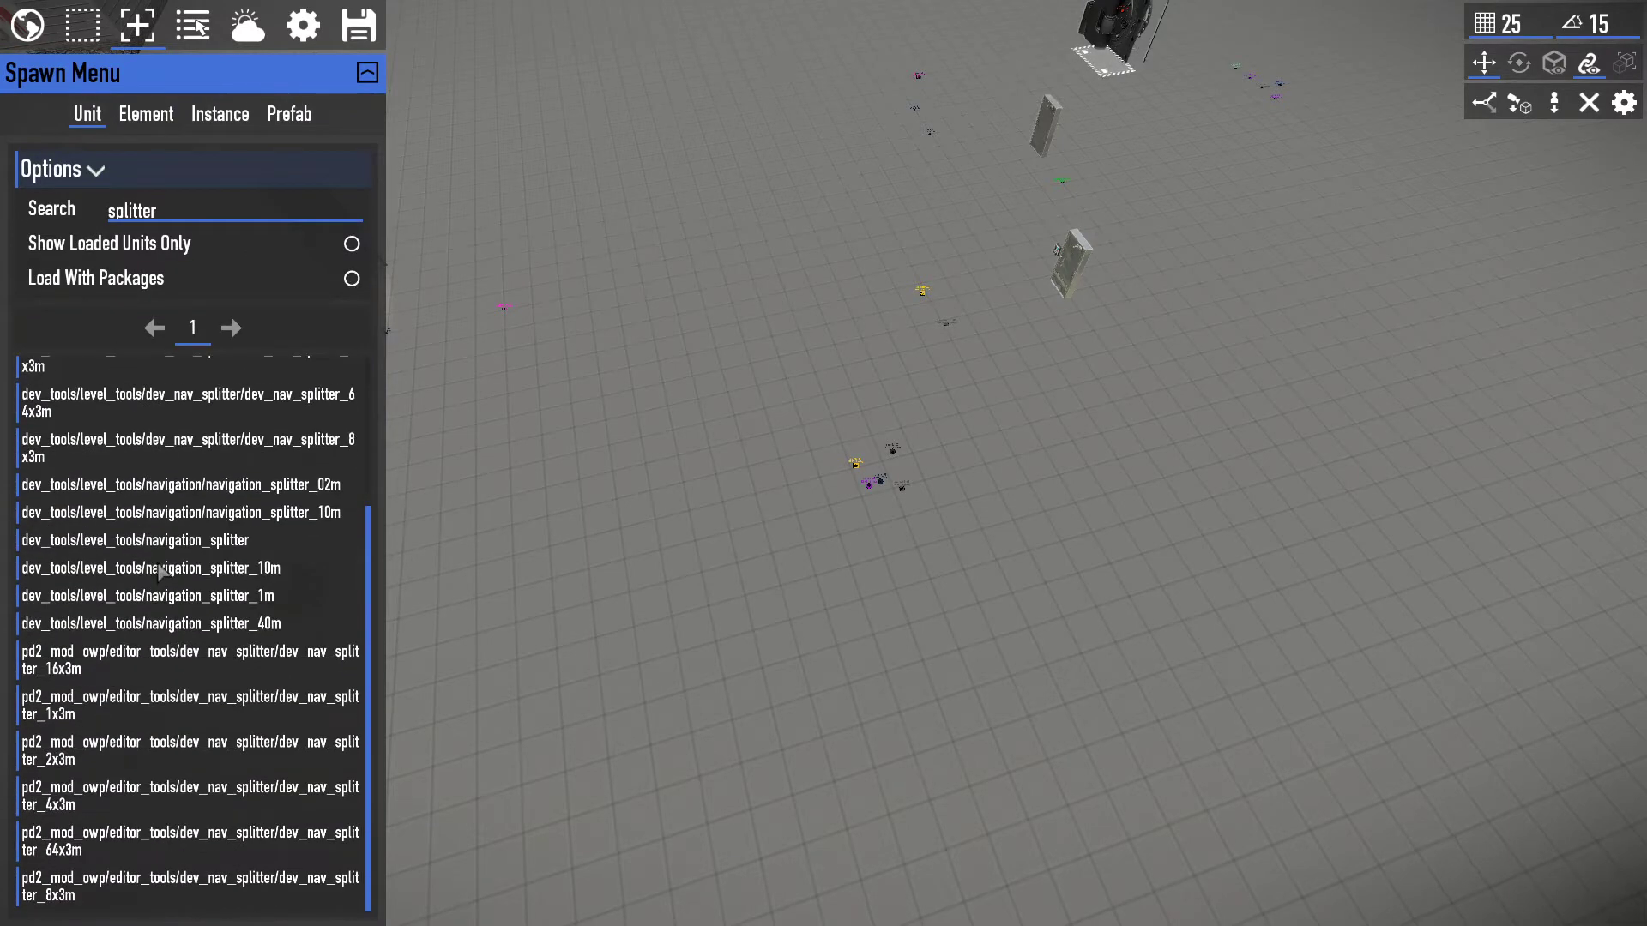
scroll(83, 687, "up", 5)
Spawn a dev_nav_splitter_4x3m unit on the open ground and delete it again.
left_click(129, 570)
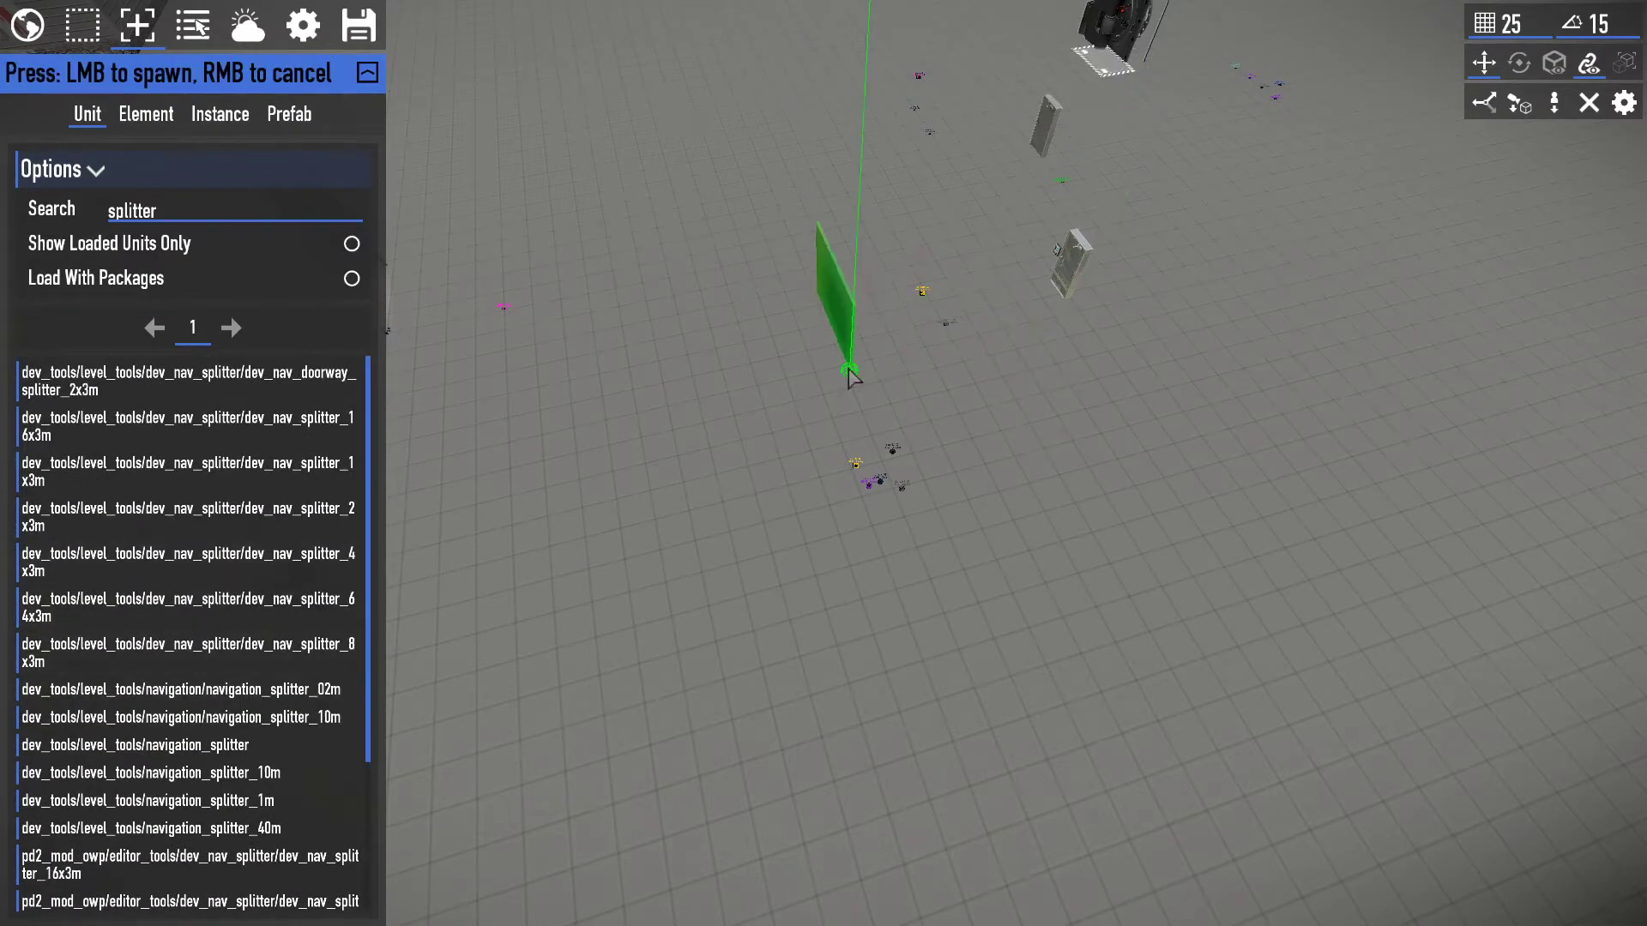
left_click(851, 364)
key("Delete")
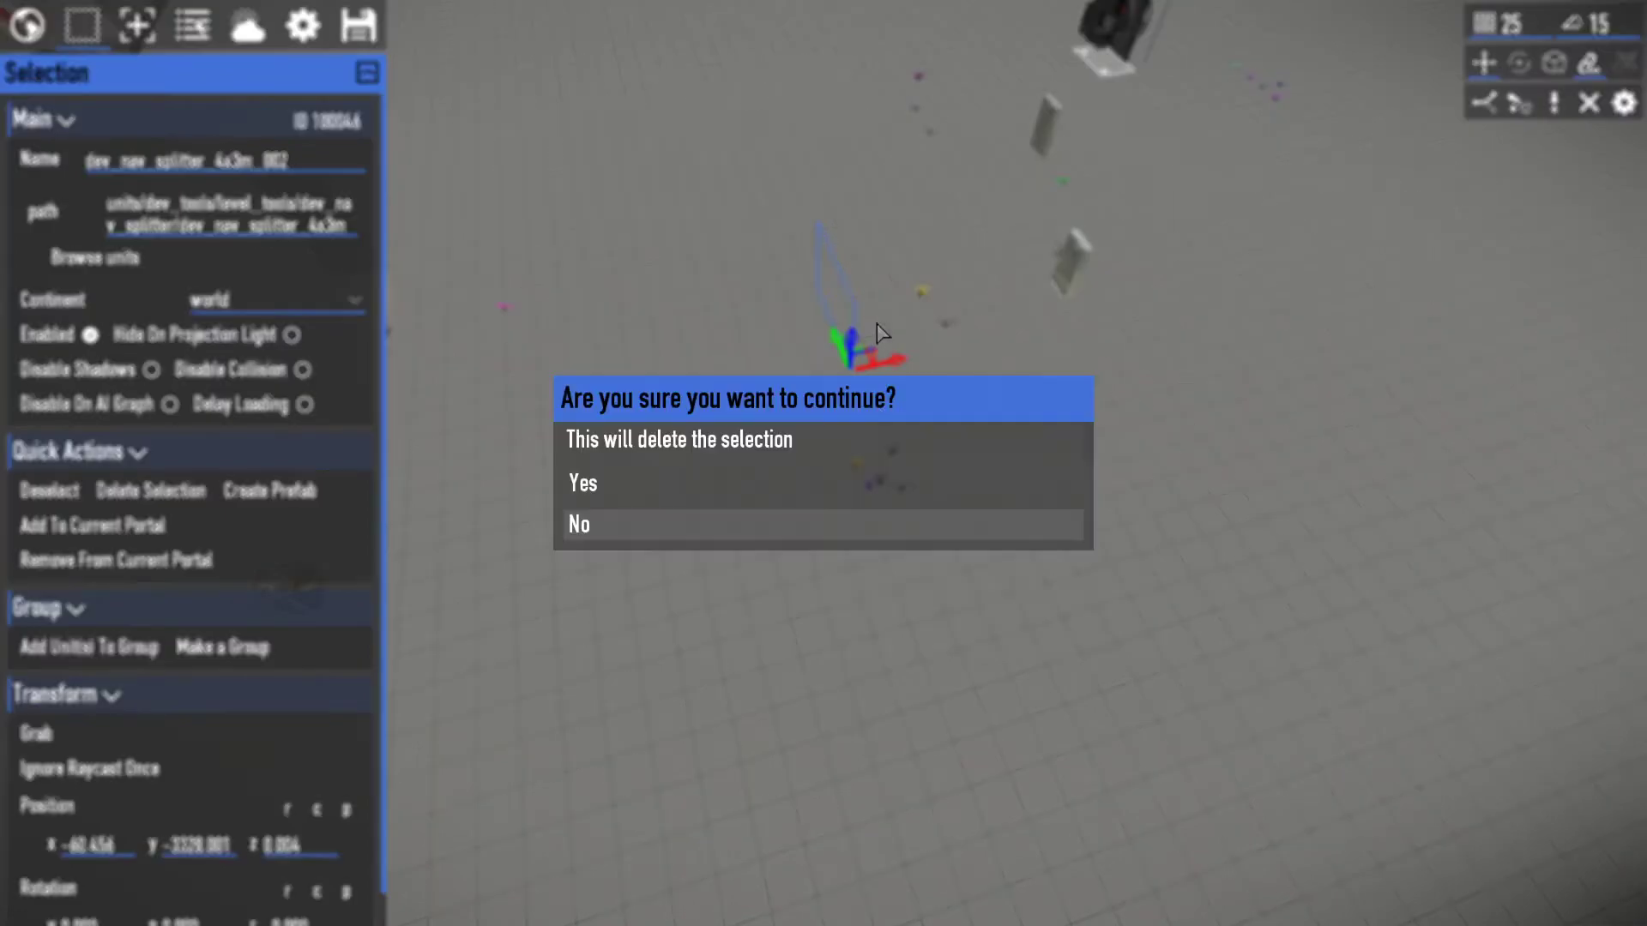
left_click(848, 487)
Search the units already placed in the map for "door" and select door_blocker_001.
right_click_drag(1571, 67, 1338, 103)
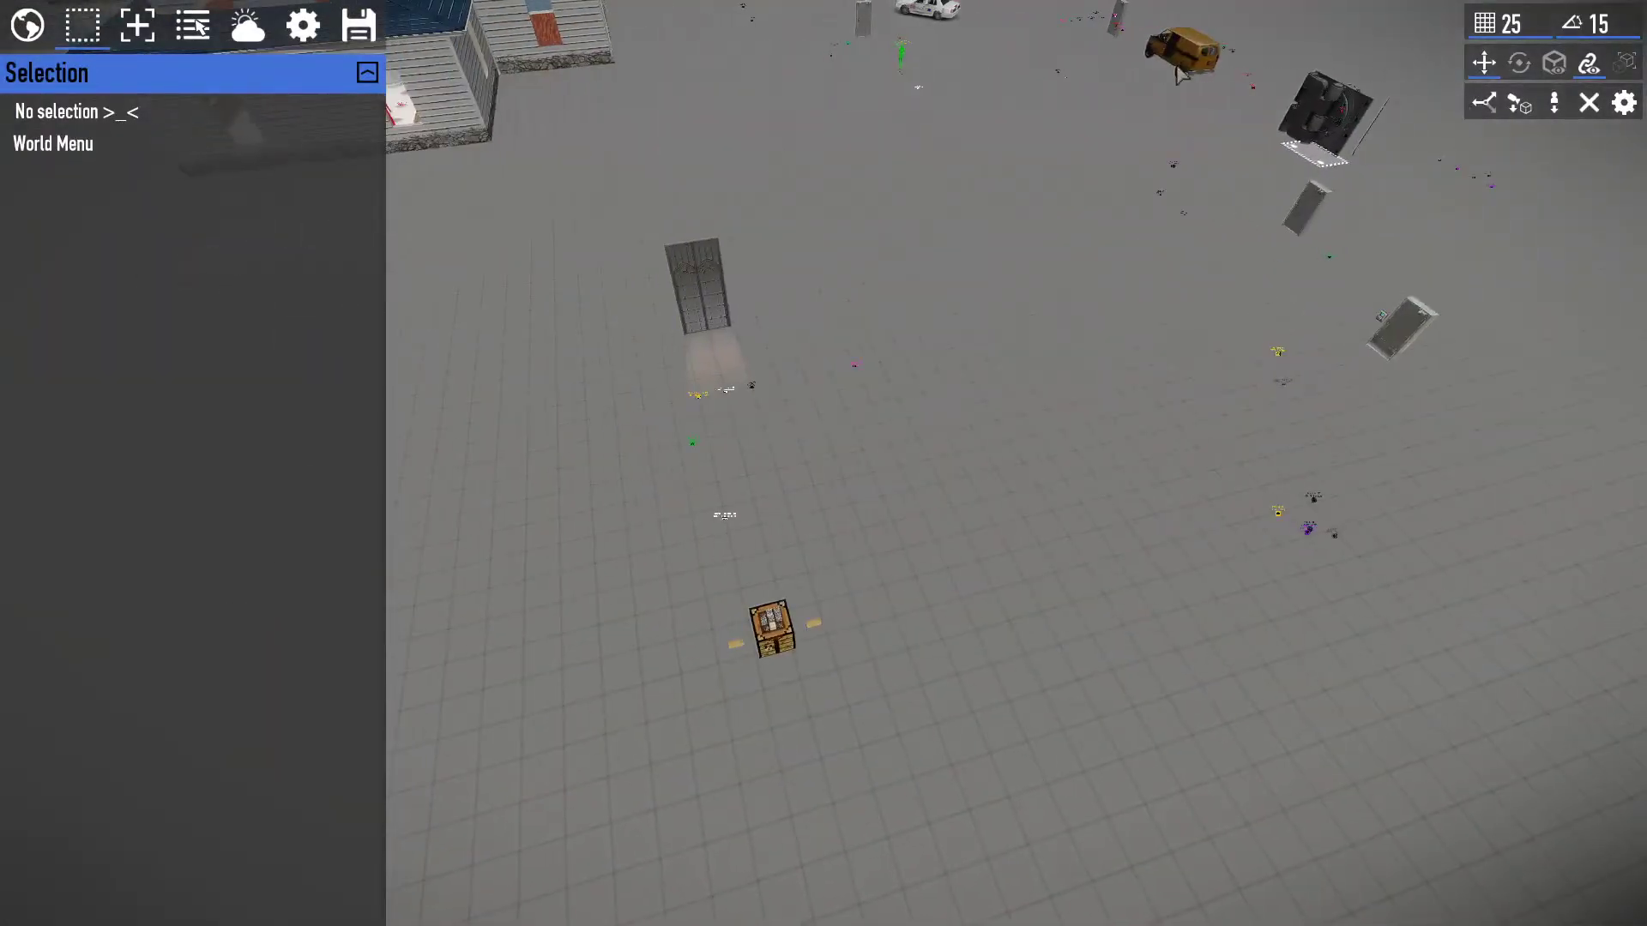
left_click(139, 25)
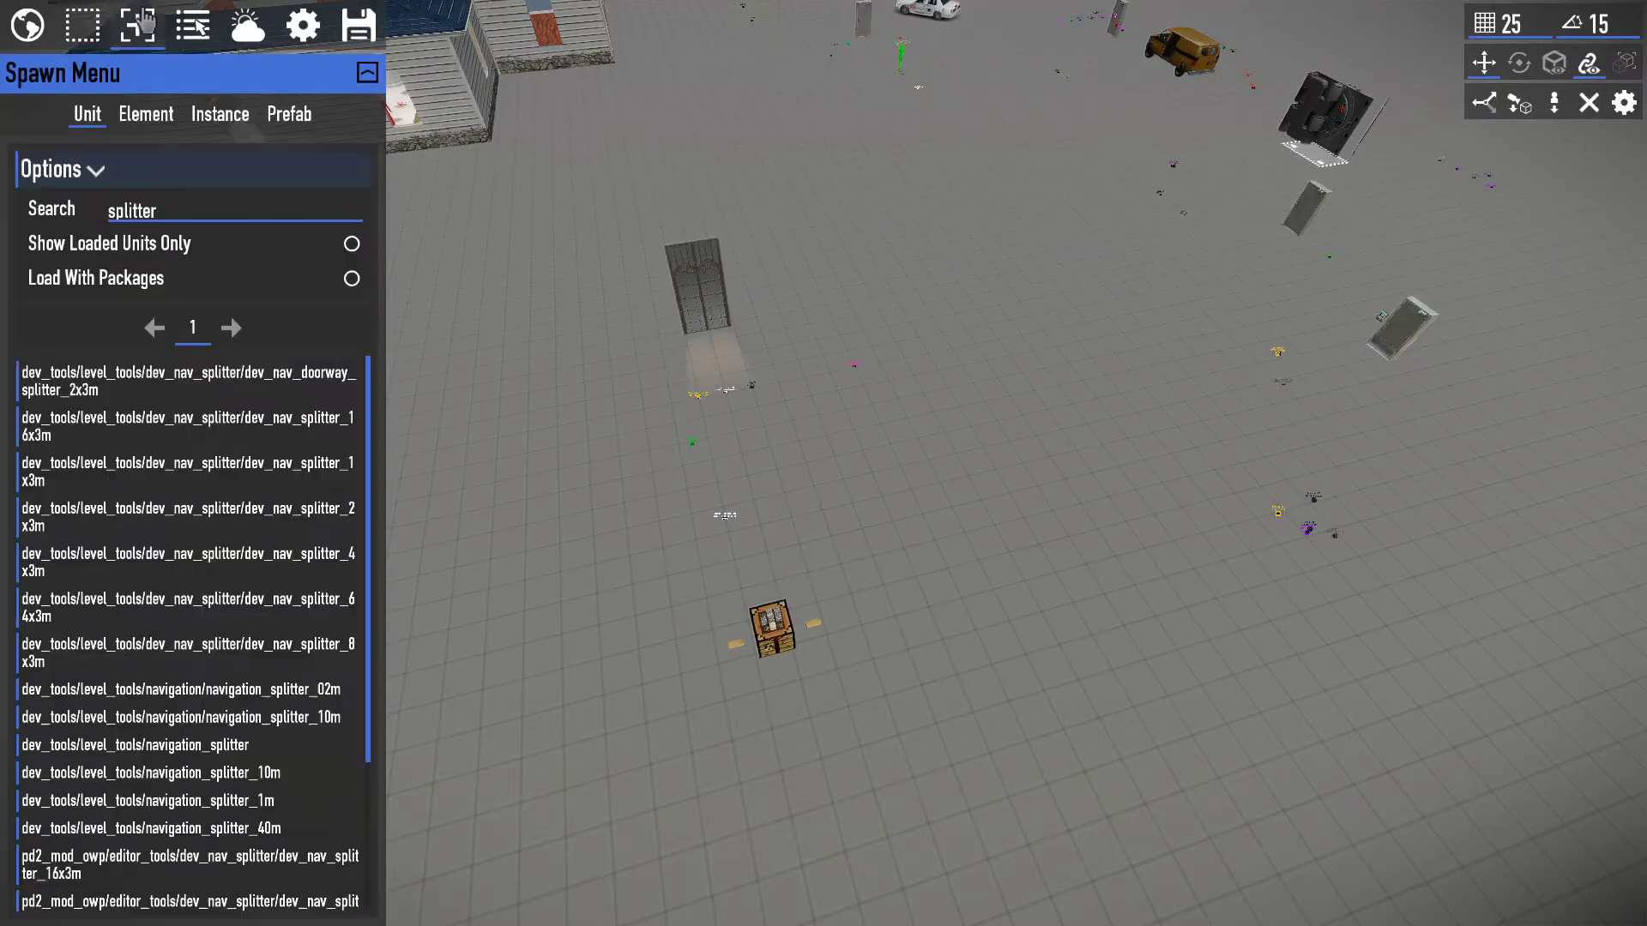
left_click(193, 25)
left_click(172, 215)
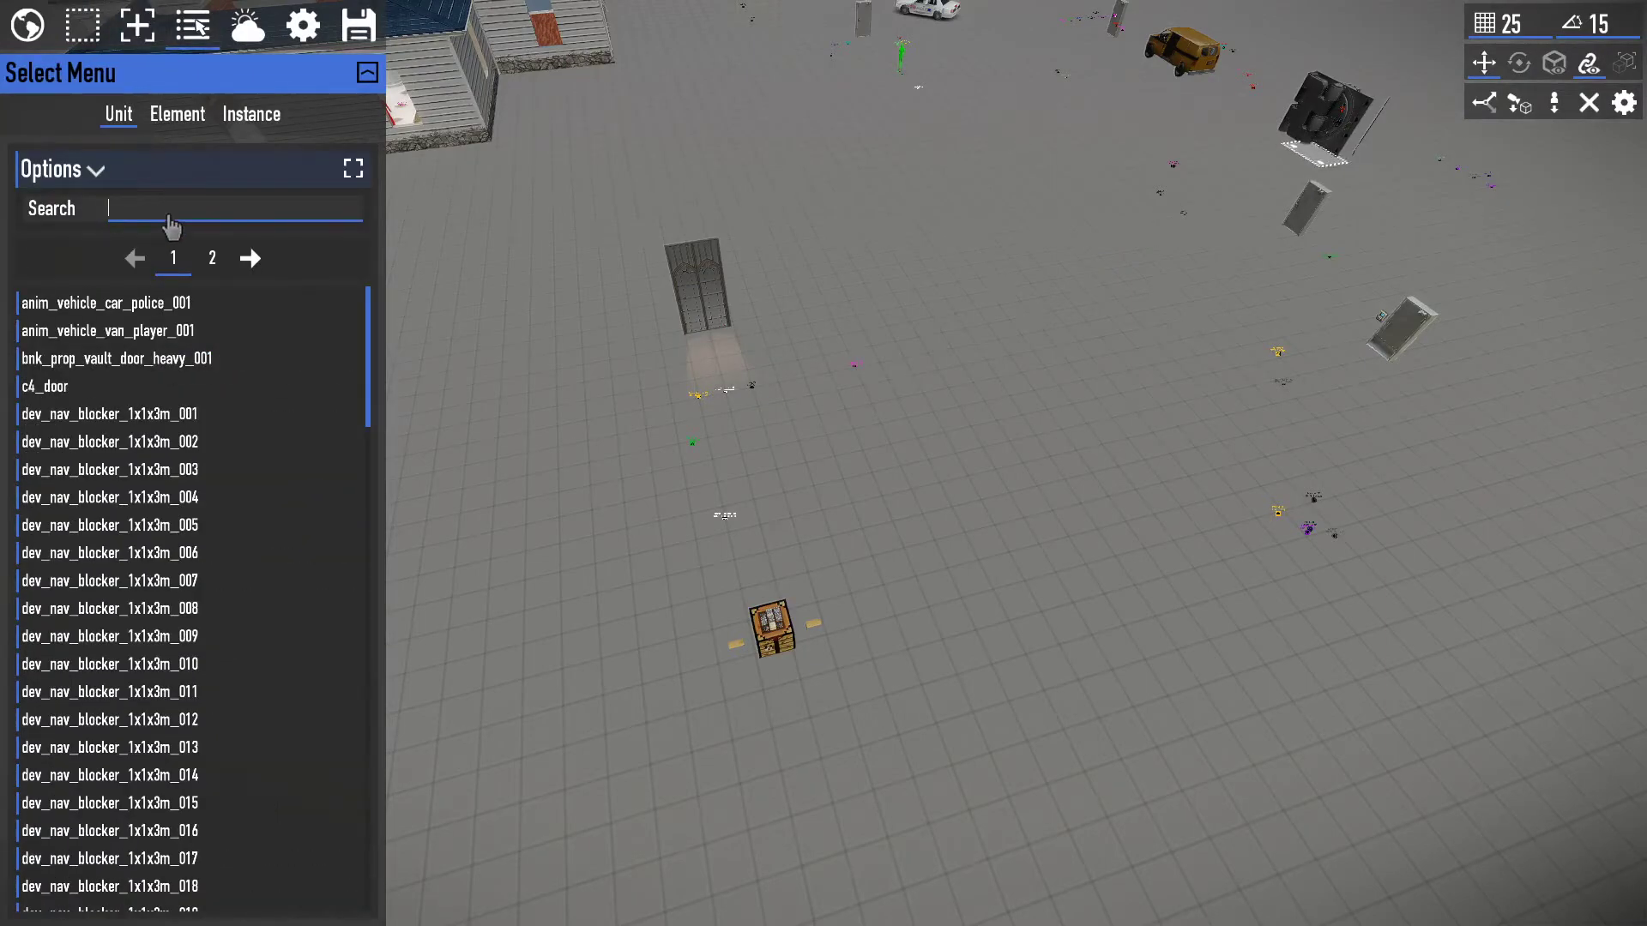
type("seas")
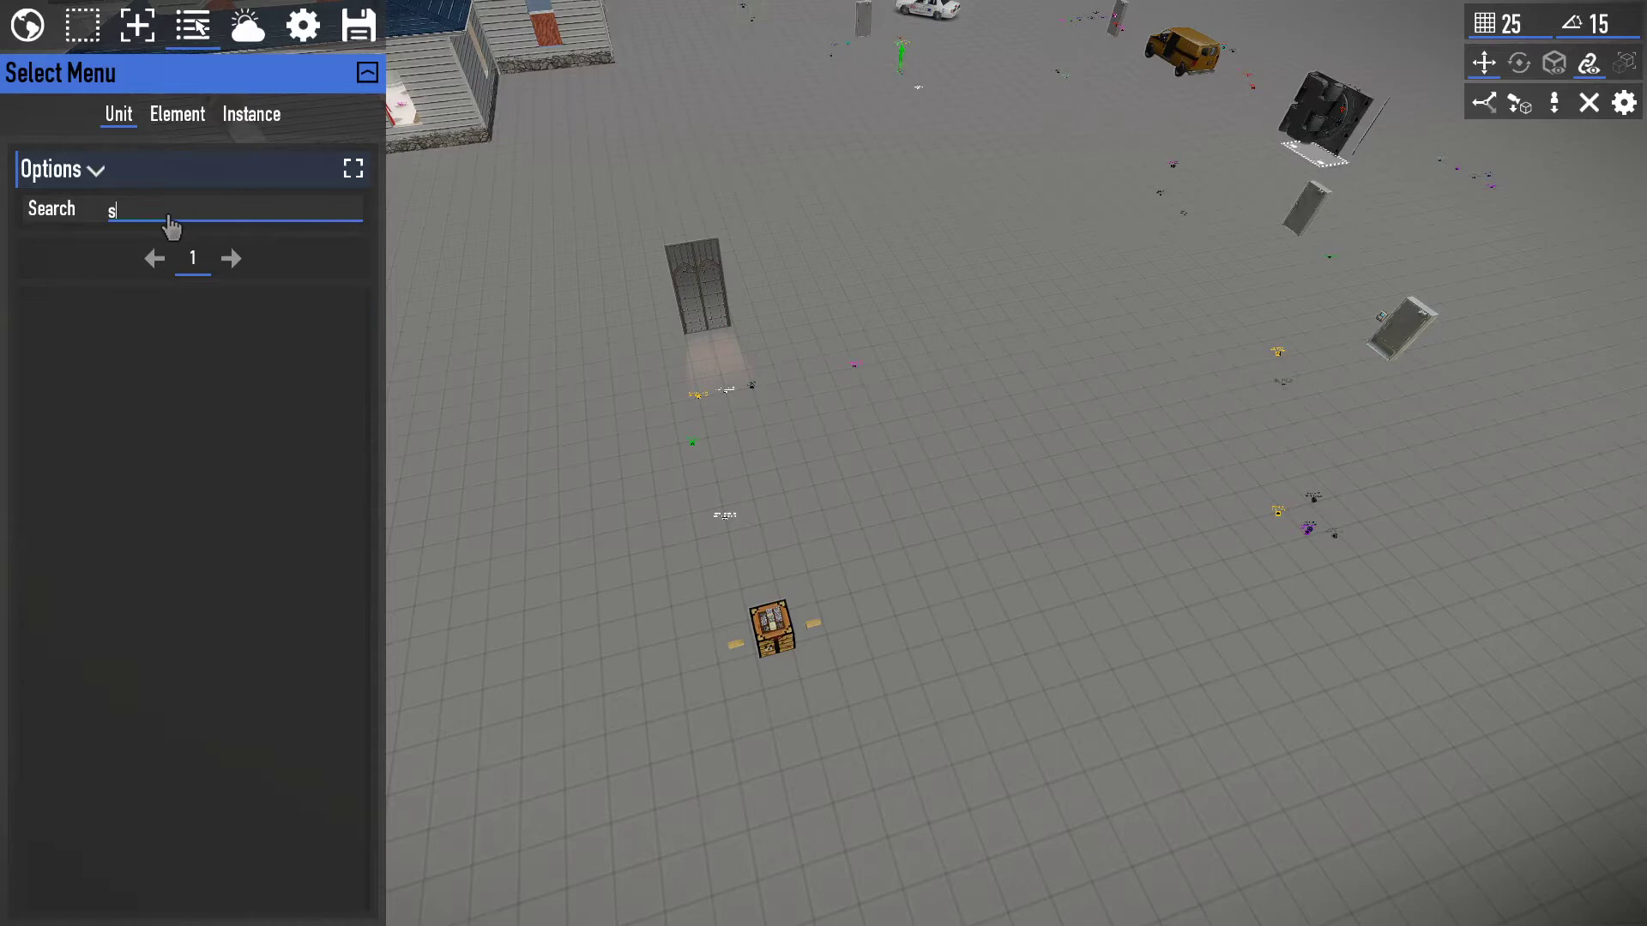
key("BackSpace")
type("door")
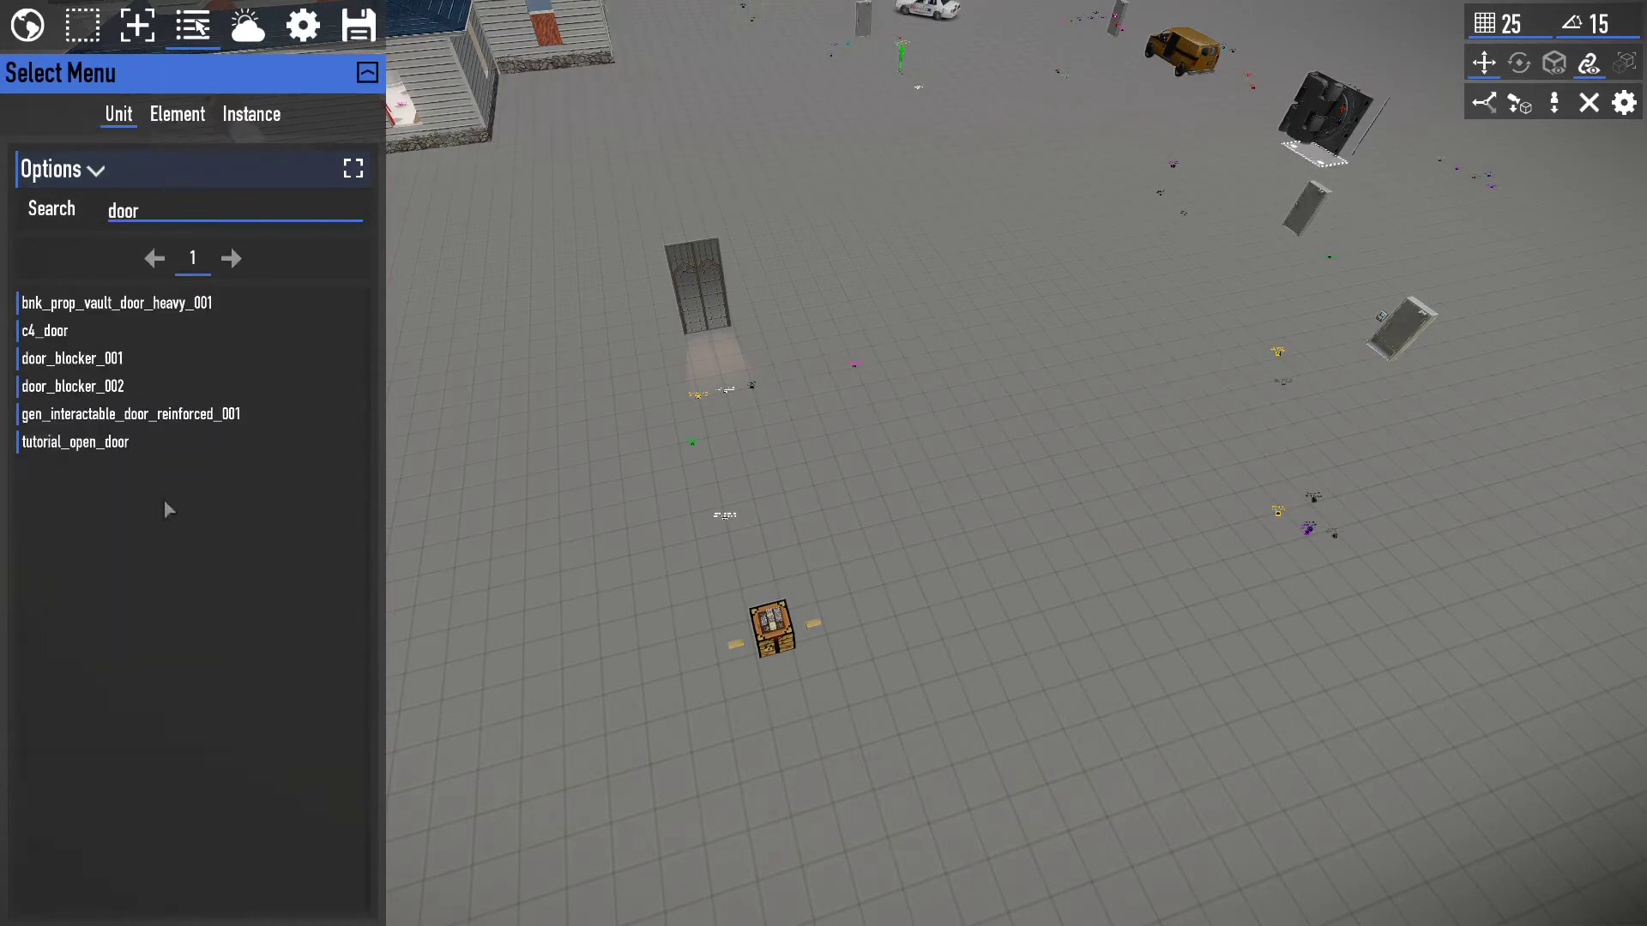
left_click(128, 359)
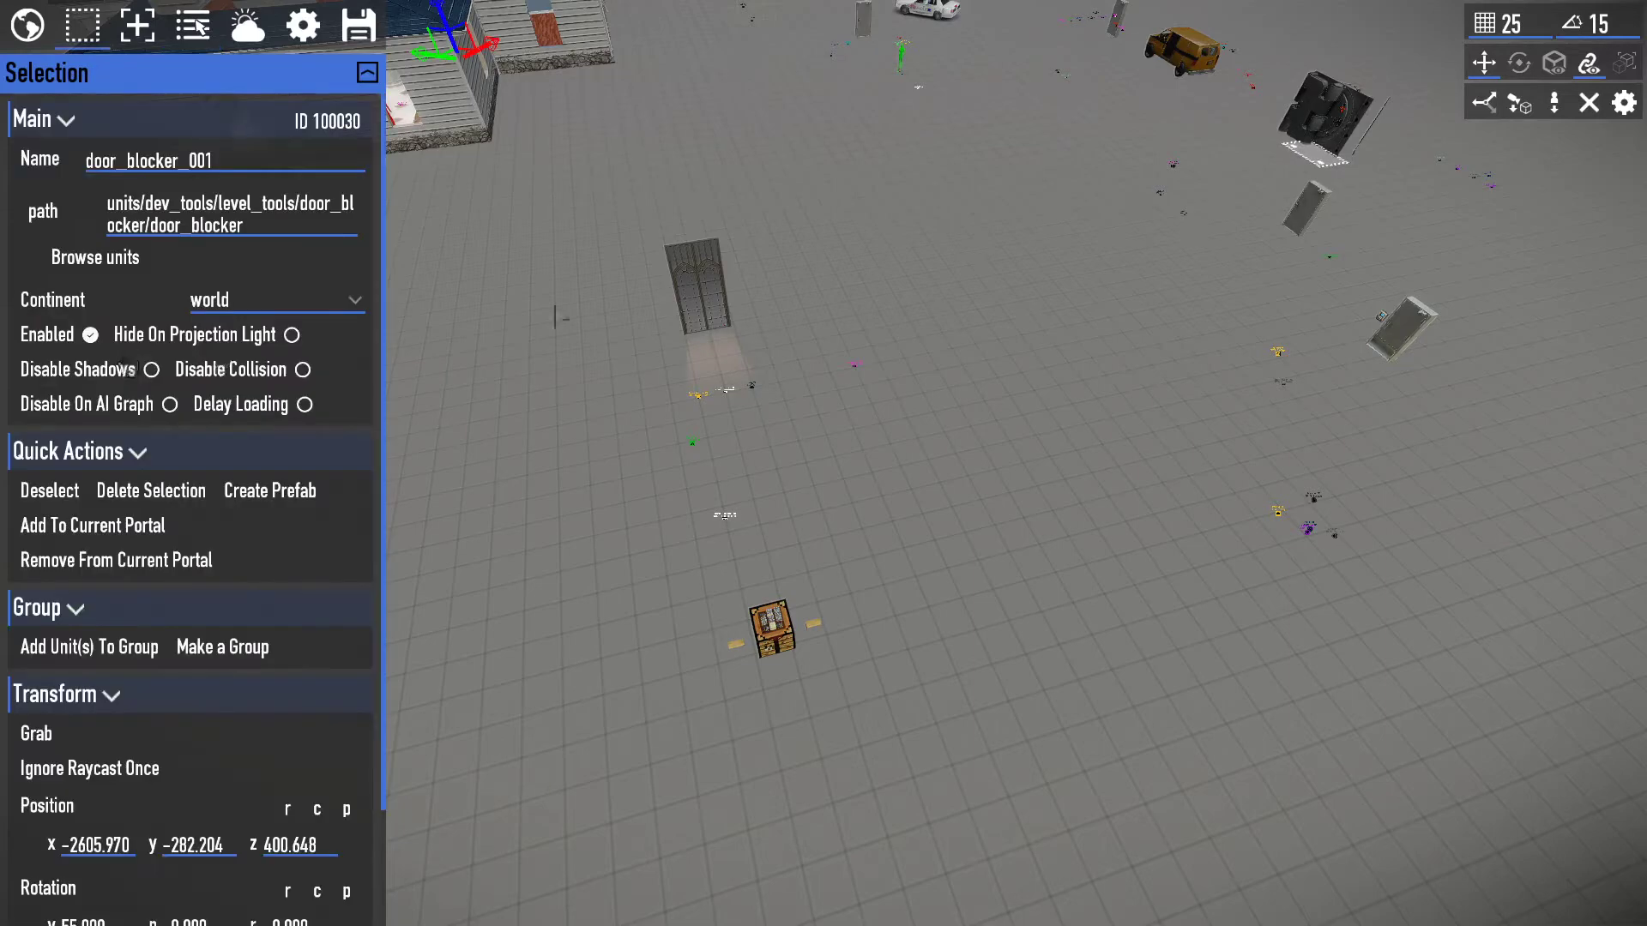
Select the placed unit tutorial_open_door and bring the camera to it.
left_click(193, 26)
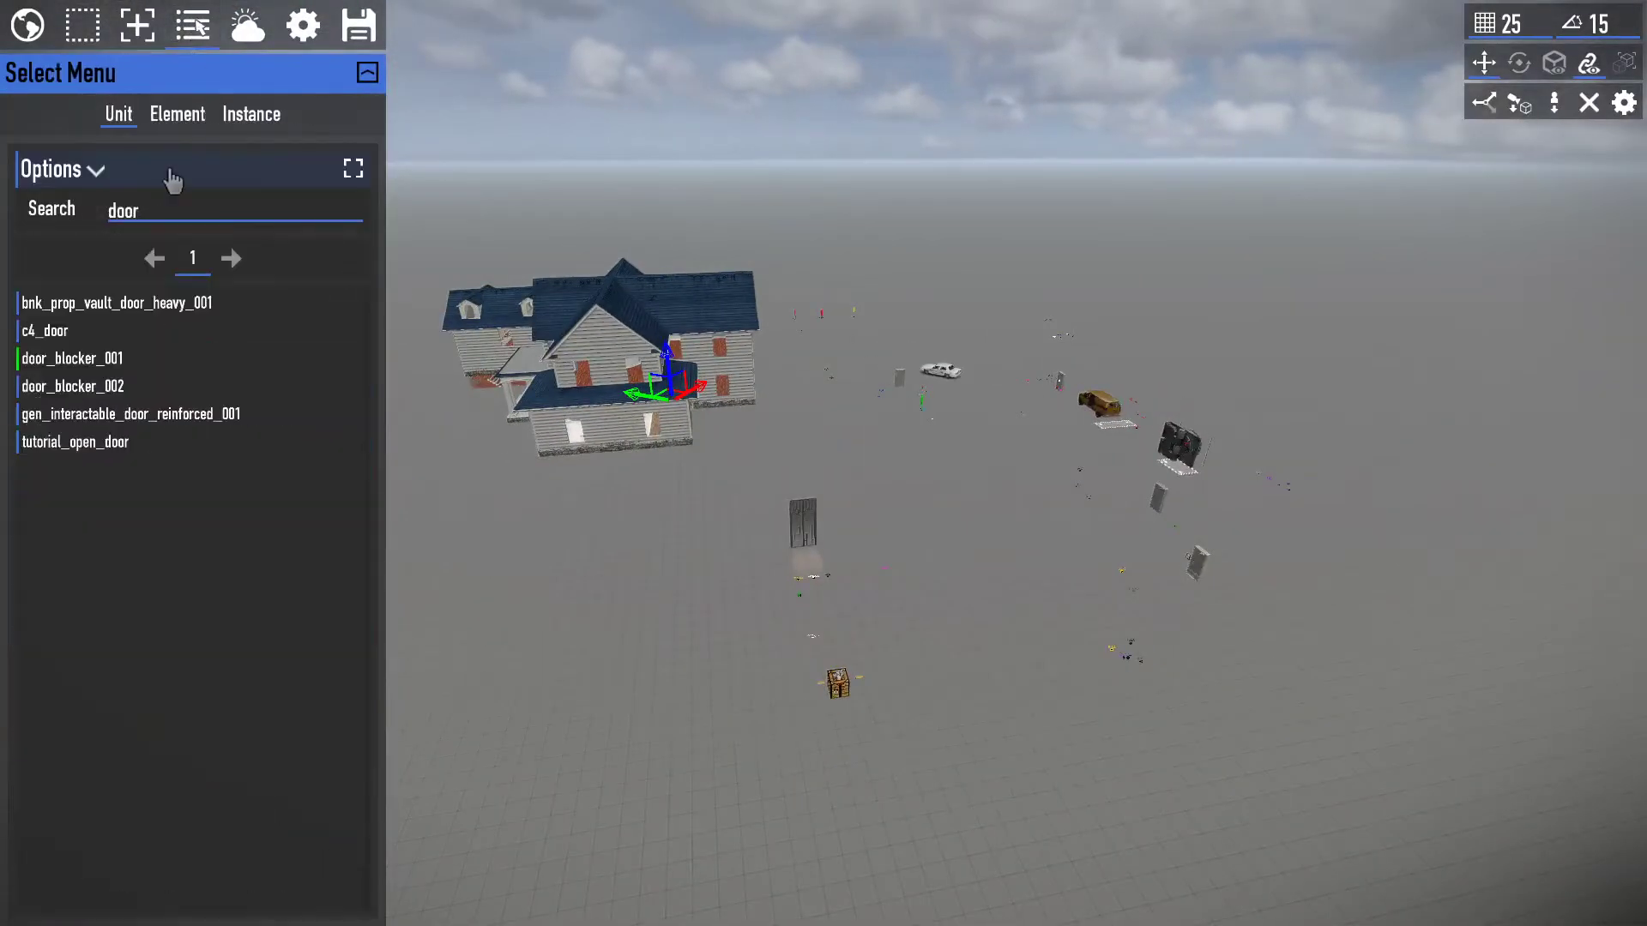
left_click(111, 444)
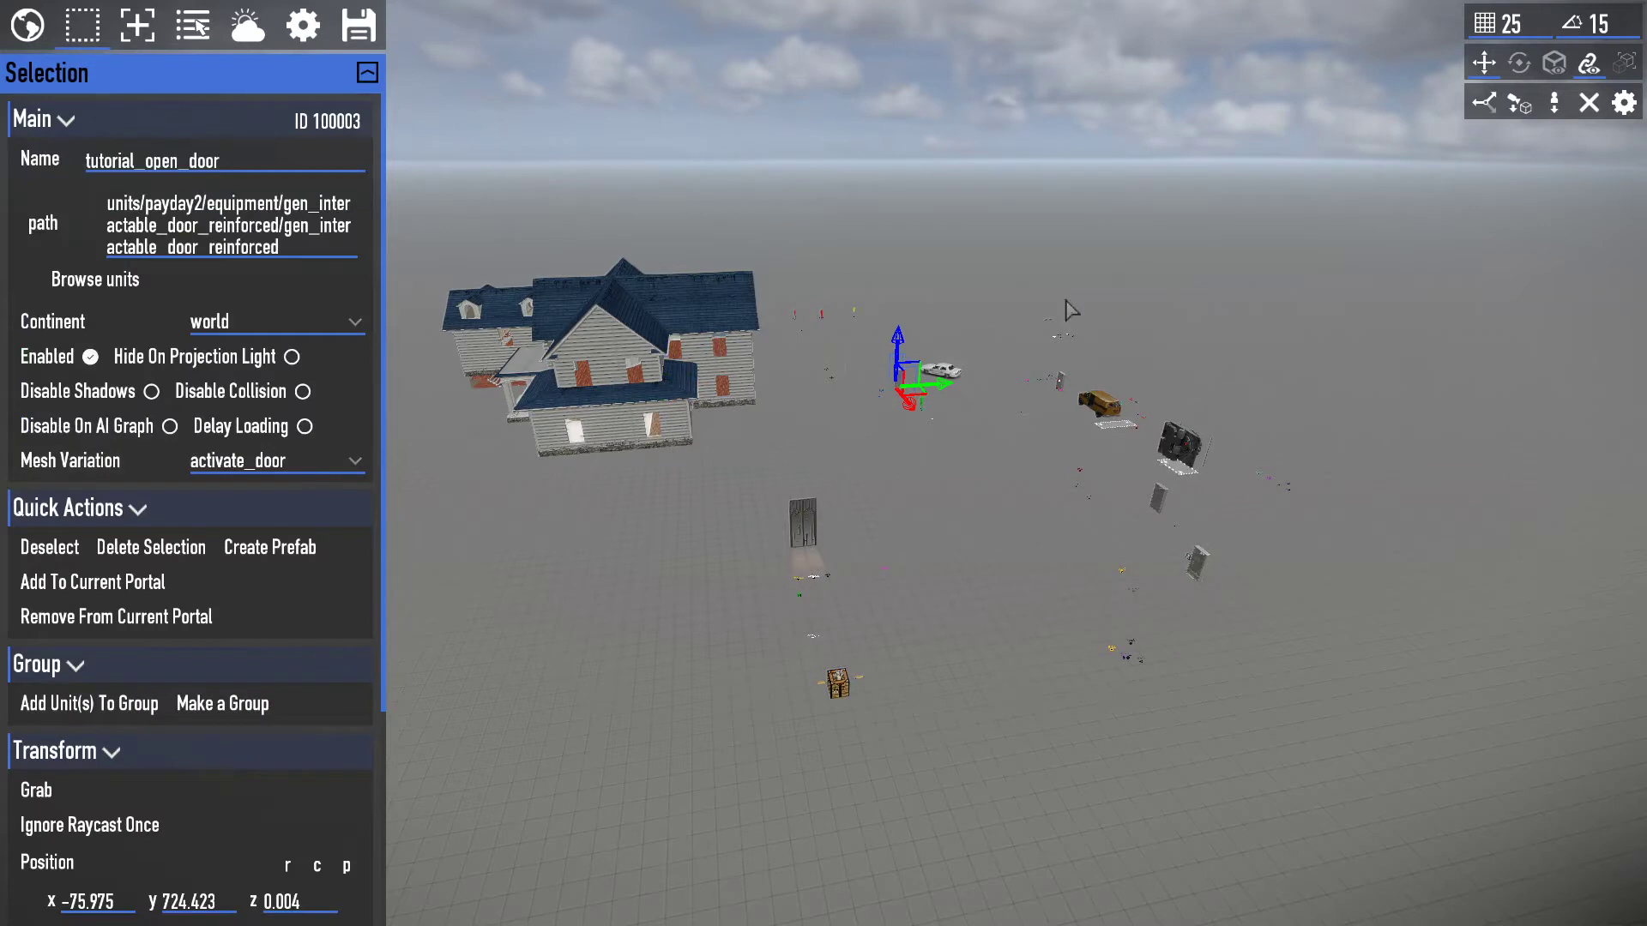
left_click(1520, 110)
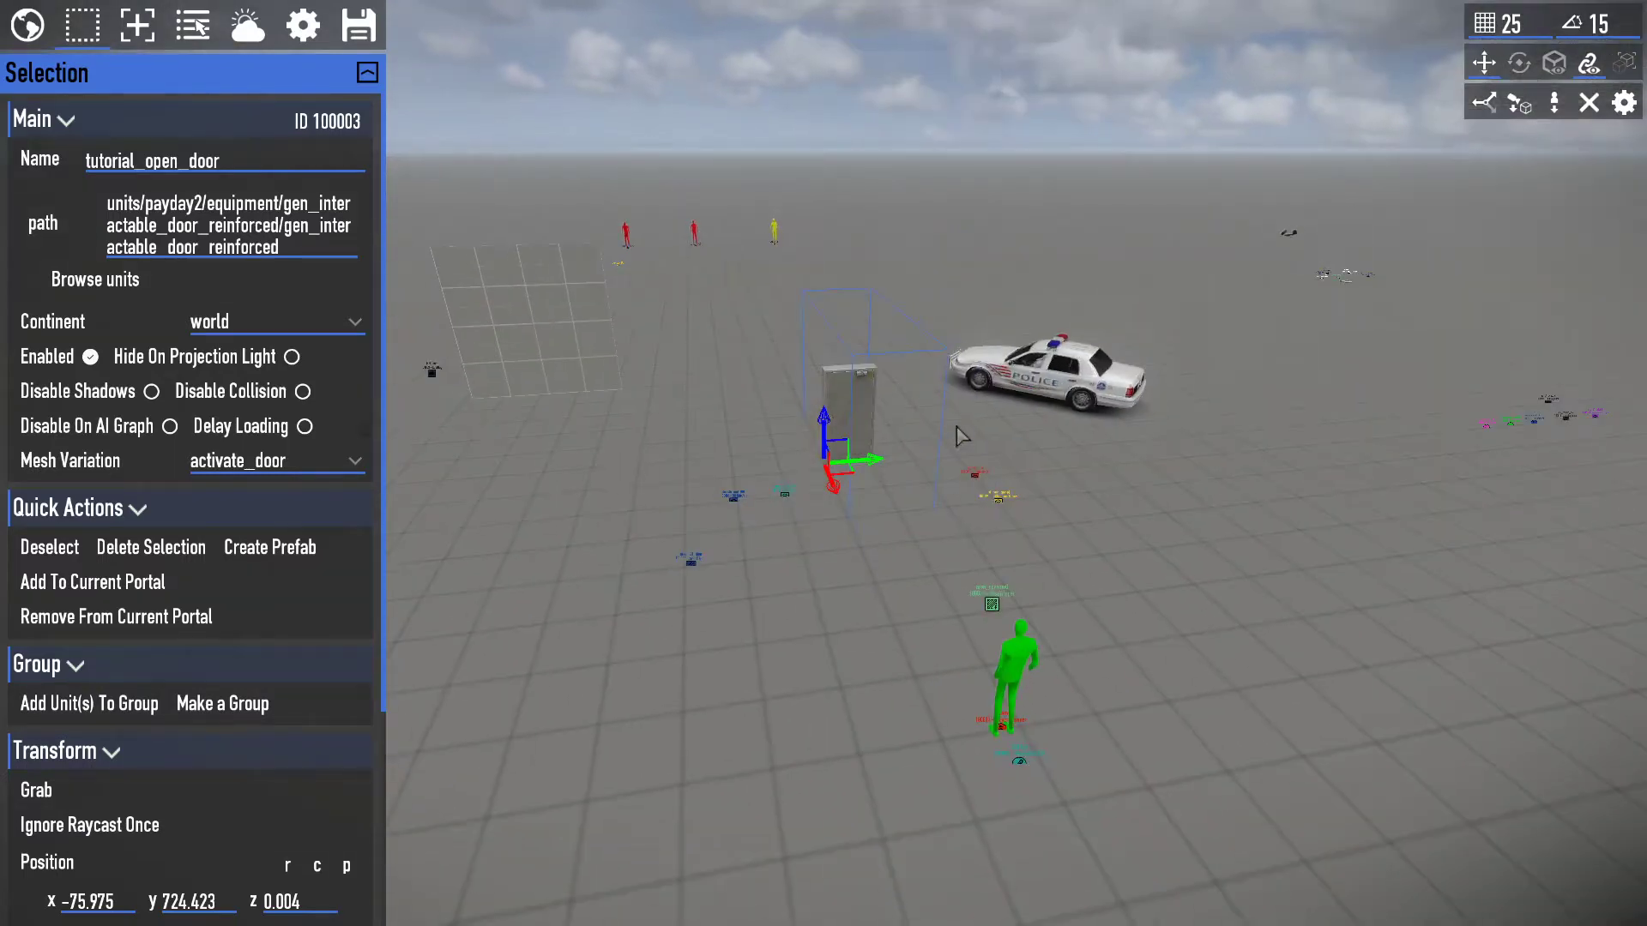
Fly the camera away from the selected tutorial_open_door unit and teleport back to it.
key("s")
mouse_move(984, 417)
right_mouse_down()
mouse_move(991, 600)
mouse_move(1055, 652)
mouse_move(1004, 661)
mouse_move(991, 429)
right_mouse_up()
key("w")
key("a")
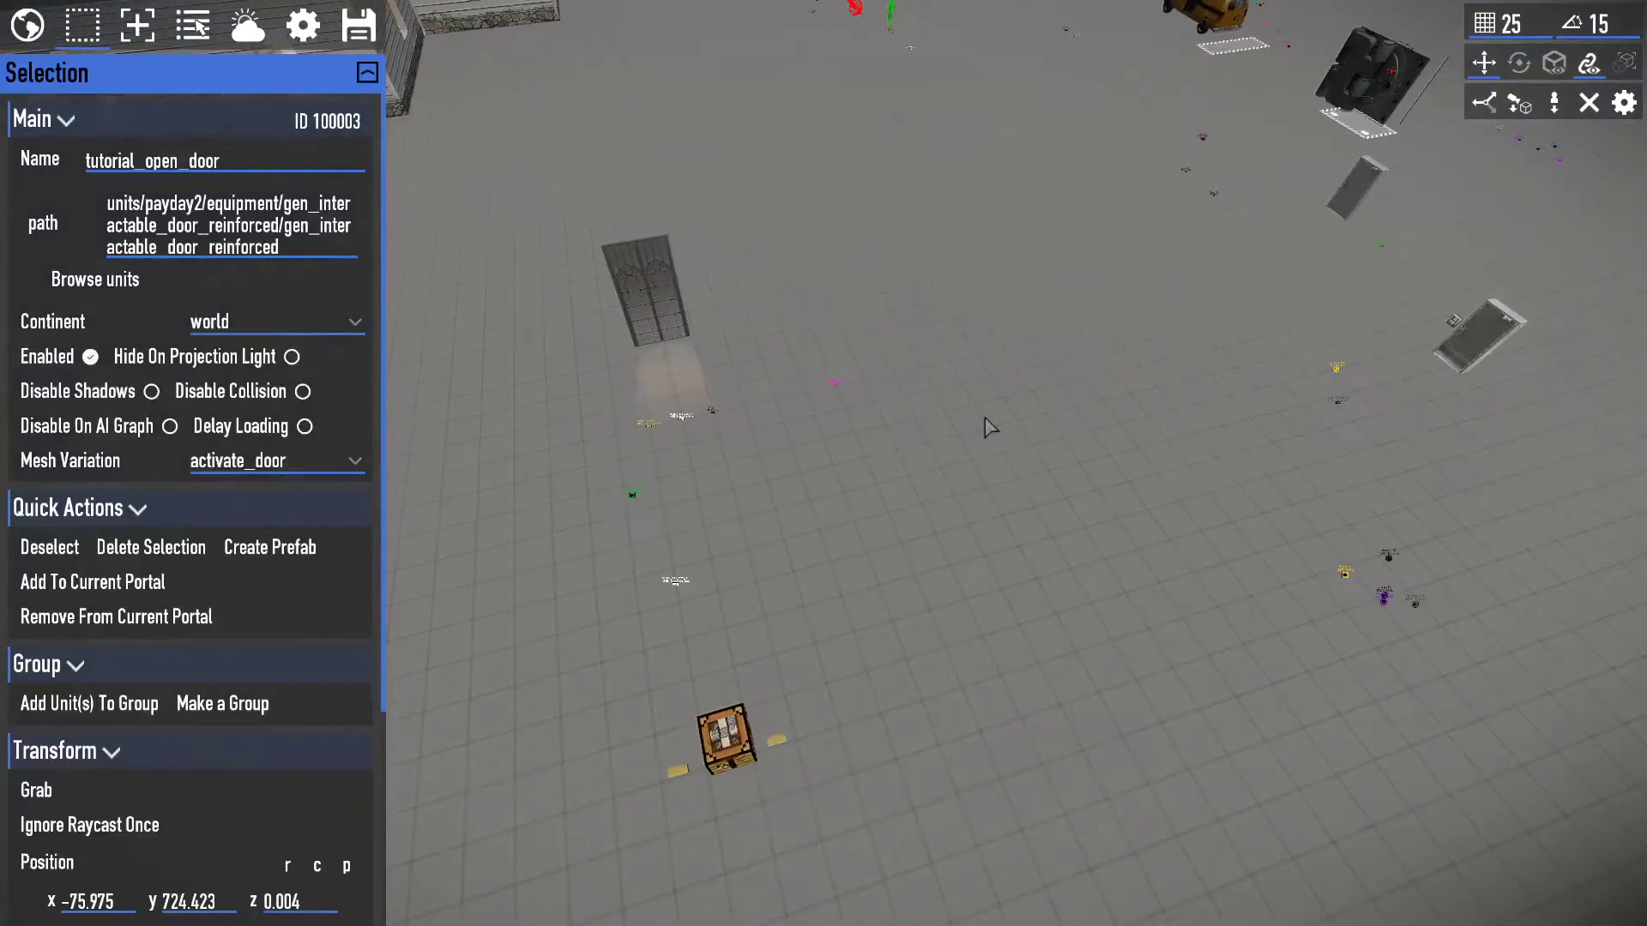
left_click(1520, 104)
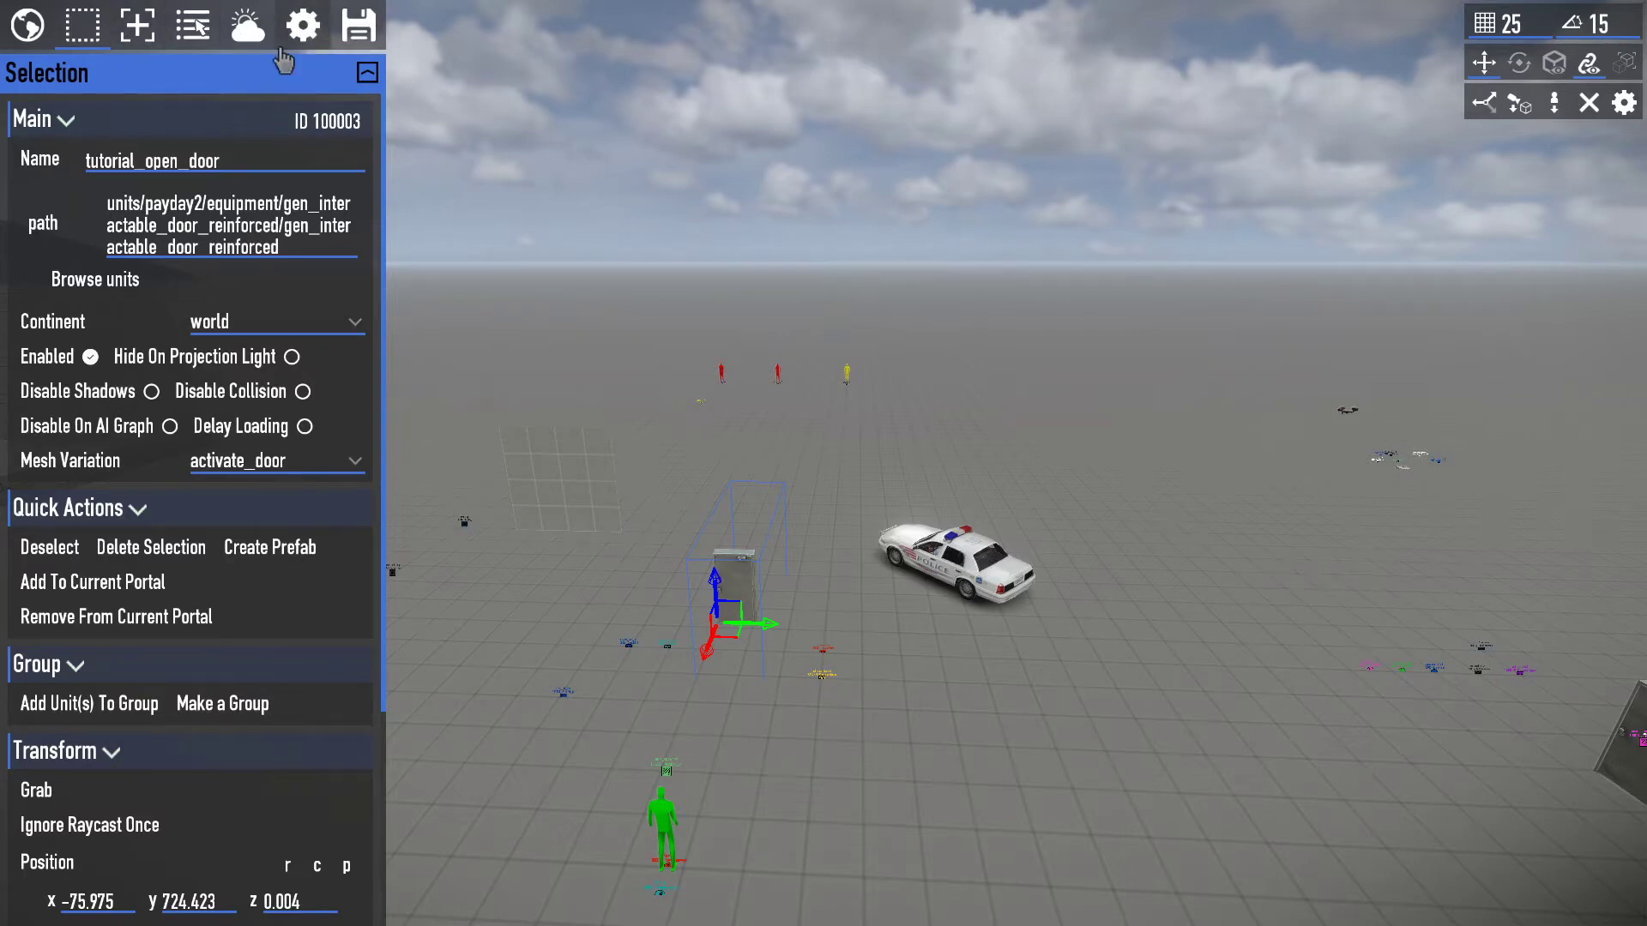
Open the editor options and fly the camera back for an overview of the map.
left_click(305, 30)
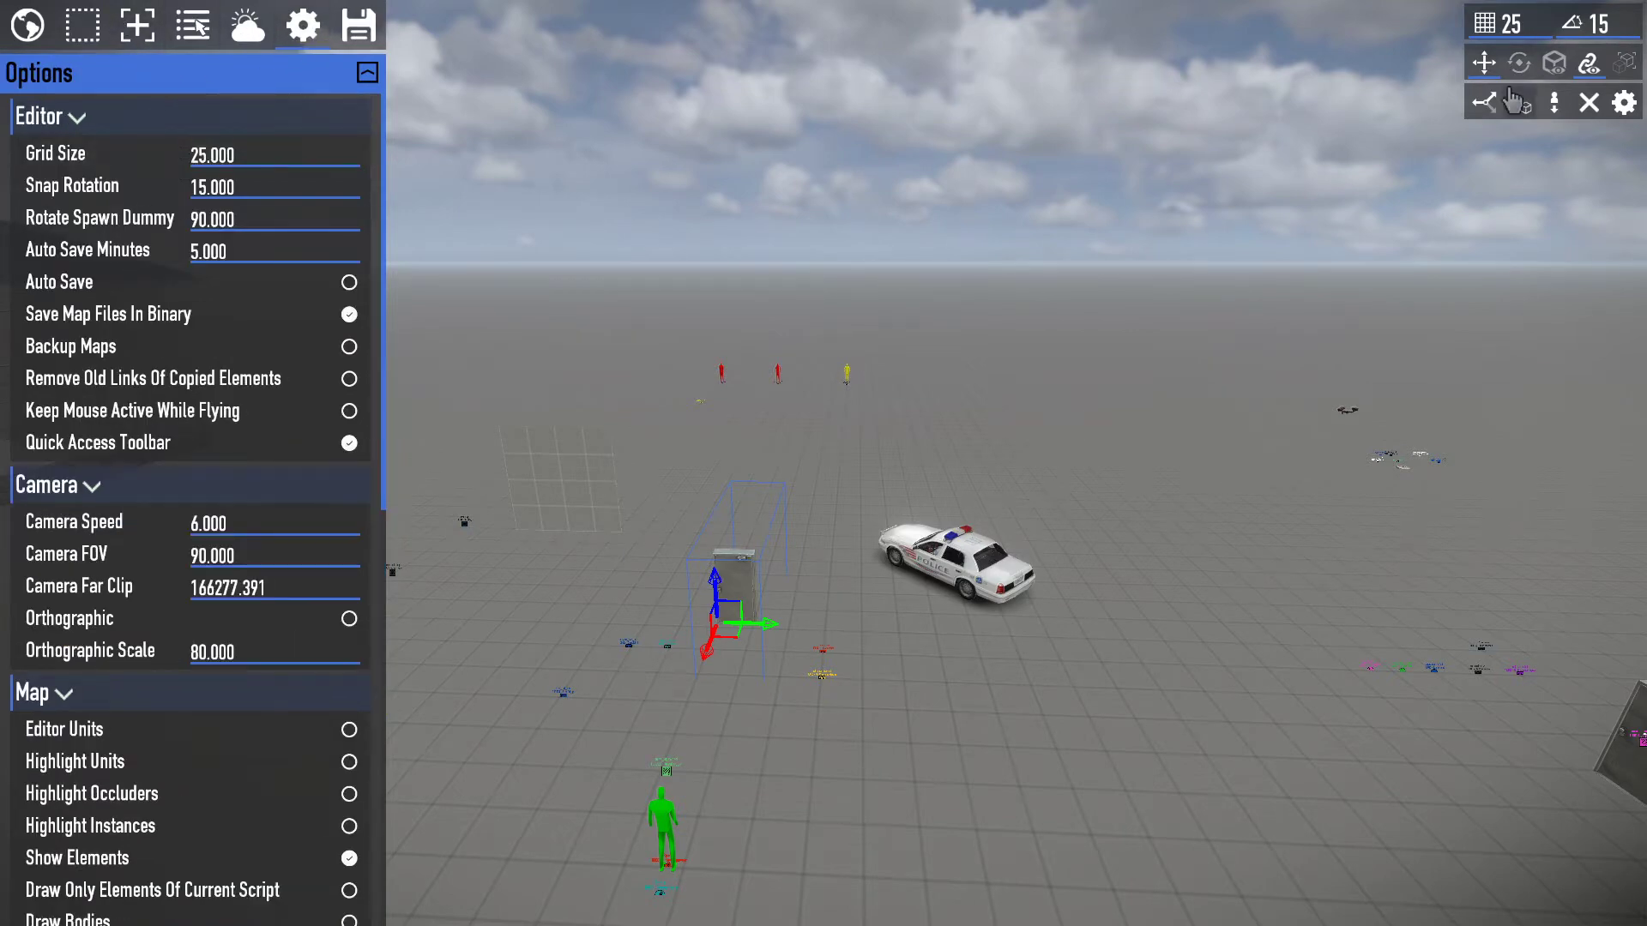
key("shift+s")
key("shift+s")
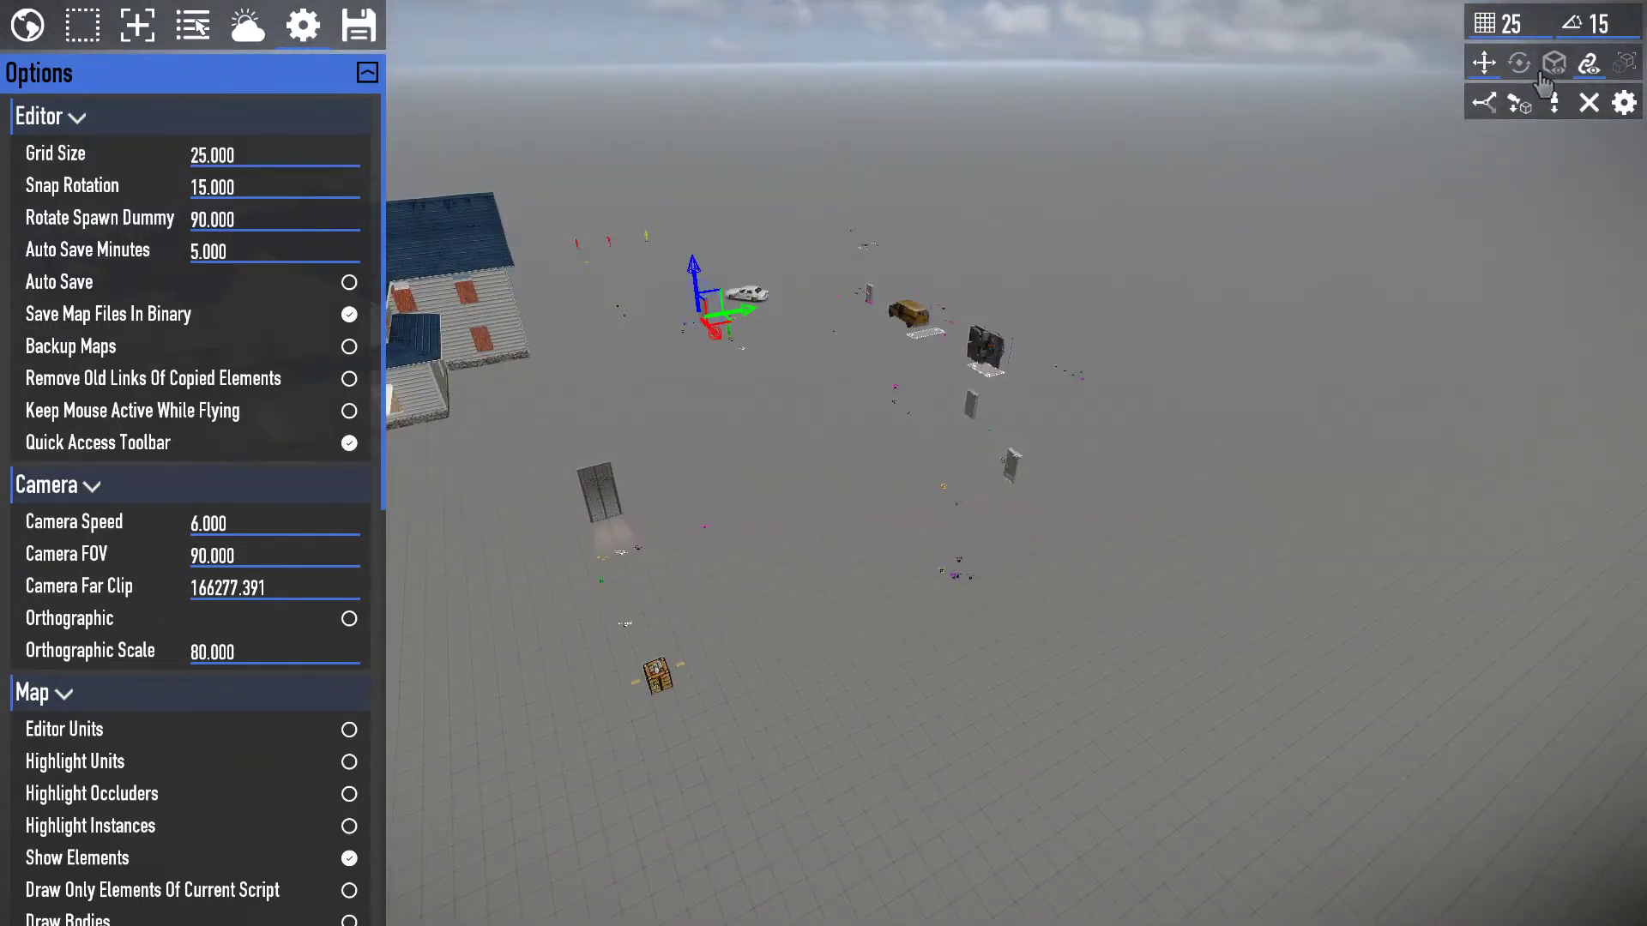
key("w")
right_click_drag(1045, 165, 1008, 182)
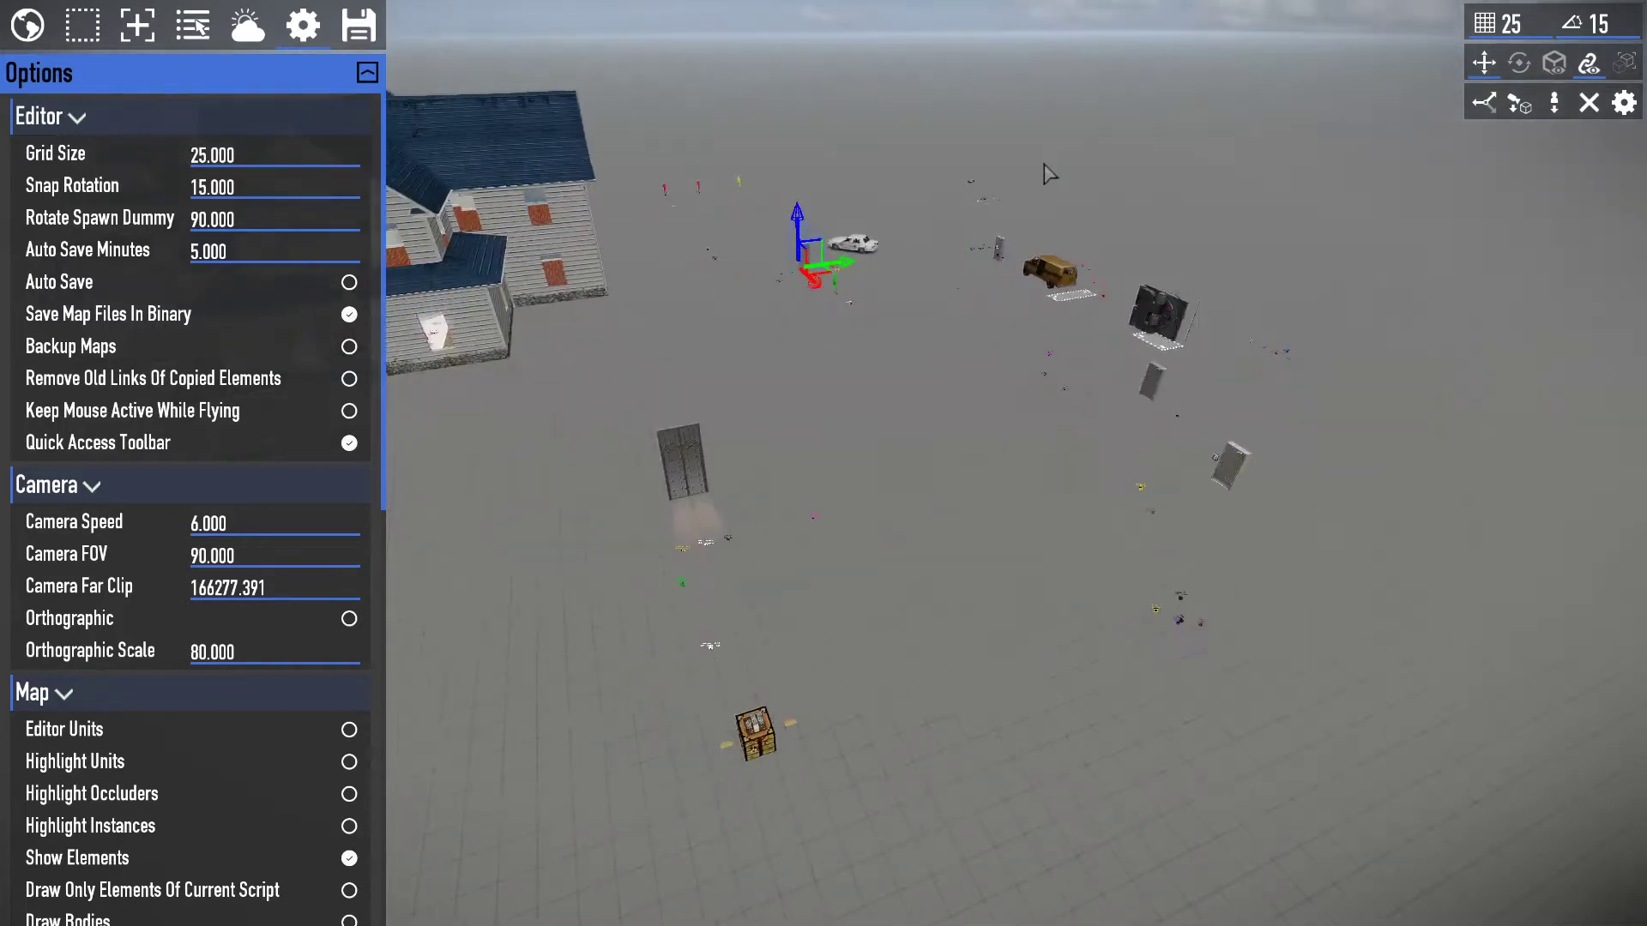
Toggle the move widget and the rotation widget one after the other, restoring each.
left_click(1484, 63)
left_click(1484, 62)
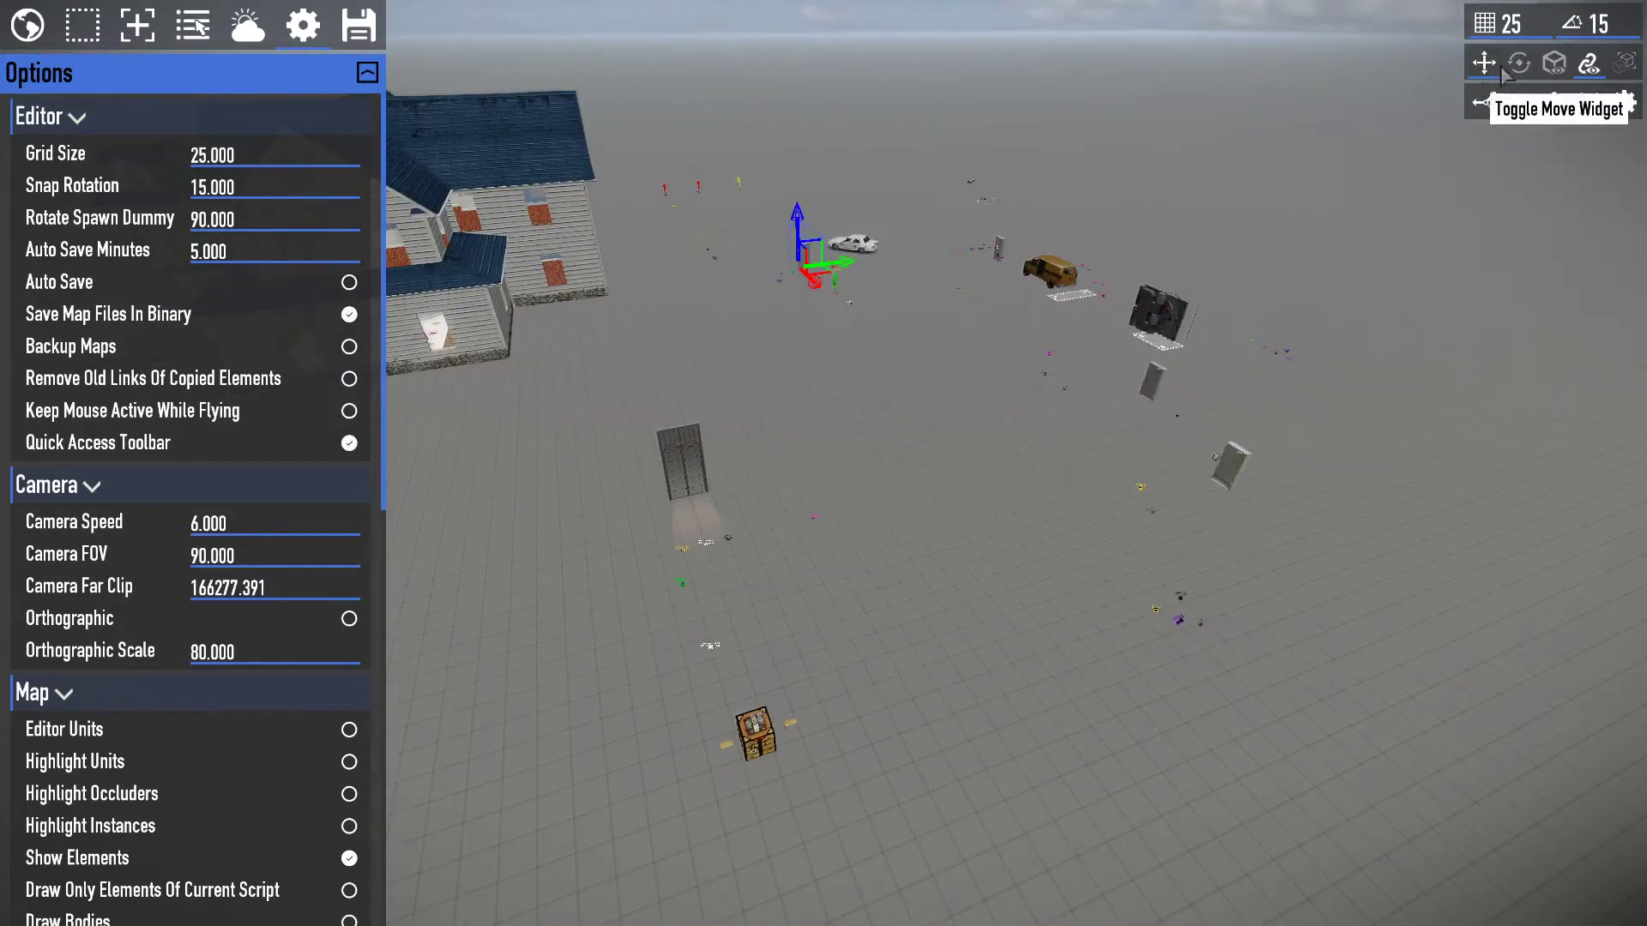
left_click(1517, 63)
left_click(1514, 66)
left_click(1482, 69)
left_click(1482, 69)
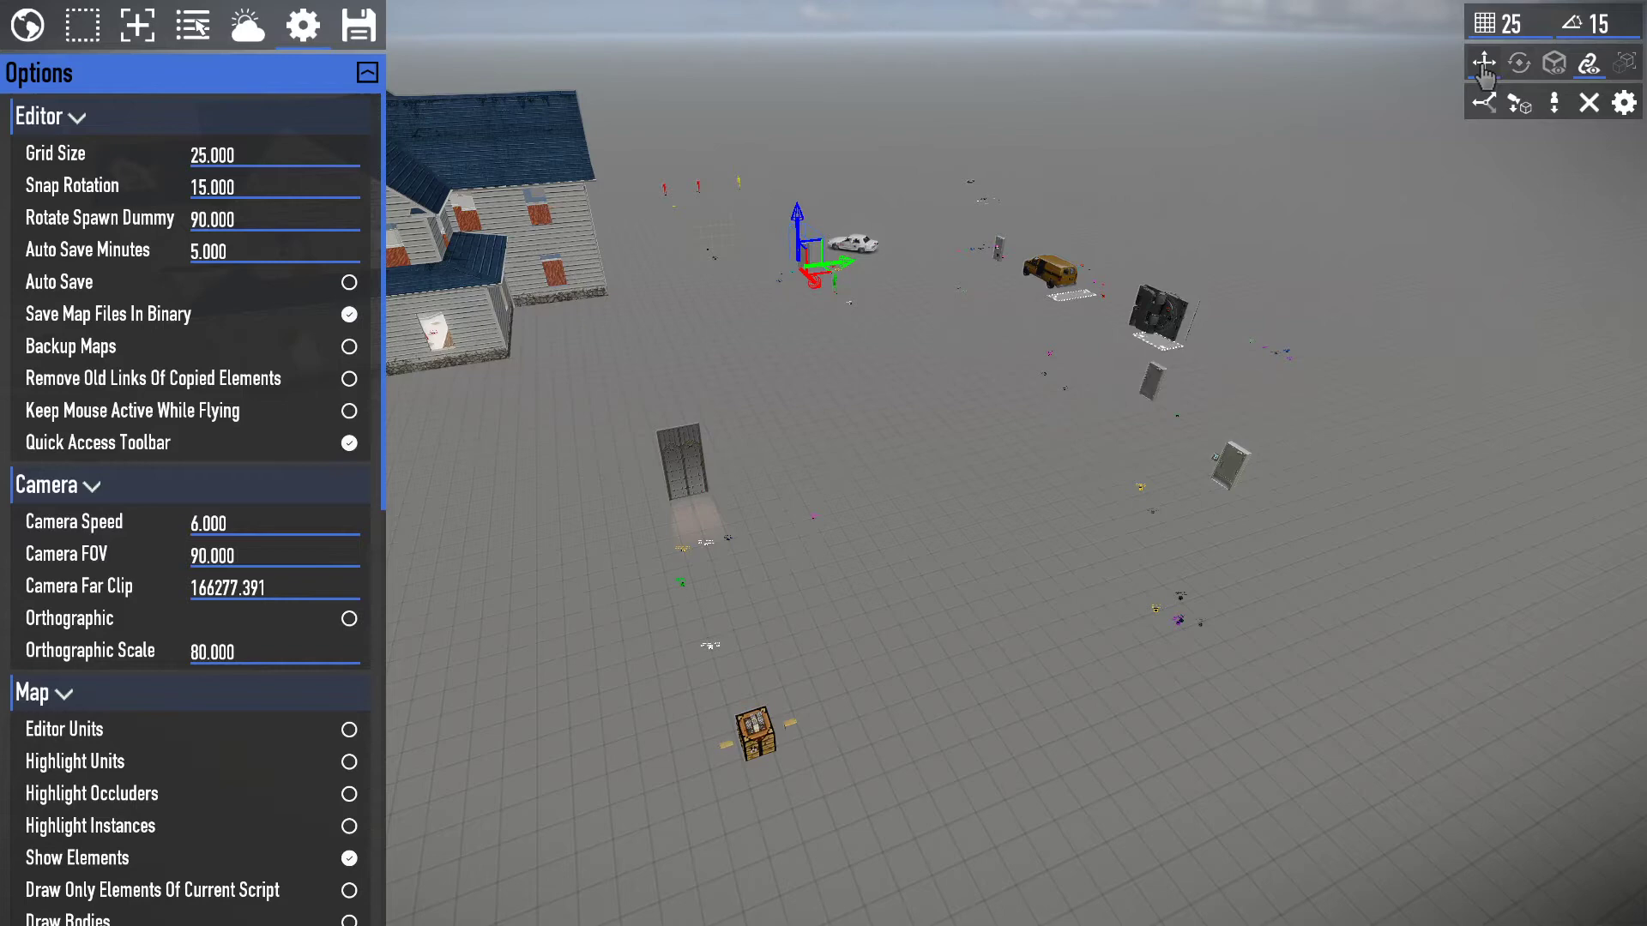
Try the move and rotation widgets on the selected door, separately and in combination.
right_click_drag(1236, 83, 1226, 124)
key("w")
key("s")
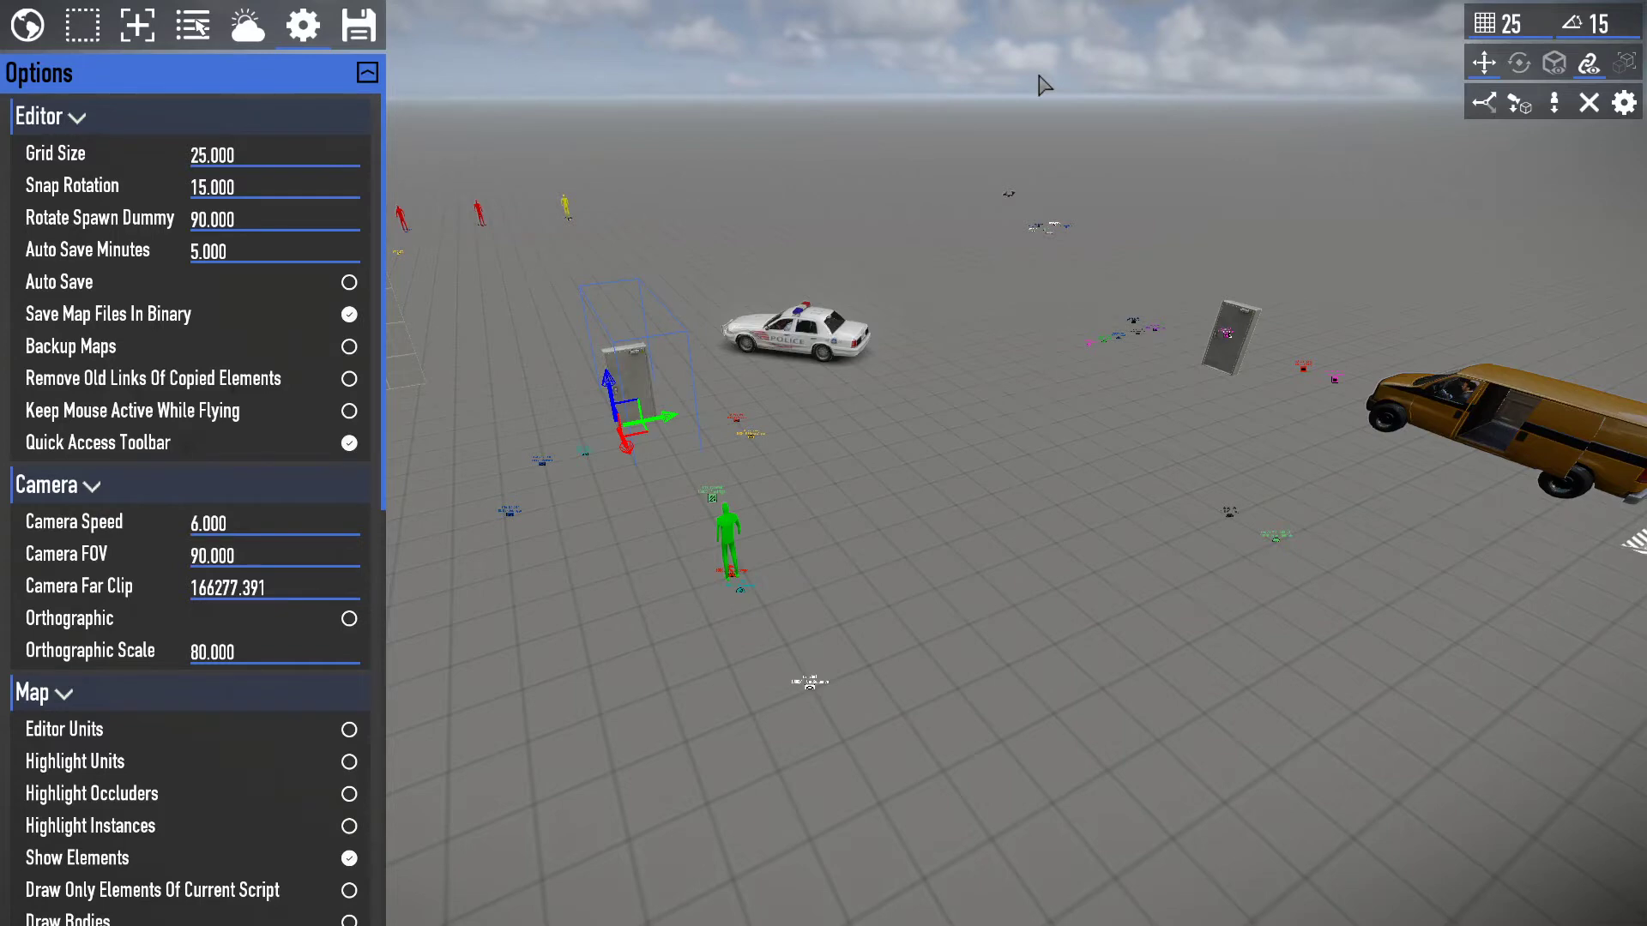
key("s")
right_click_drag(1039, 75, 1021, 120)
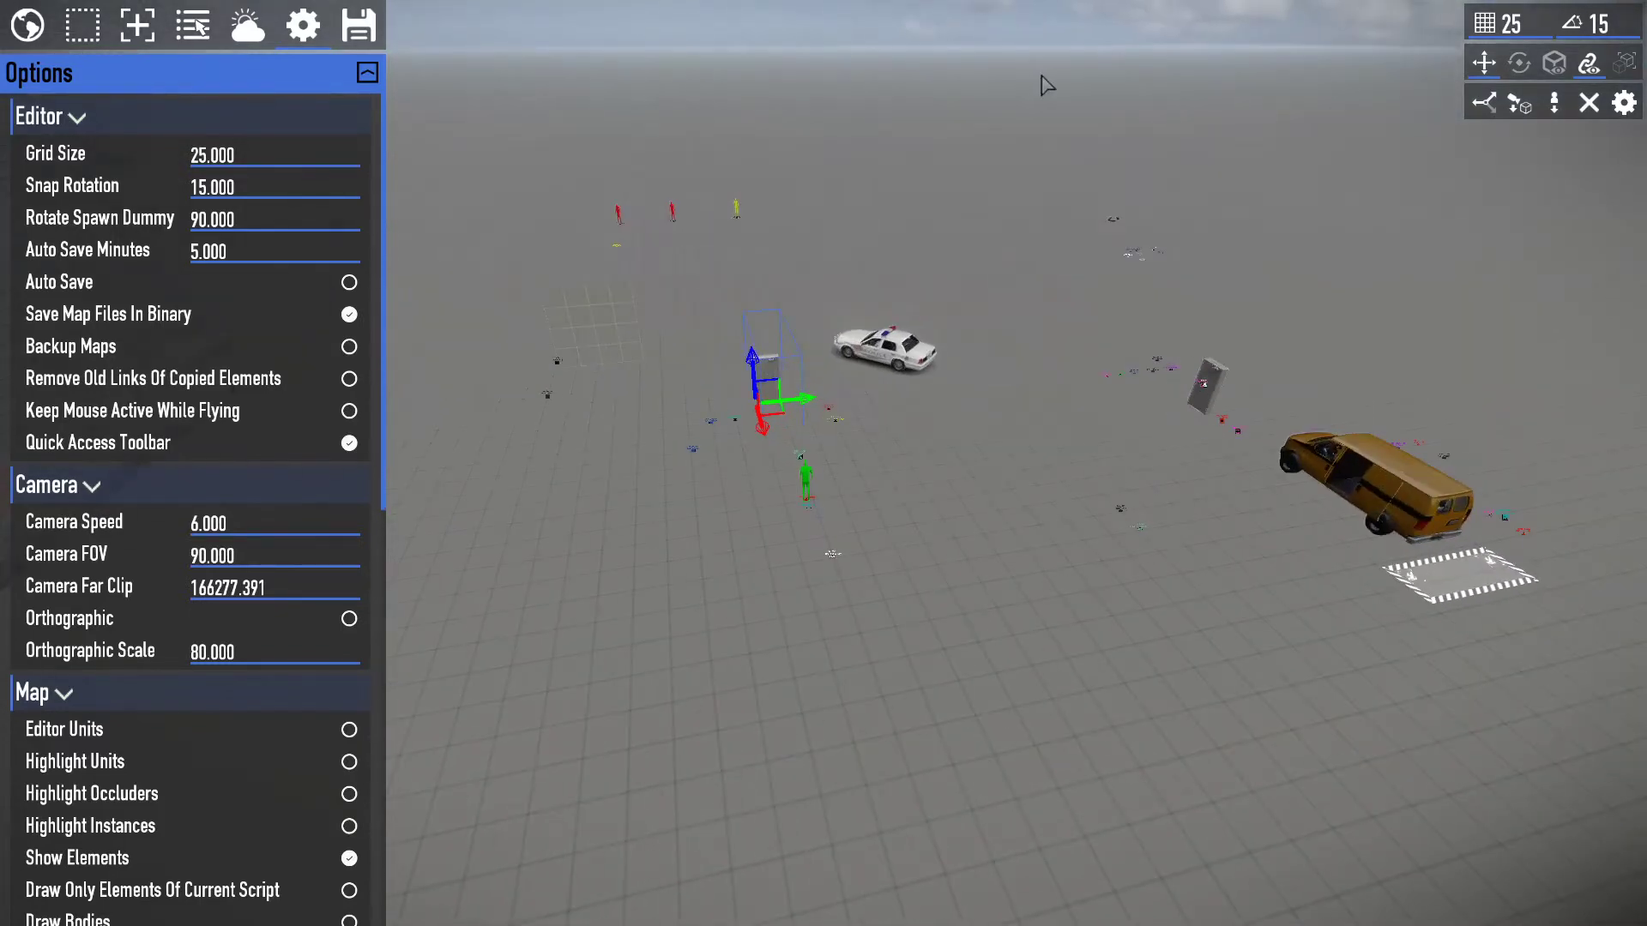
left_click(1512, 70)
left_click(1511, 70)
left_click(1510, 71)
left_click(1485, 69)
left_click(1517, 68)
left_click(1486, 68)
left_click(1516, 69)
left_click(1516, 69)
Toggle the display of editor units and of elements in the map, restoring both settings.
left_click(1559, 67)
key("s")
mouse_move(1087, 210)
right_mouse_down()
mouse_move(1184, 223)
mouse_move(1063, 228)
mouse_move(1021, 214)
mouse_move(1107, 224)
mouse_move(1012, 206)
mouse_move(1087, 210)
right_mouse_up()
key("w")
key("w")
left_click(1551, 63)
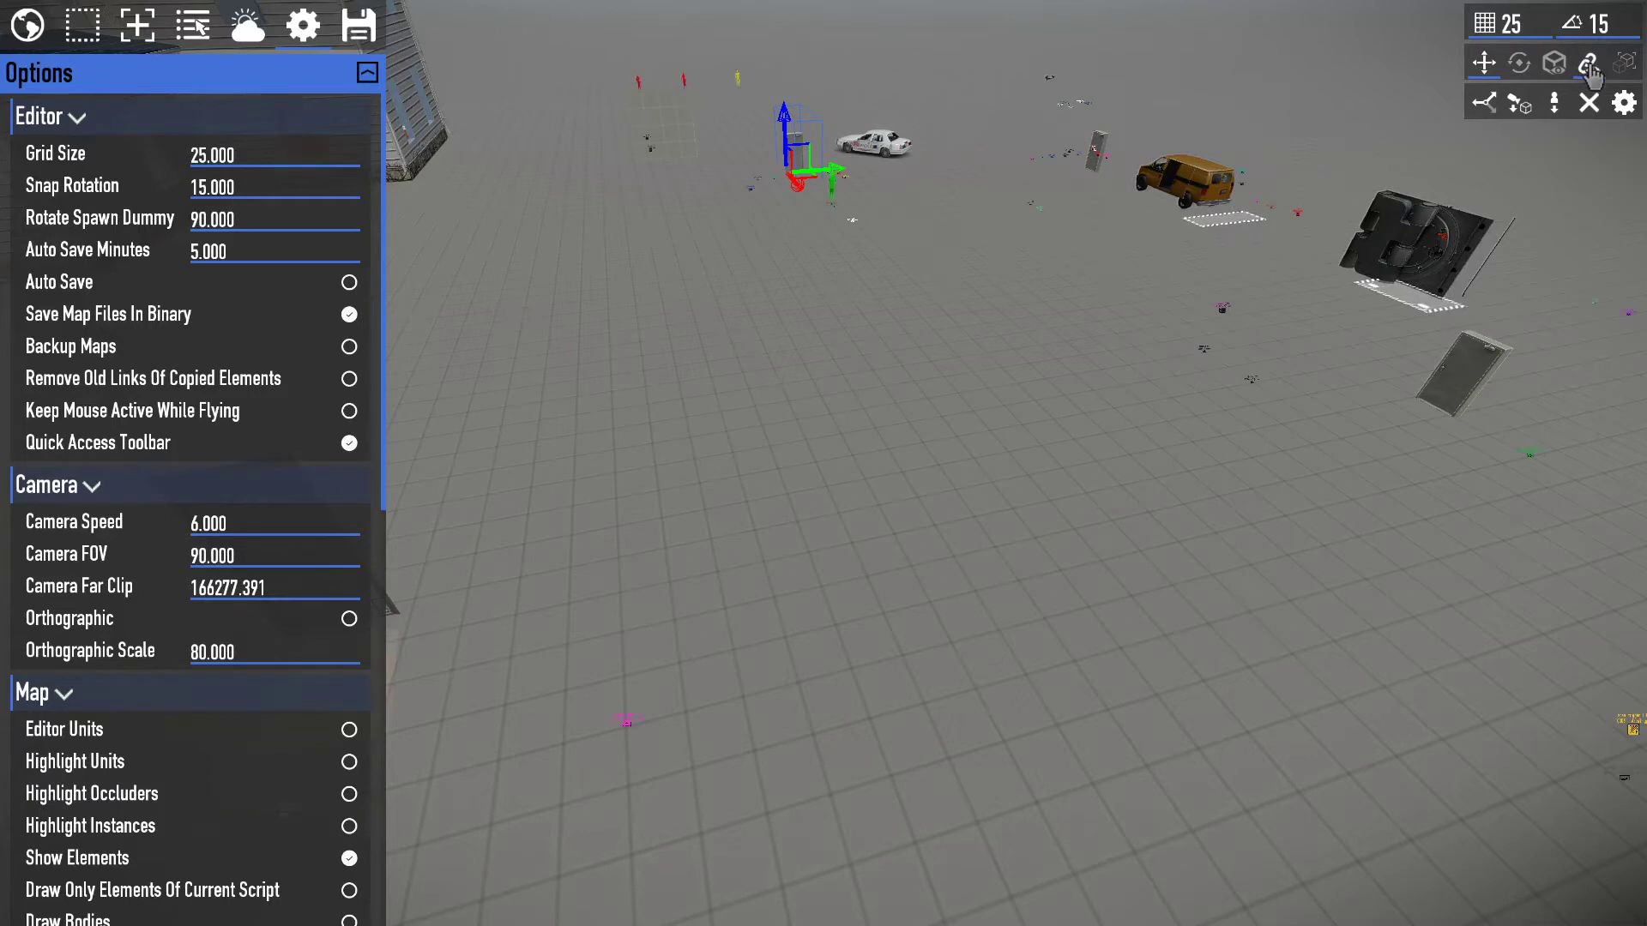
left_click(1588, 67)
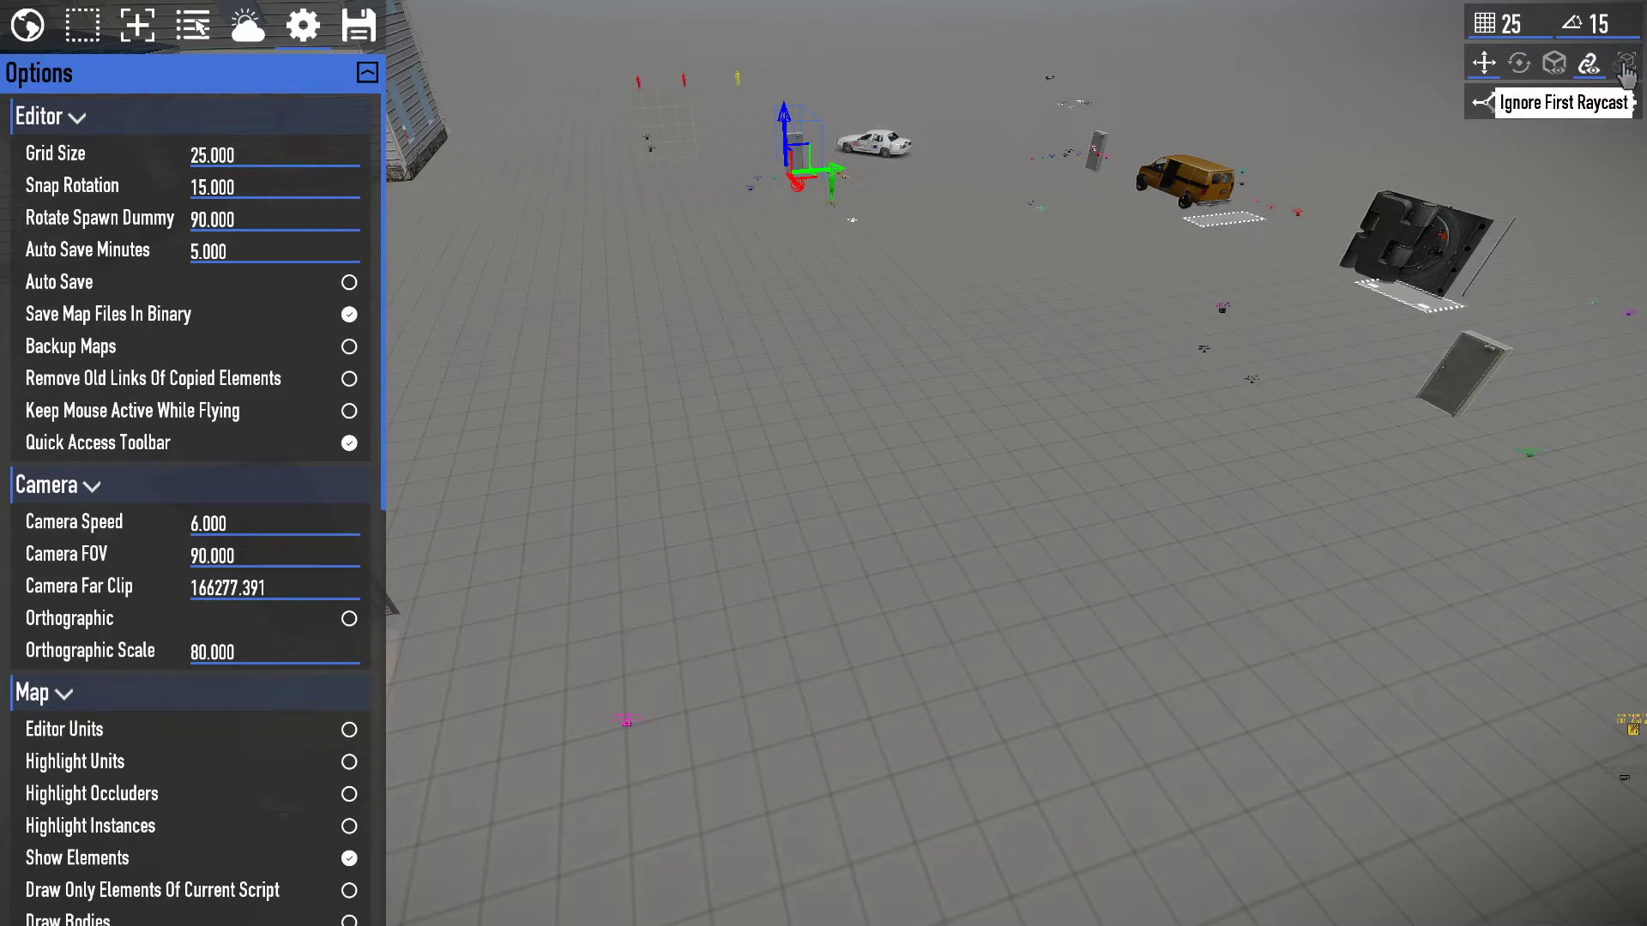
Select the police car through the gate with Ignore First Raycast enabled, and switch that option off again.
left_click(1625, 65)
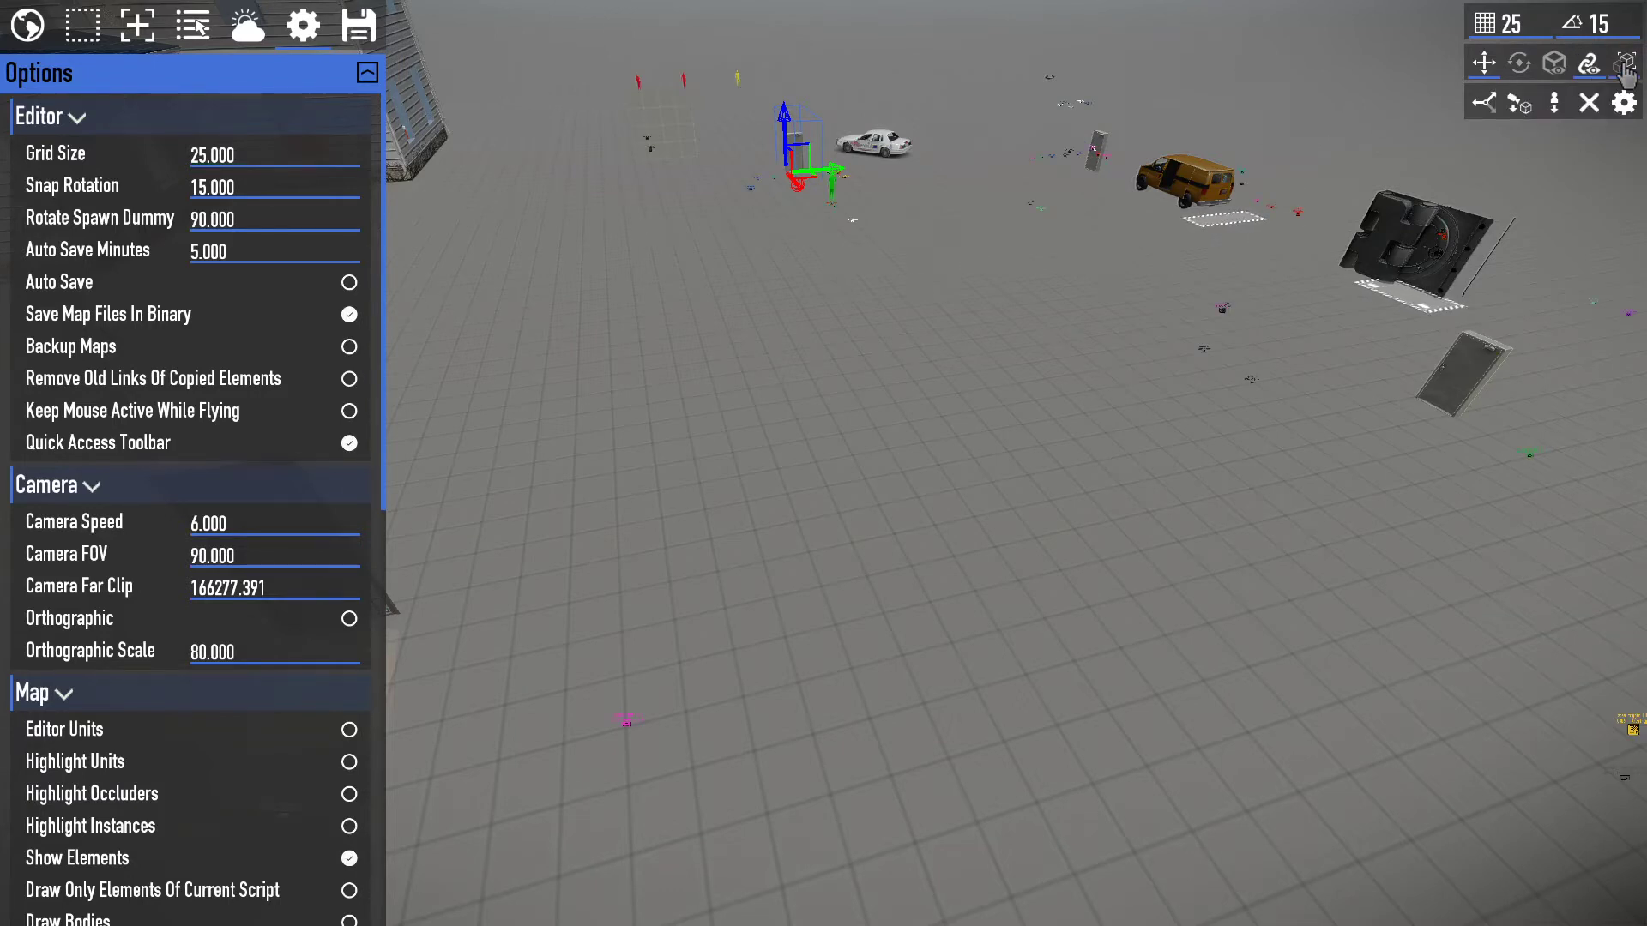
key("shift+w")
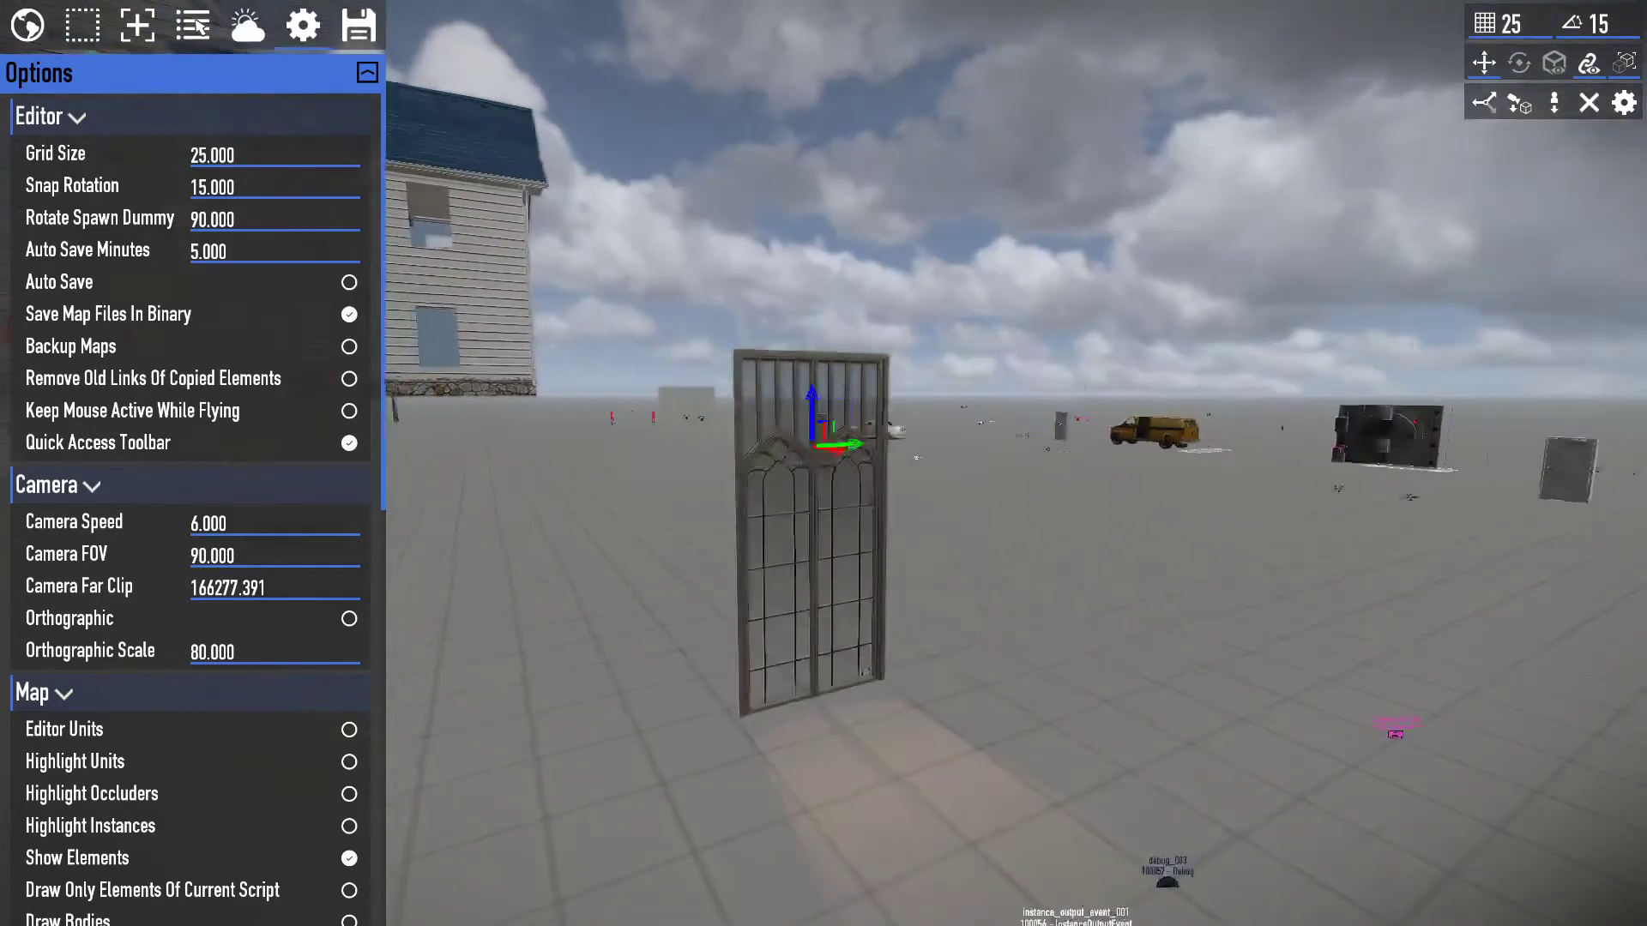
left_click(879, 428)
key("shift+s")
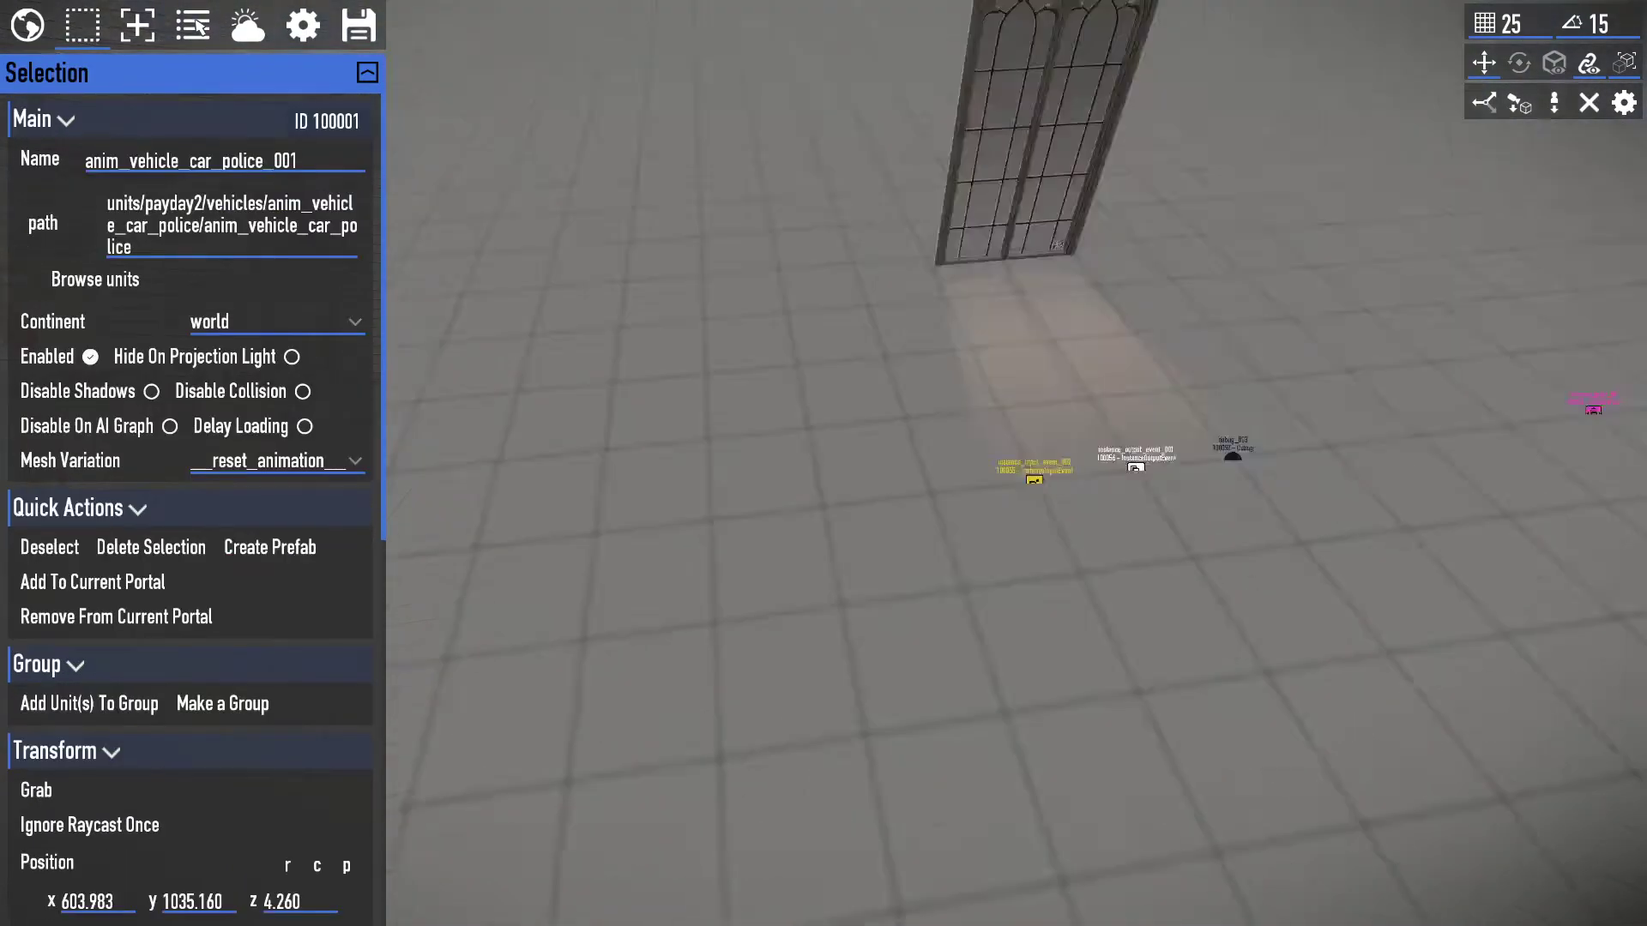
left_click(1619, 70)
Select the tutorial_open_door unit near the police car and switch to global transform orientation.
key("shift+s")
mouse_move(1336, 248)
right_mouse_down()
mouse_move(1252, 198)
mouse_move(1346, 247)
mouse_move(1243, 240)
mouse_move(1337, 247)
right_mouse_up()
key("w")
key("s")
key("w")
key("w")
right_click_drag(1483, 108, 815, 299)
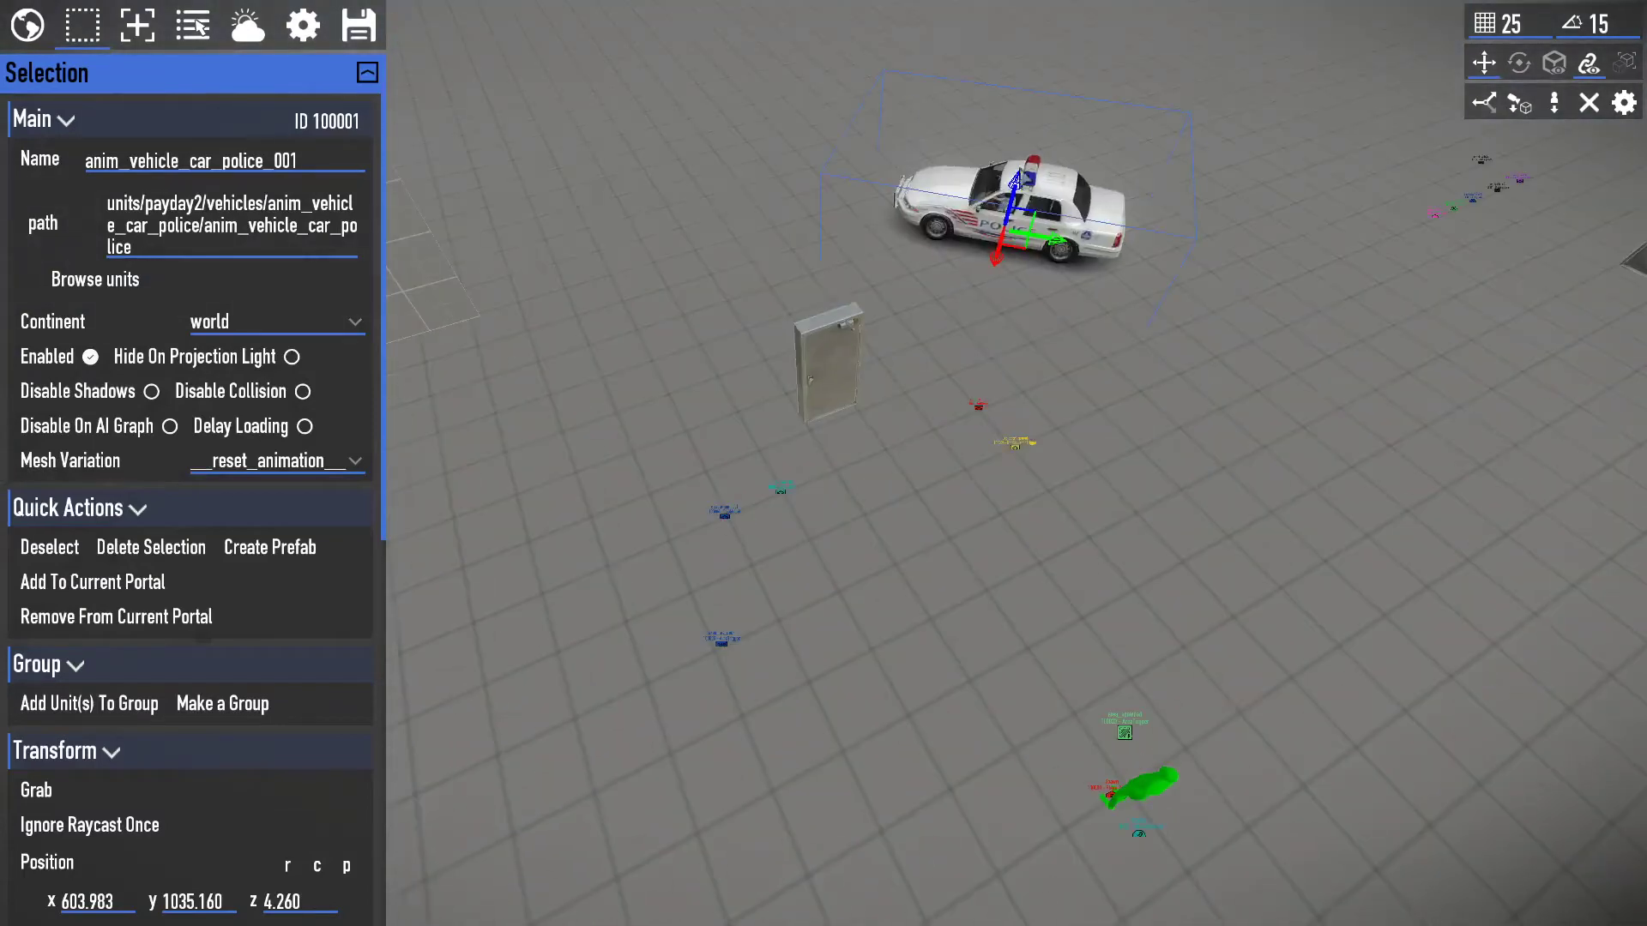
left_click(788, 349)
left_click(809, 349)
left_click(1481, 103)
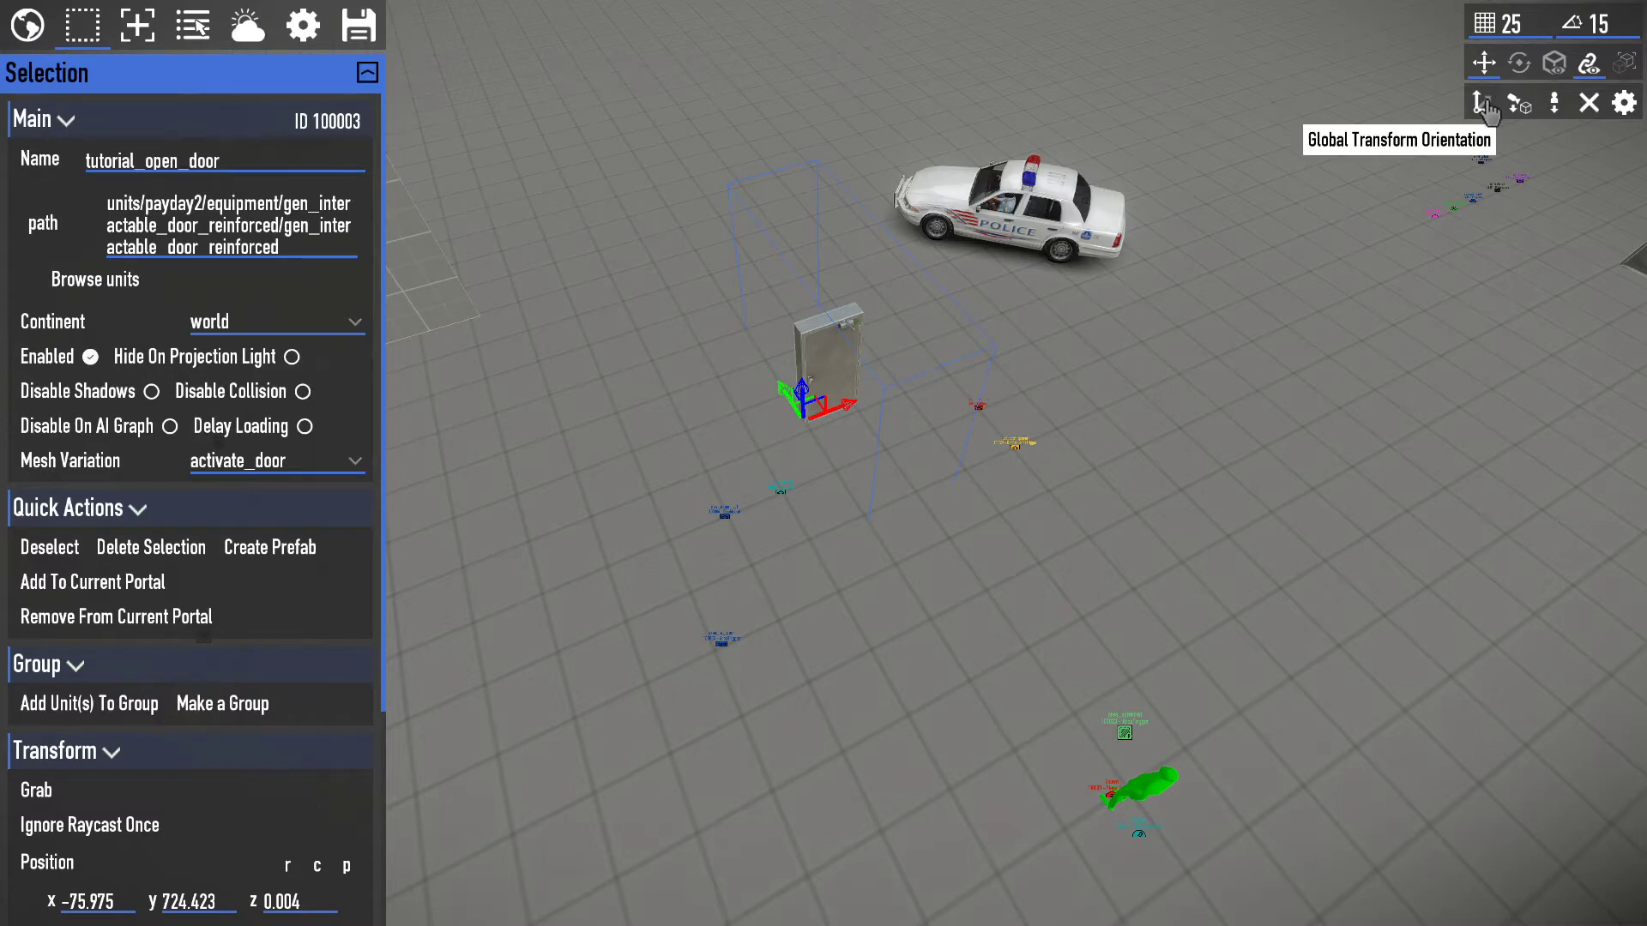
Select the police car and the floor tile mkp_int_floor_4x4m_a_001 in turn to compare their global widget axes.
key("s")
right_click_drag(1102, 204, 939, 302)
left_click(998, 362)
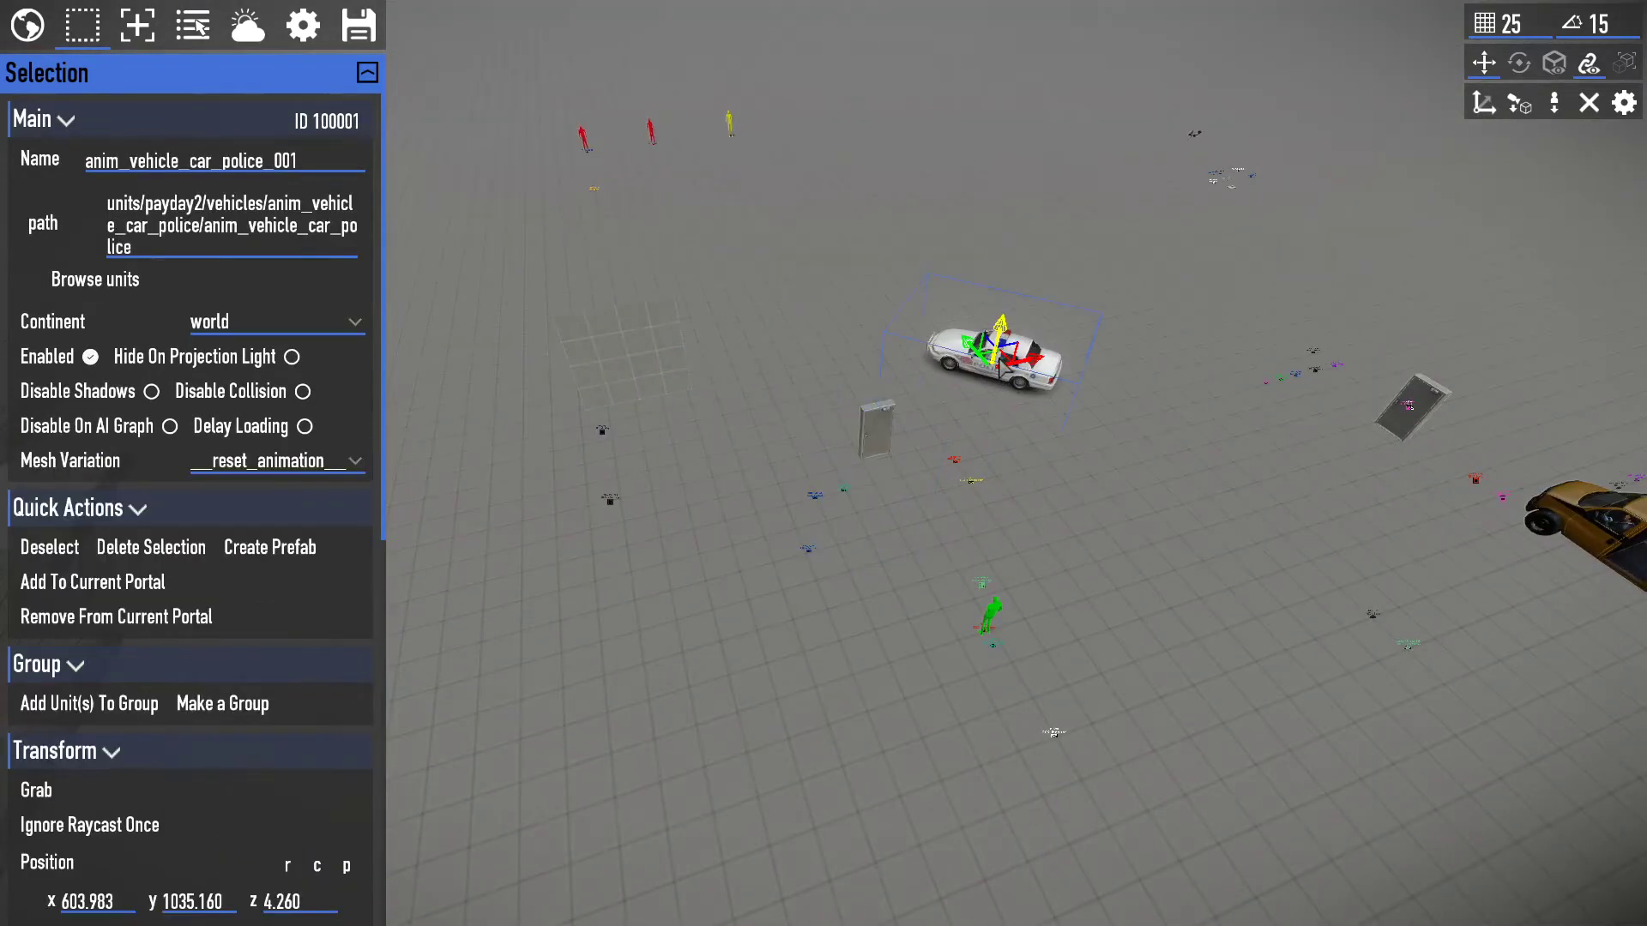
left_click(633, 370)
key("s")
right_click_drag(633, 370, 750, 228)
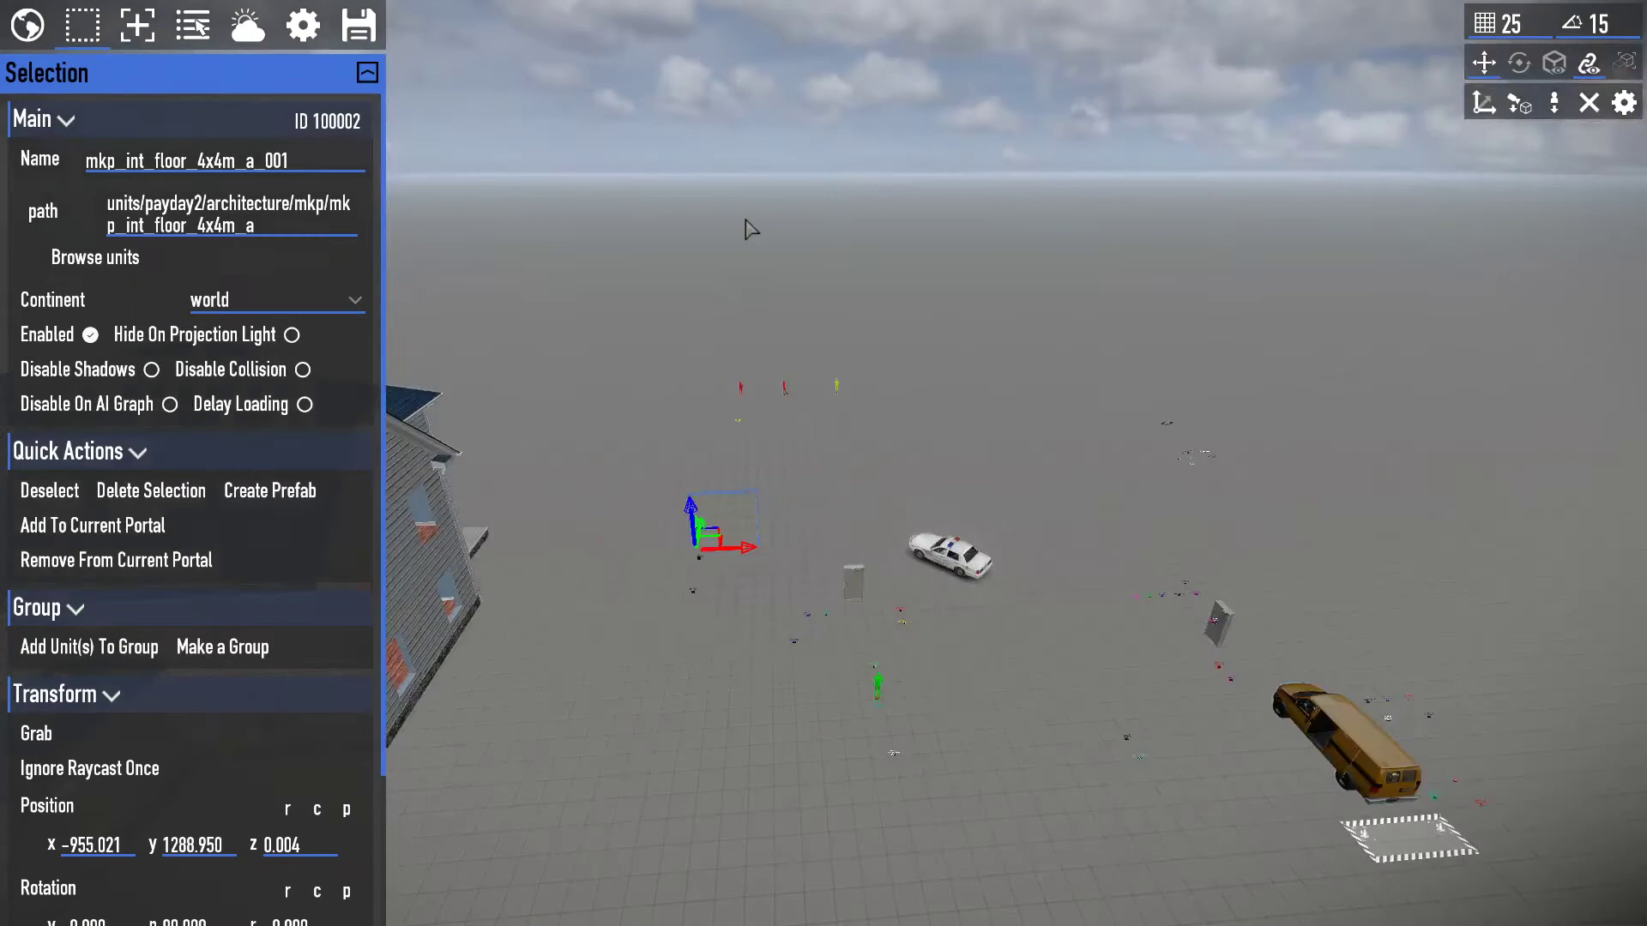
Select tutorial_open_door again and switch the transform orientation back to local.
left_click(1345, 730)
left_click(1208, 611)
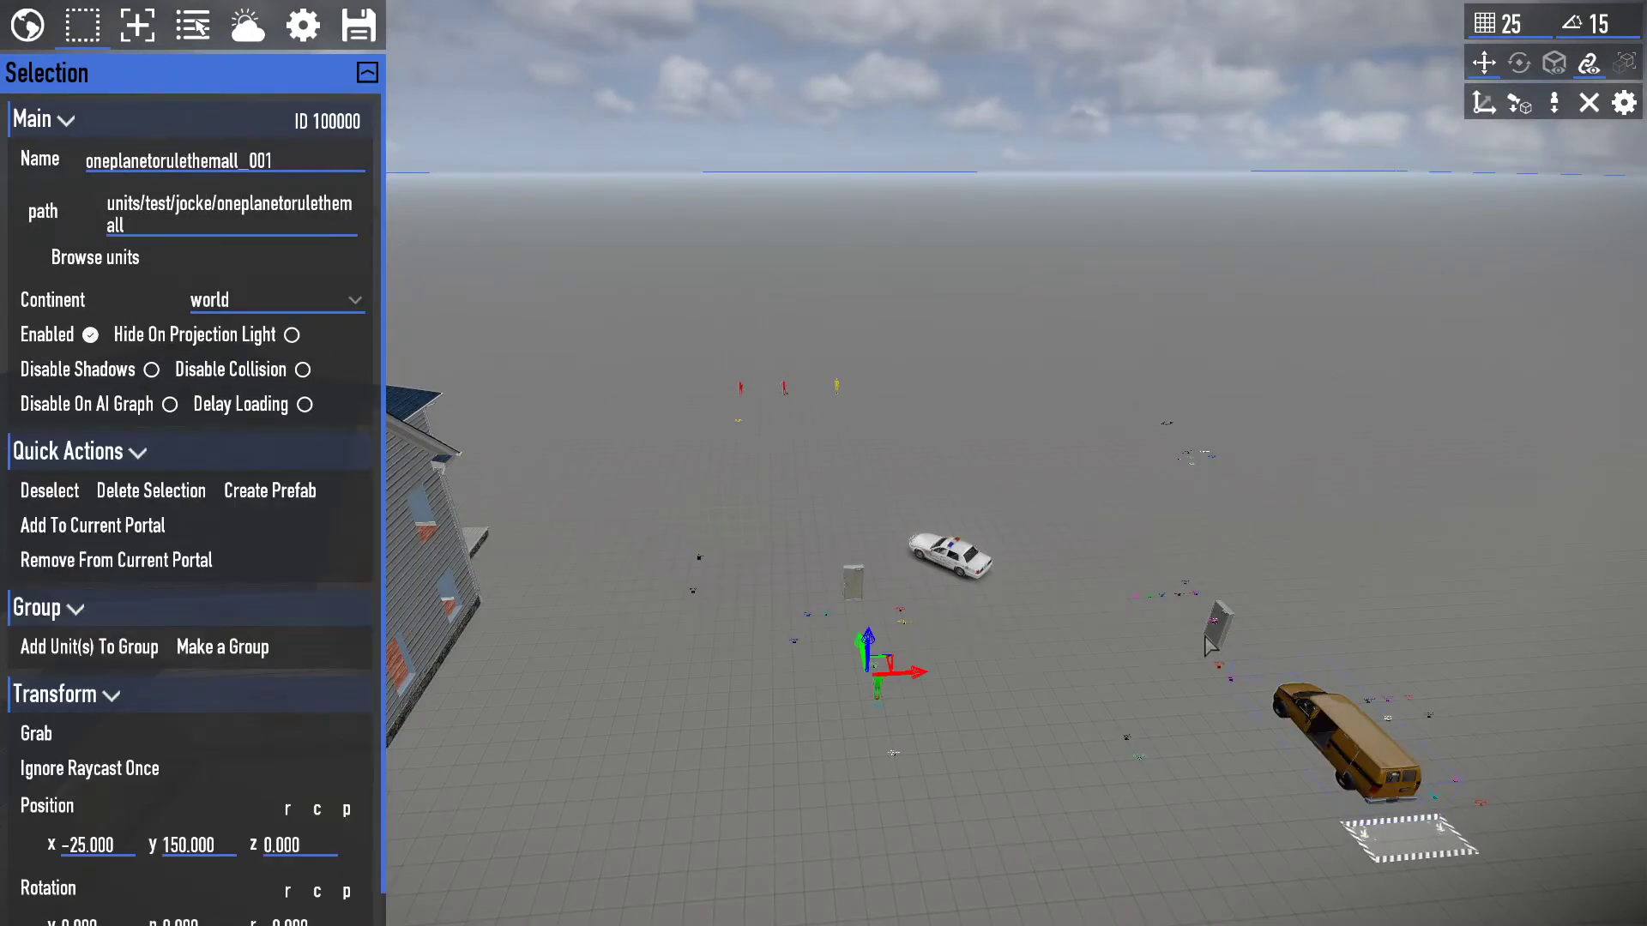
left_click(1217, 626)
left_click(848, 594)
left_click(1483, 107)
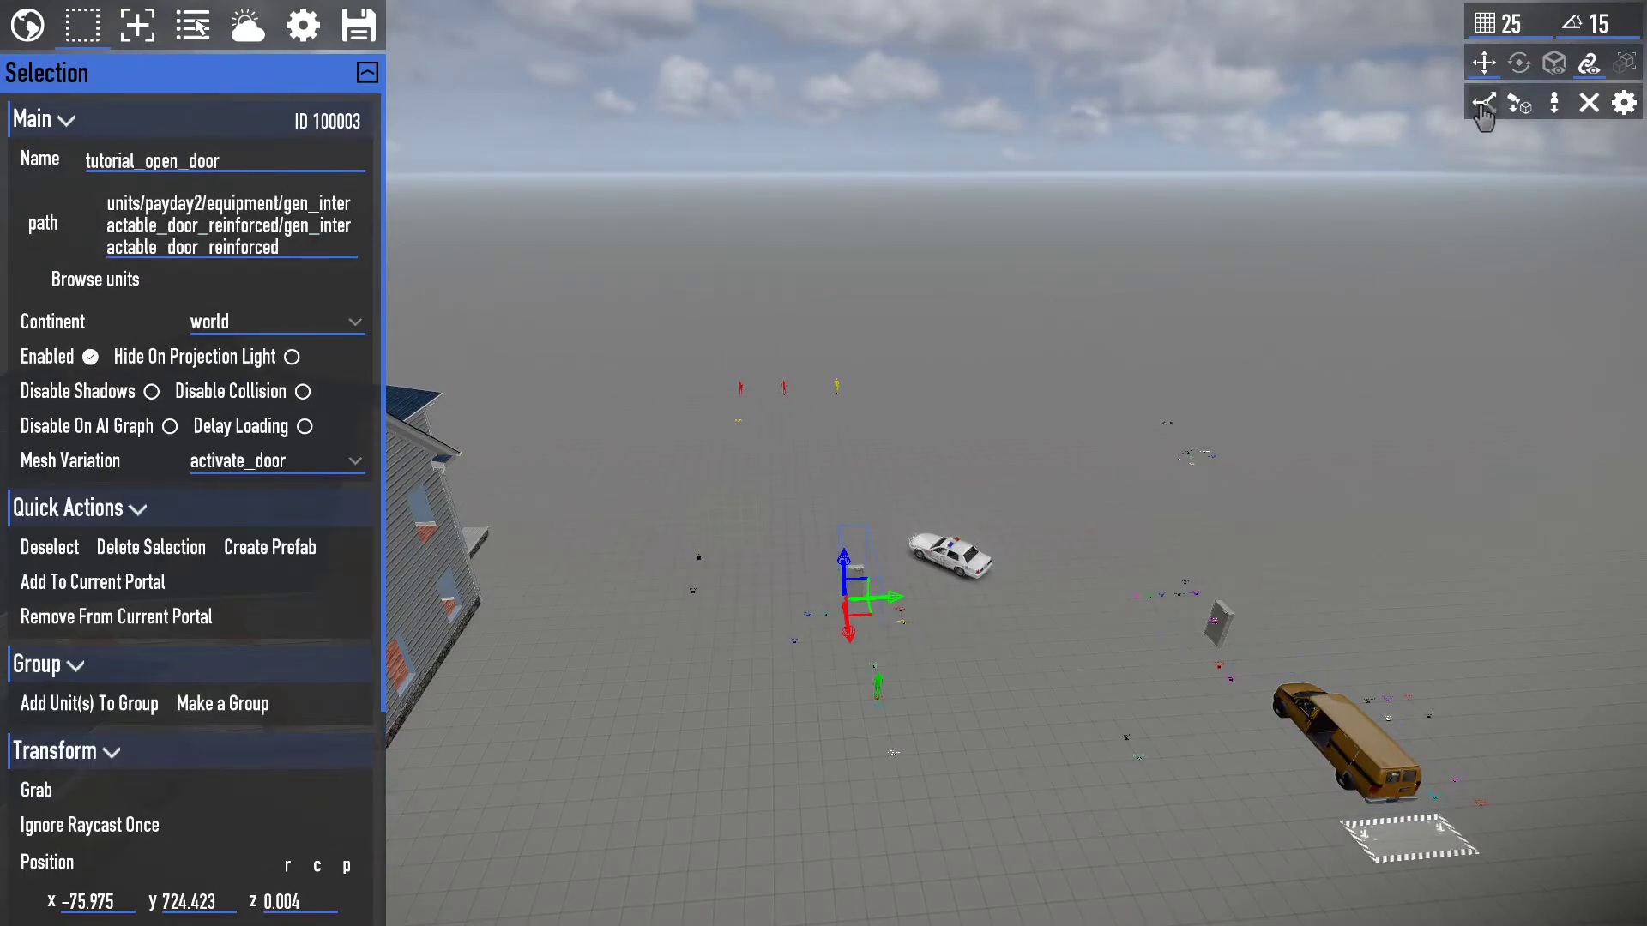
Select the police car, the floor tile and the ground plane in turn to compare their local widget axes.
key("w")
right_click_drag(1047, 189, 1078, 319)
left_click(1370, 292)
key("f")
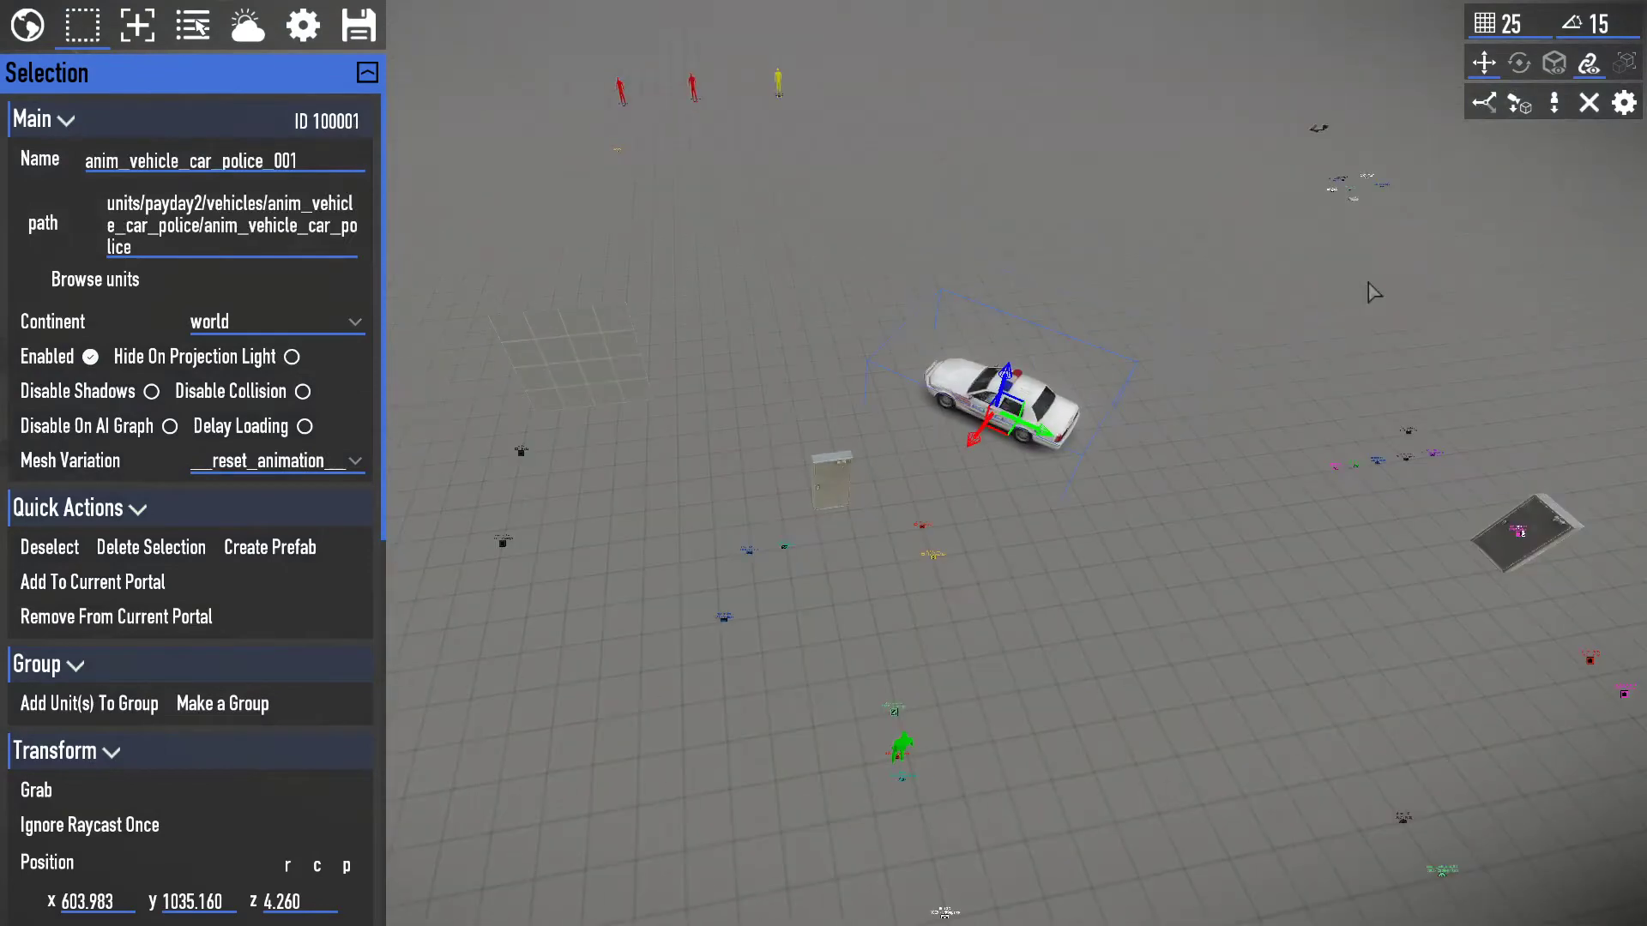
left_click(532, 382)
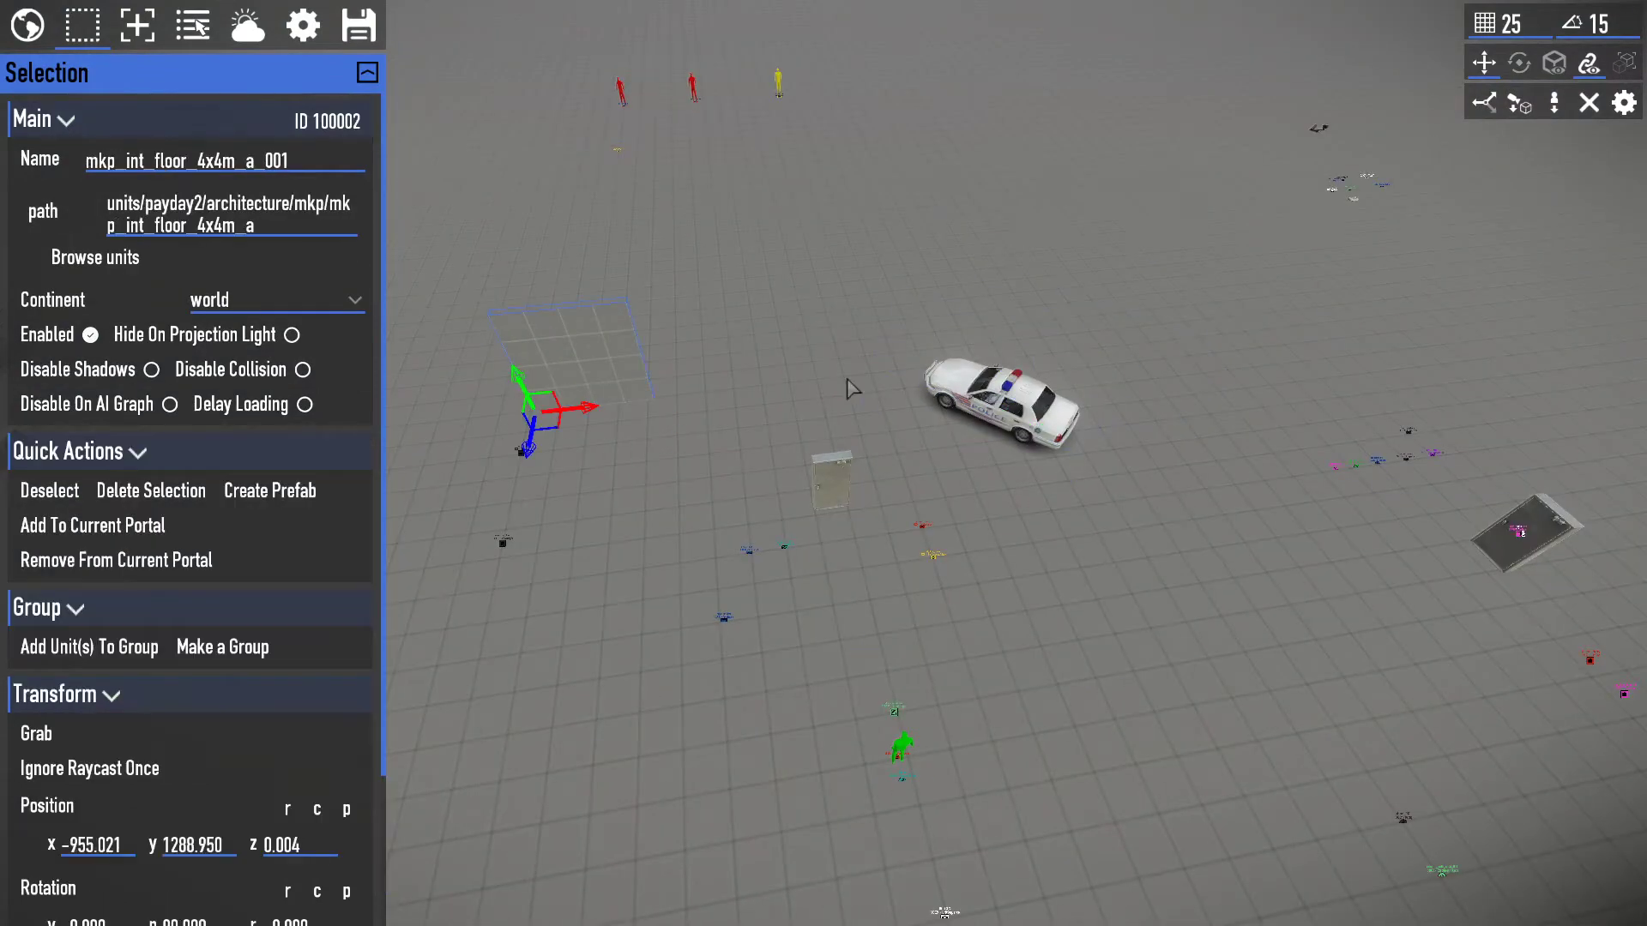
left_click(1038, 427)
left_click(834, 515)
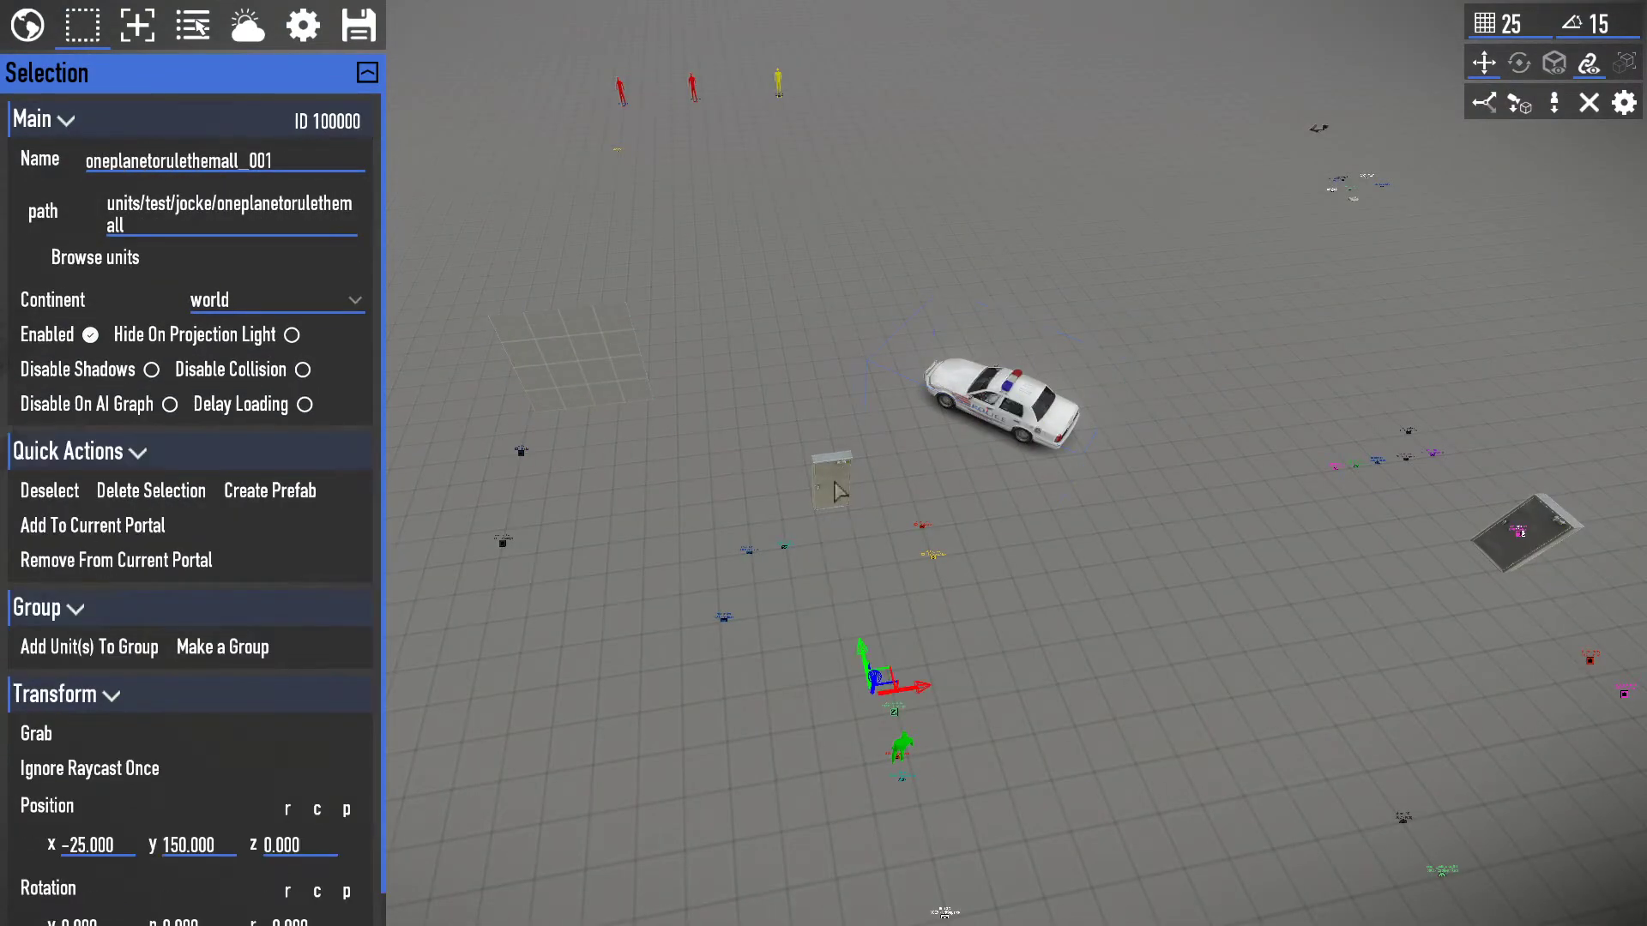
left_click(834, 493)
right_click_drag(835, 493, 825, 502)
left_click(825, 502)
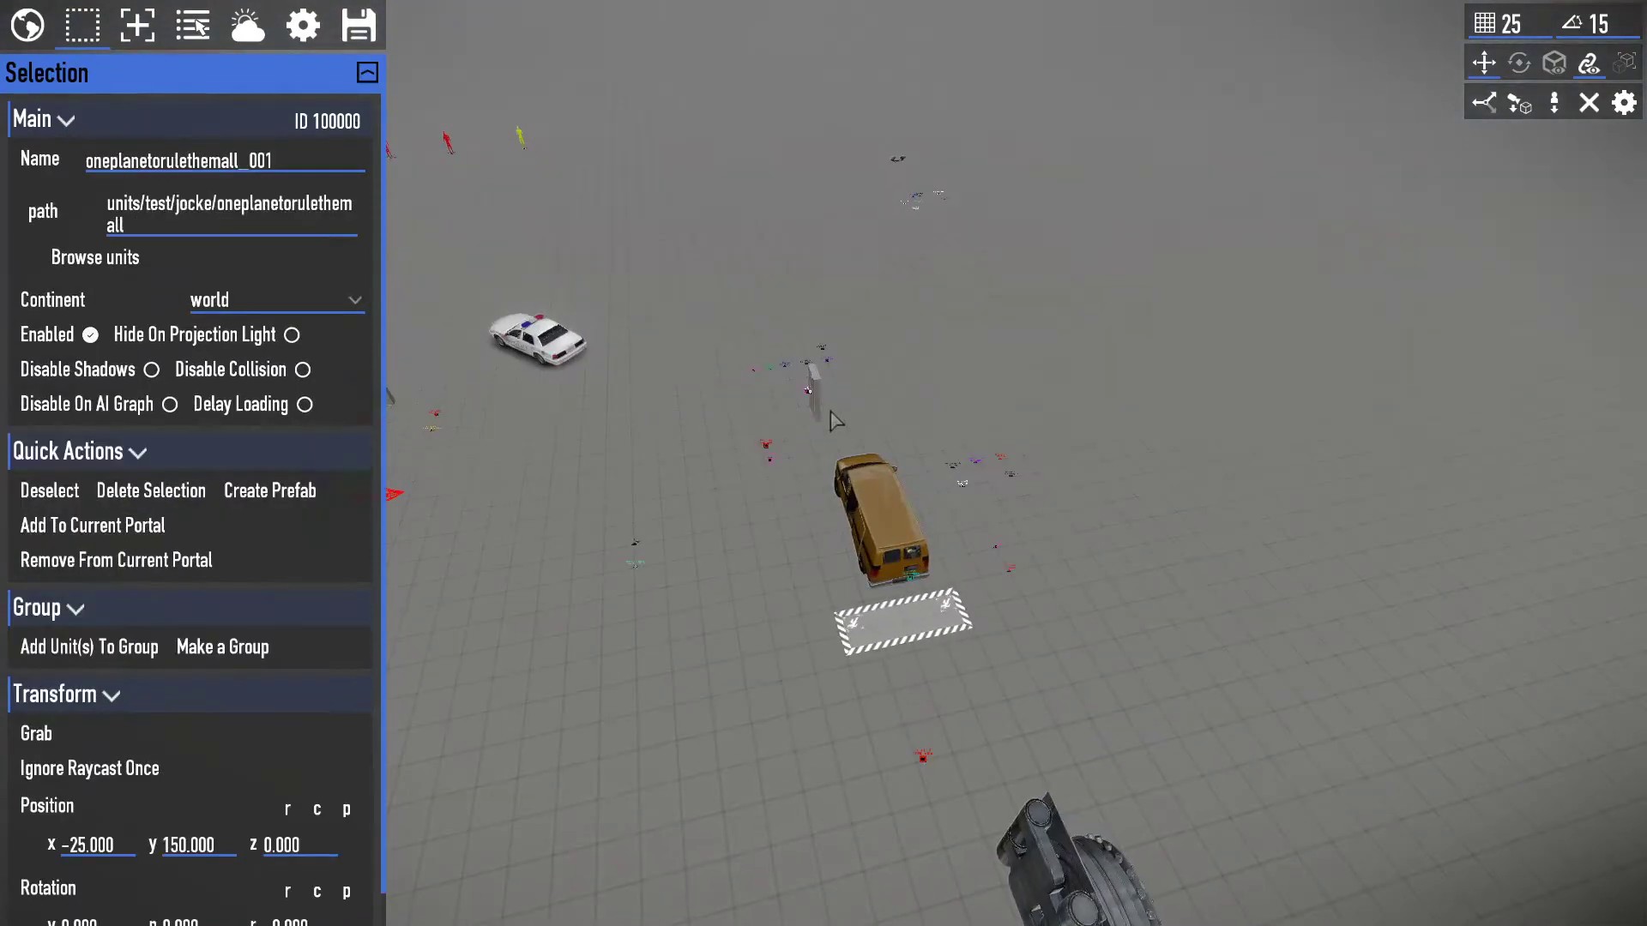
Fly the camera over the map and teleport it to the selected ground plane oneplanetorulethemall_001.
key("a")
right_click_drag(821, 403, 816, 401)
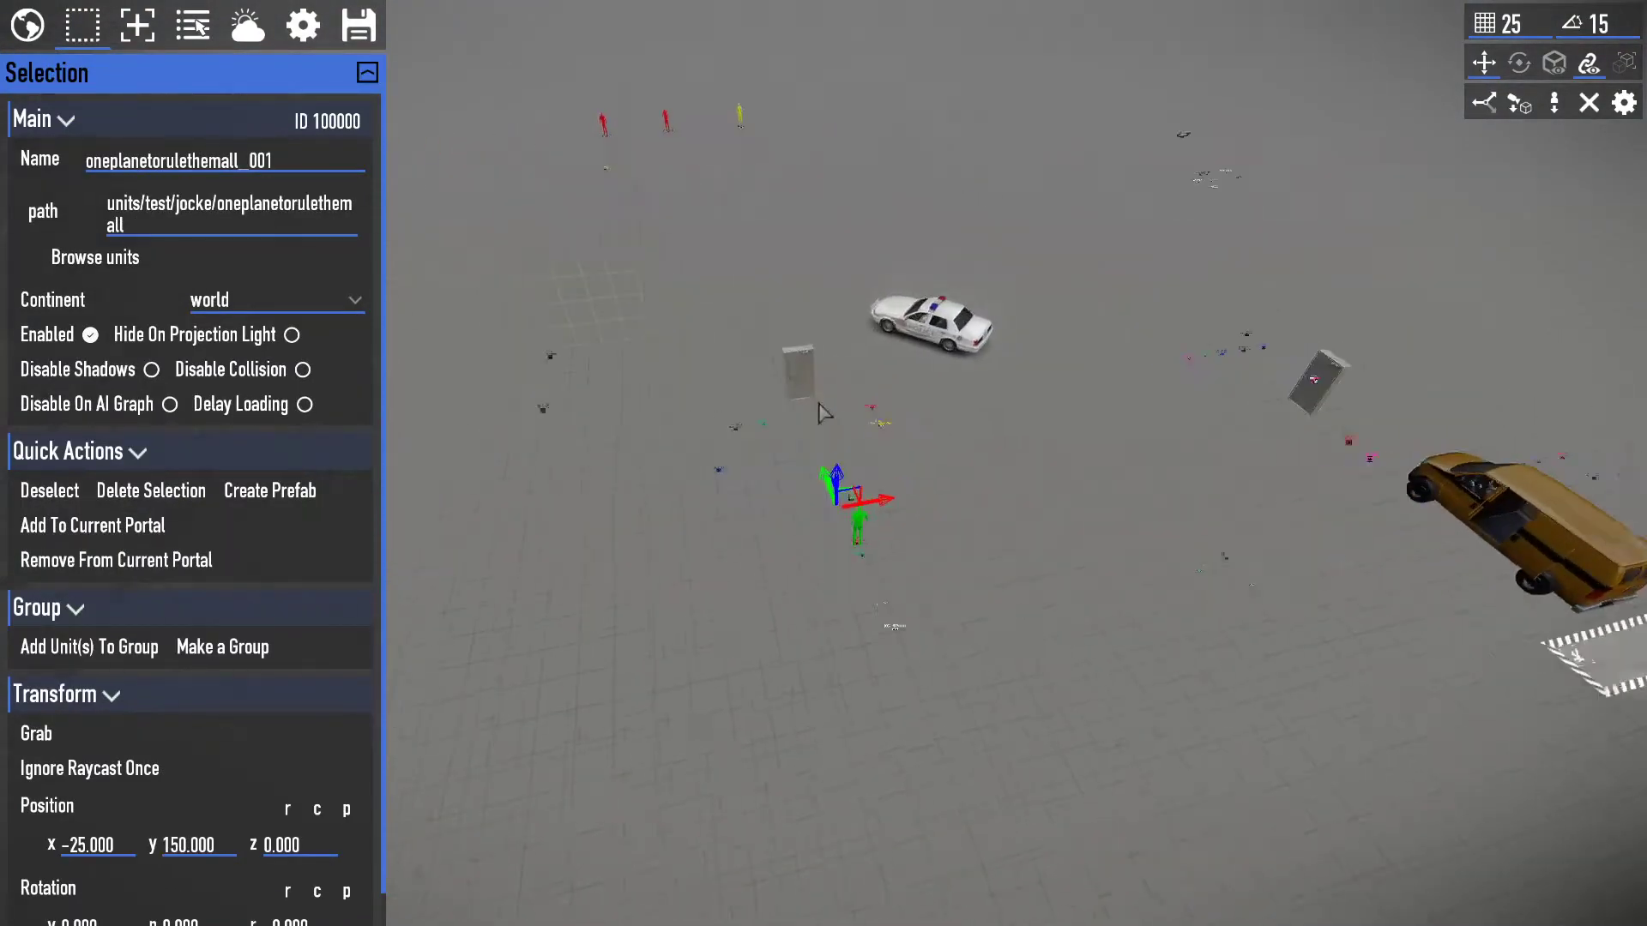
left_click(1520, 103)
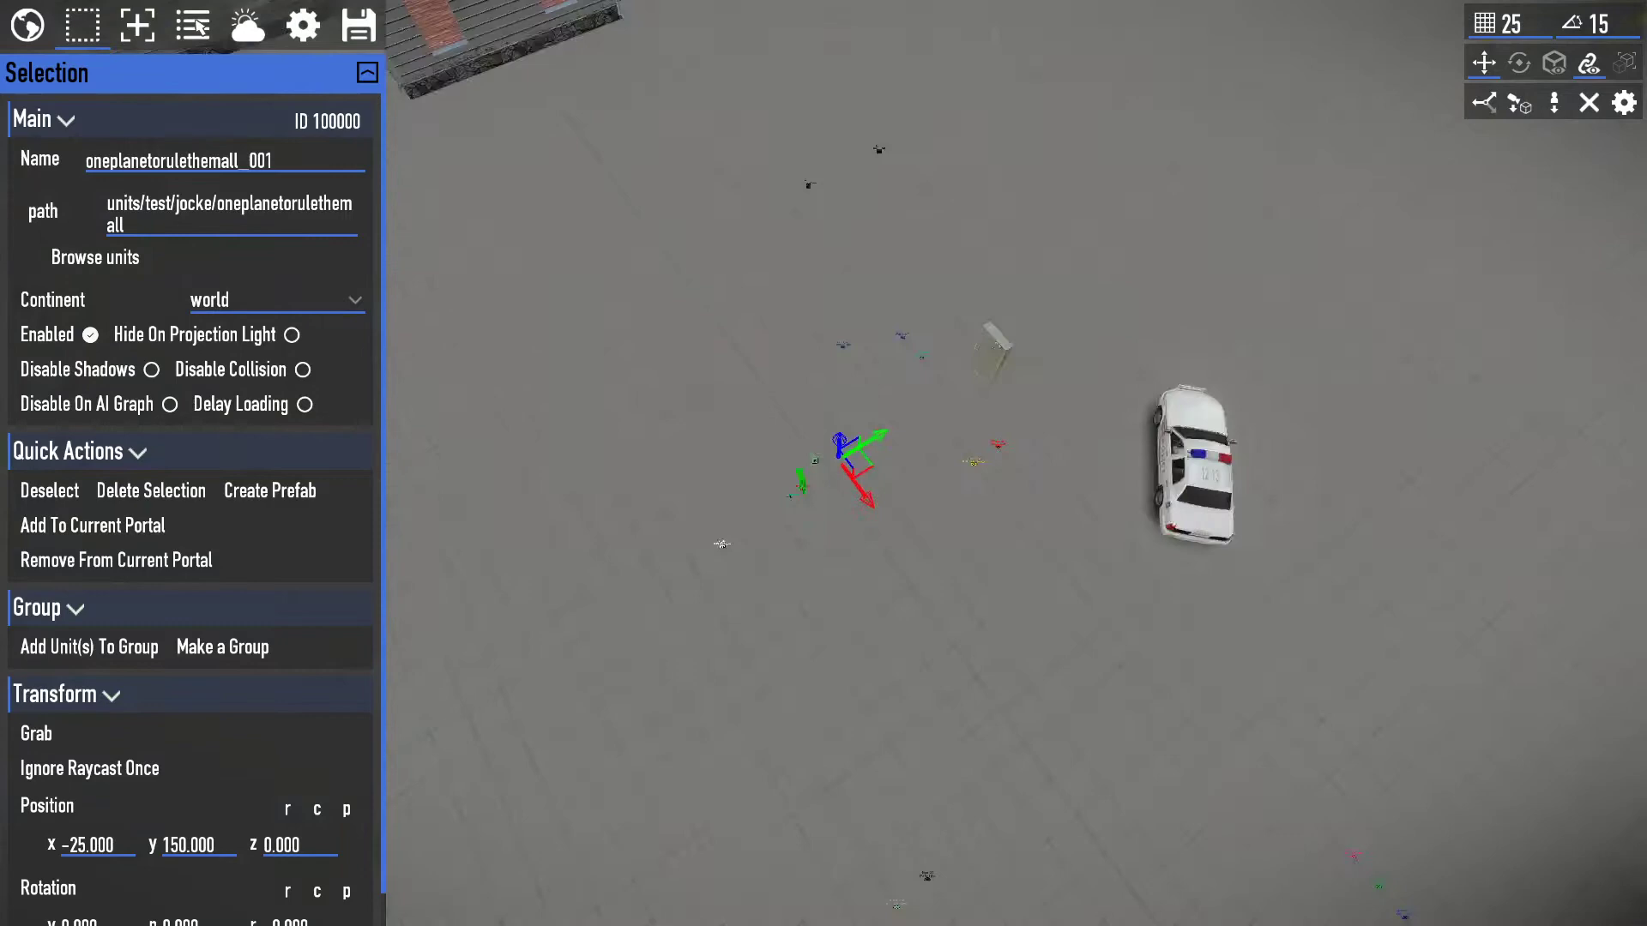
Select the house unit mcm_a_ext_house_a_001 and bring up the list of placed units.
left_click(1094, 257)
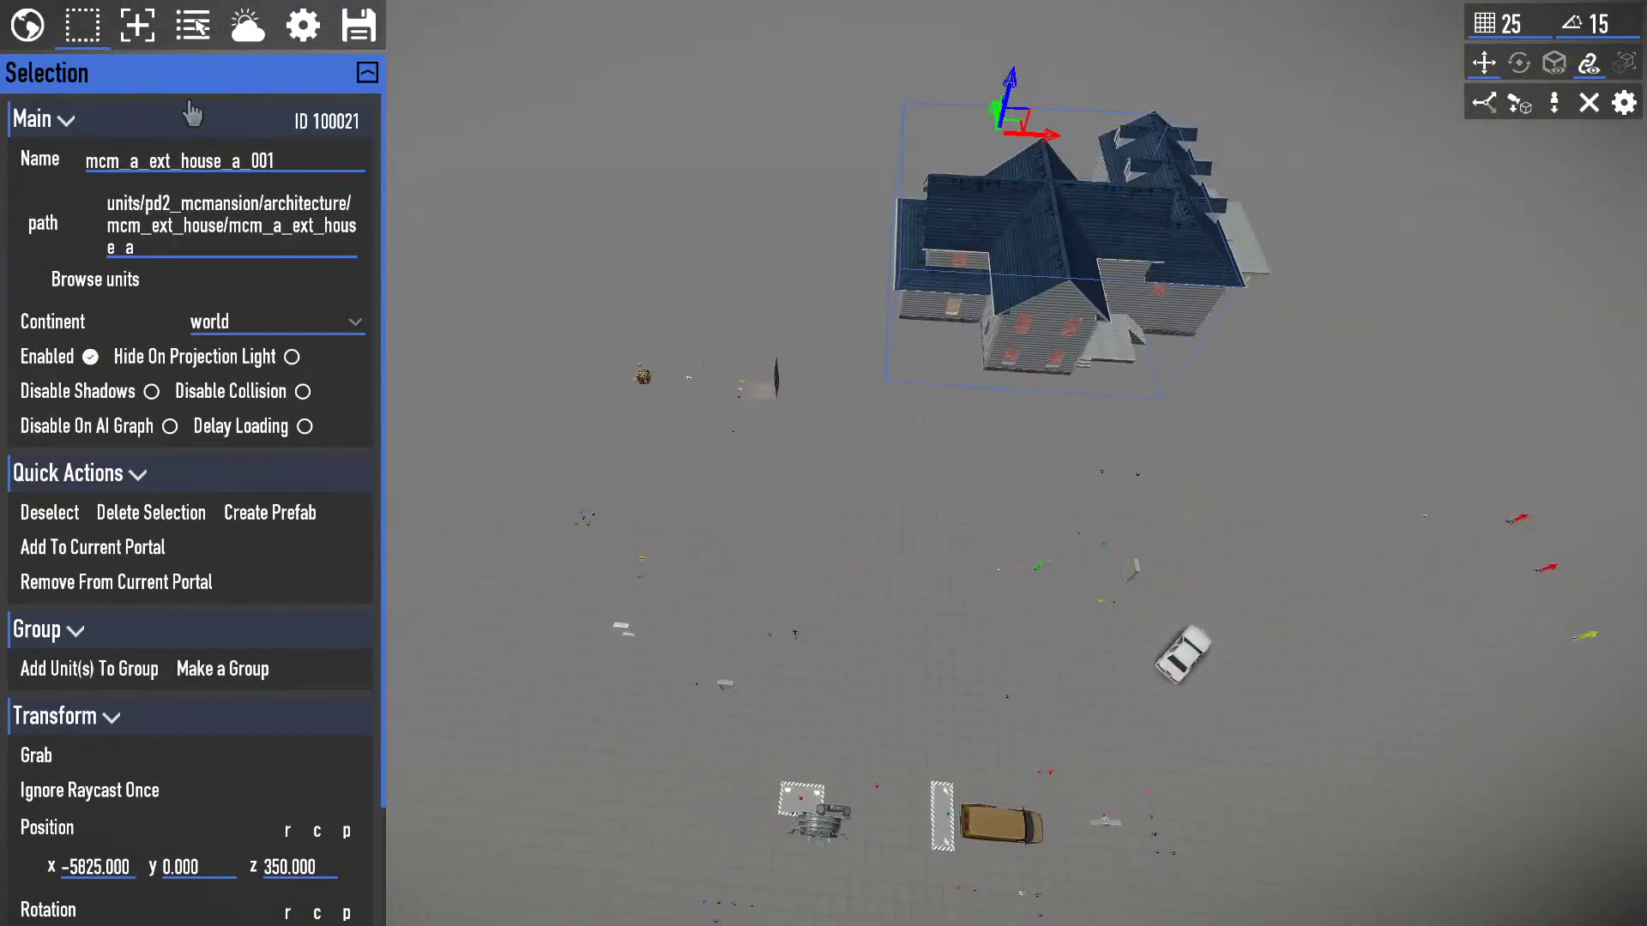
left_click(191, 28)
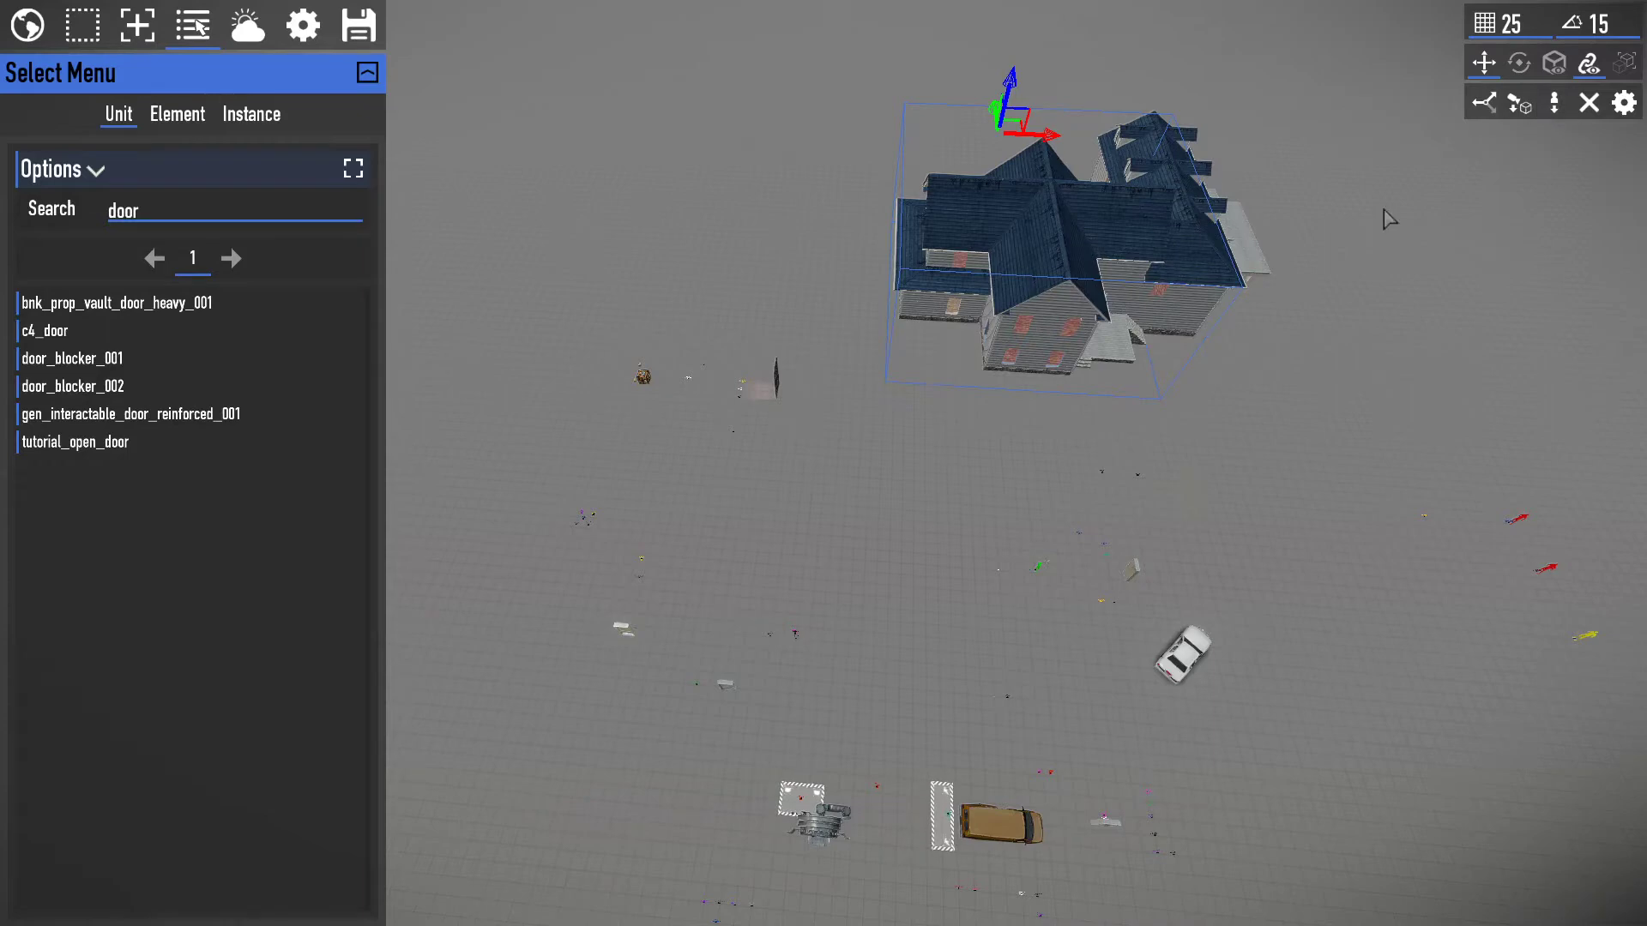
key("w")
right_click_drag(1383, 210, 1345, 184)
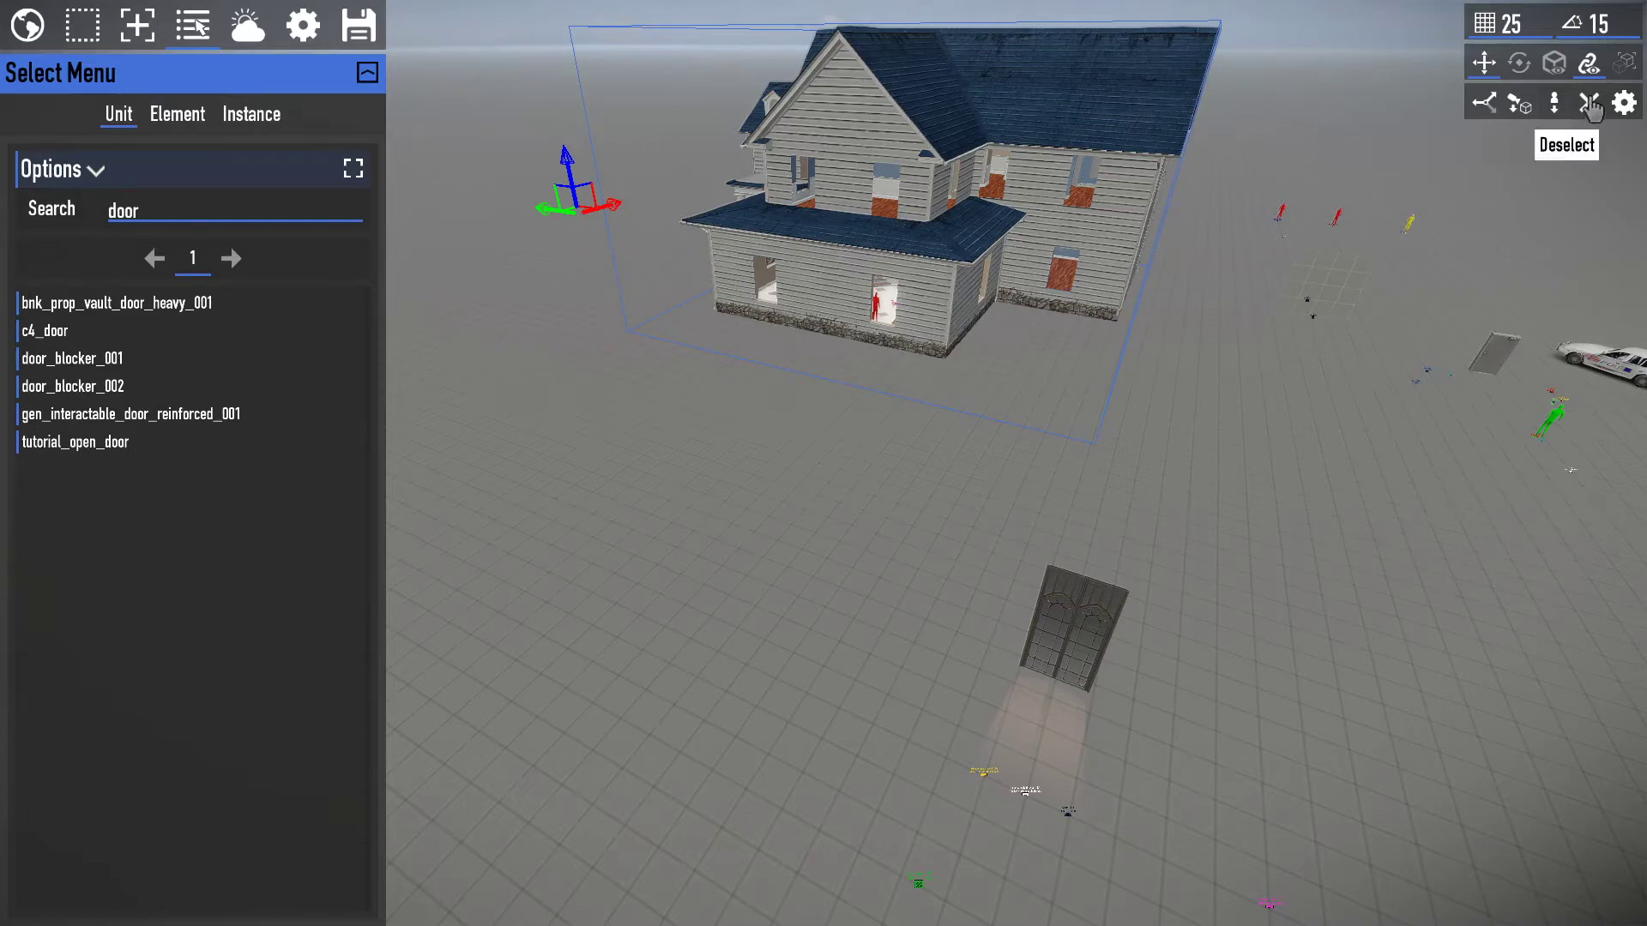
Open the test_video project for editing by searching for "test", and browse the instance levels available for cloning.
left_click(1625, 103)
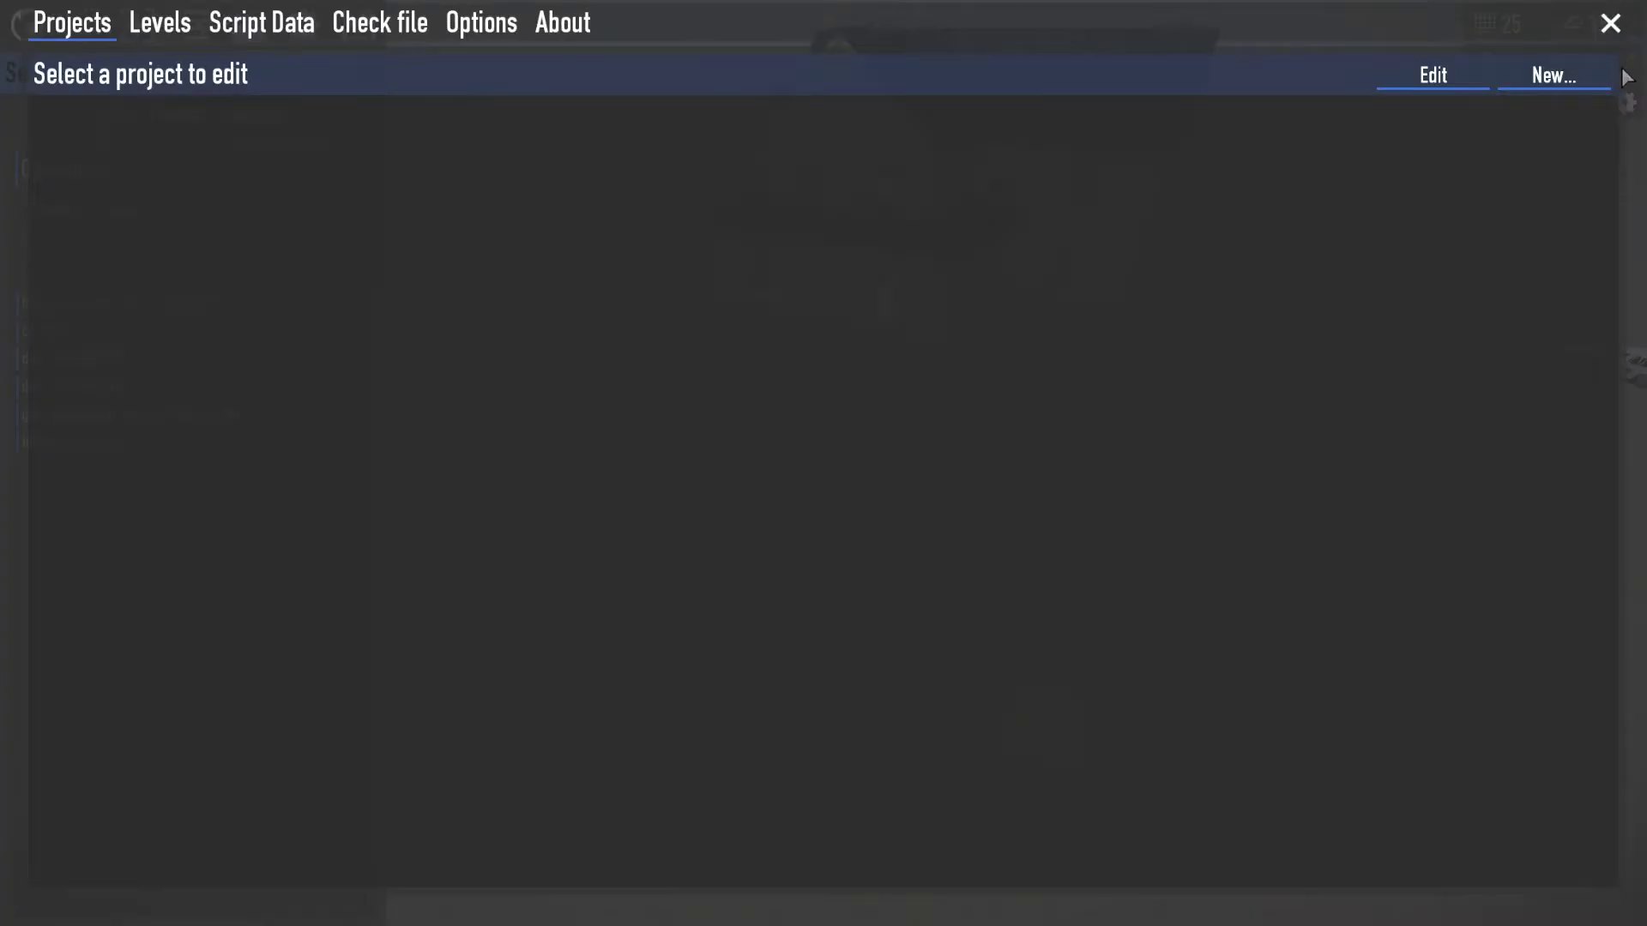
left_click(1458, 86)
type("tuto")
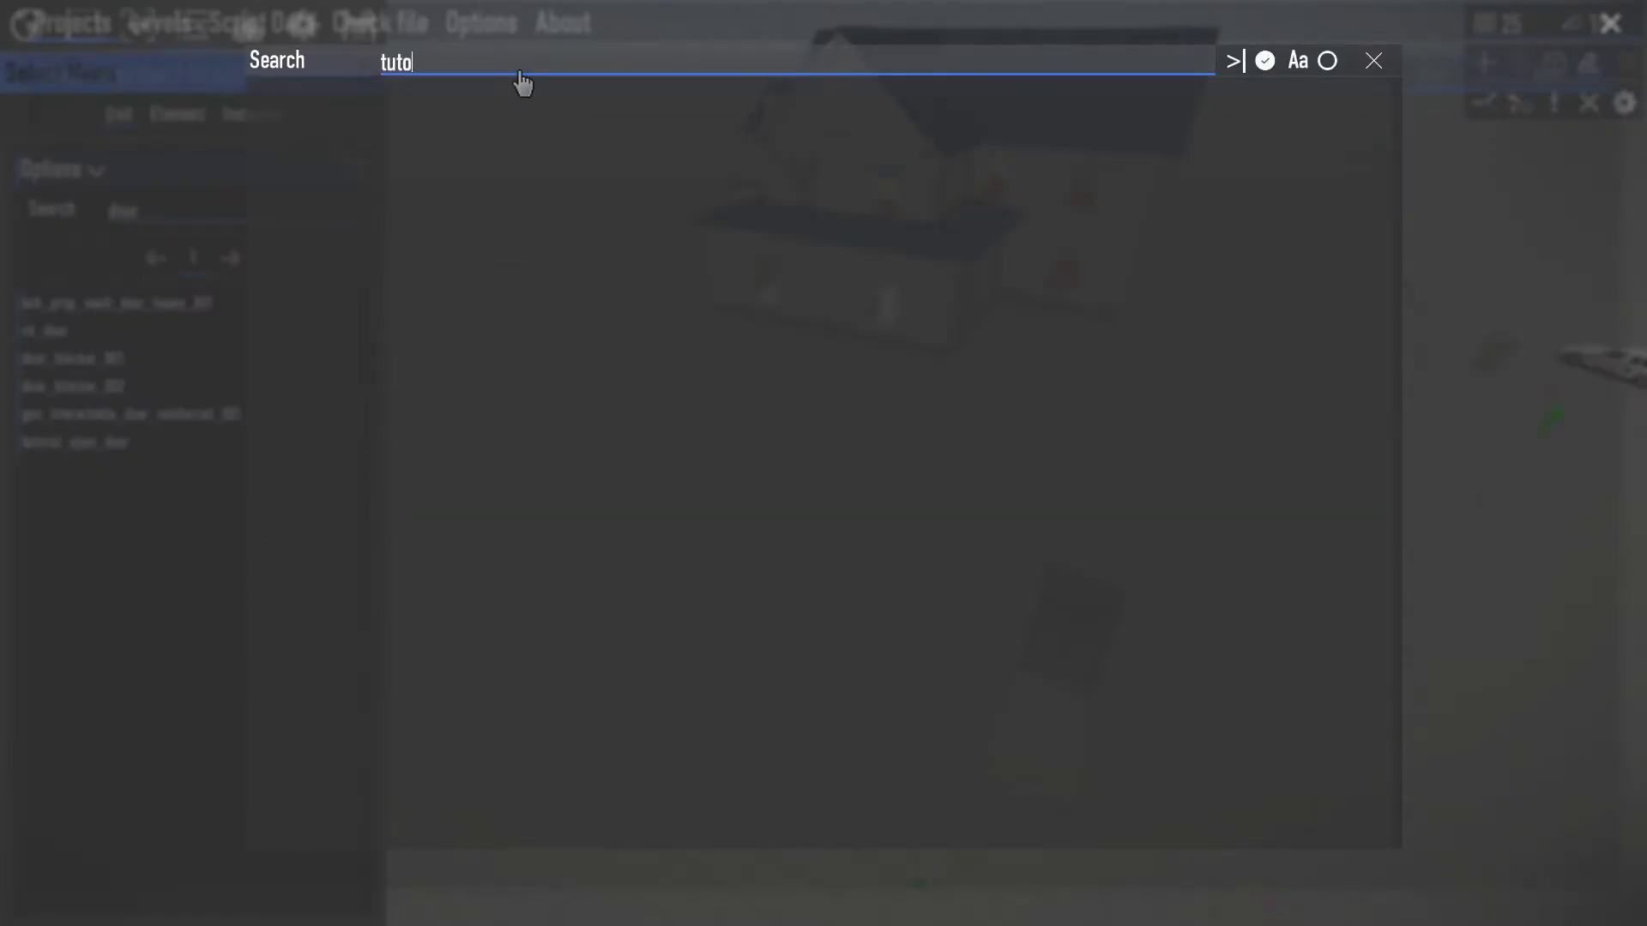
type("test")
left_click(504, 96)
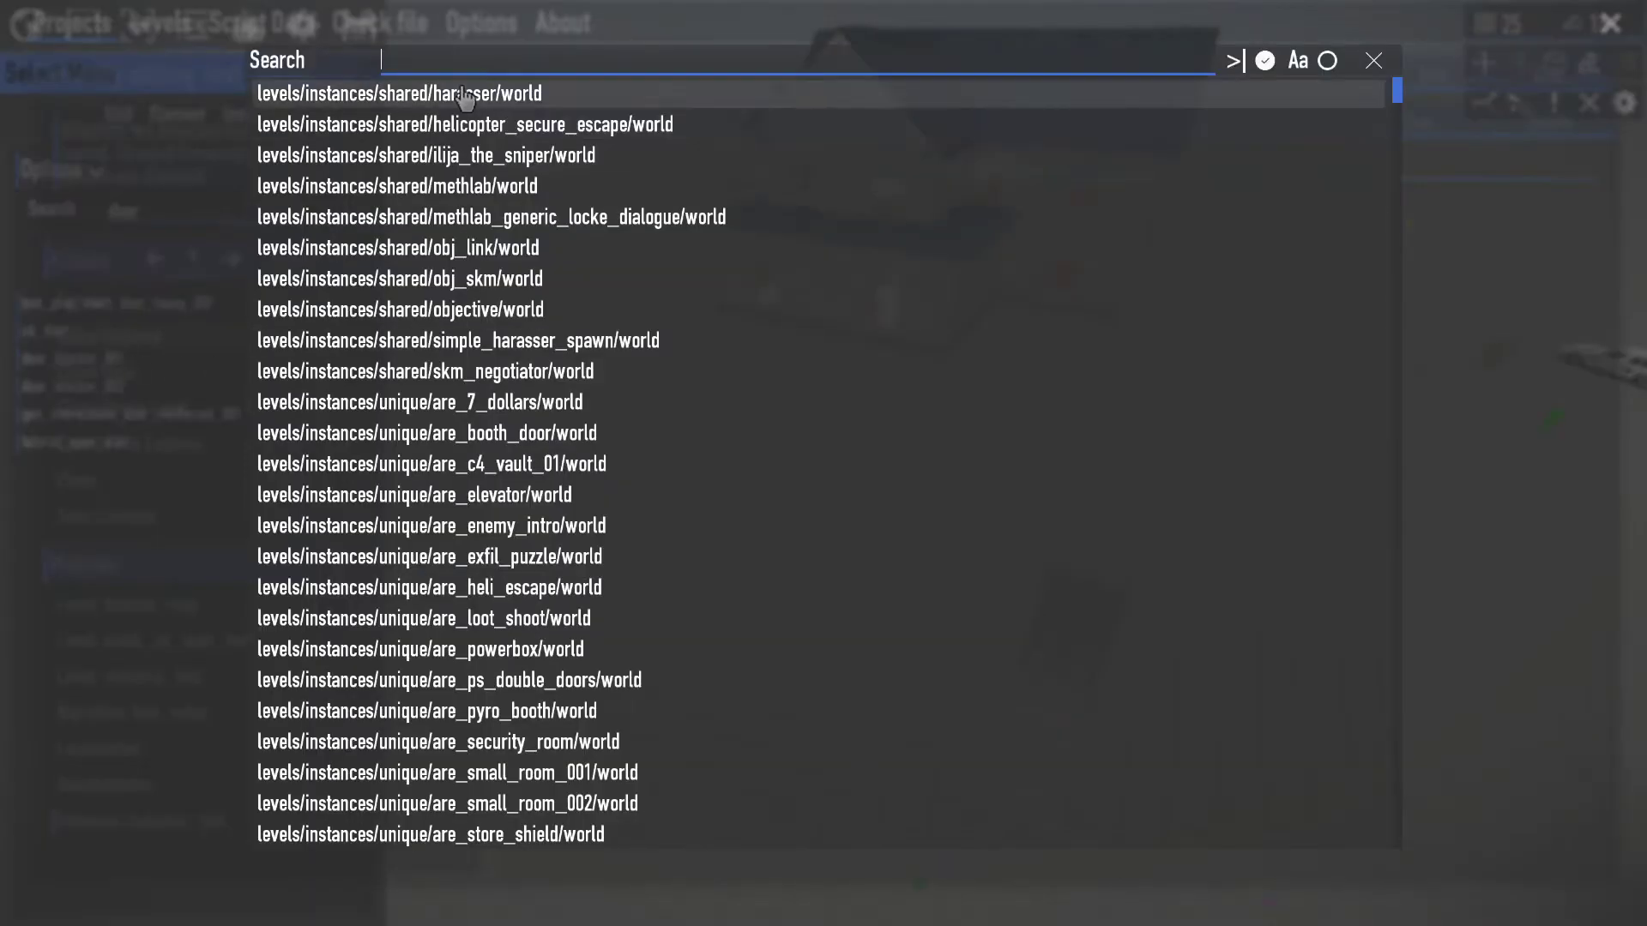
scroll(824, 496, "down", 7)
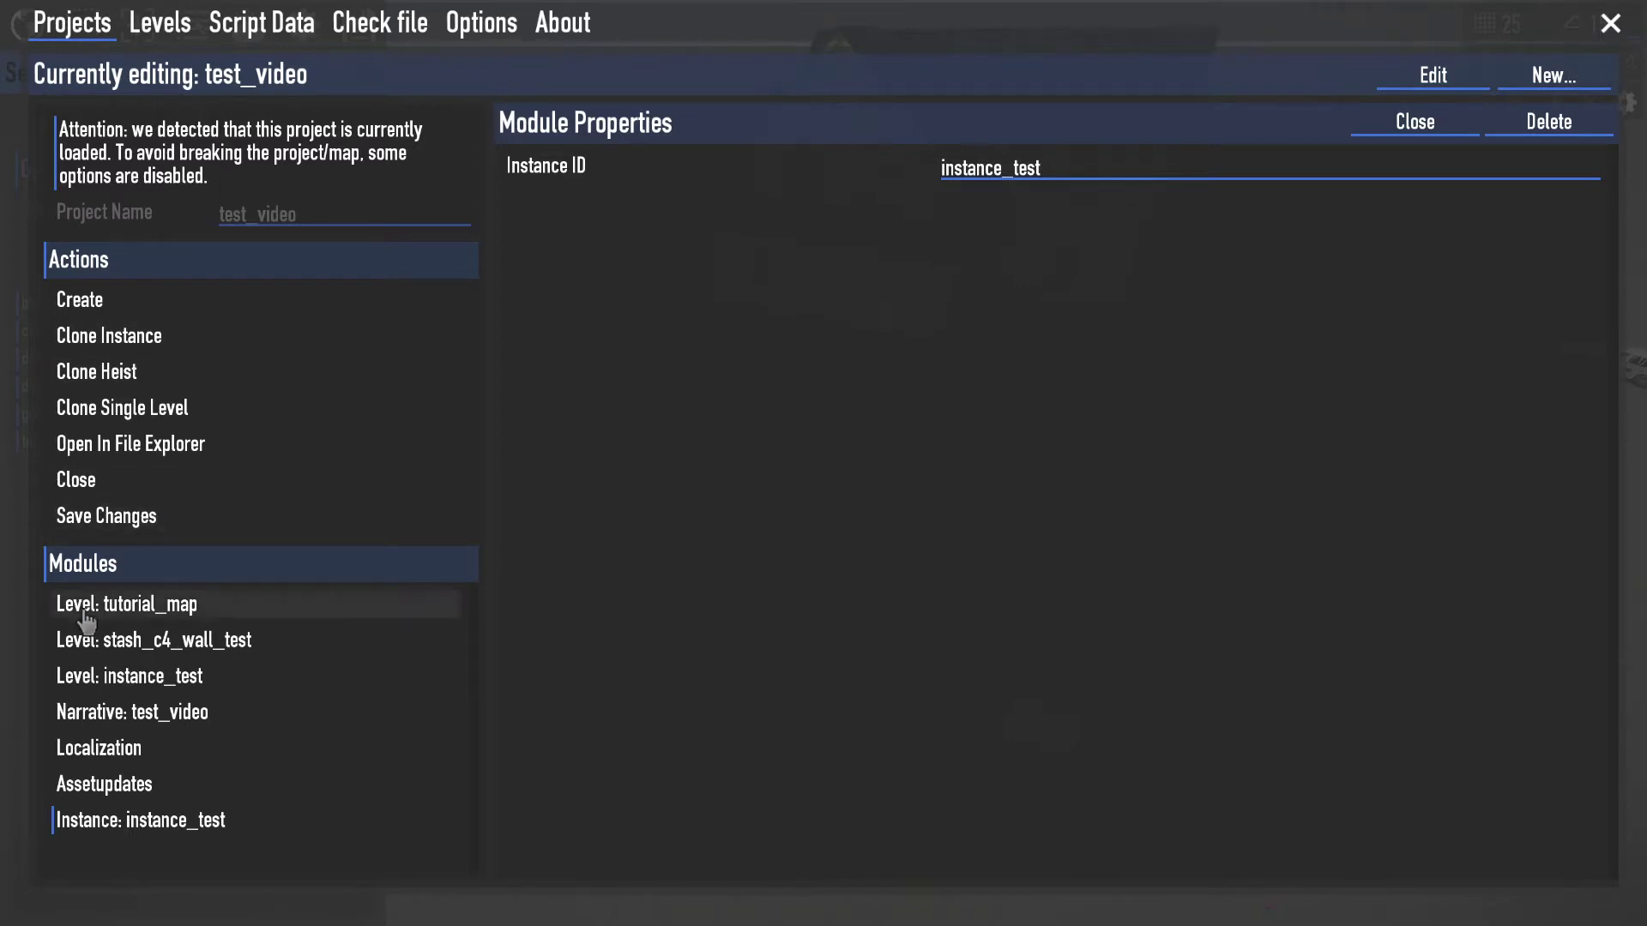
View the module properties of the test_video narrative, including its icon path, and of the tutorial_map level.
left_click(137, 713)
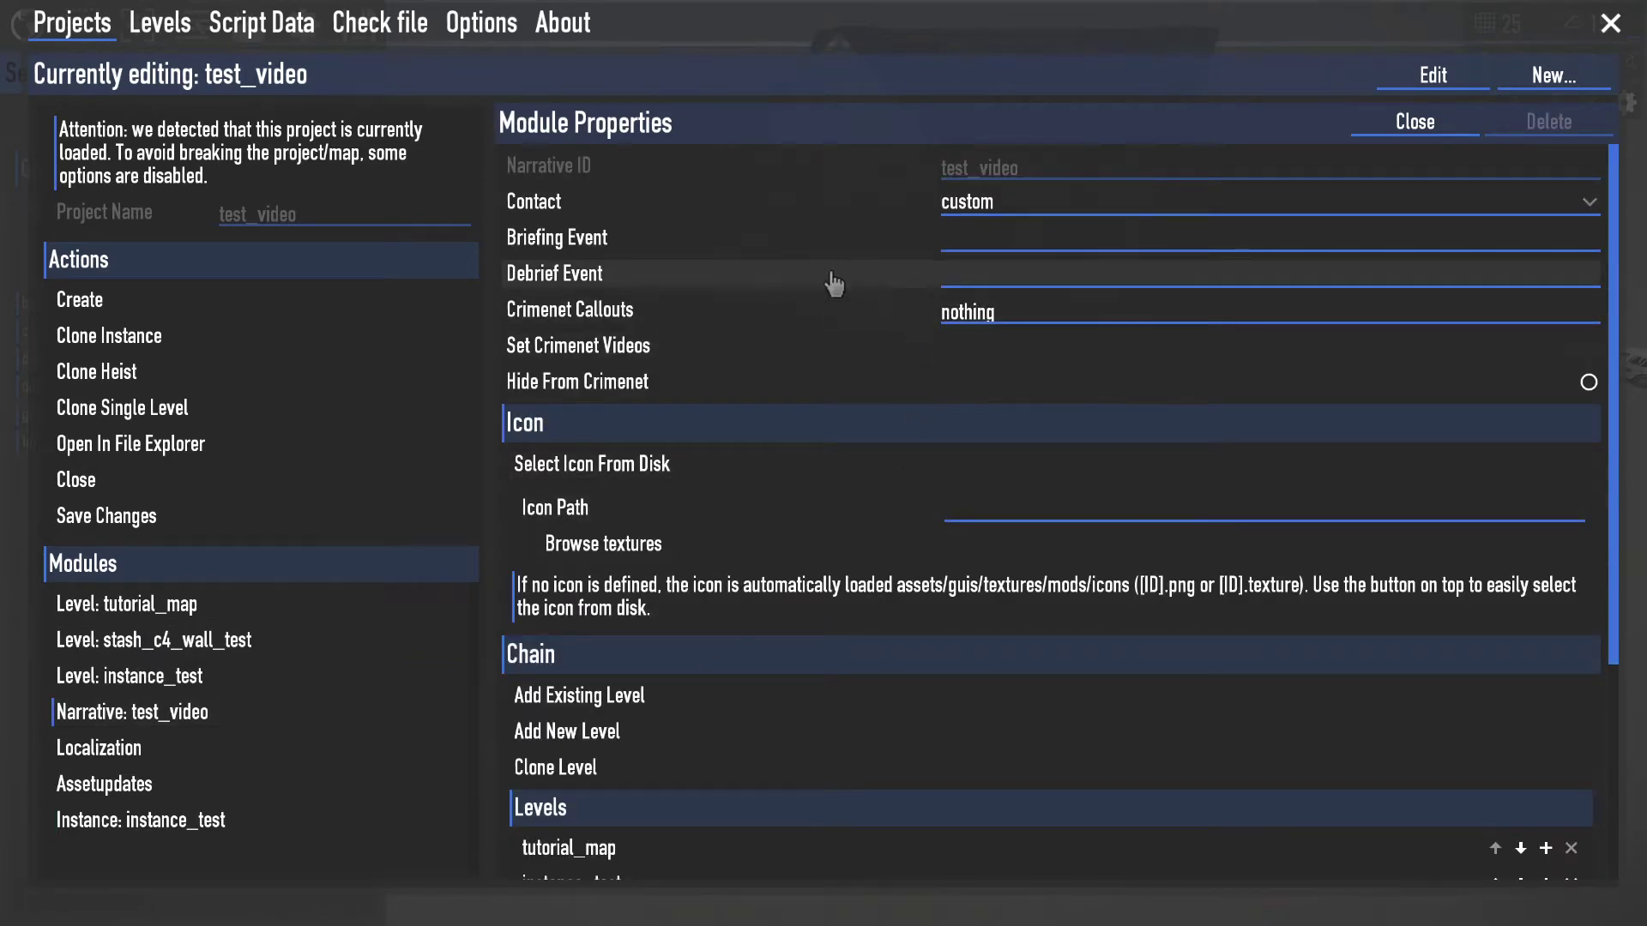
scroll(785, 290, "down", 3)
scroll(783, 301, "up", 3)
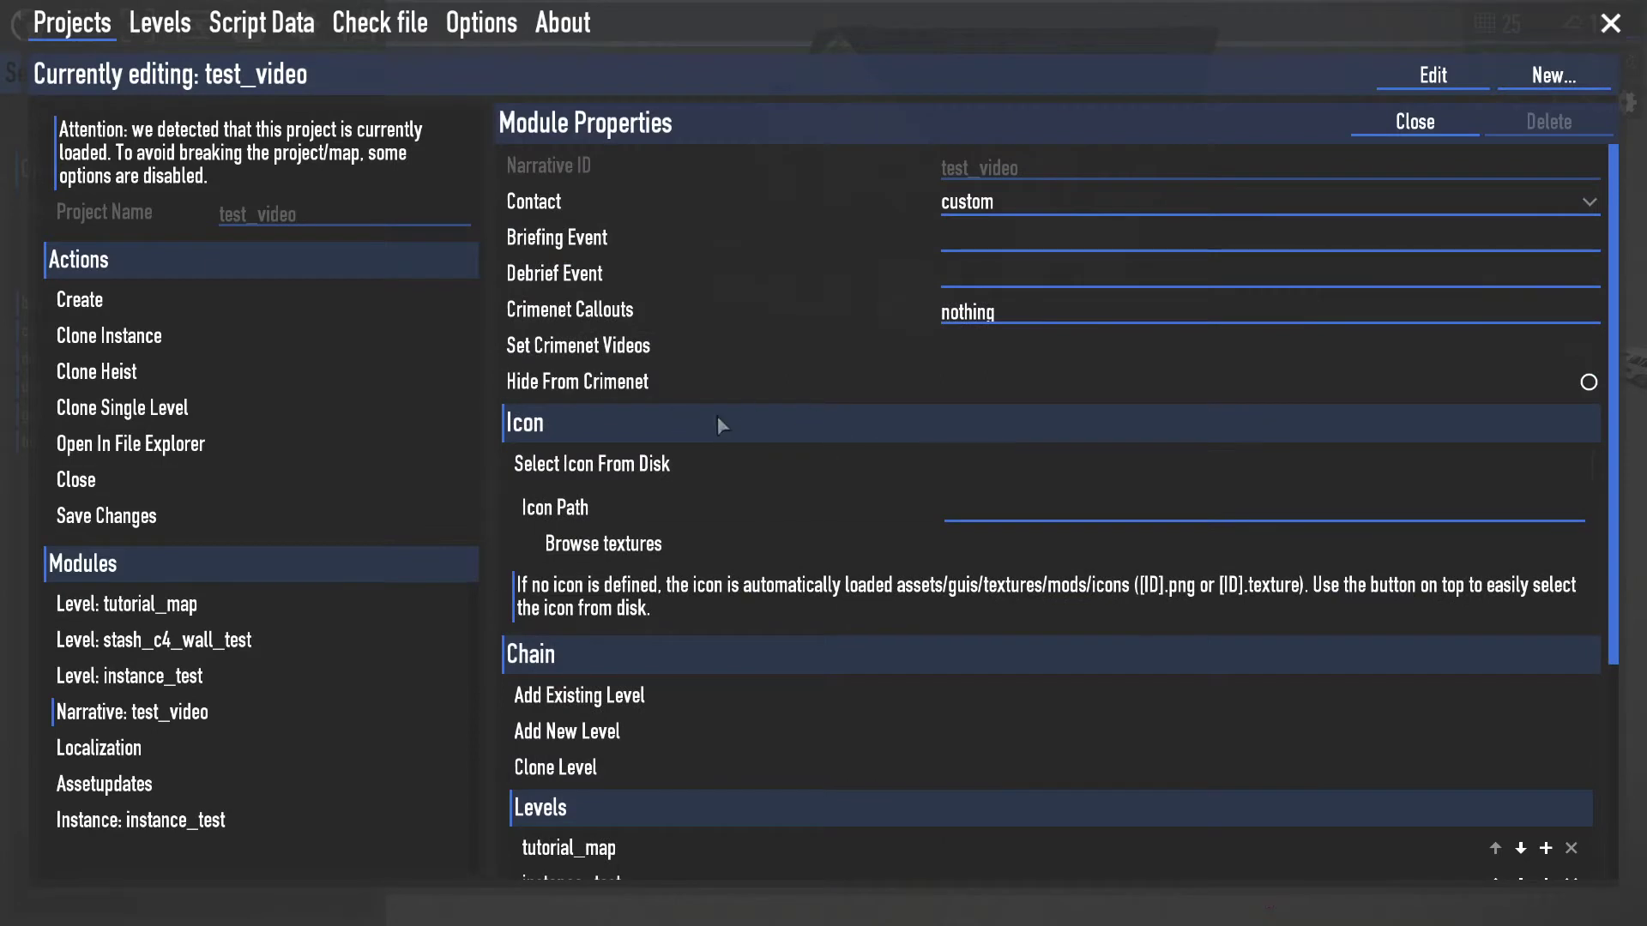
left_click(1010, 519)
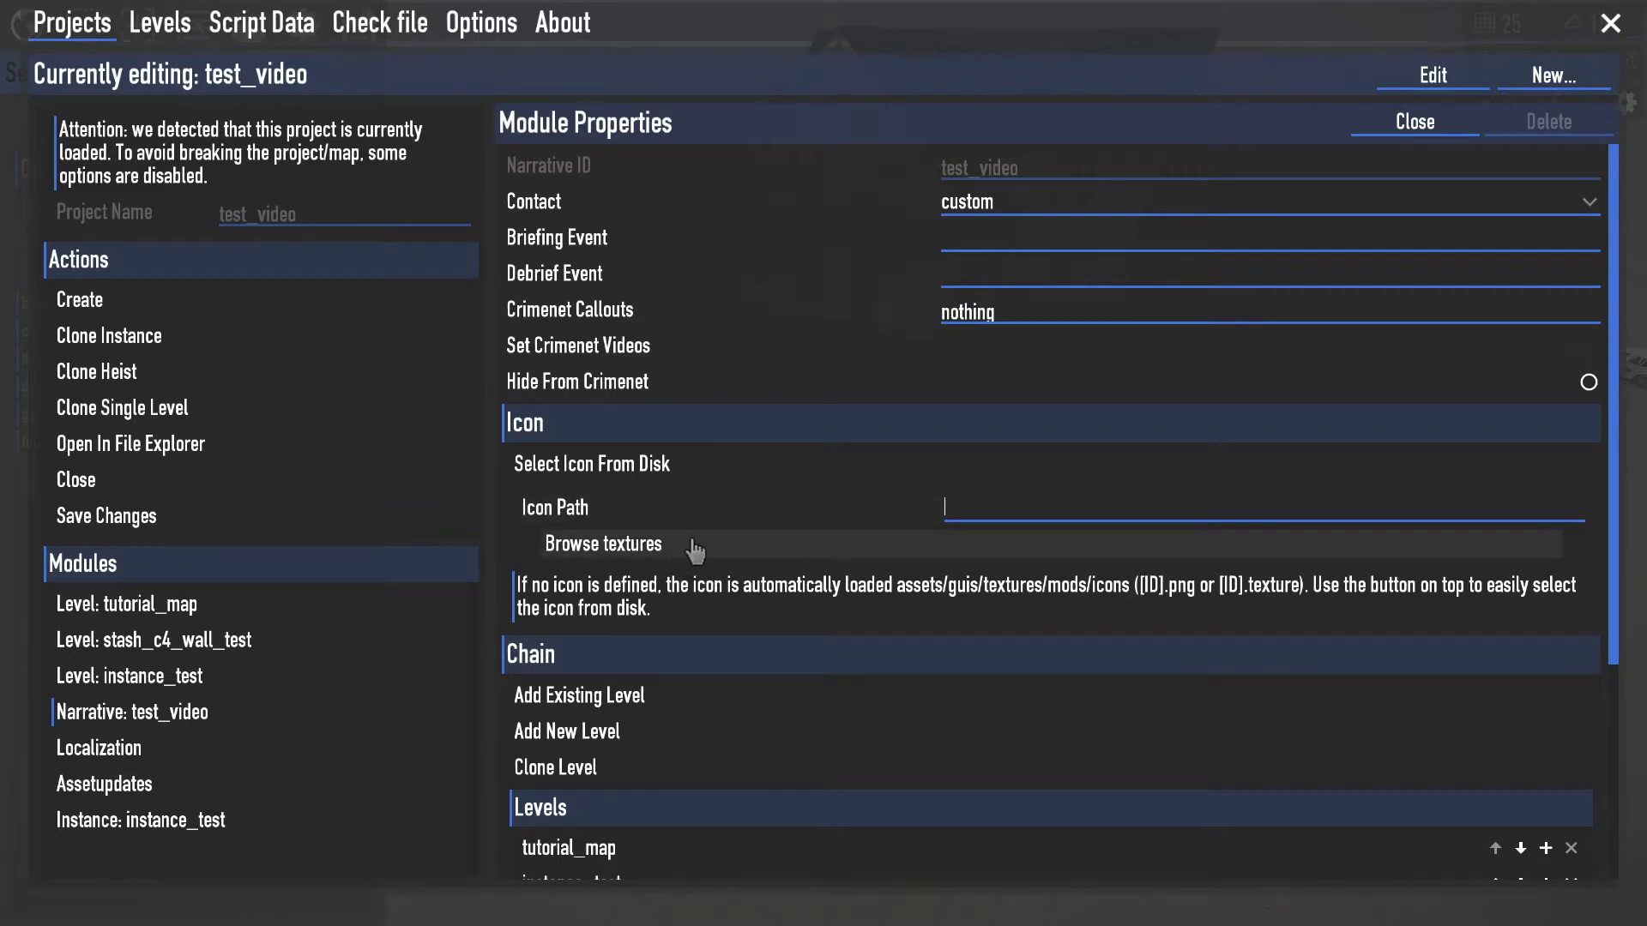
left_click(152, 609)
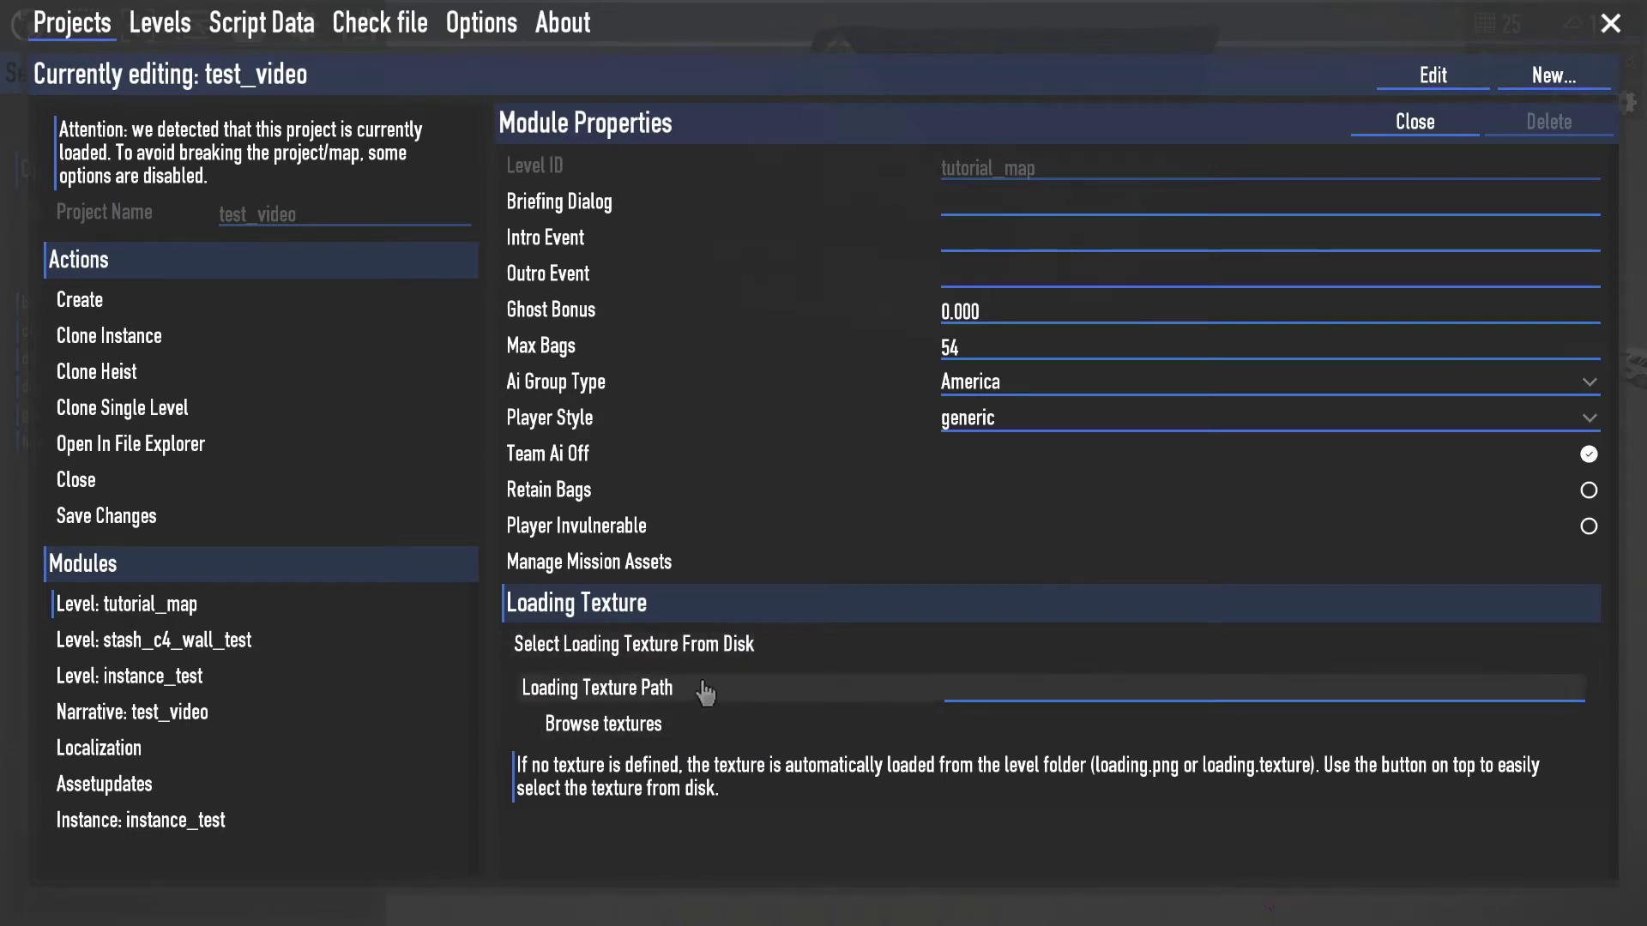
View the localization module's keys and strings of the test_video project and go back to the map view.
left_click(206, 755)
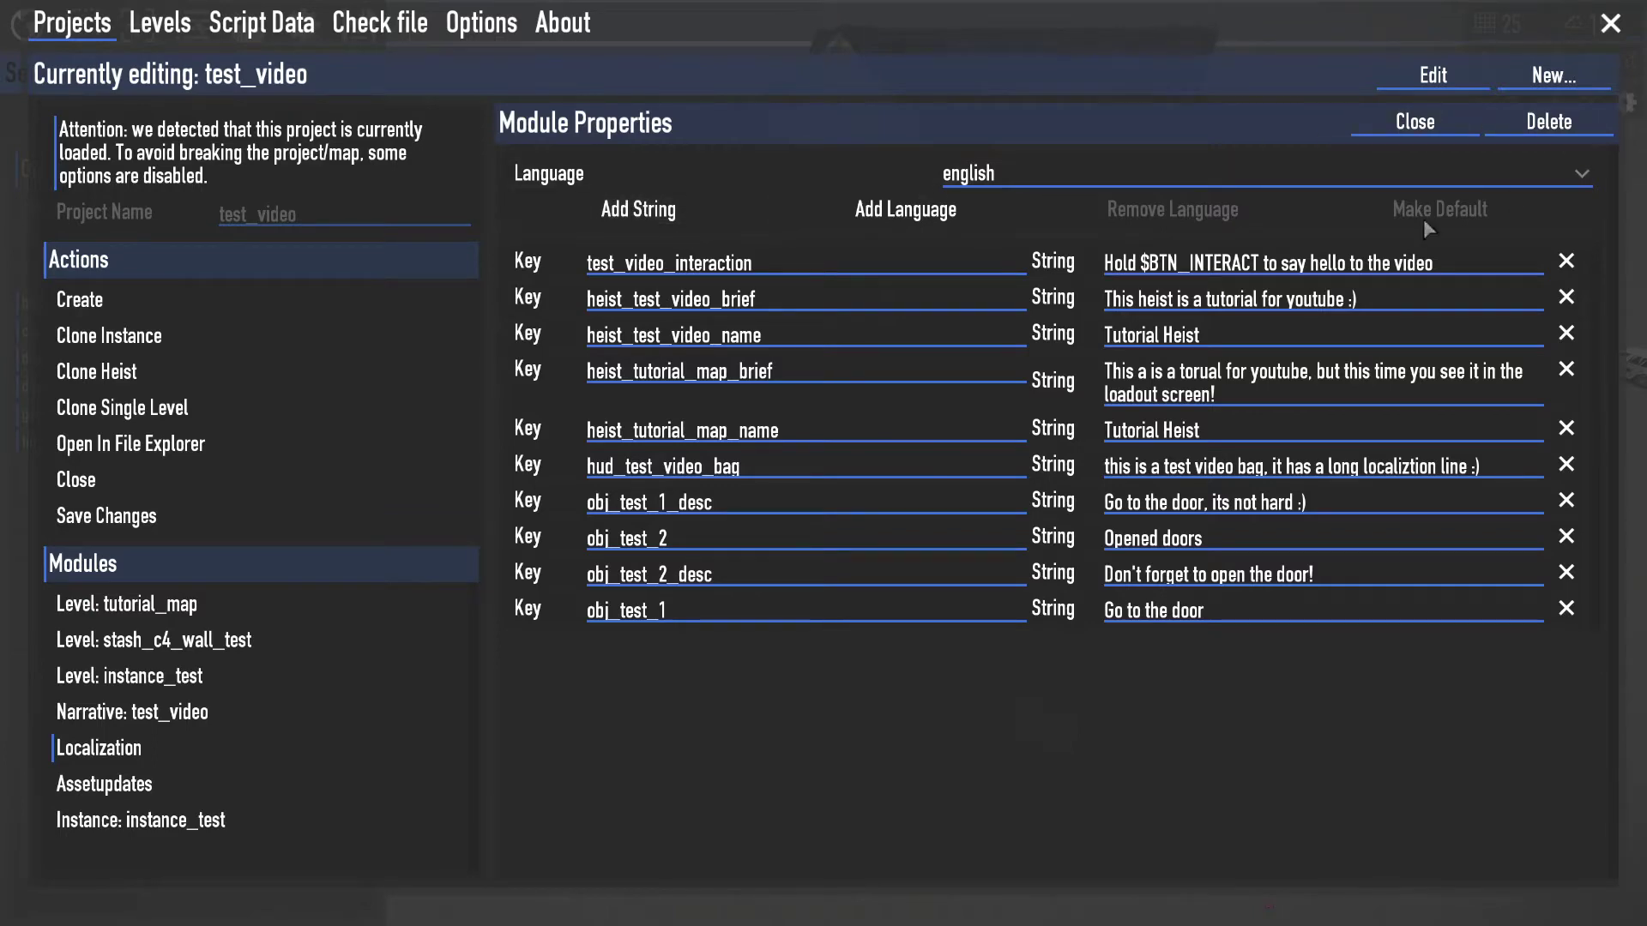
key("Escape")
key("F10")
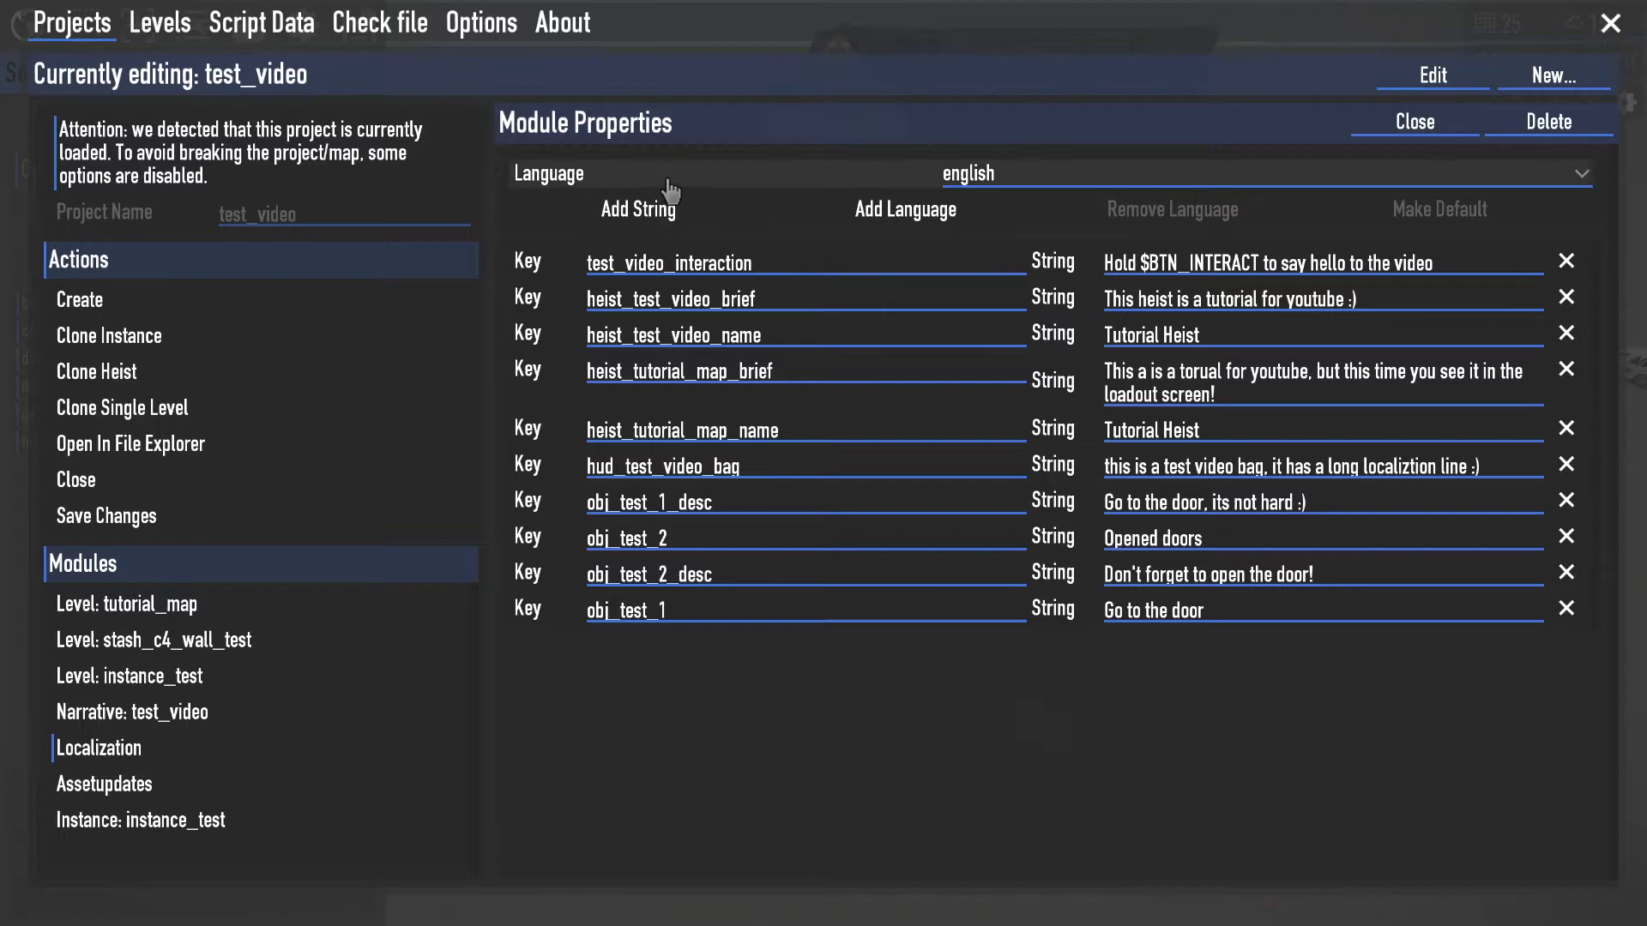
left_click(773, 620)
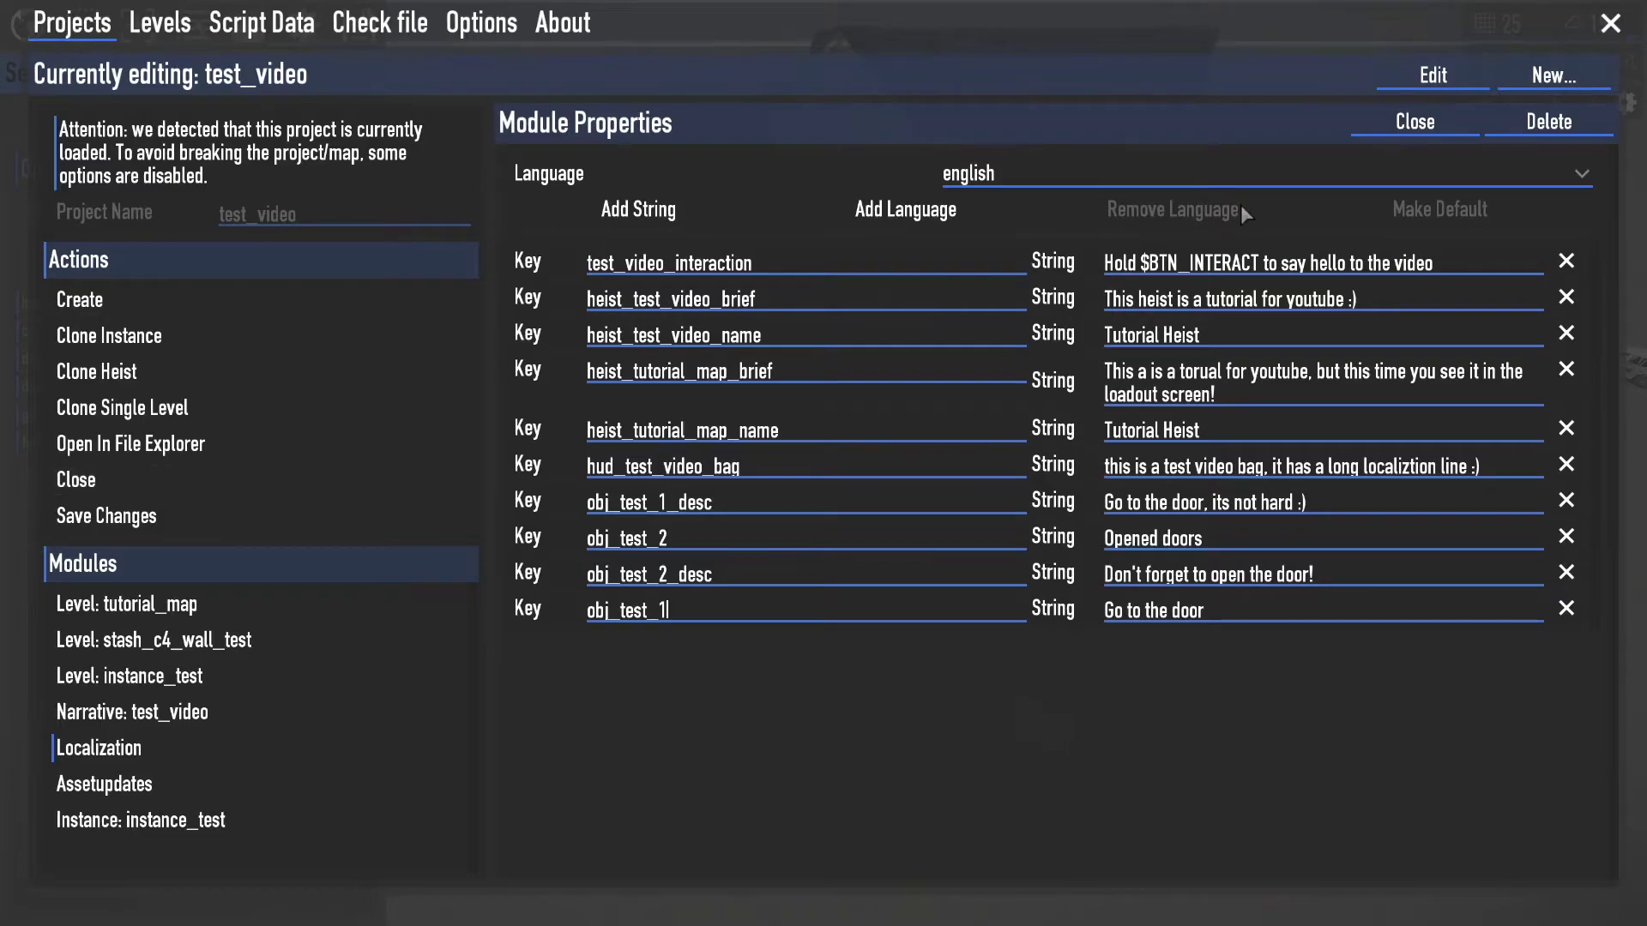
key("F10")
key("F10")
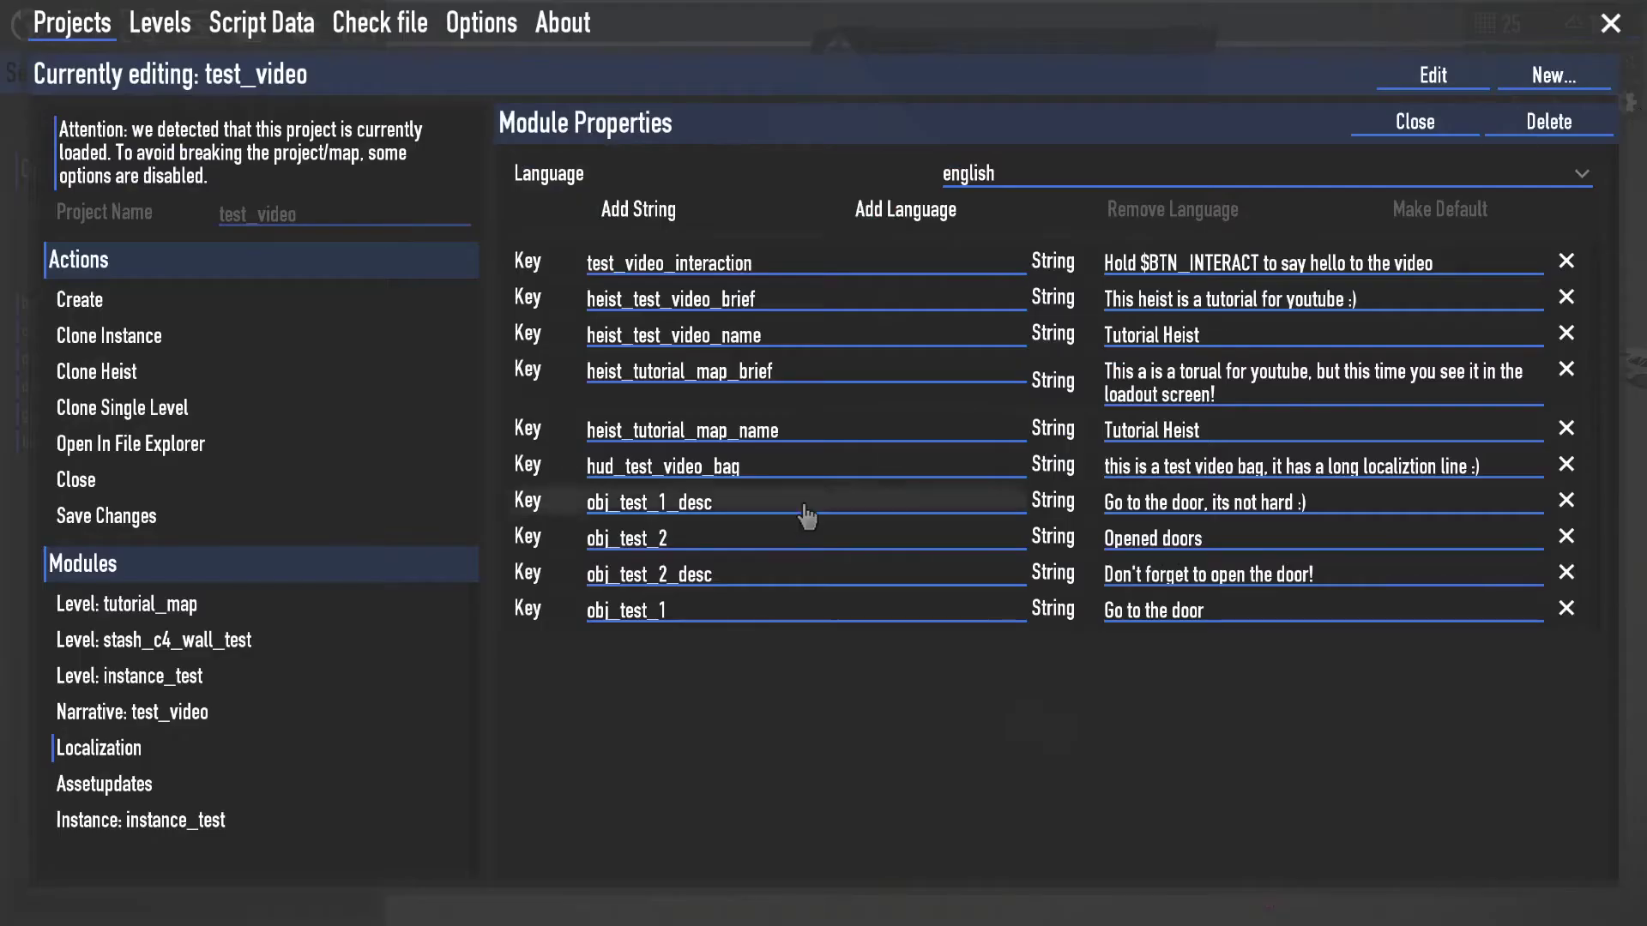
key("F10")
left_click(947, 391)
right_click_drag(839, 512, 1585, 222)
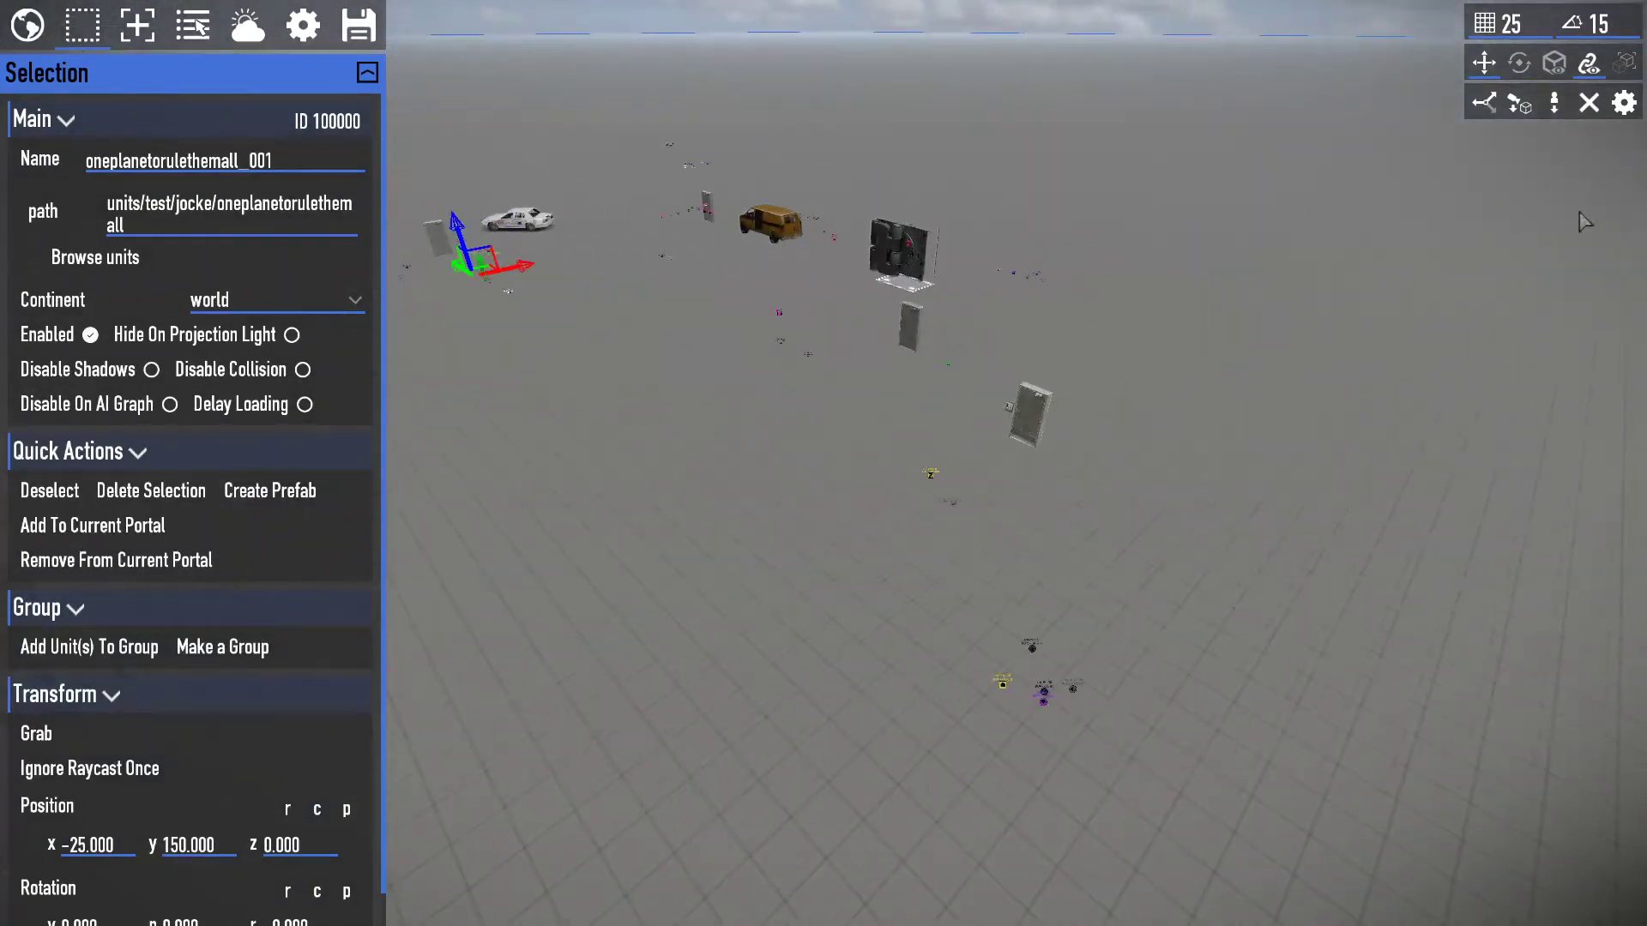
Browse the editor's Levels, Script Data, Check file and Options pages, return to Projects, and close the overlay.
left_click(1624, 103)
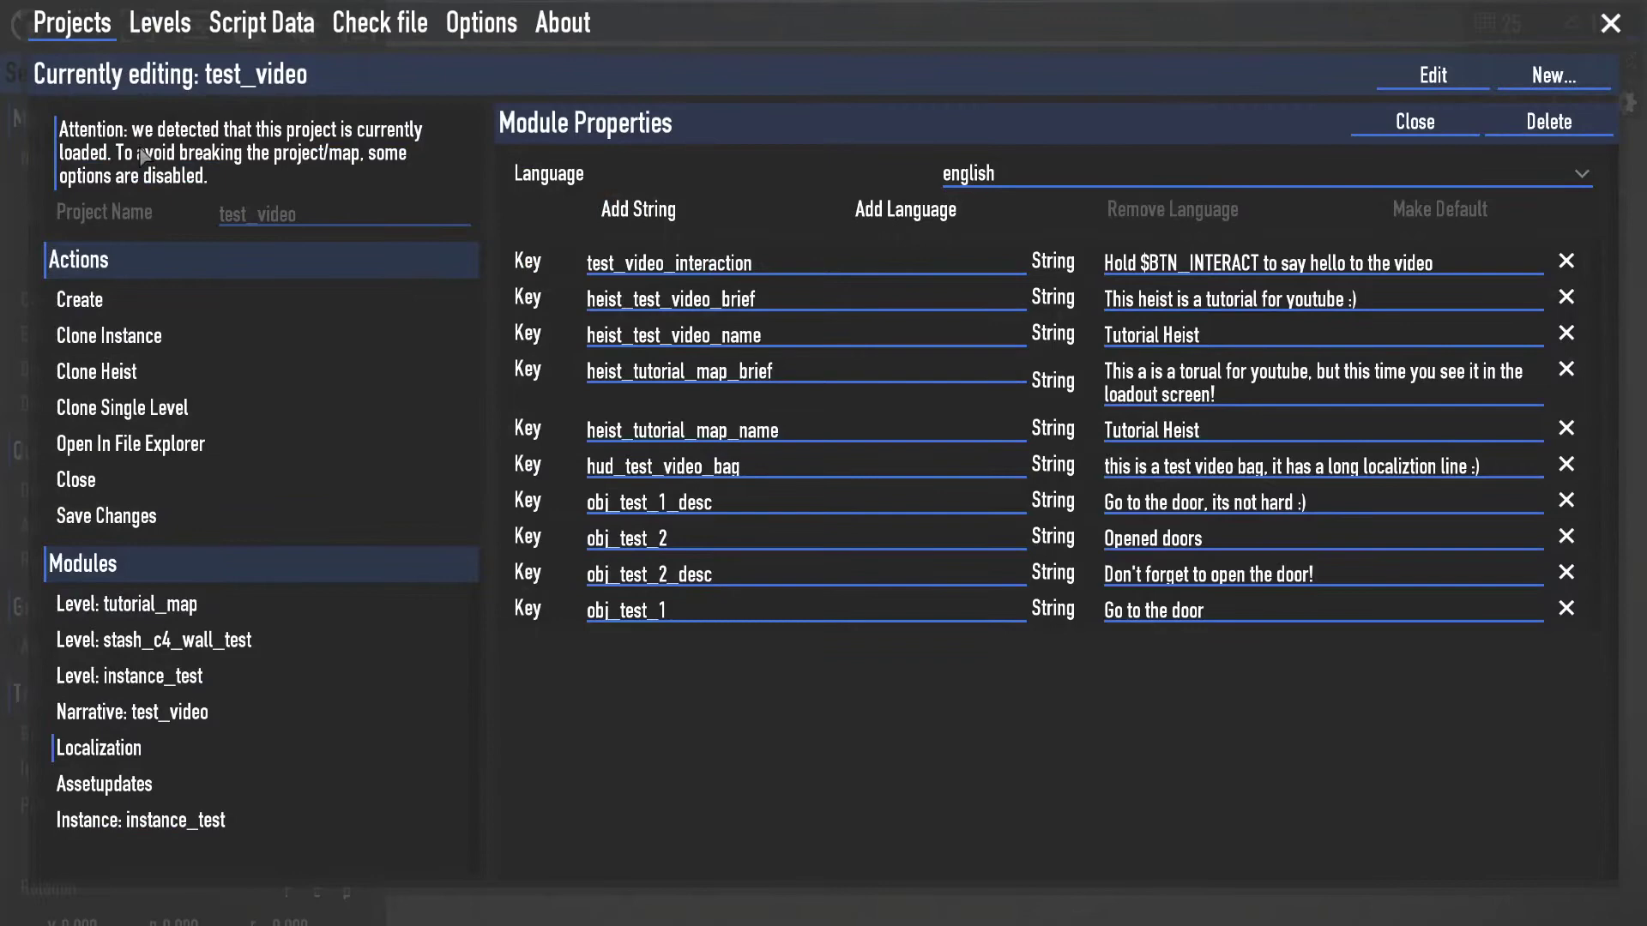
left_click(176, 28)
left_click(265, 17)
left_click(96, 28)
left_click(391, 10)
left_click(514, 28)
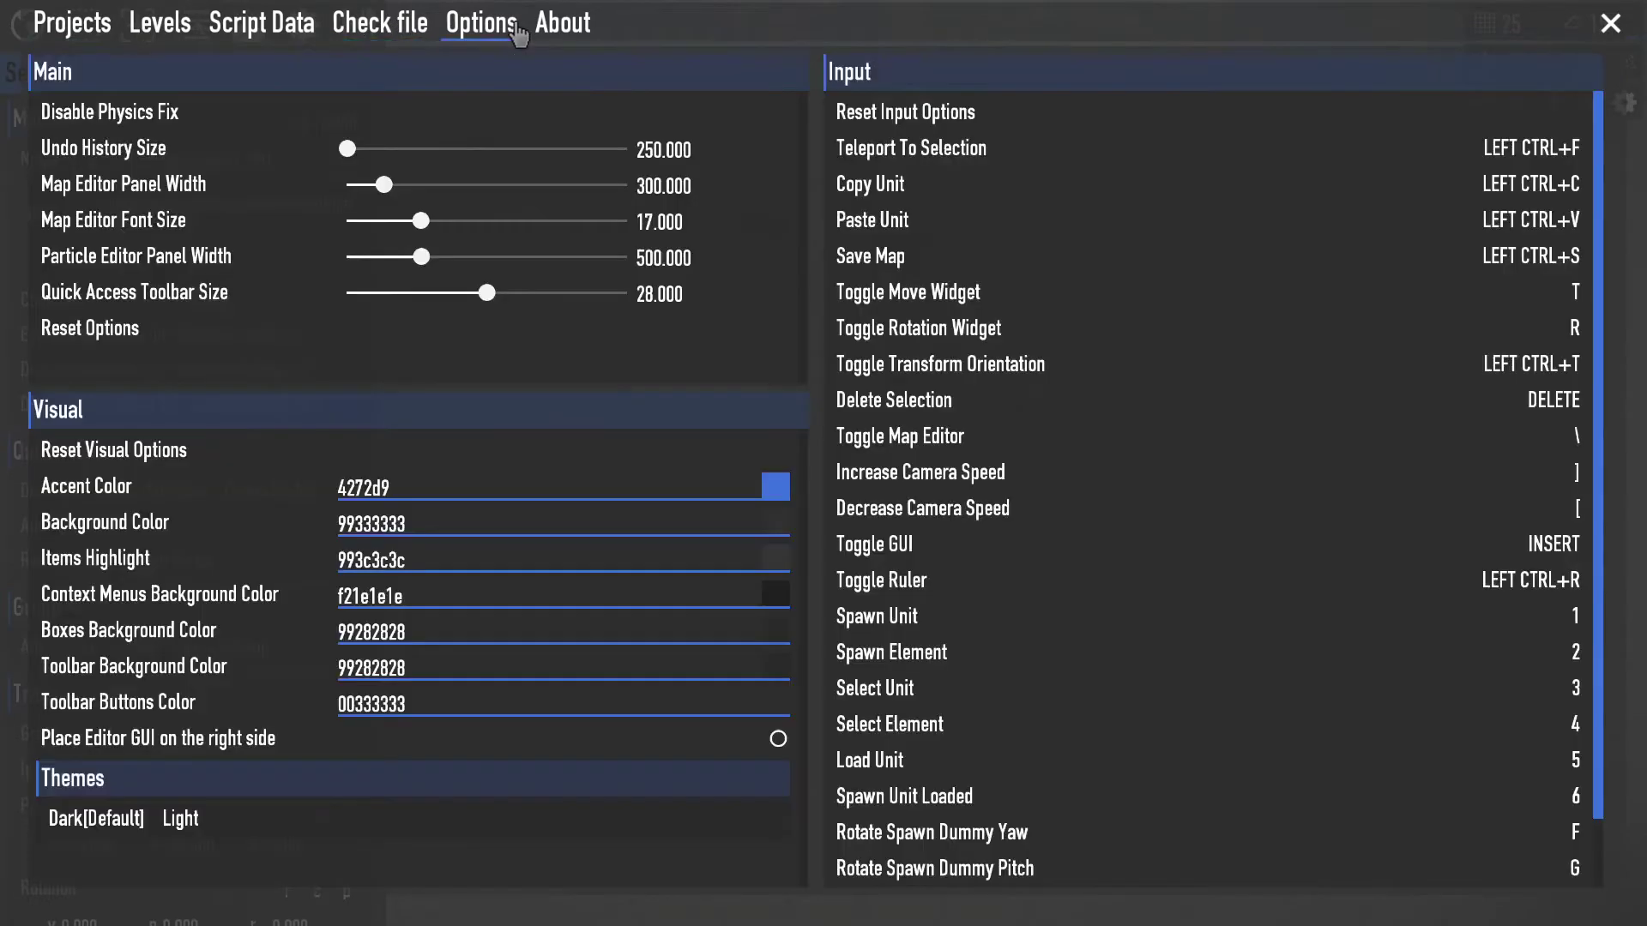
left_click(58, 28)
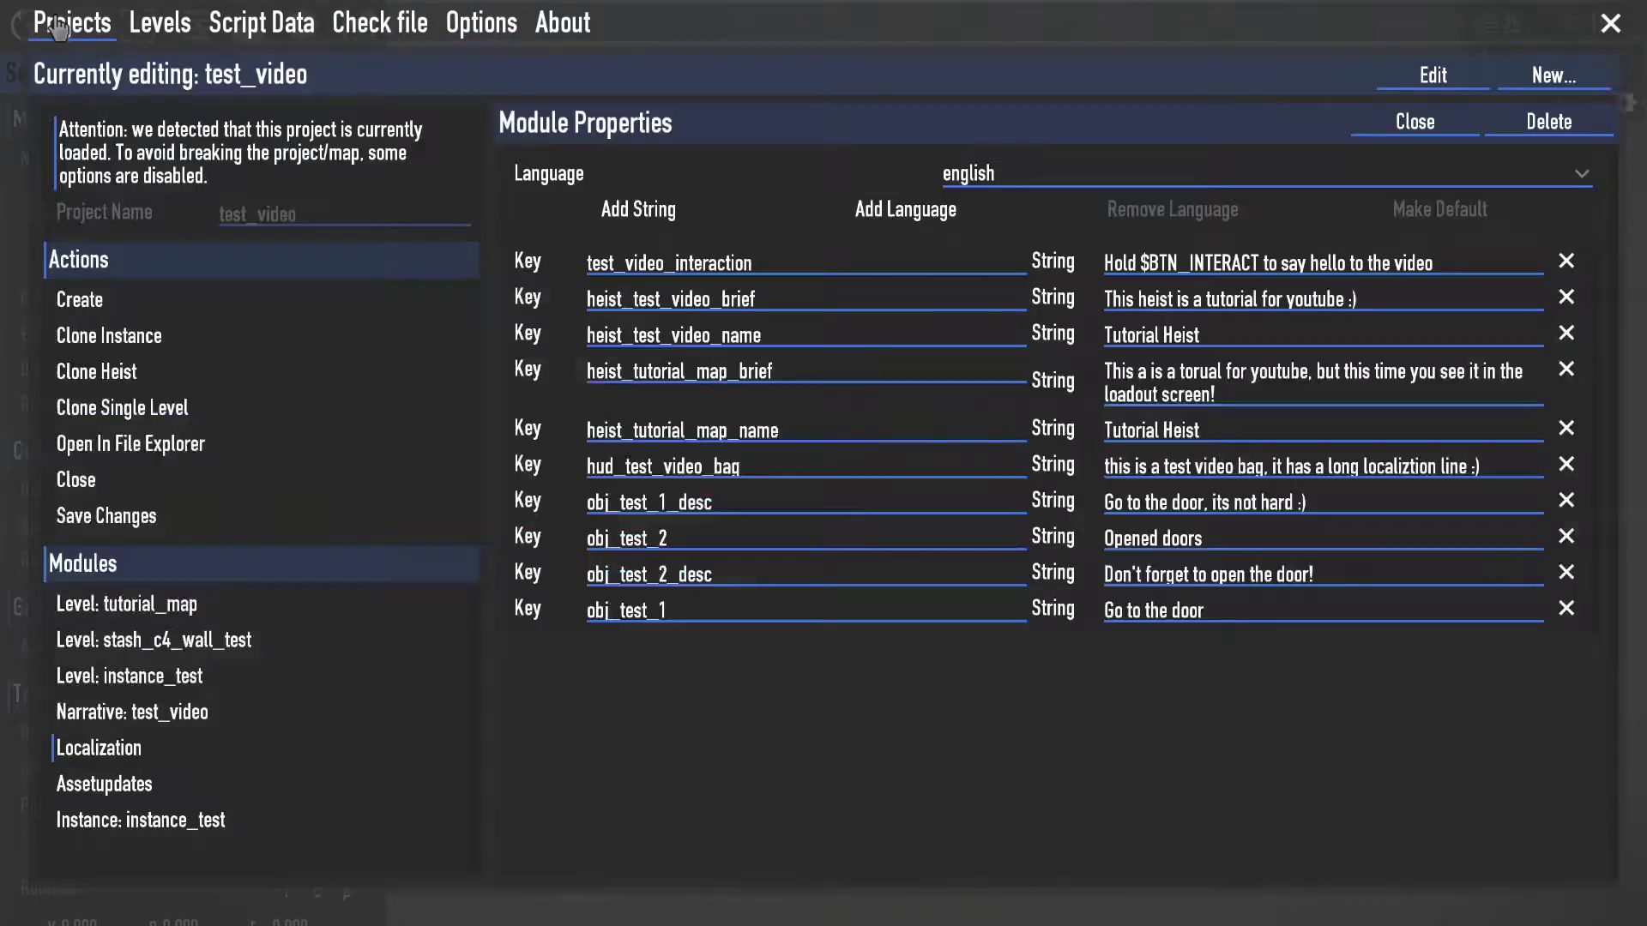
key("Escape")
right_click_drag(705, 411, 705, 410)
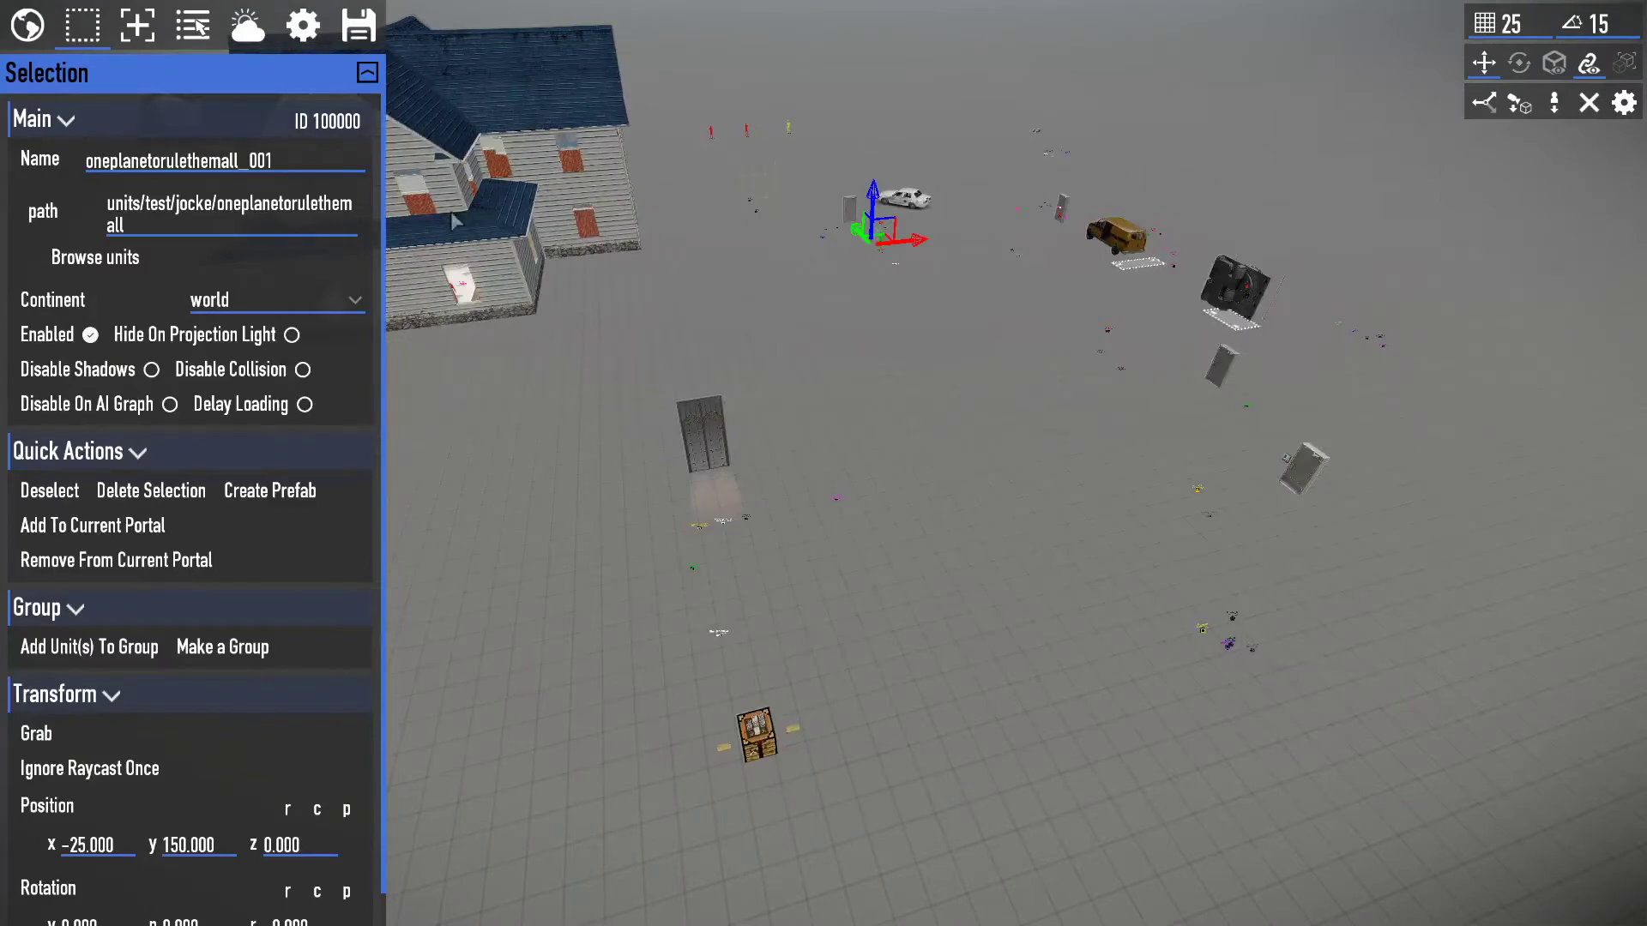
Clear the search filter in the list of placed units and select all of the listed units at once.
left_click(138, 28)
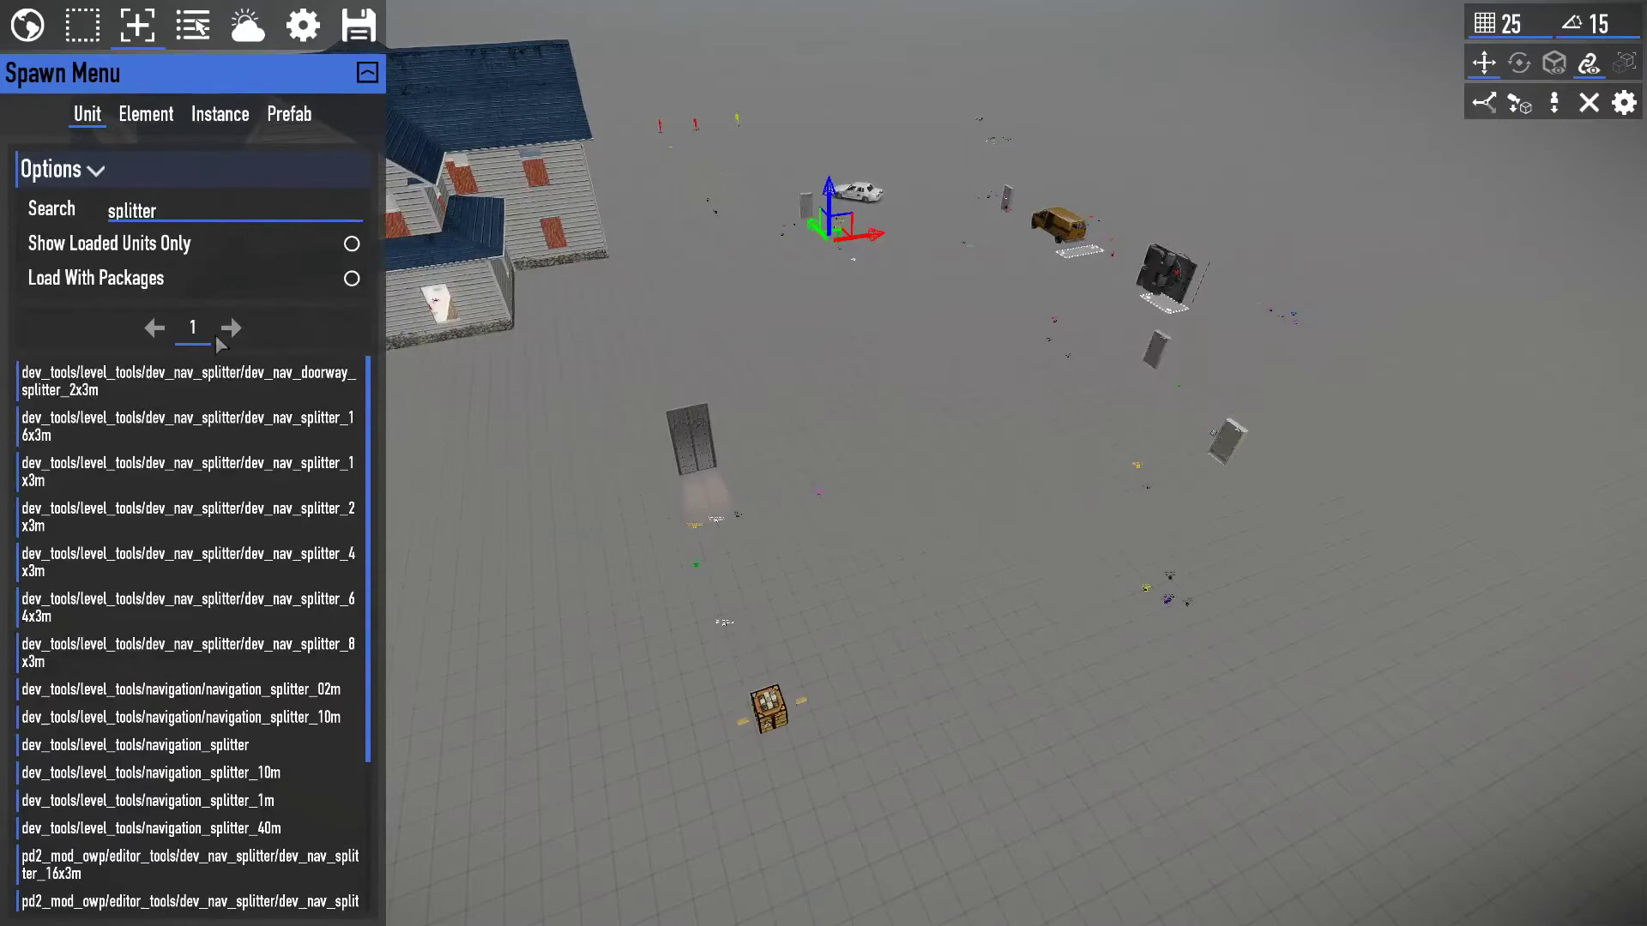
left_click(182, 24)
left_click(122, 23)
left_click(194, 28)
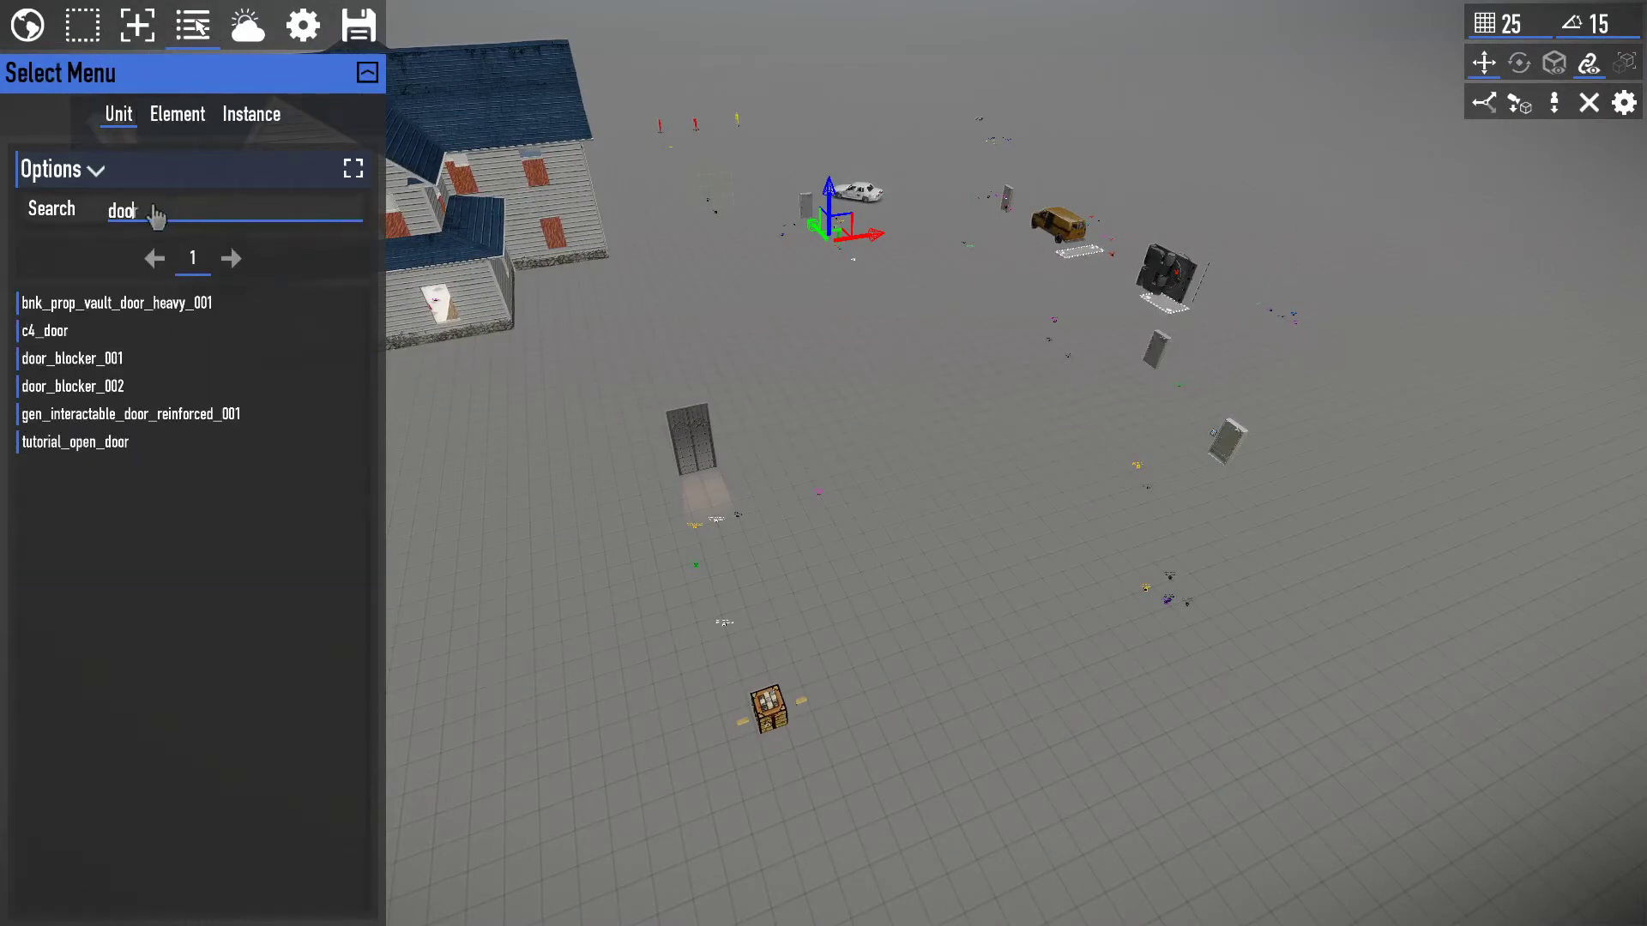
left_click(121, 214)
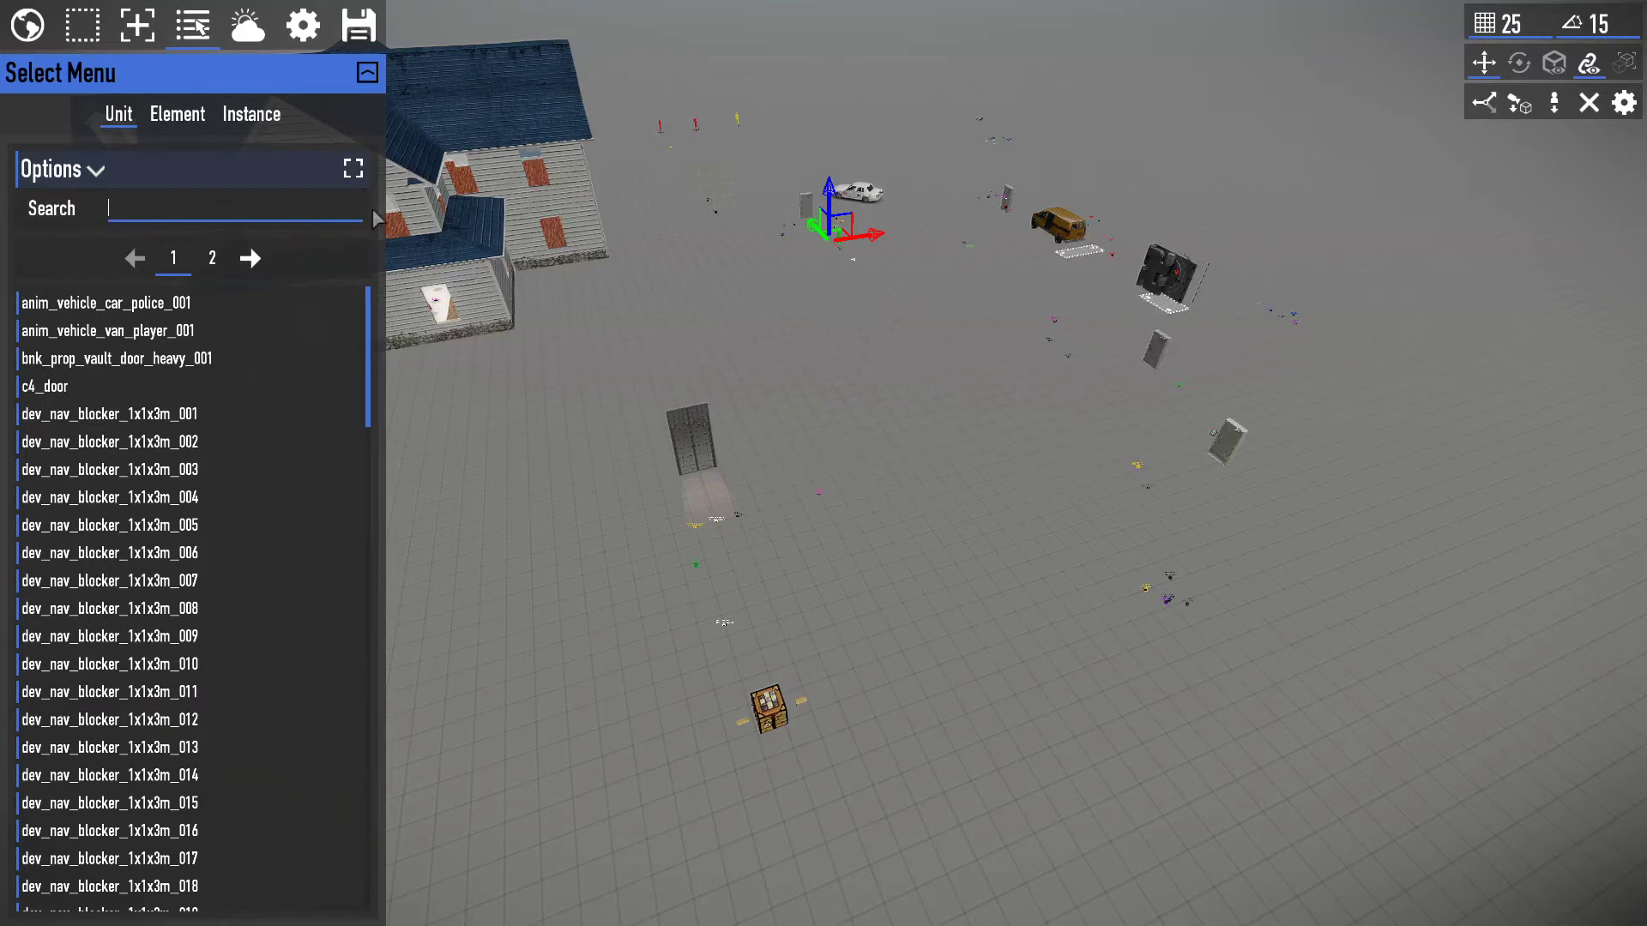
left_click(353, 170)
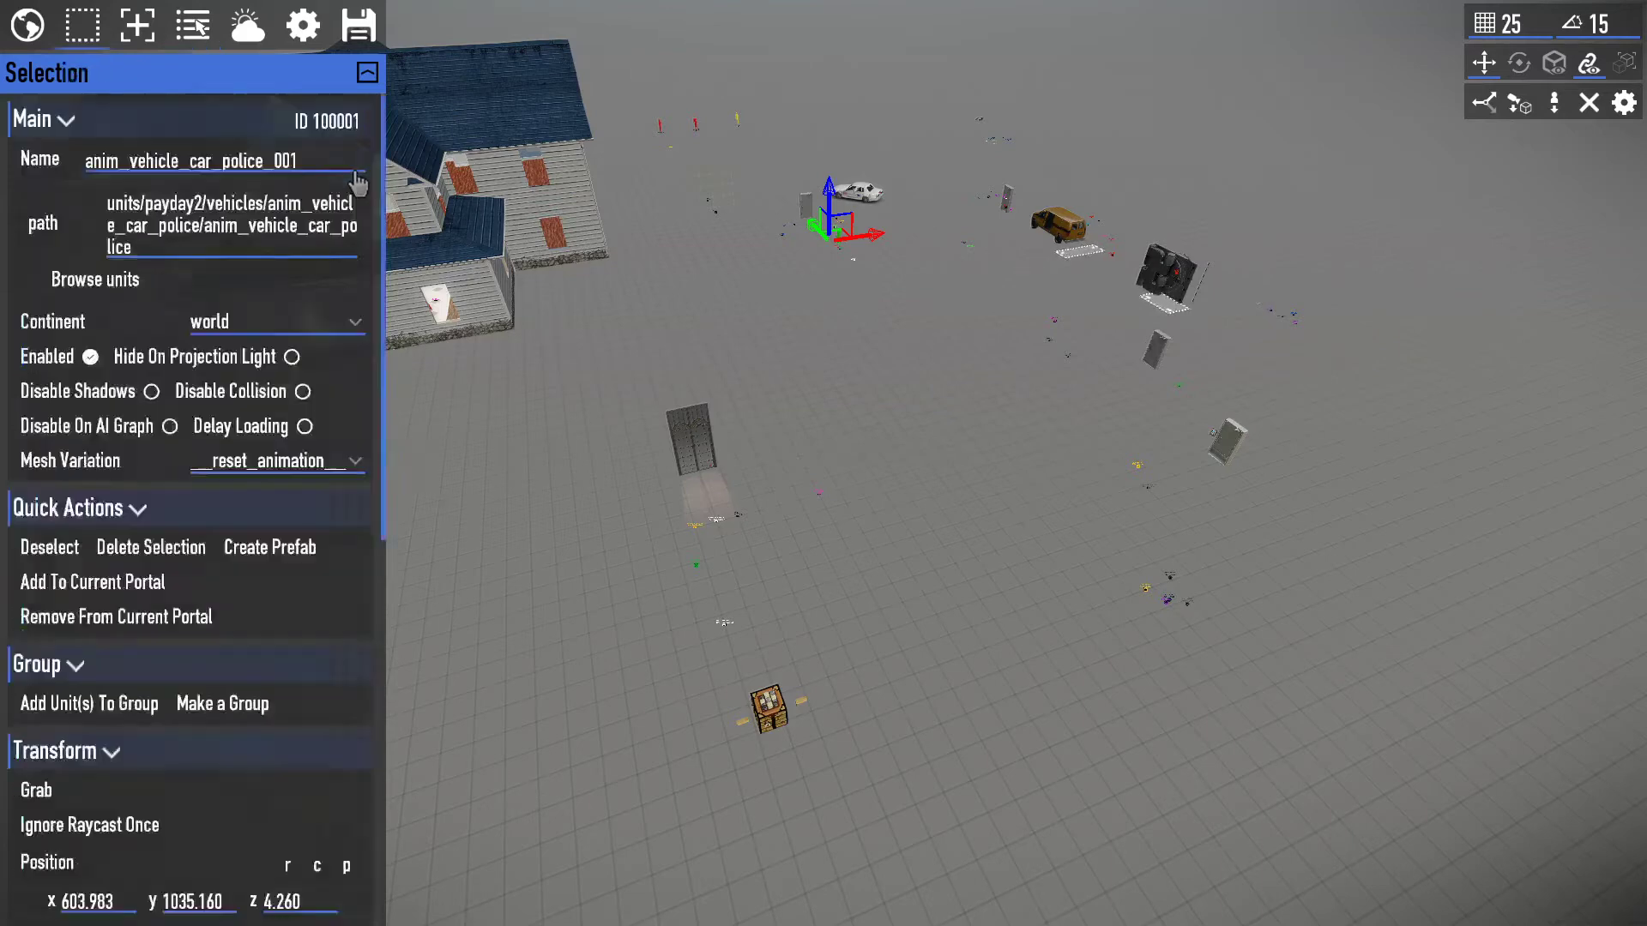
left_click(832, 543)
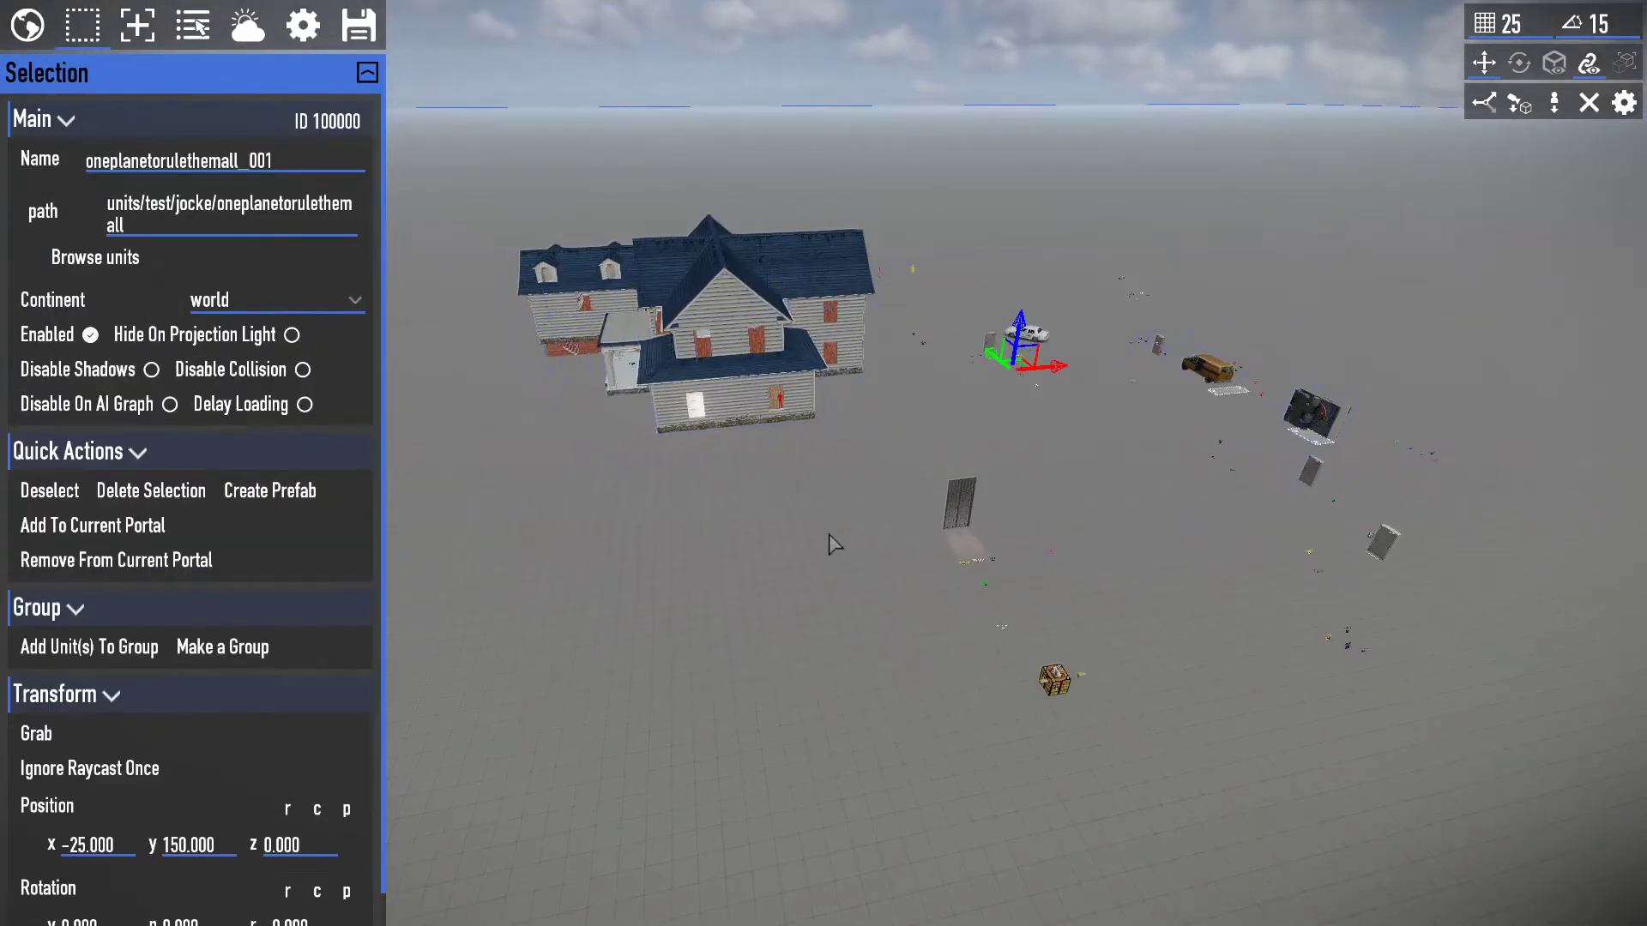
Select all elements of the level at once and return to the list of placed units.
left_click(137, 26)
left_click(192, 26)
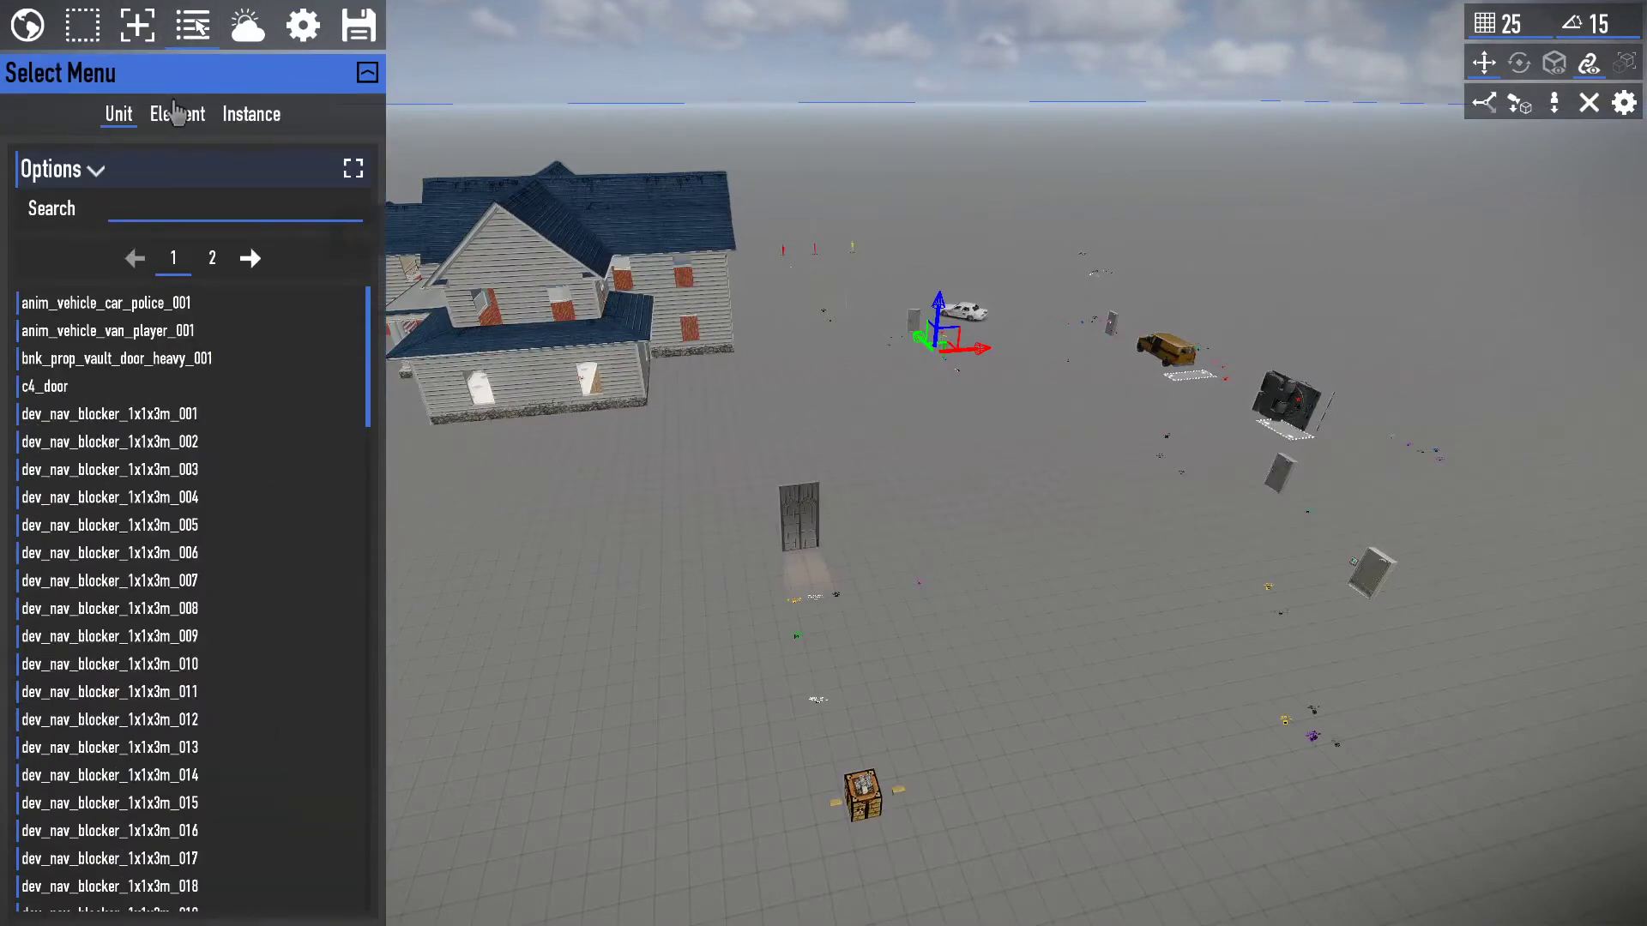
left_click(177, 115)
left_click(353, 170)
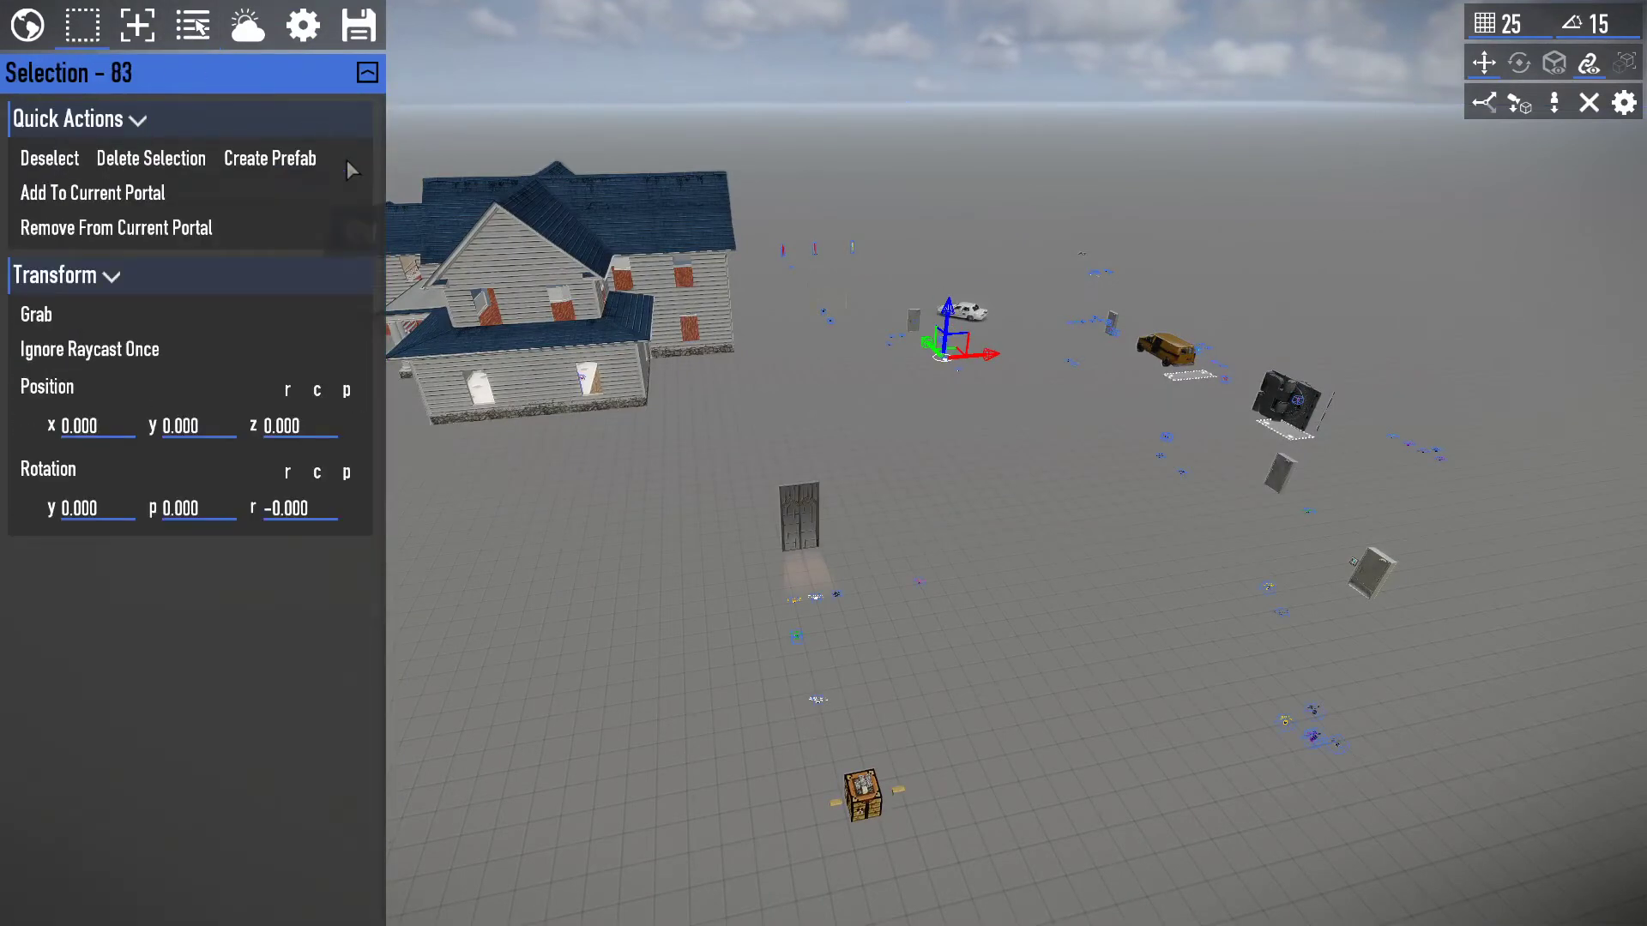
left_click(1051, 515)
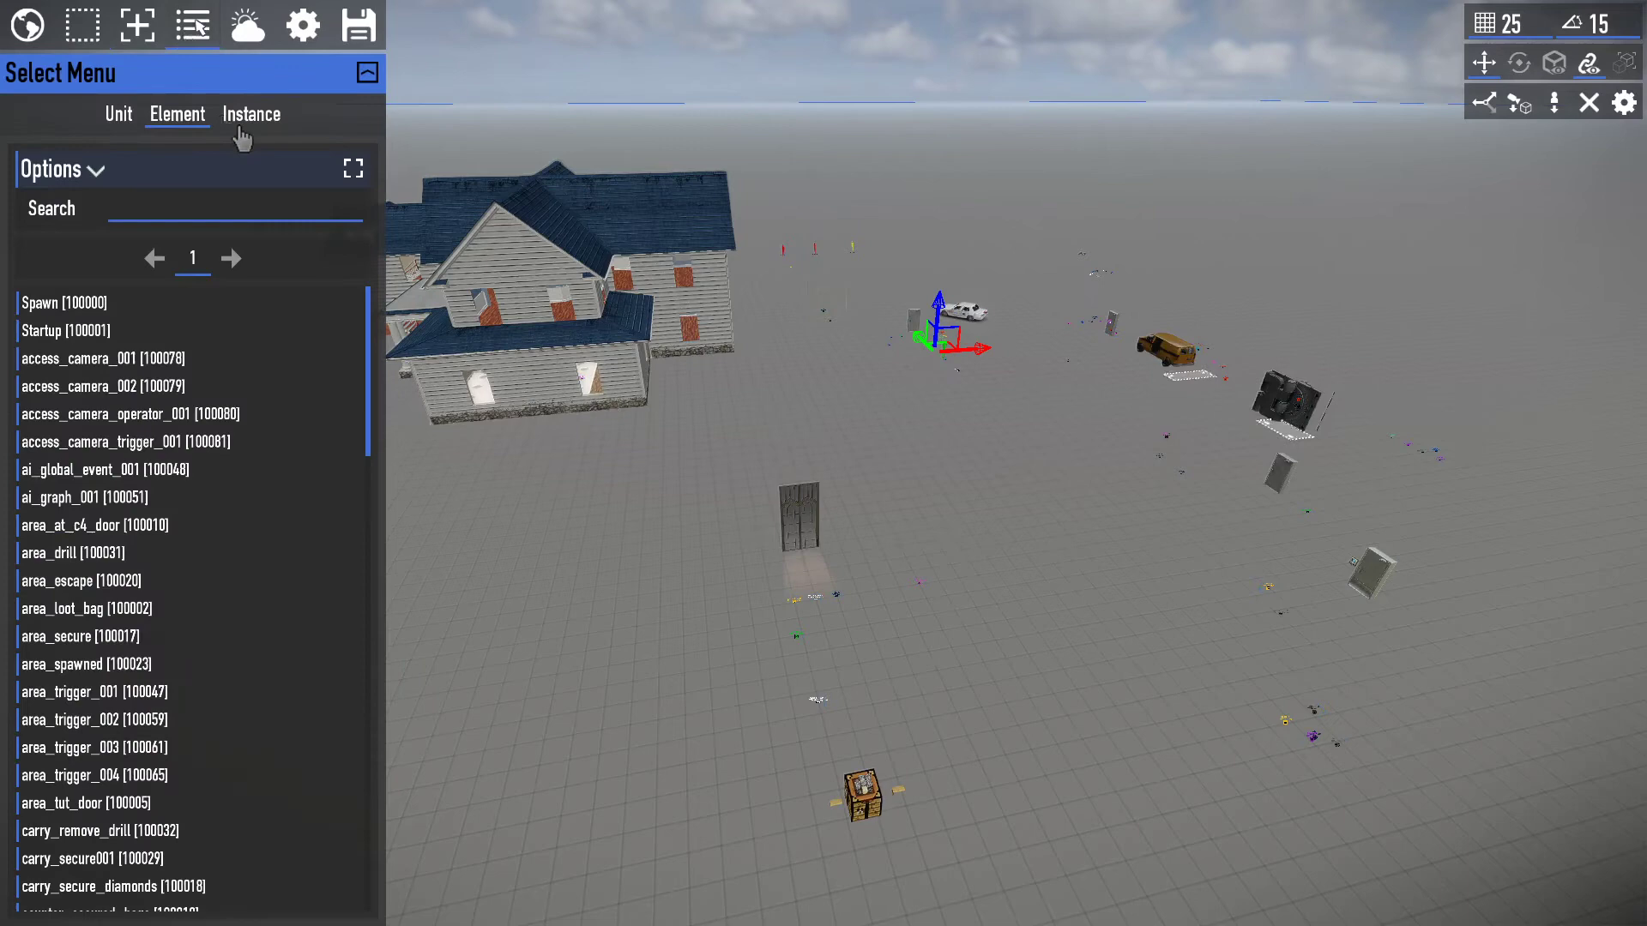
left_click(119, 114)
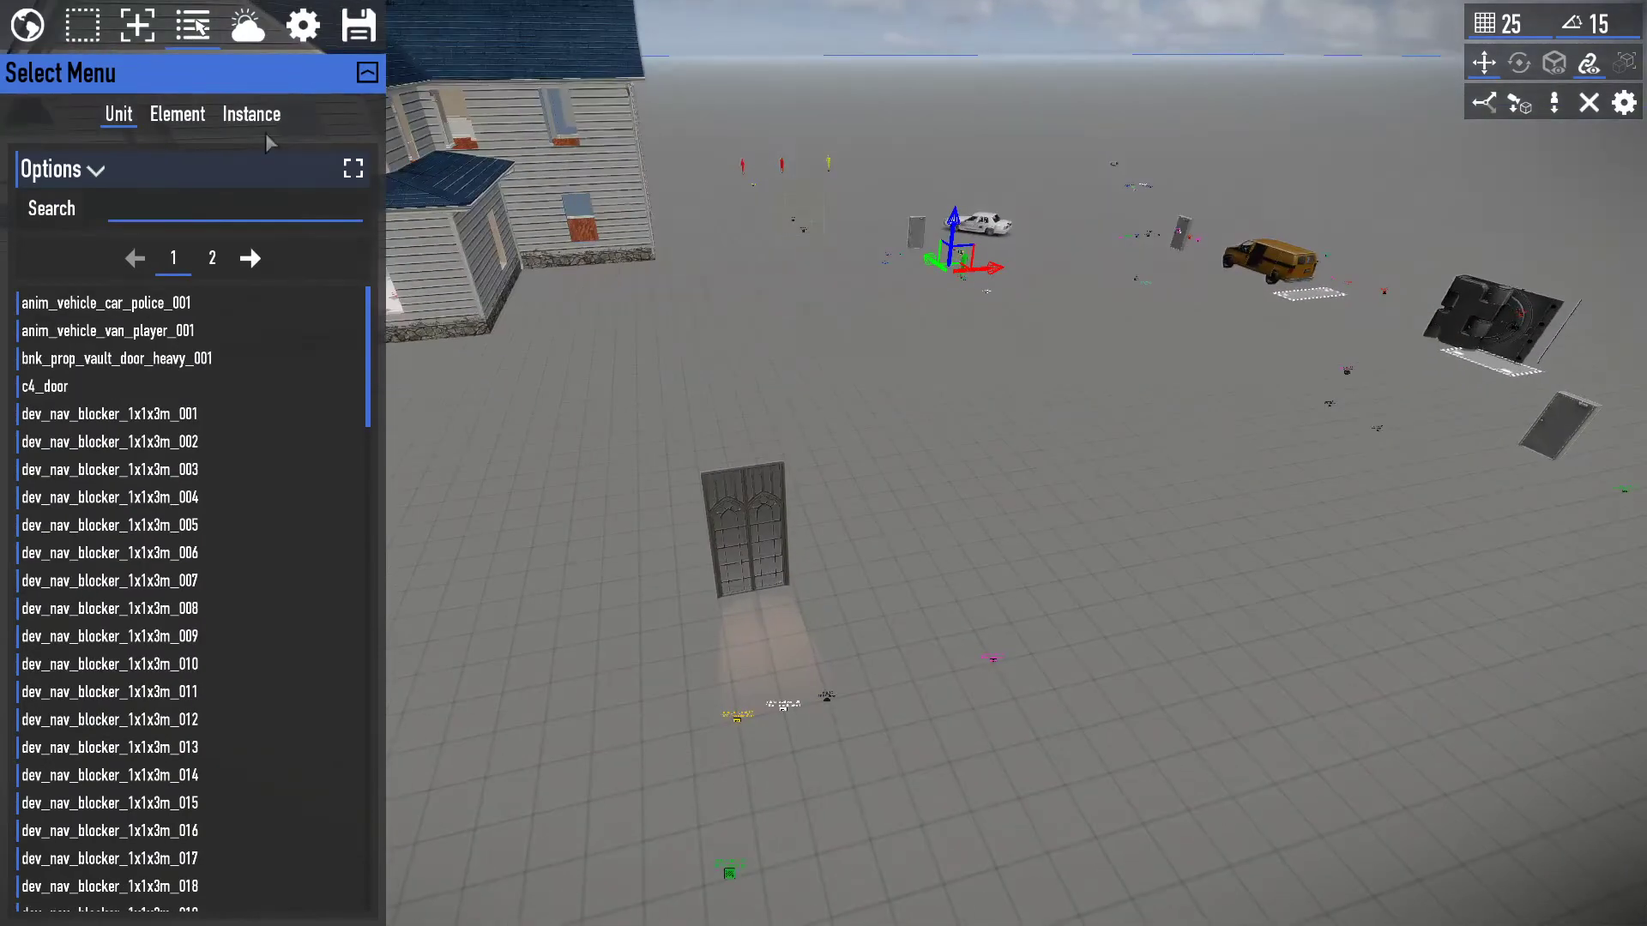
Search the spawnable units for "civilian" and place chl_prop_cardboard_civilian on open ground near the double door, at about x -718, y -2159.
left_click(137, 35)
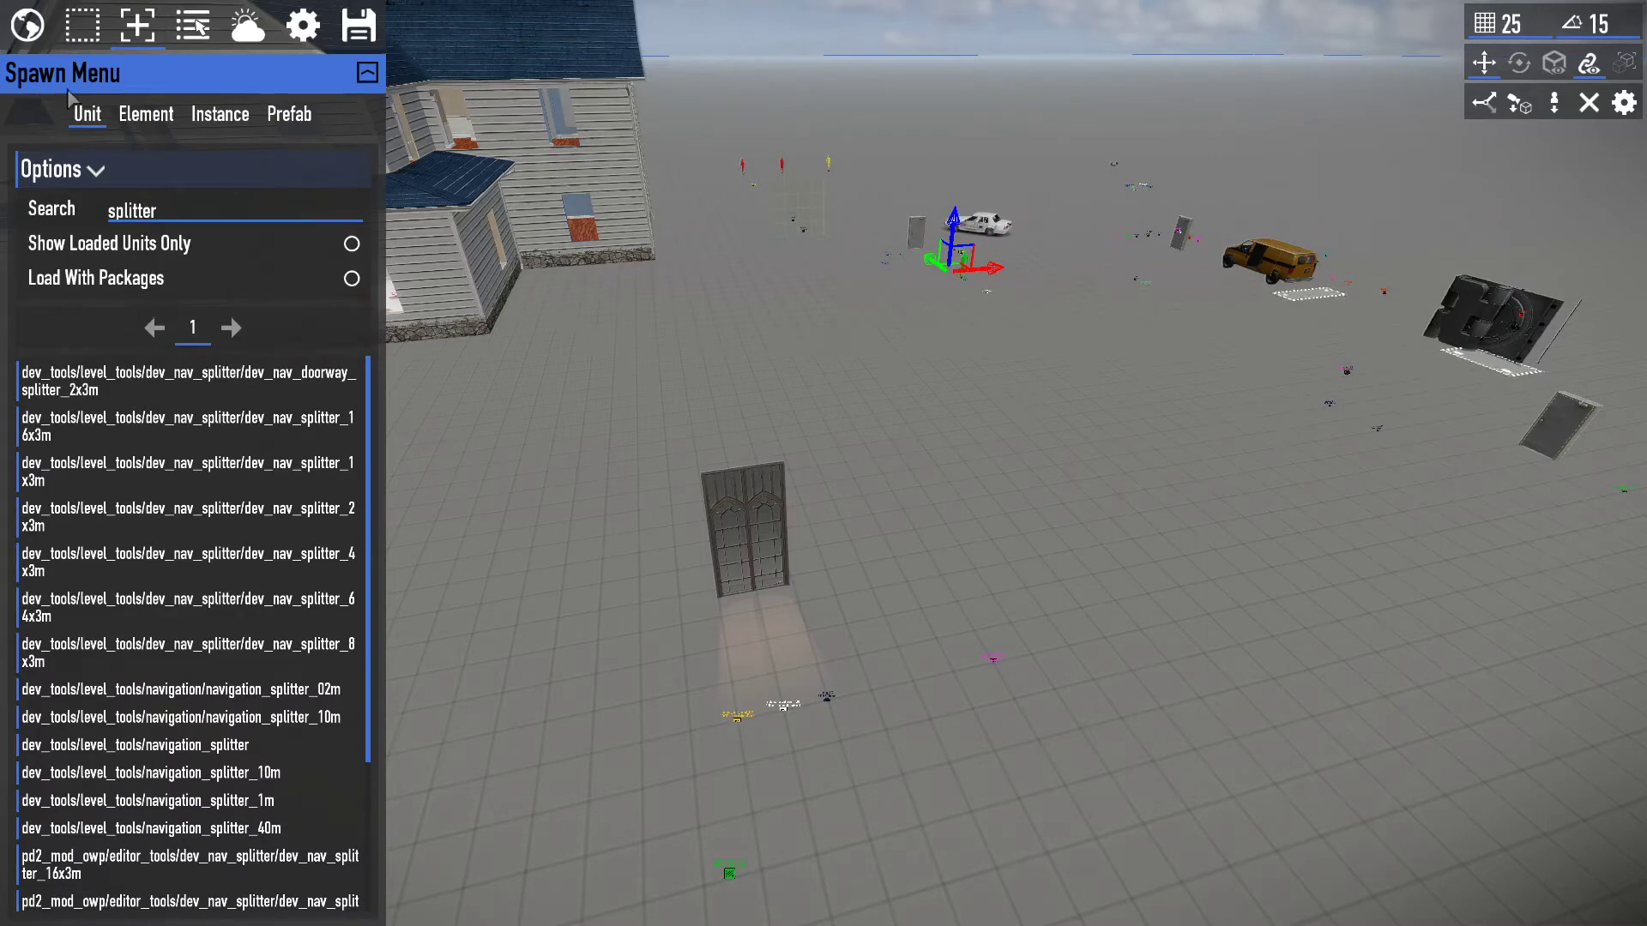
left_click_drag(182, 210, 111, 210)
key("BackSpace")
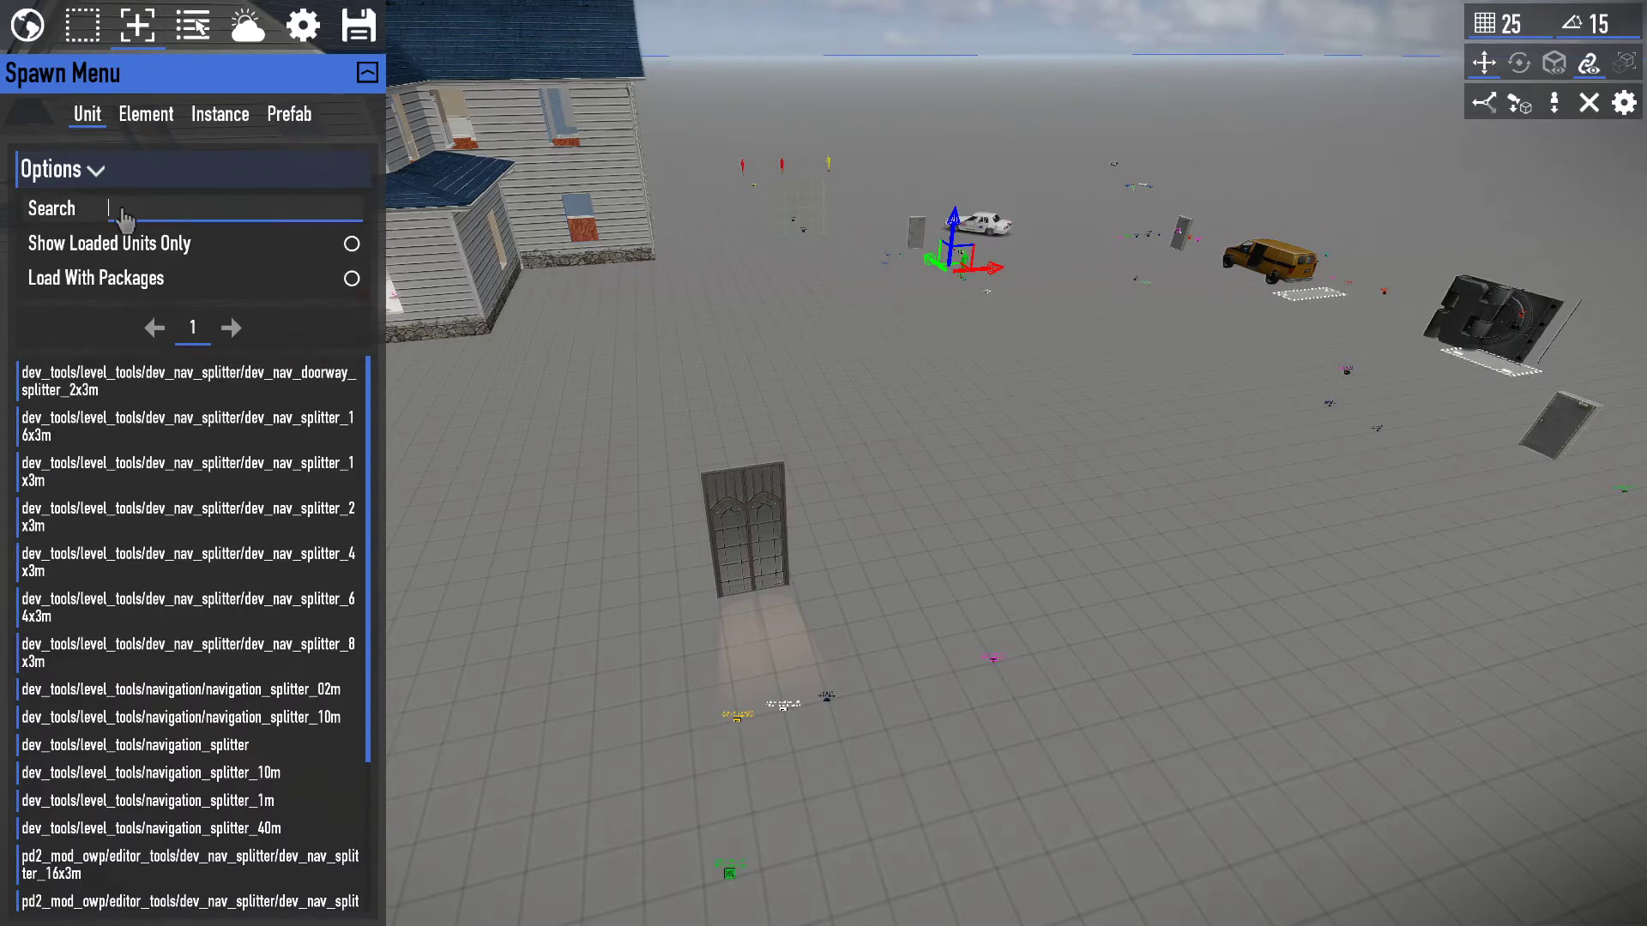
type("S")
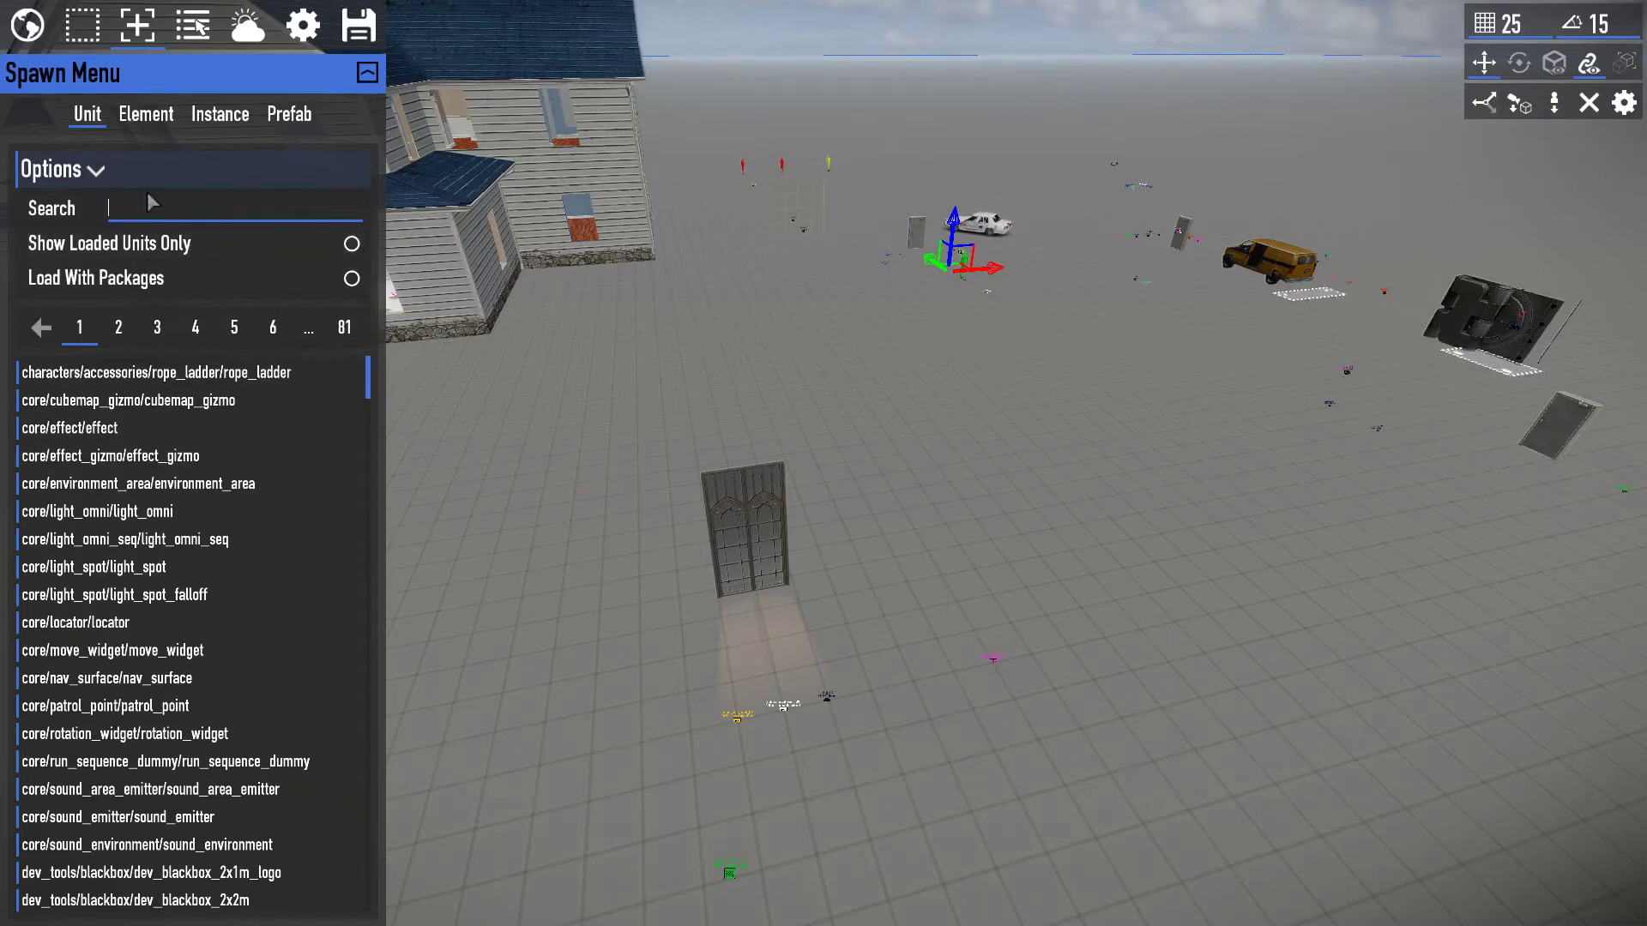
type("ivilian")
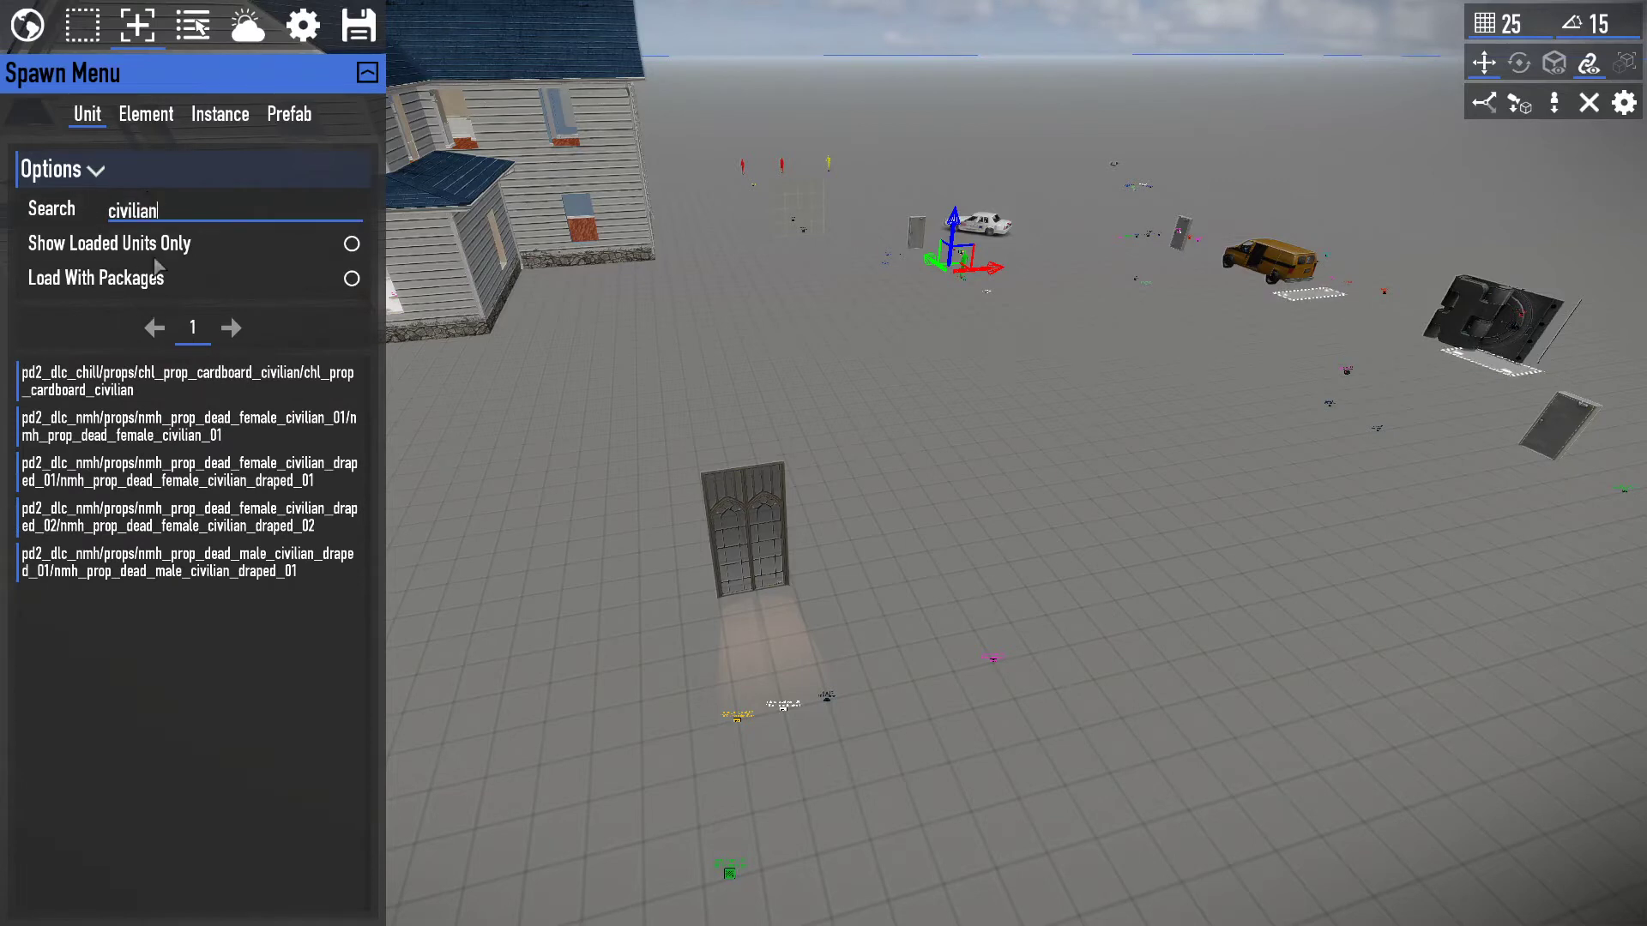
left_click(126, 391)
left_click(1036, 437)
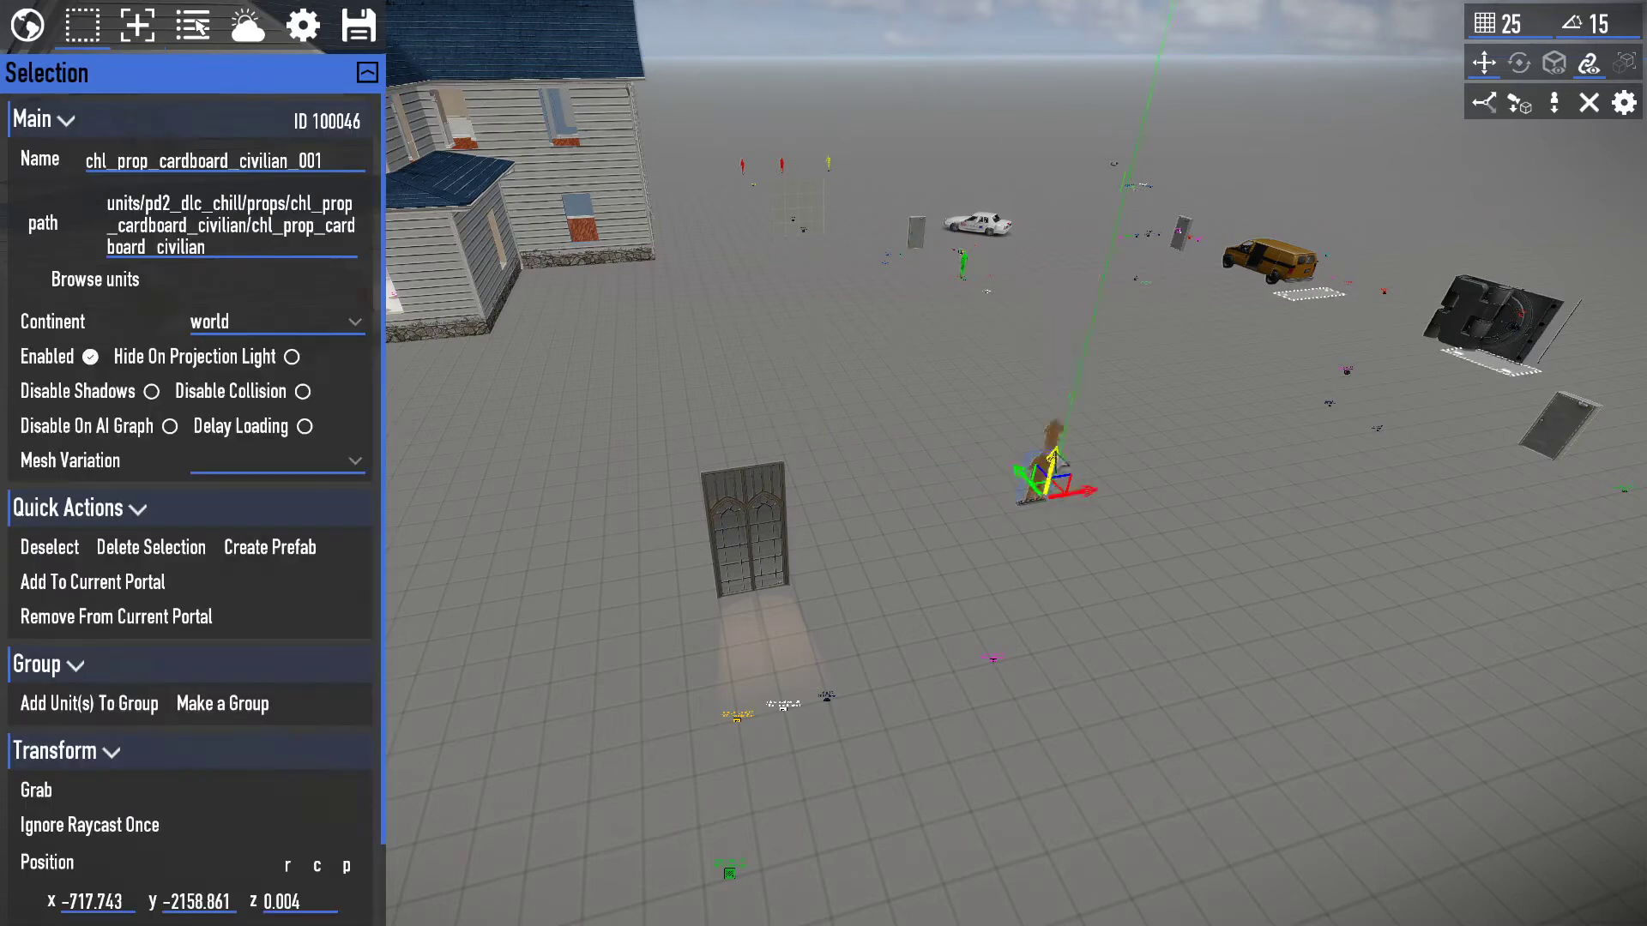
key("w")
right_click_drag(1035, 438, 1347, 381)
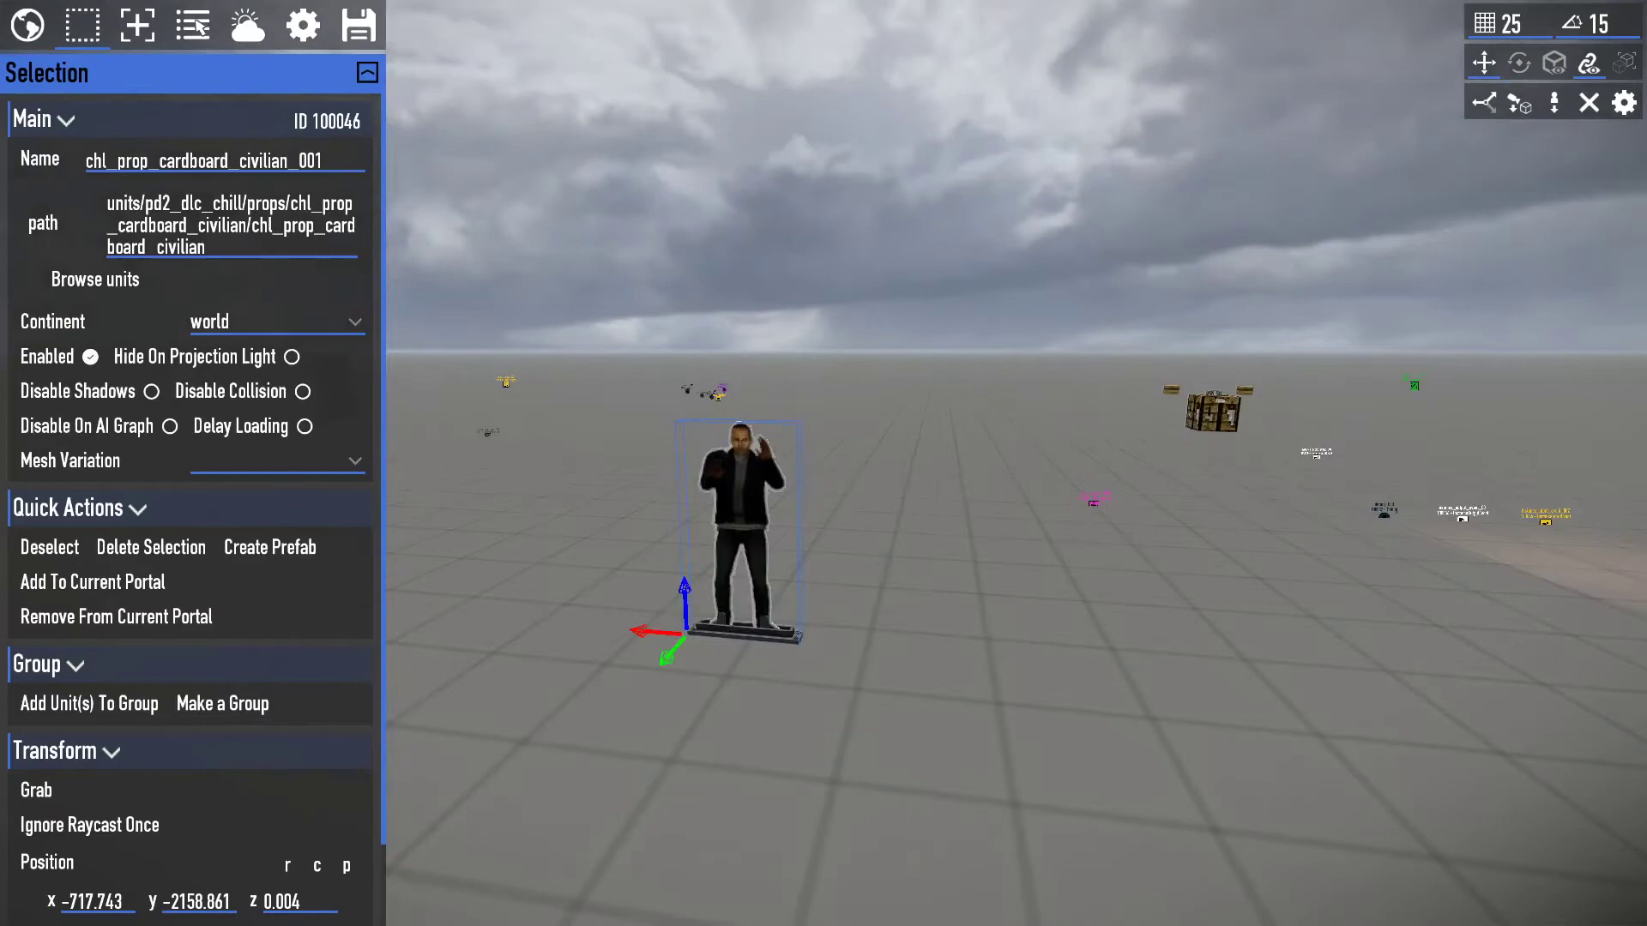
left_click(974, 438)
left_click(729, 506)
Search the level's loaded assets for "civ" and inspect where the chl_prop_cardboard_civilian unit is loaded from.
left_click(27, 24)
left_click(49, 370)
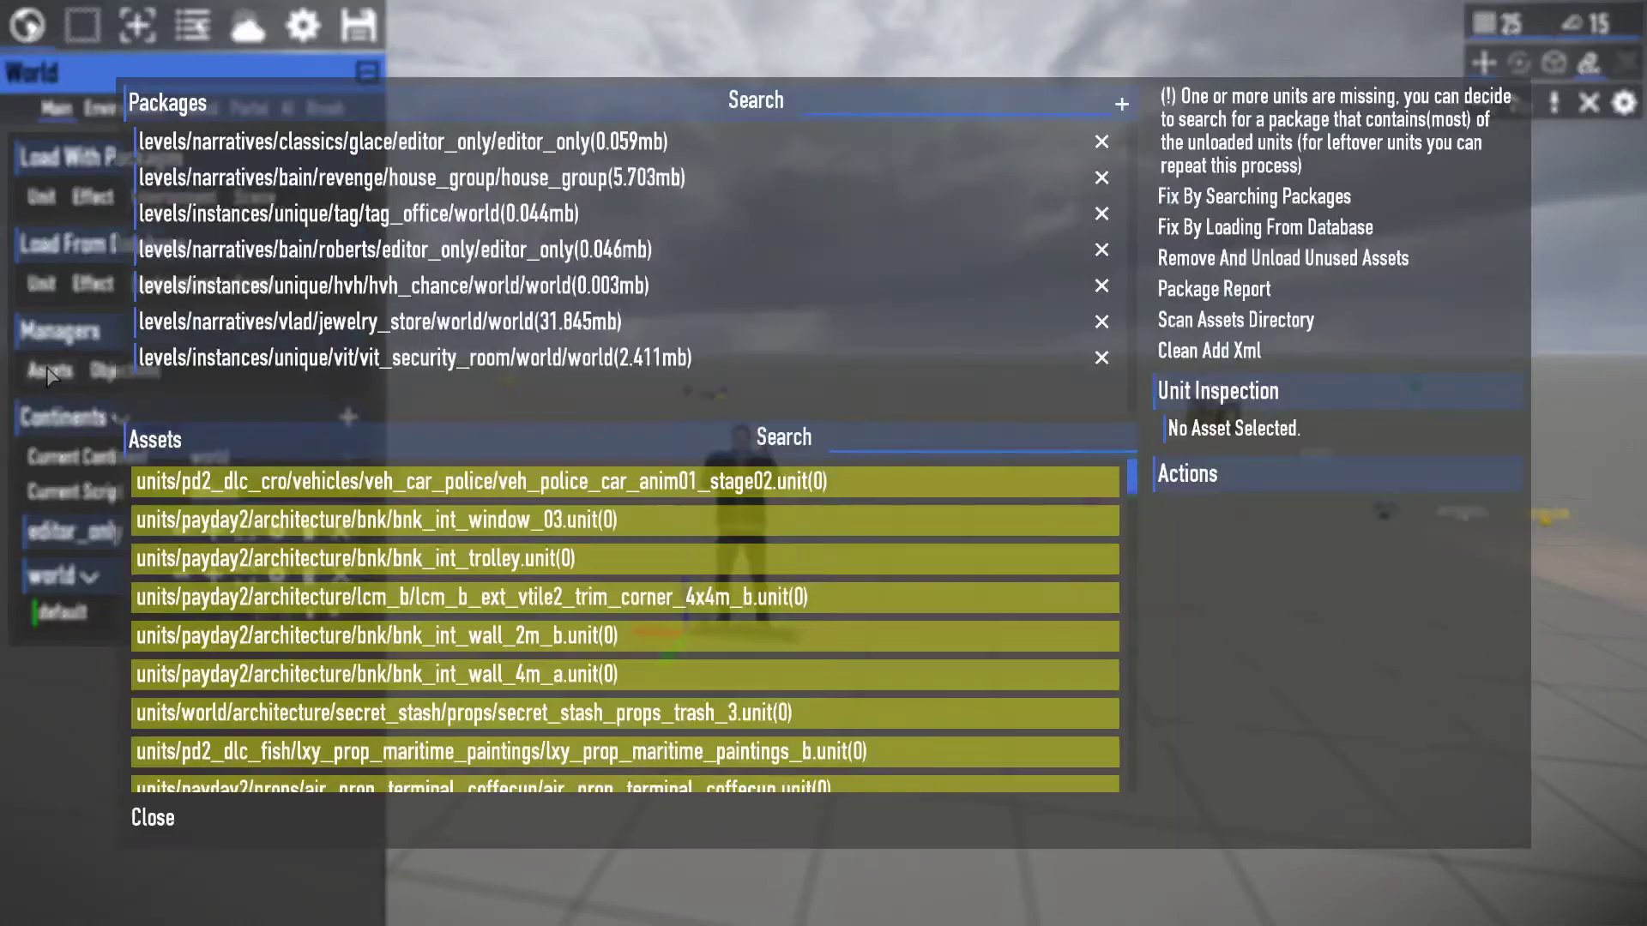
scroll(729, 571, "down", 10)
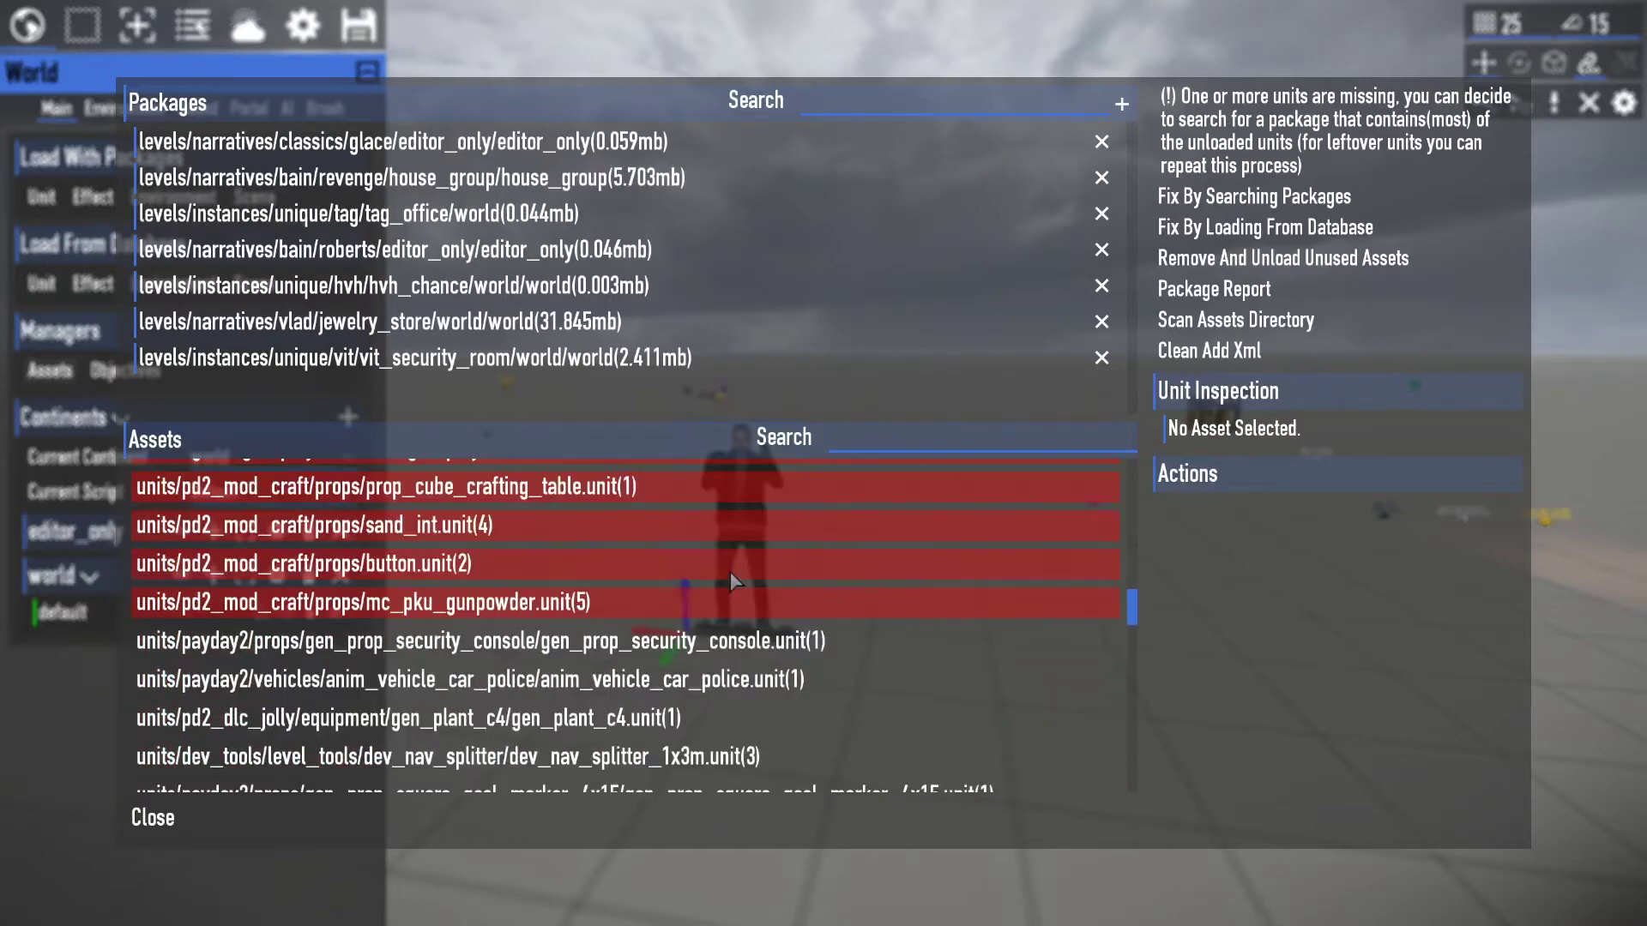
scroll(735, 588, "up", 5)
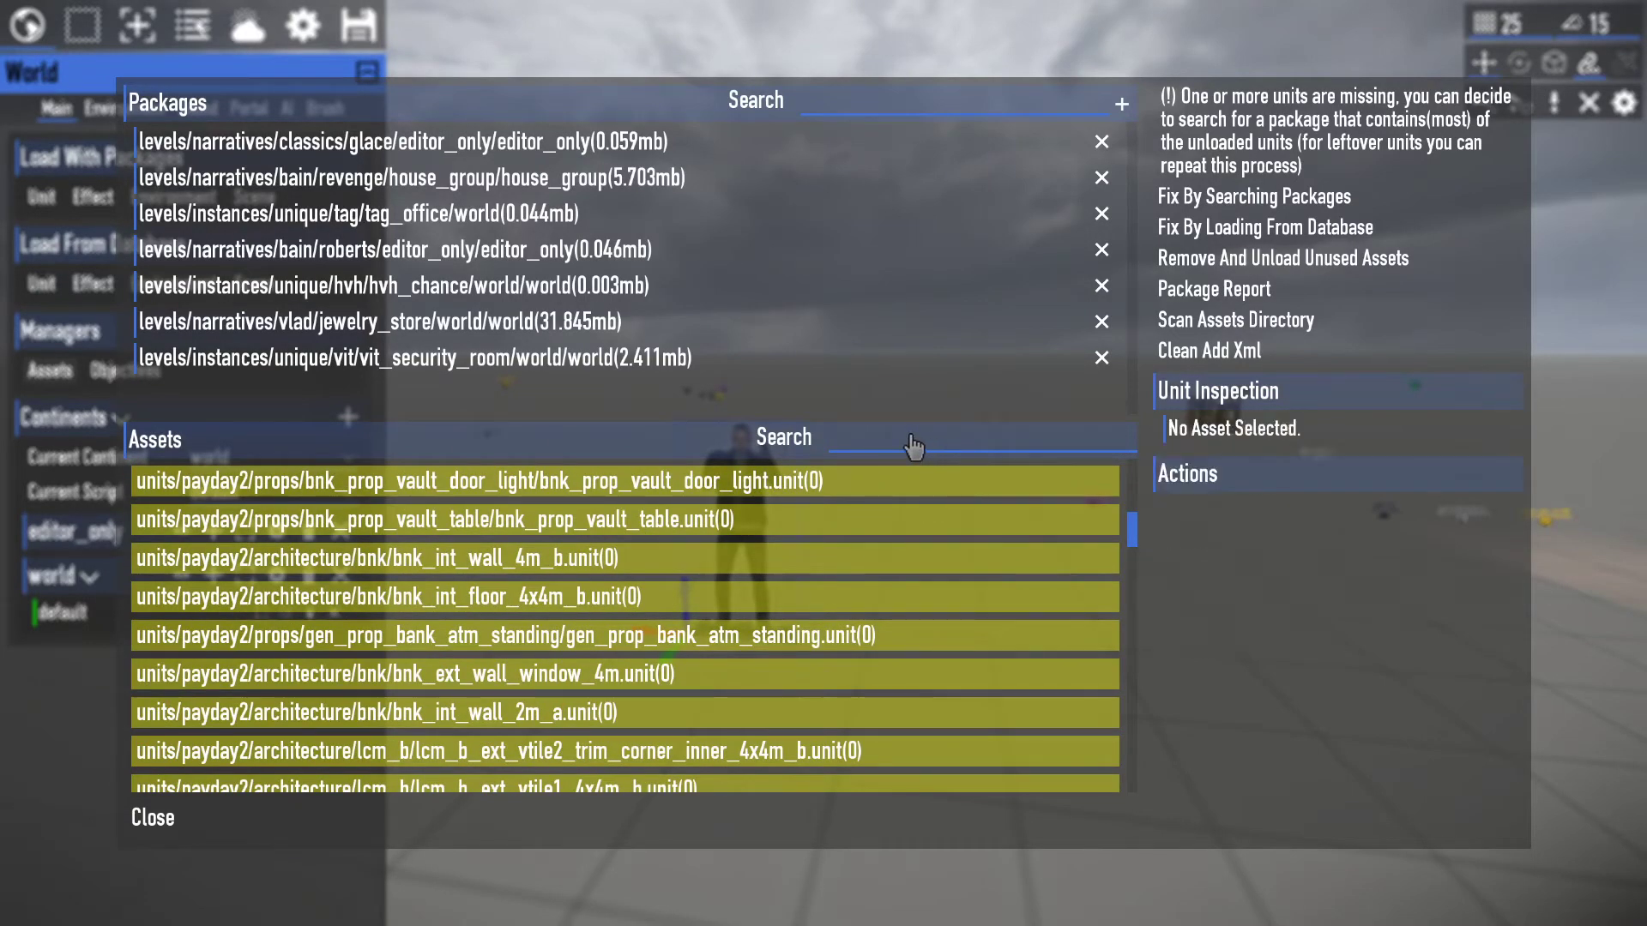
scroll(866, 472, "up", 3)
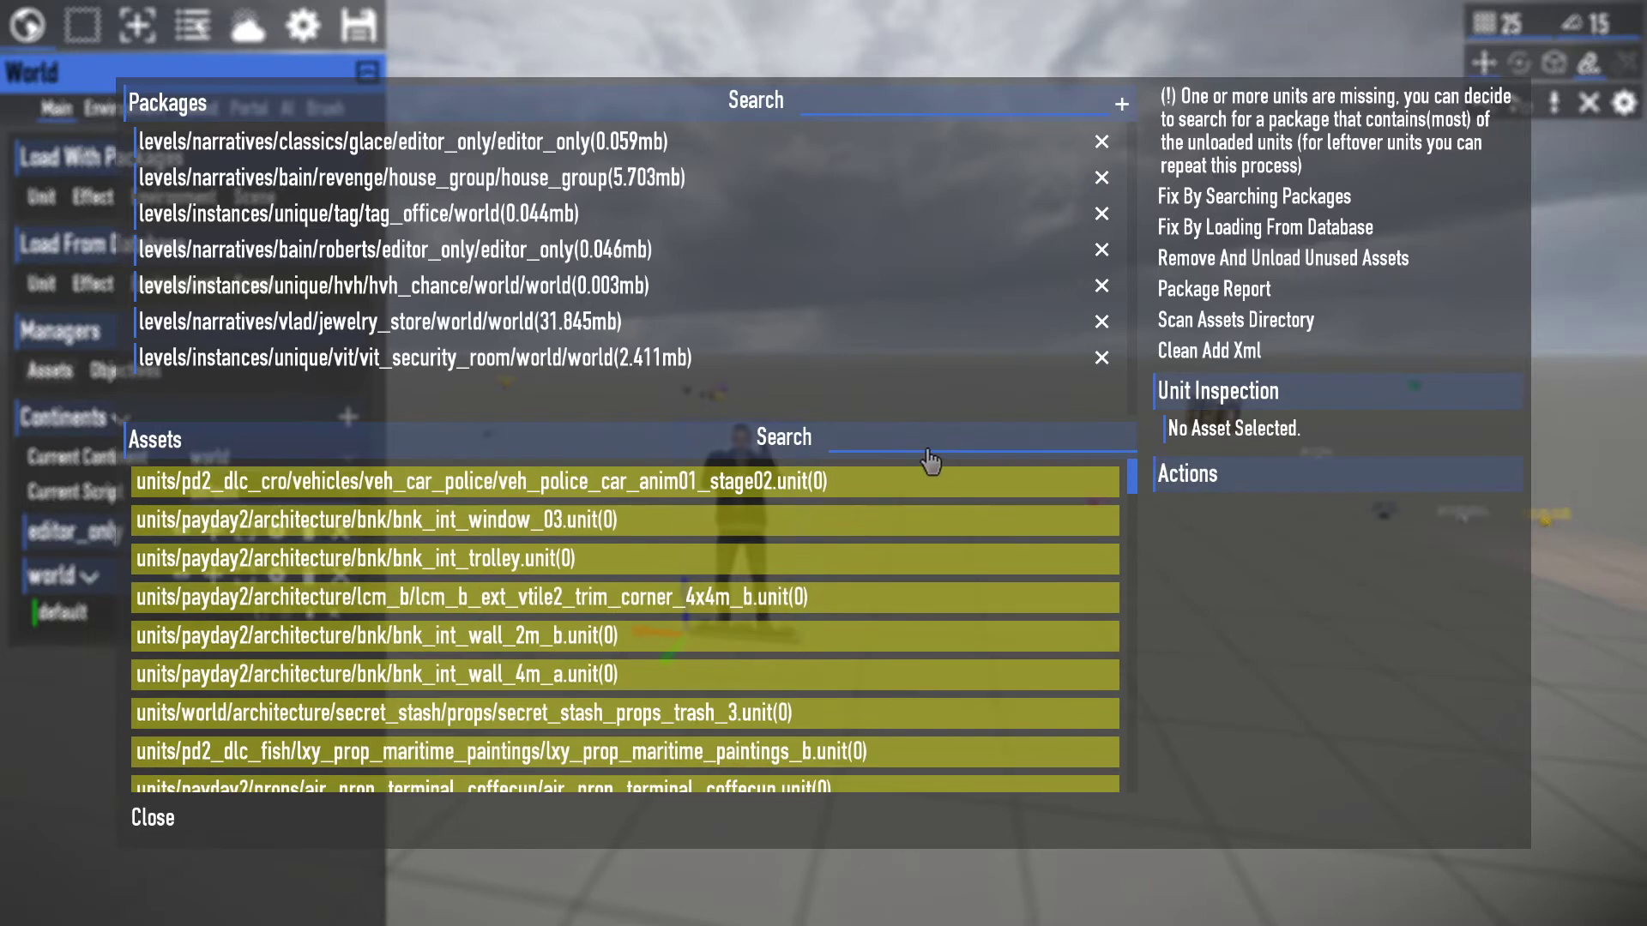
left_click(926, 460)
type("civ")
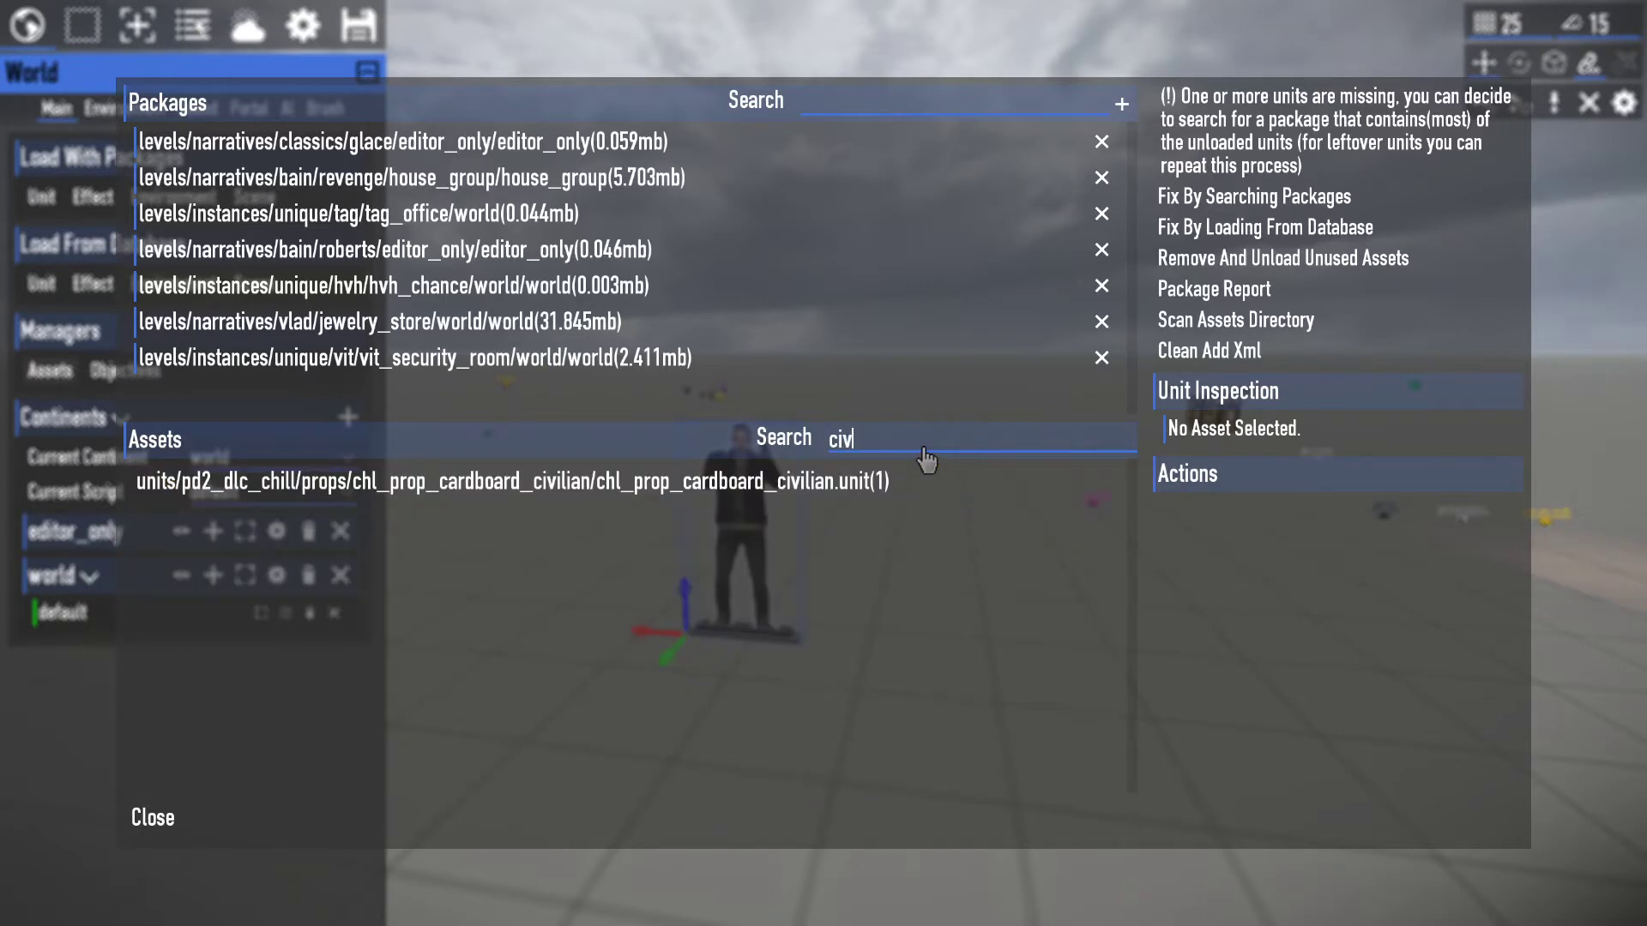
left_click(1051, 480)
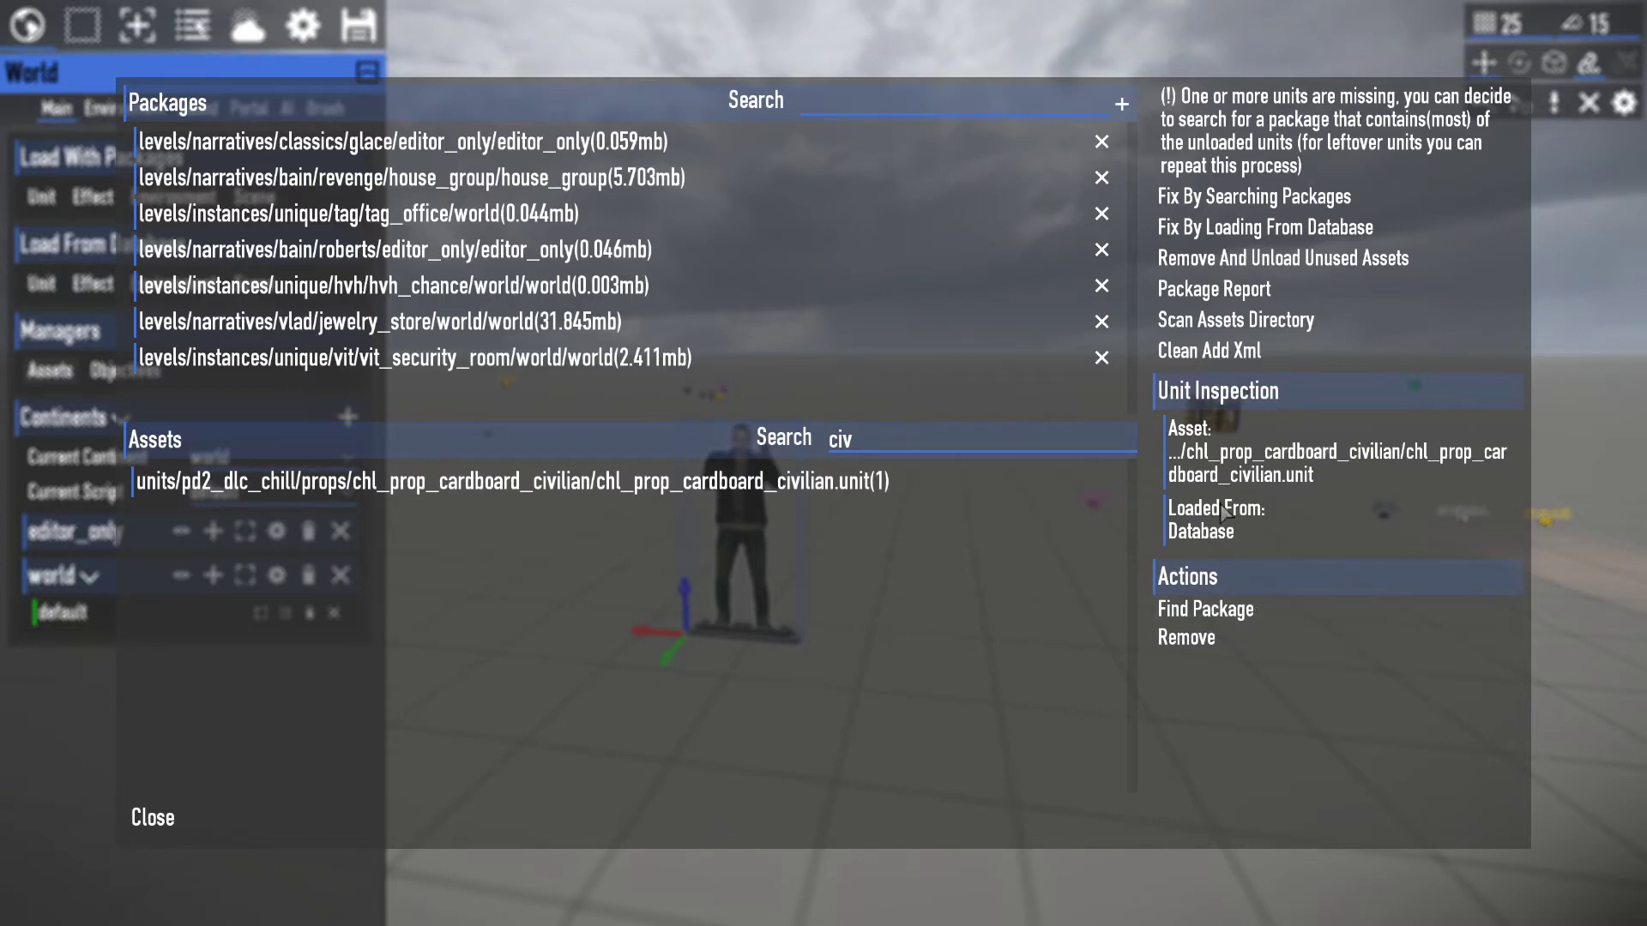
key("Escape")
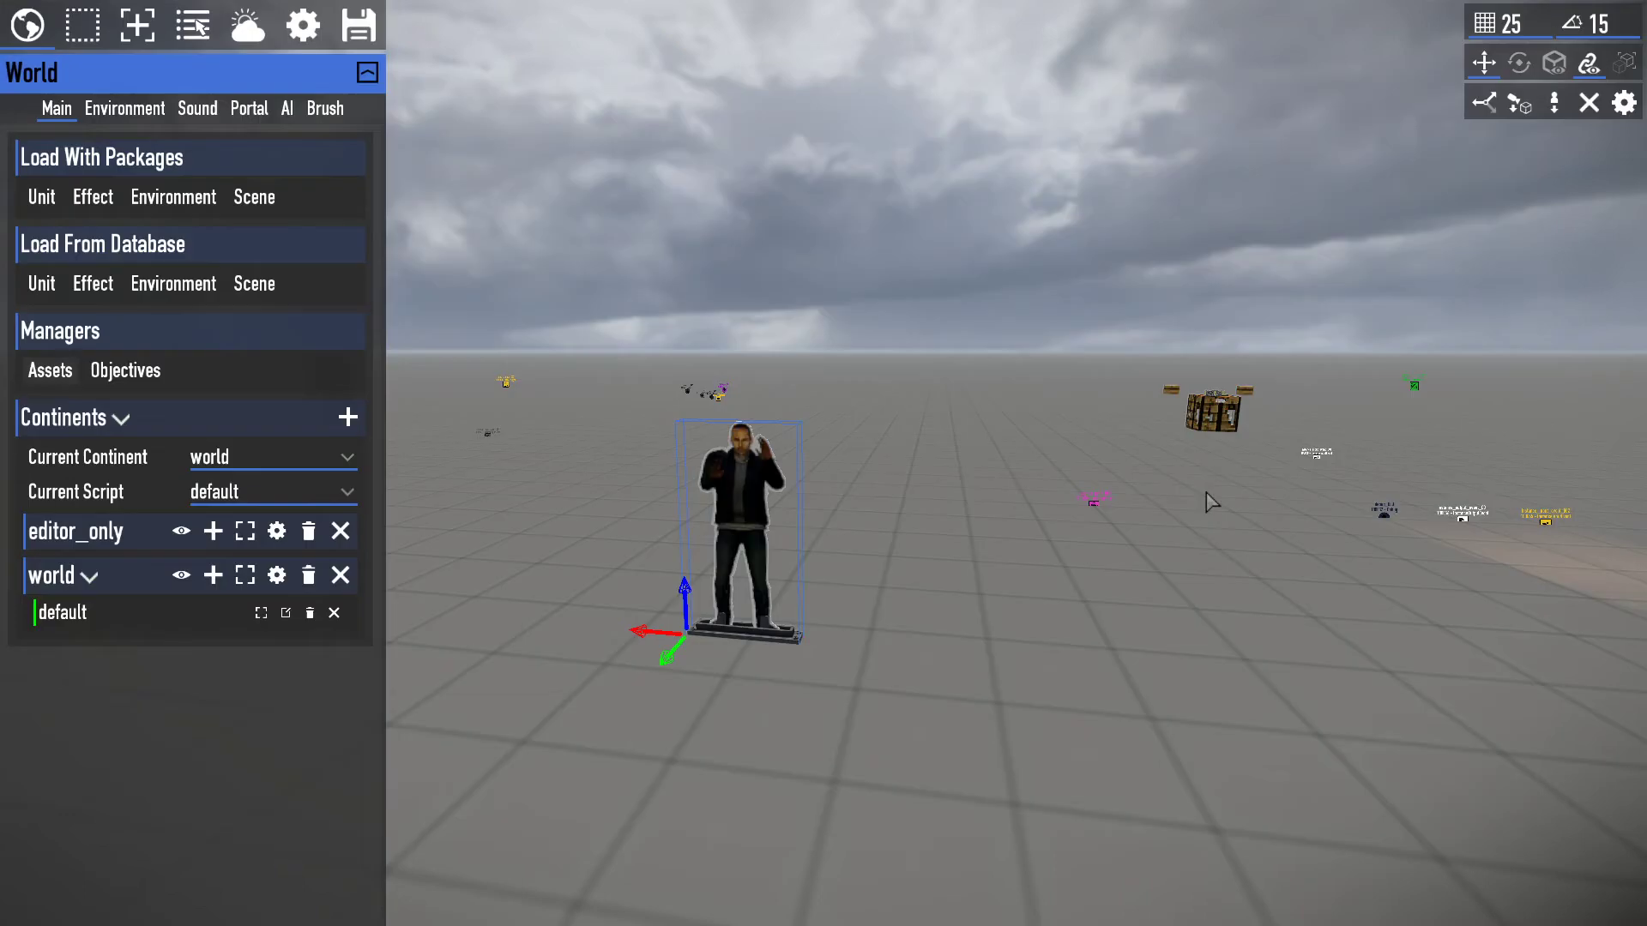
Reselect the cardboard civilian and fly the camera around it.
right_click(859, 587)
left_click(750, 511)
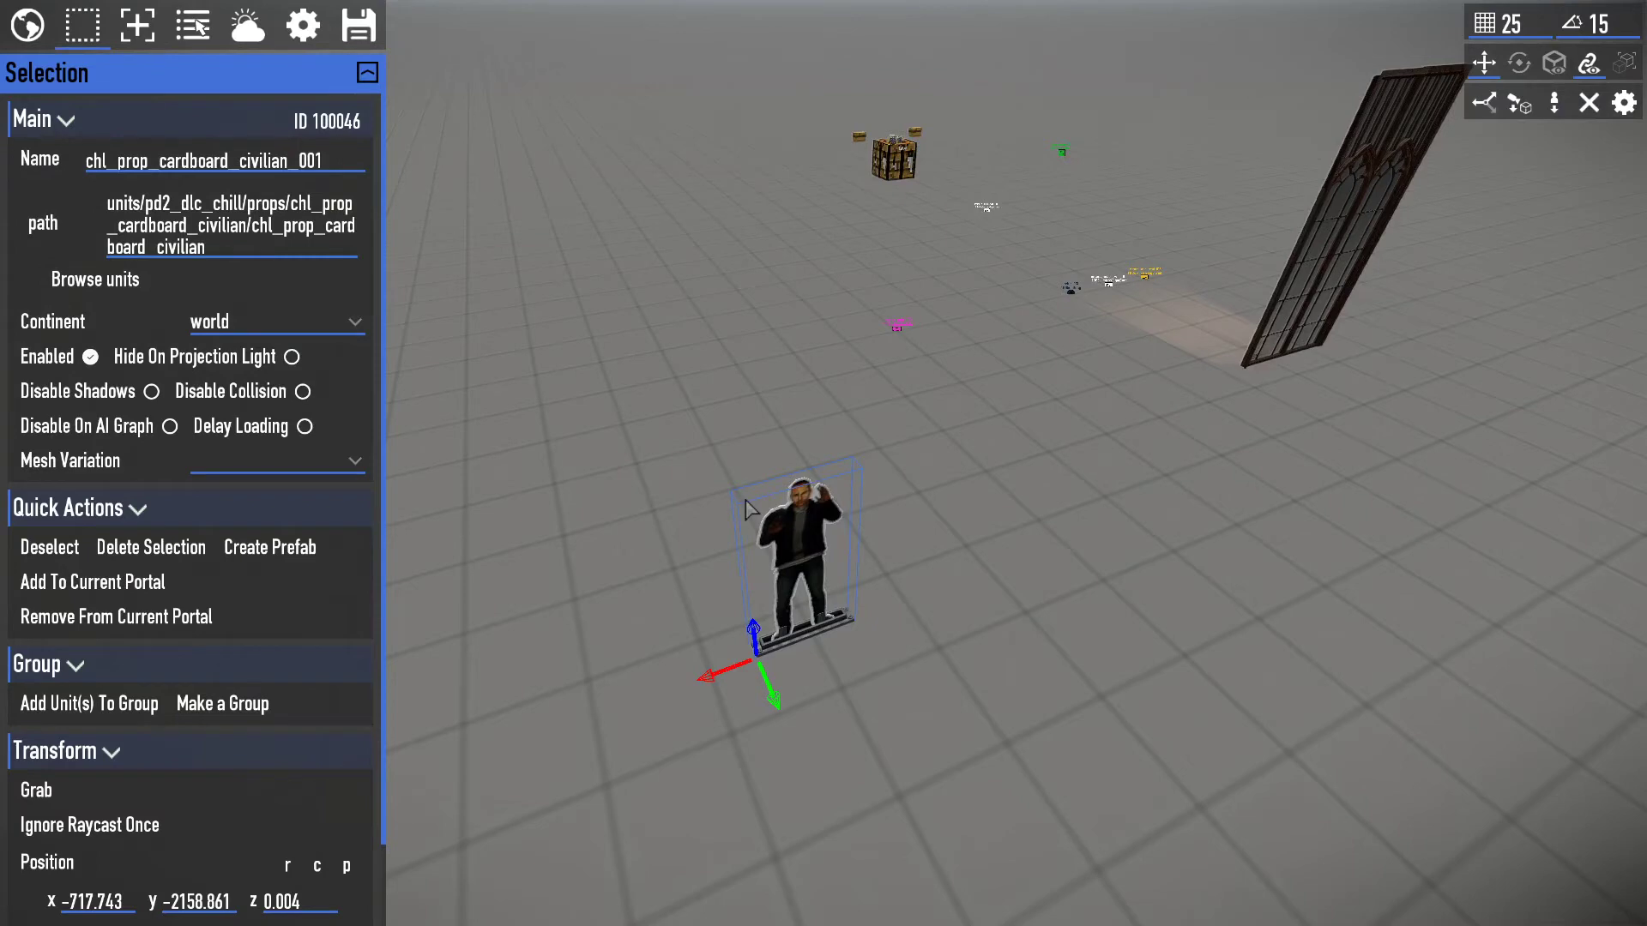
key("shift+s")
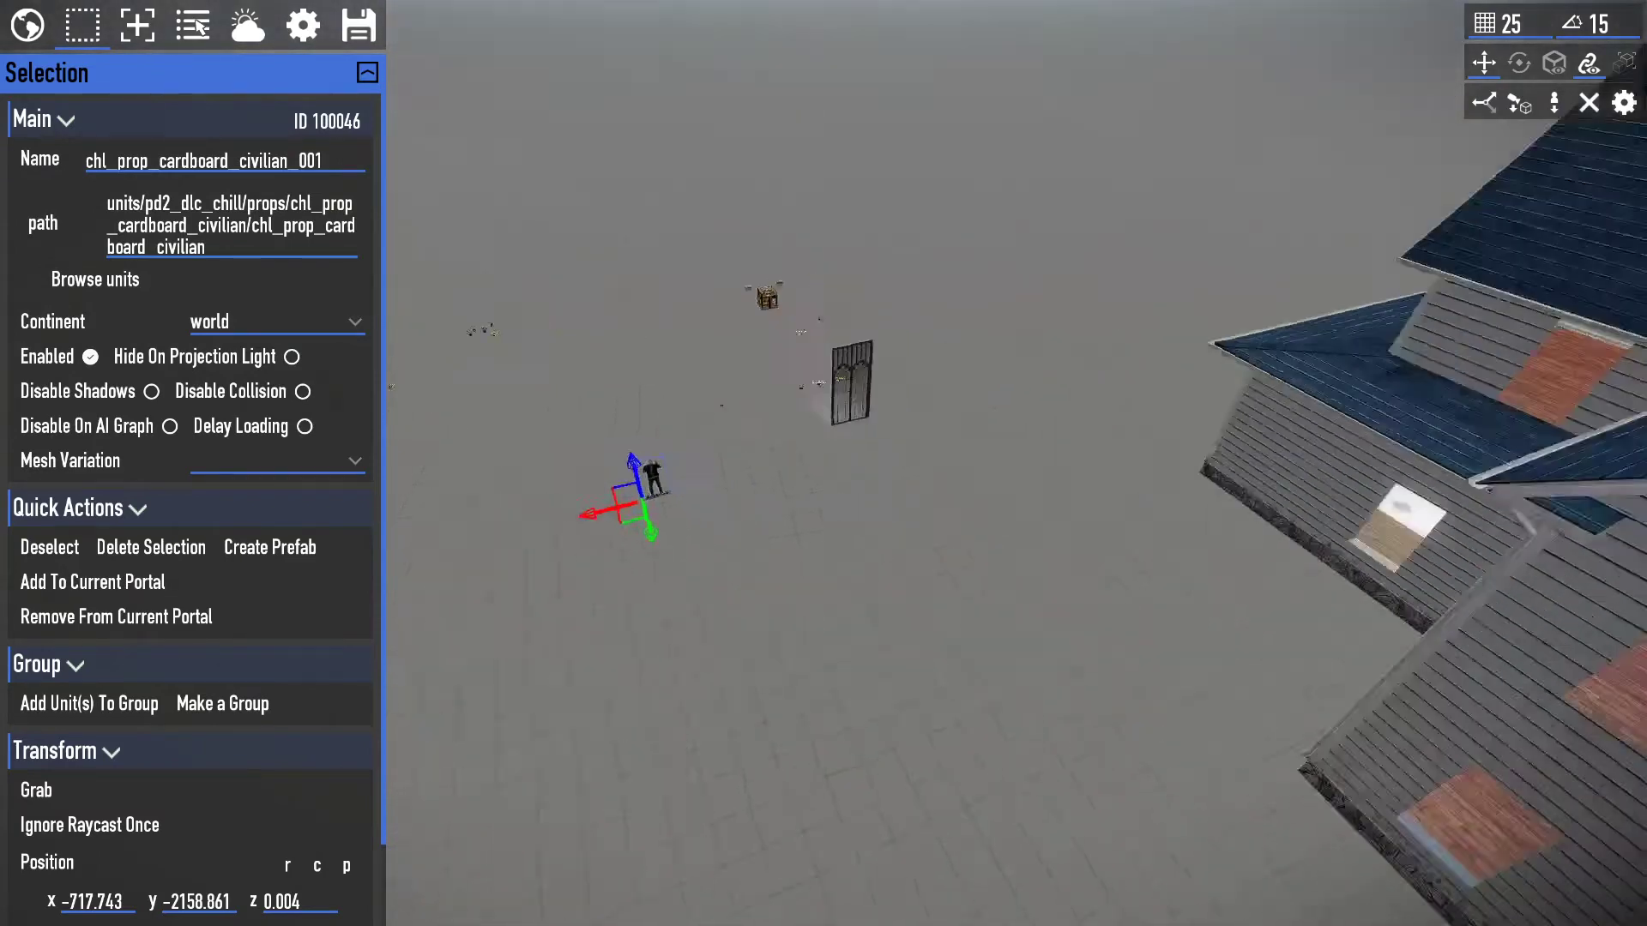
key("shift+a")
key("shift+w")
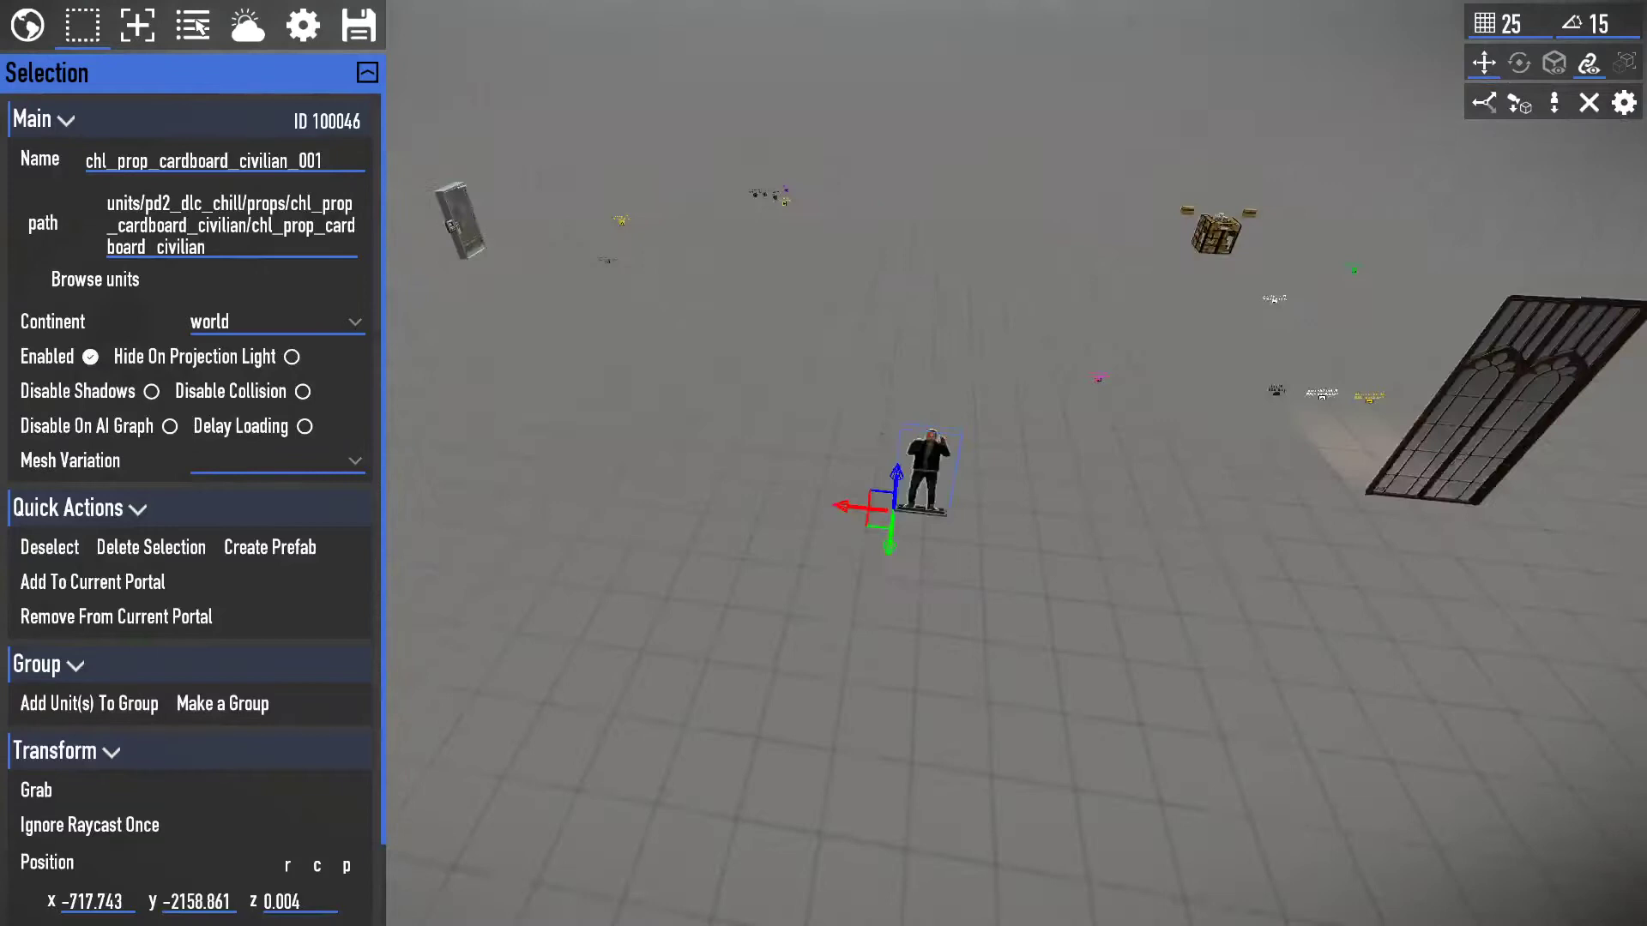
Keep the spawnable unit list limited to loaded units, clear the "civilian" search and browse the first page.
left_click(137, 26)
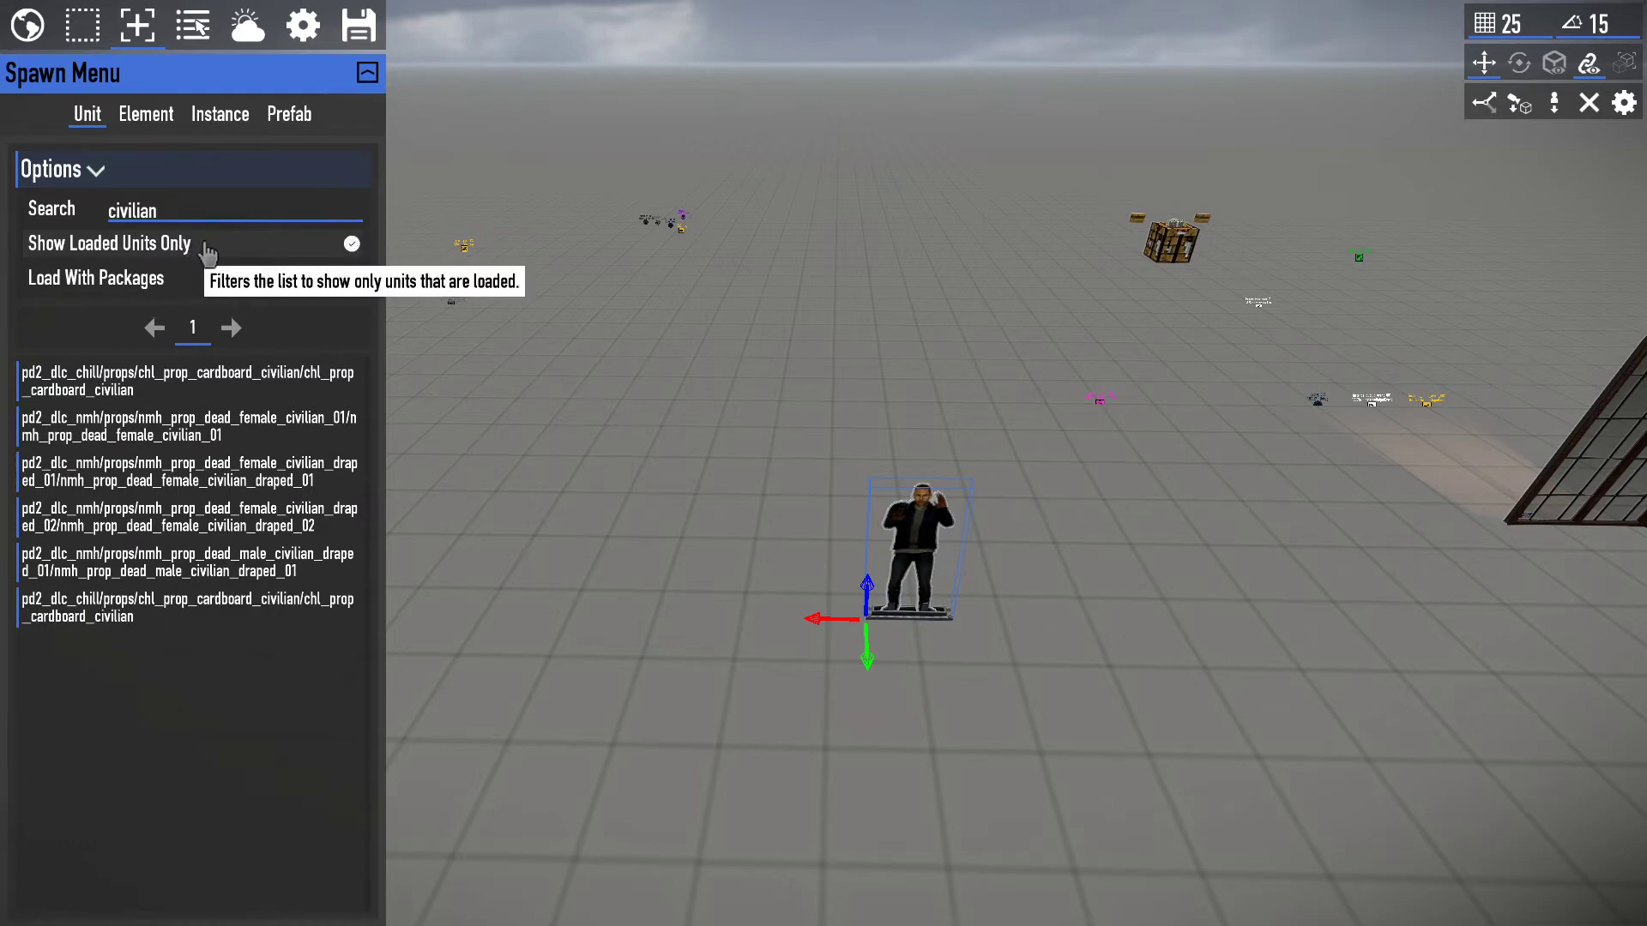
left_click(200, 248)
left_click(129, 221)
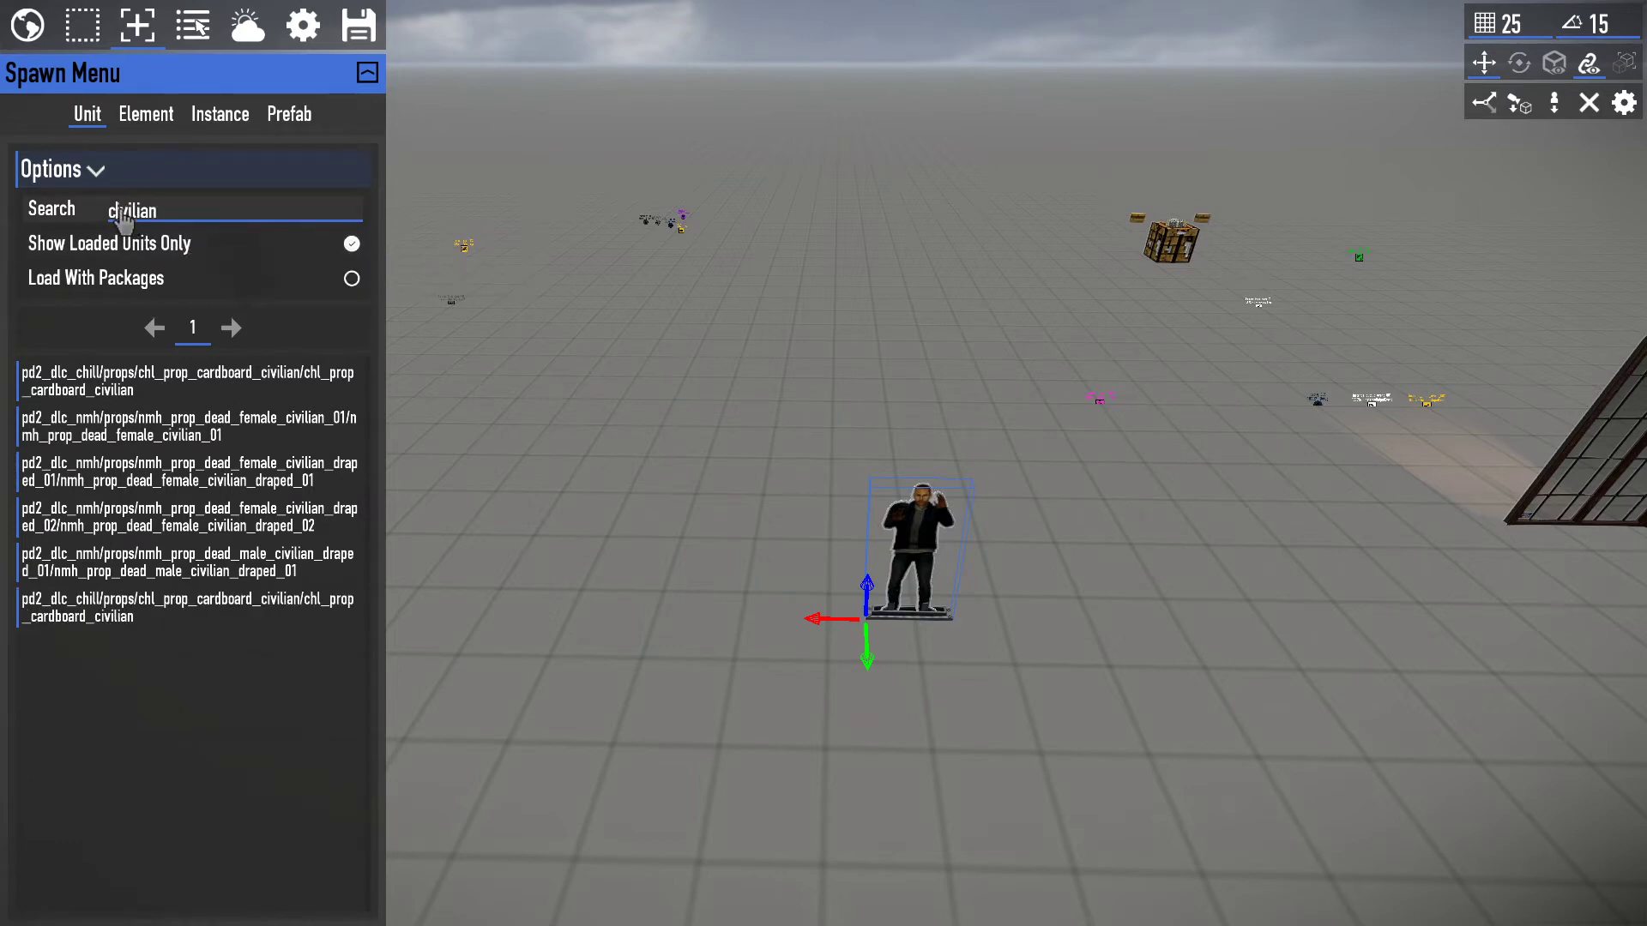
key("BackSpace")
left_click(172, 211)
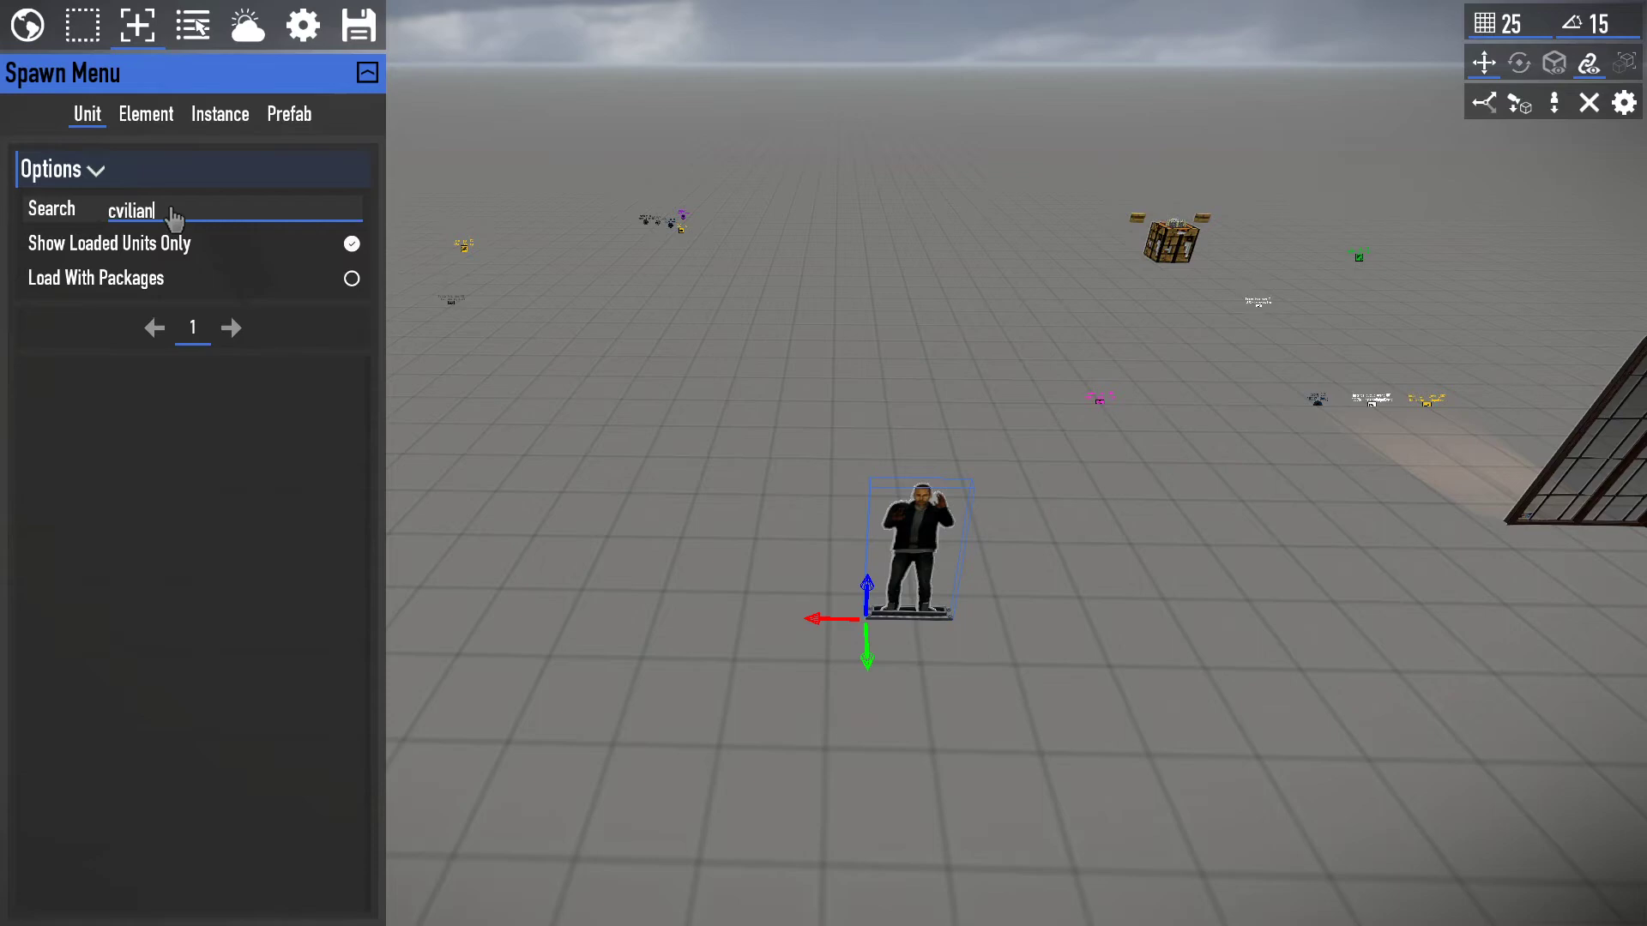
key("ctrl+a")
key("BackSpace")
scroll(288, 627, "down", 8)
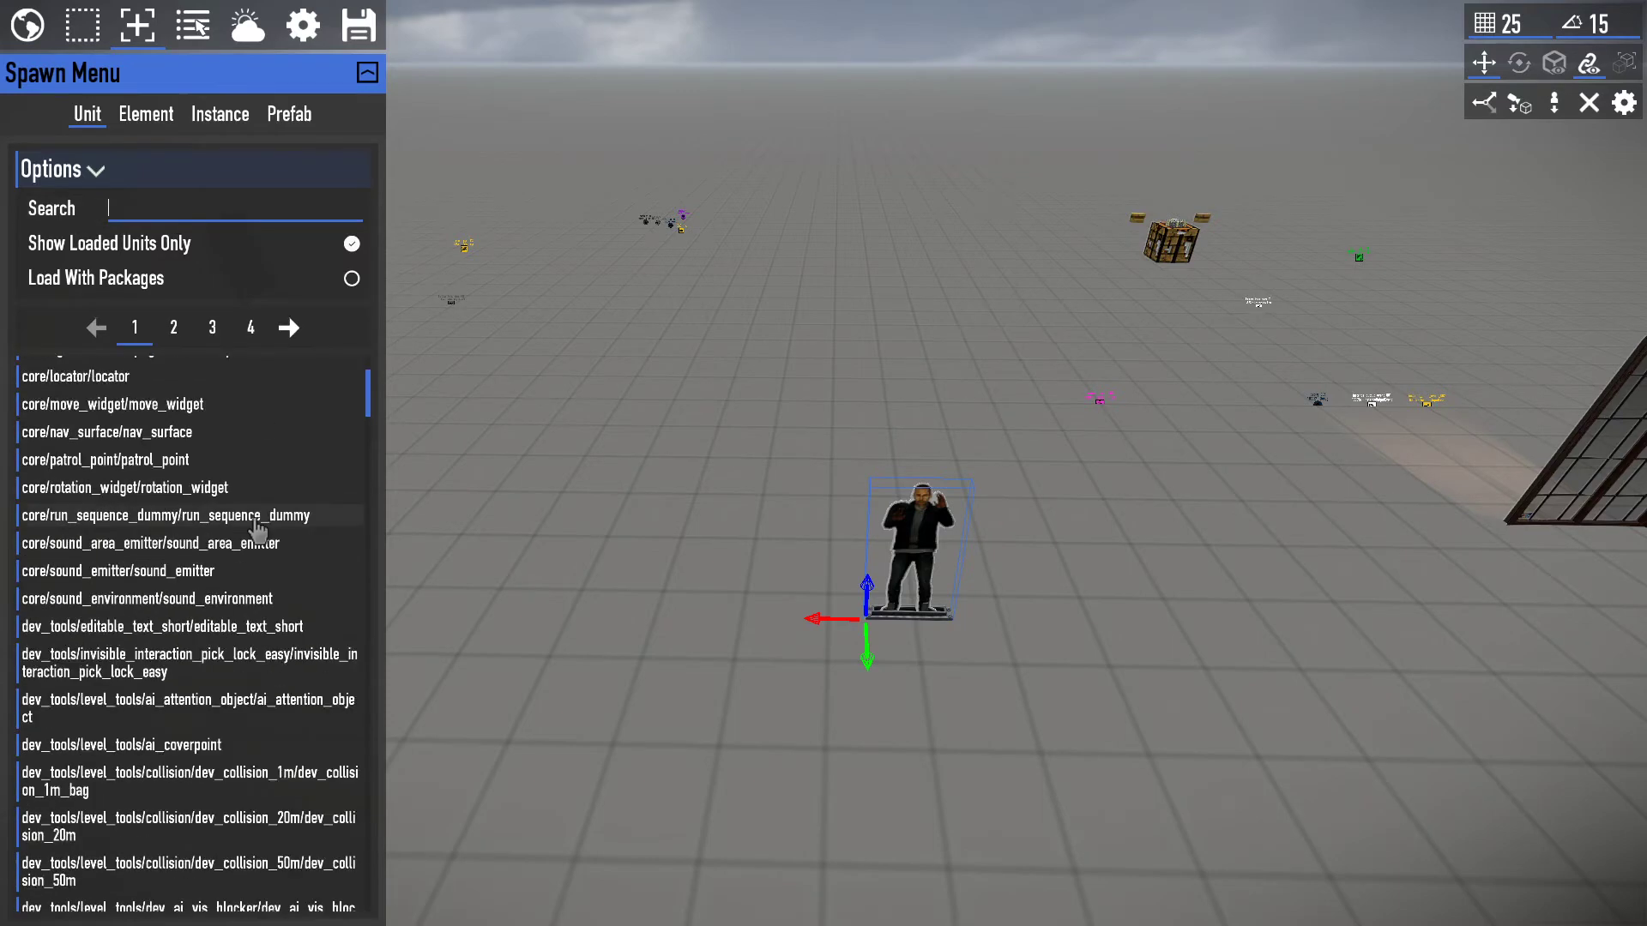
scroll(288, 627, "down", 10)
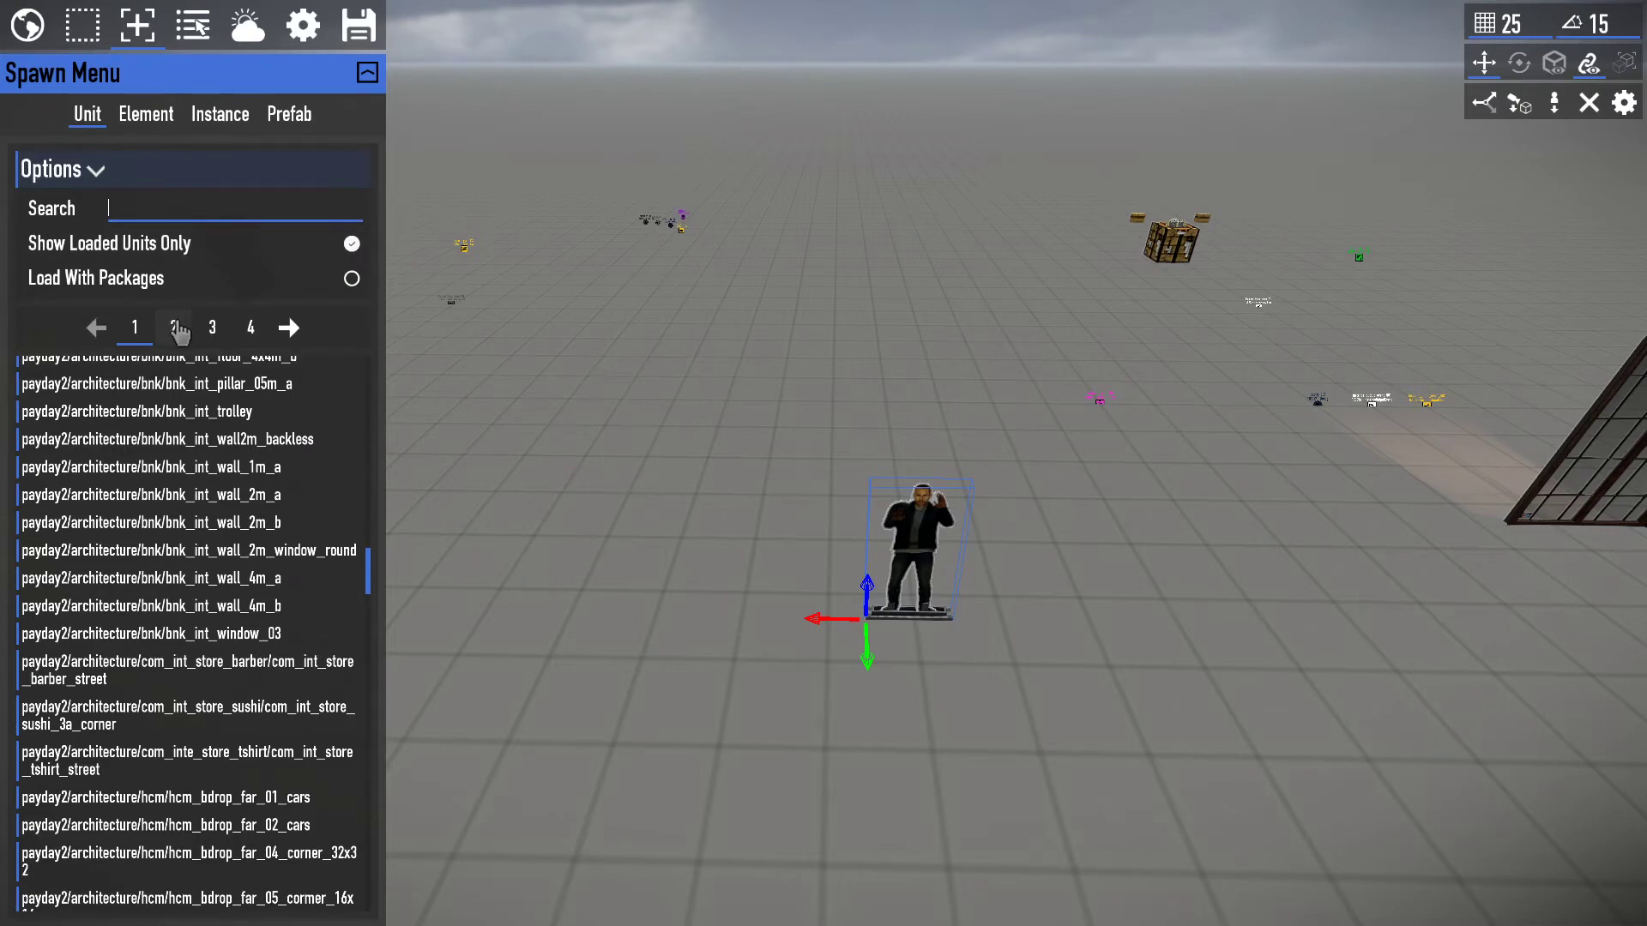
Place world/street/street_bench from page 4 of the loaded units on open ground near the cardboard civilian, at about x -777, y -2982.
left_click(212, 328)
left_click(246, 328)
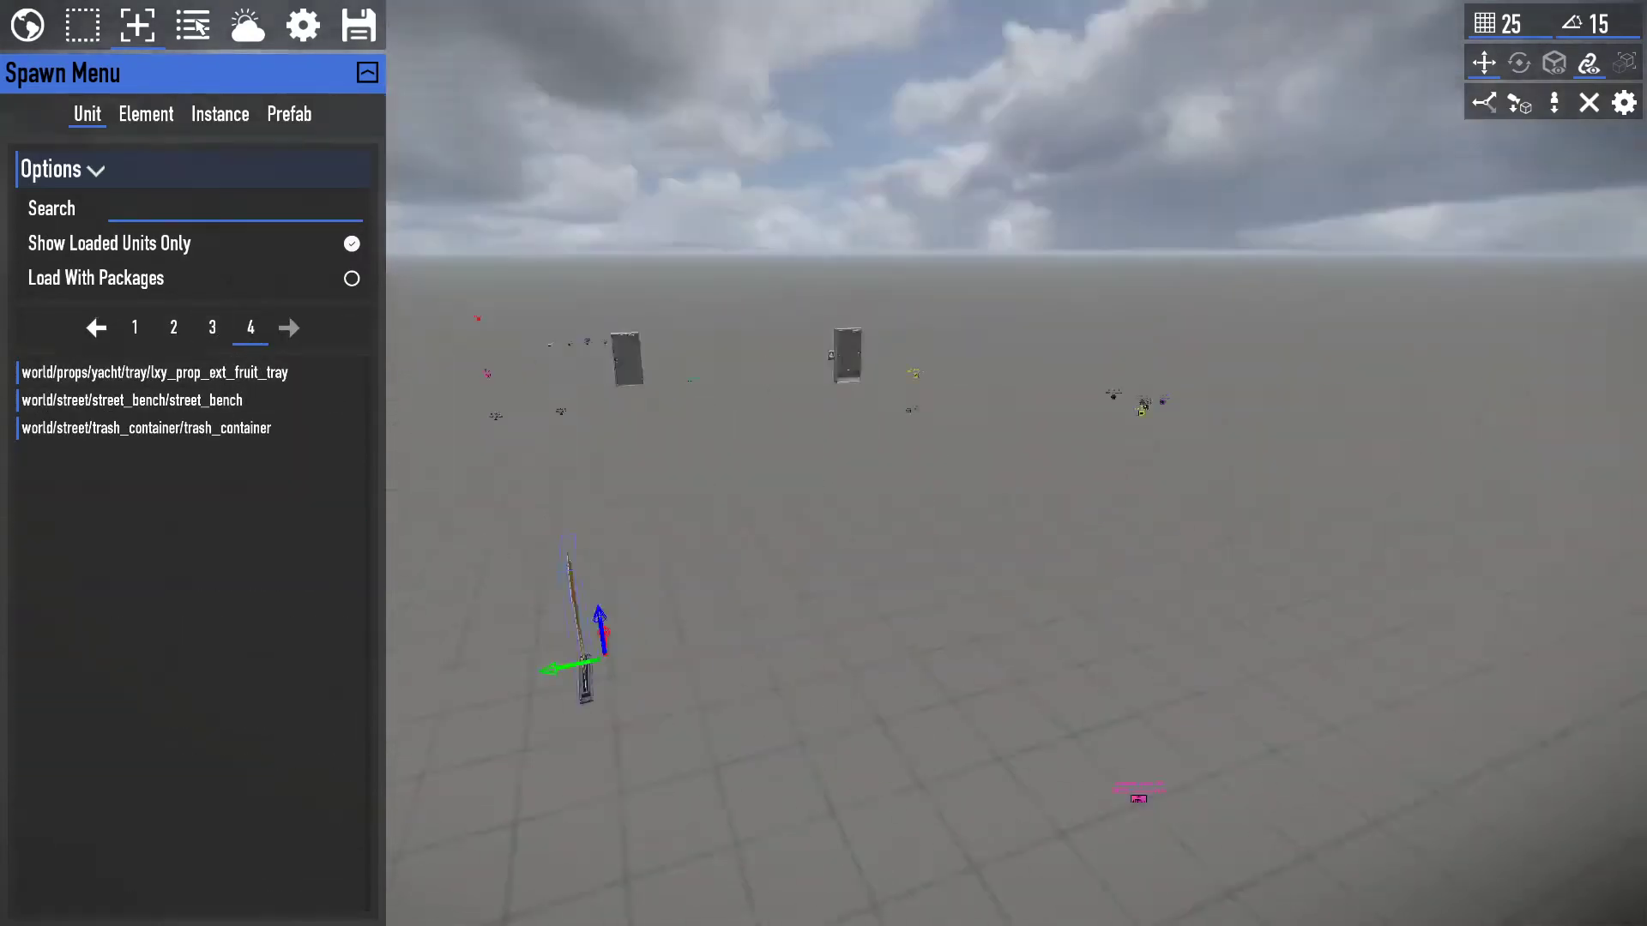
left_click(279, 401)
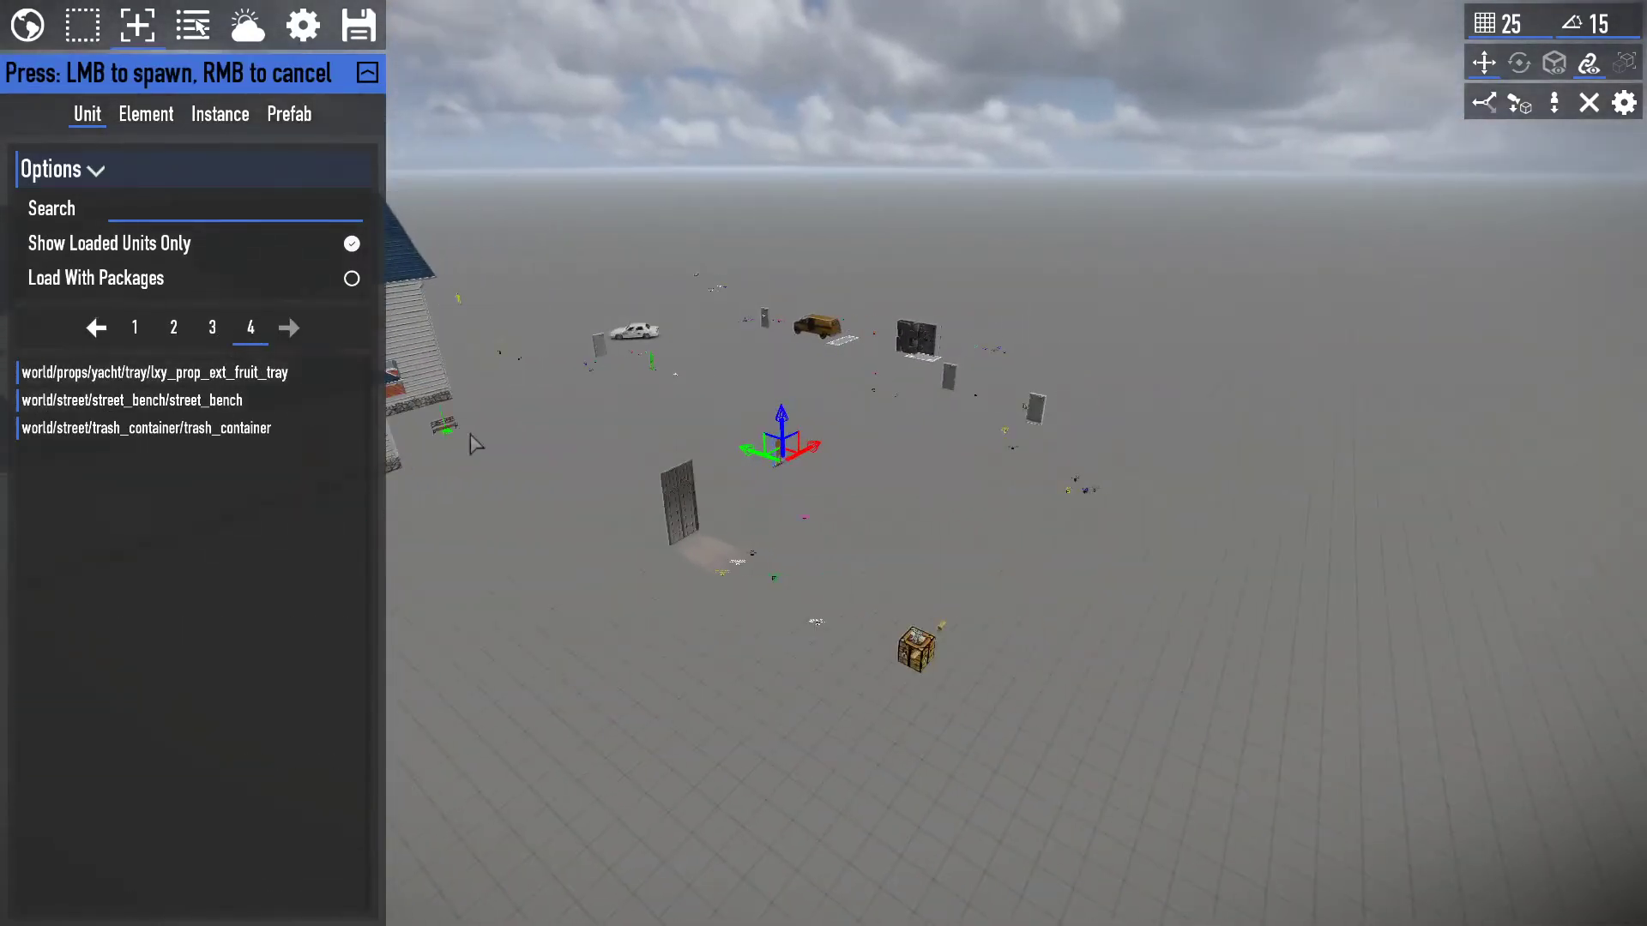
left_click(892, 512)
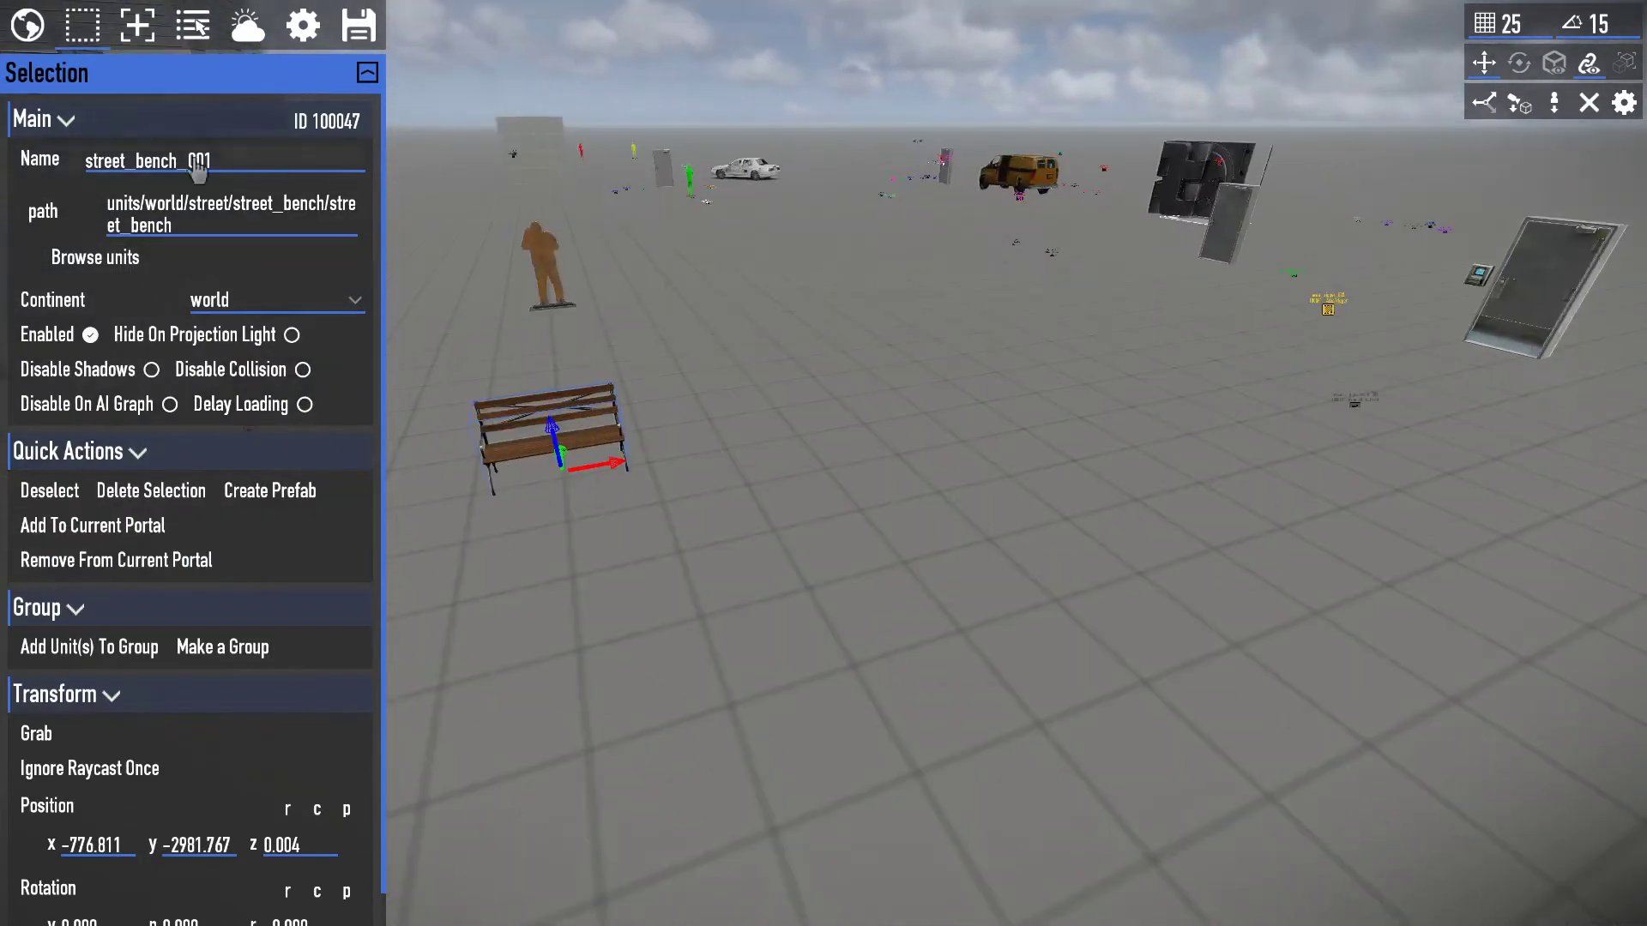
scroll(200, 607, "down", 1)
scroll(200, 607, "up", 1)
Search the level's loaded assets for "ben" and inspect where the street_bench unit is loaded from.
left_click(27, 25)
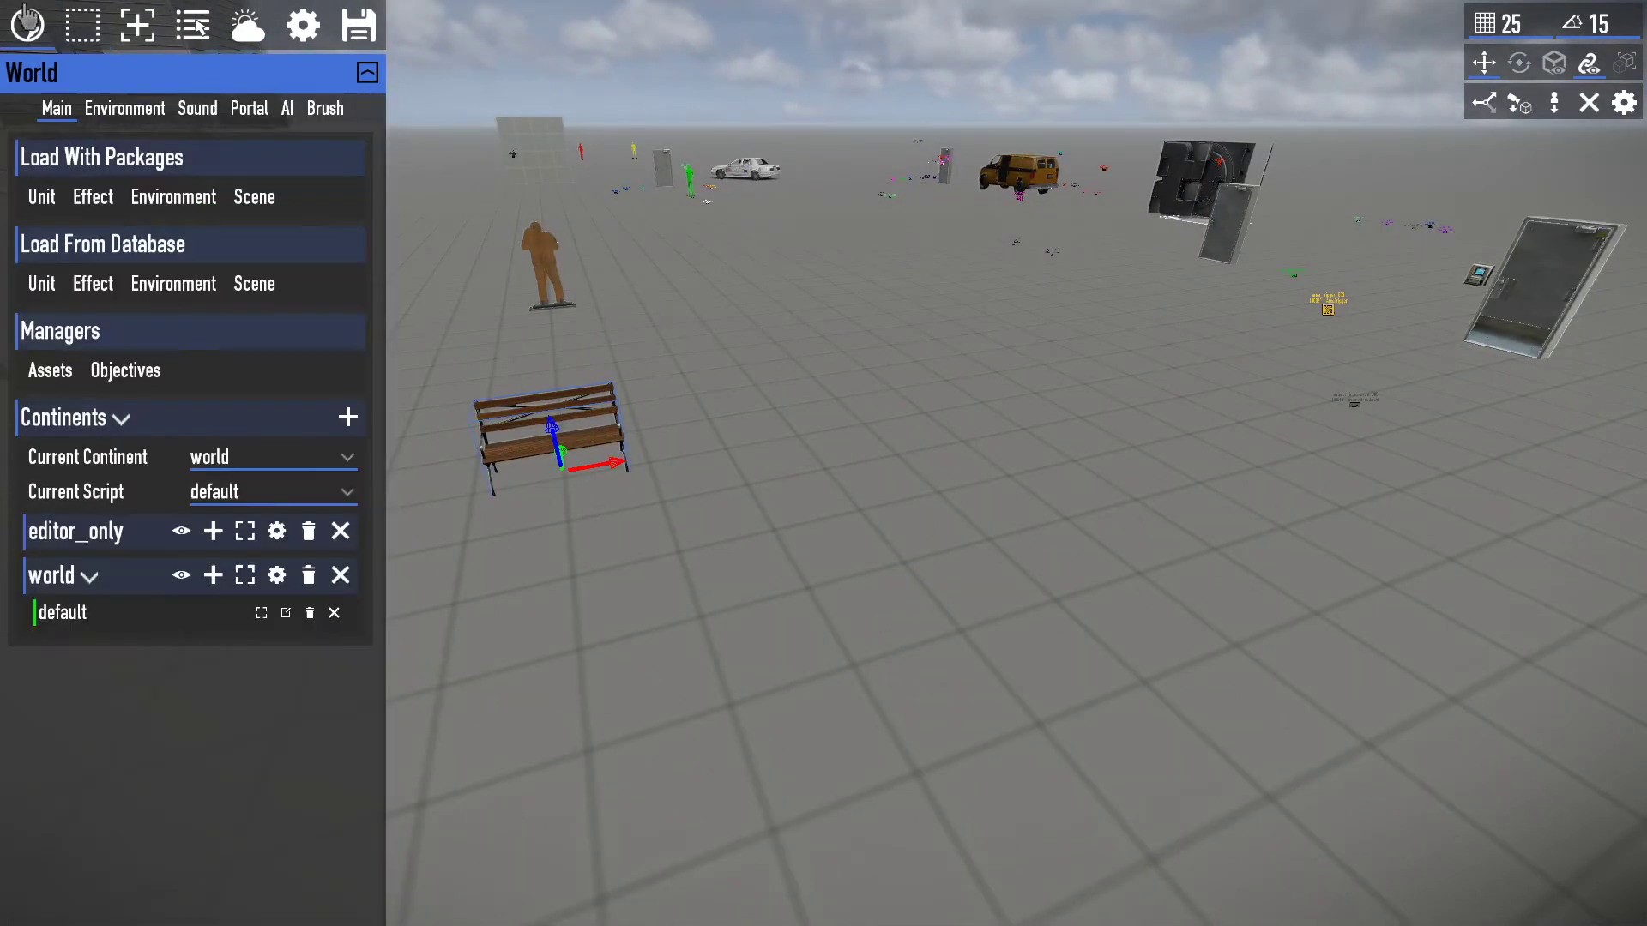
left_click(53, 370)
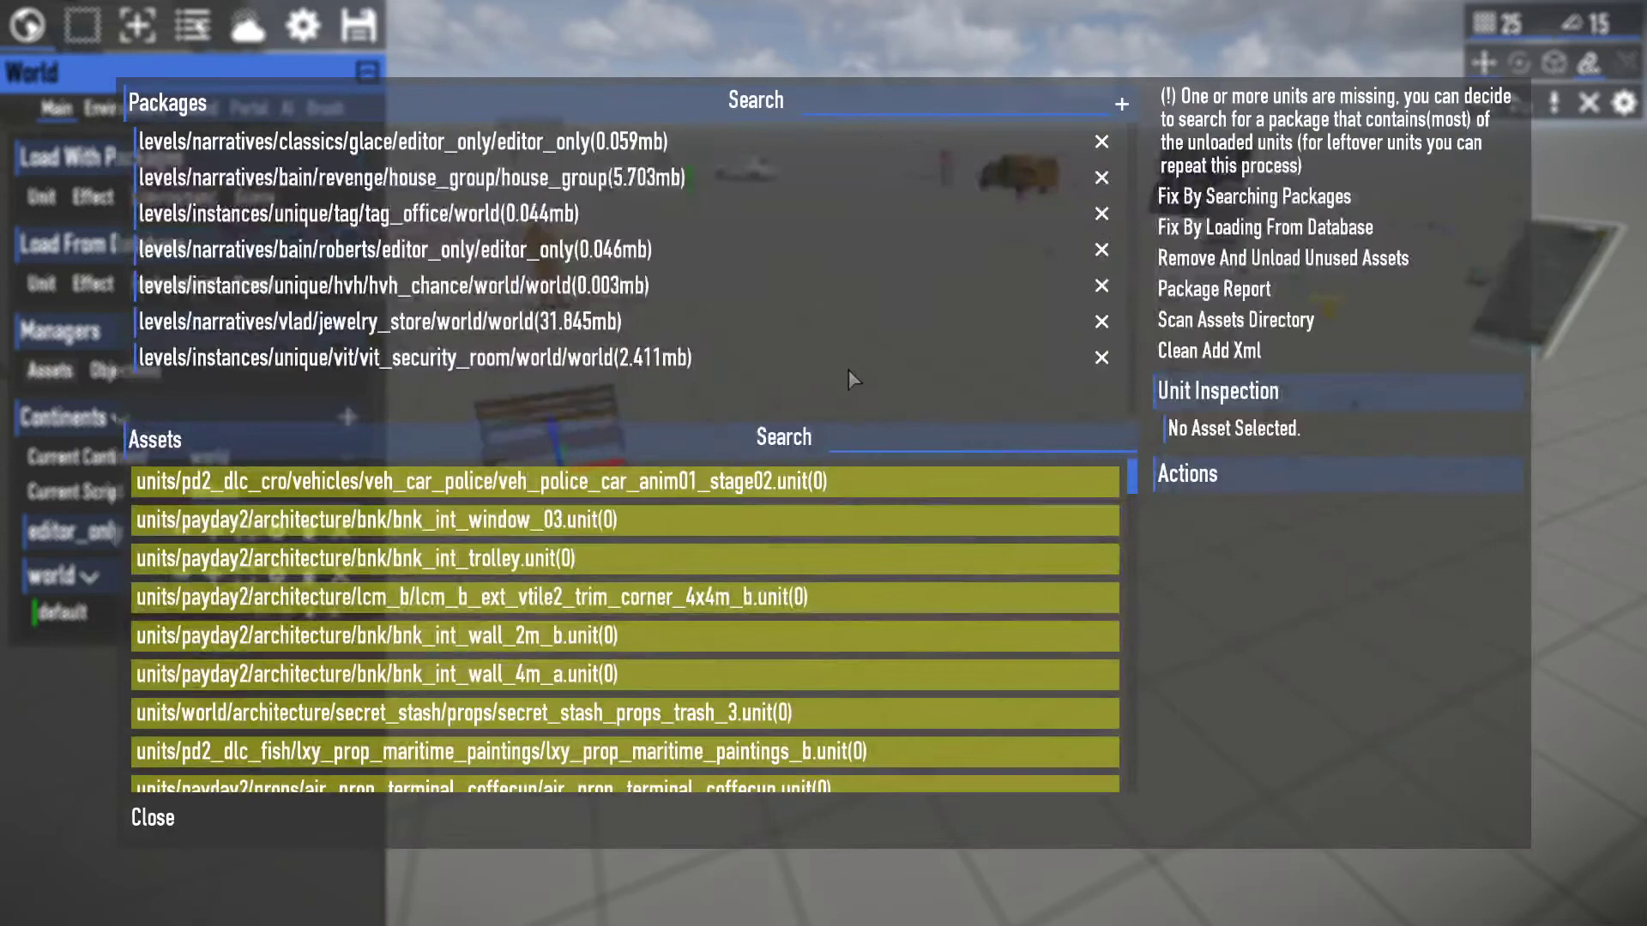
type("ben")
left_click(763, 482)
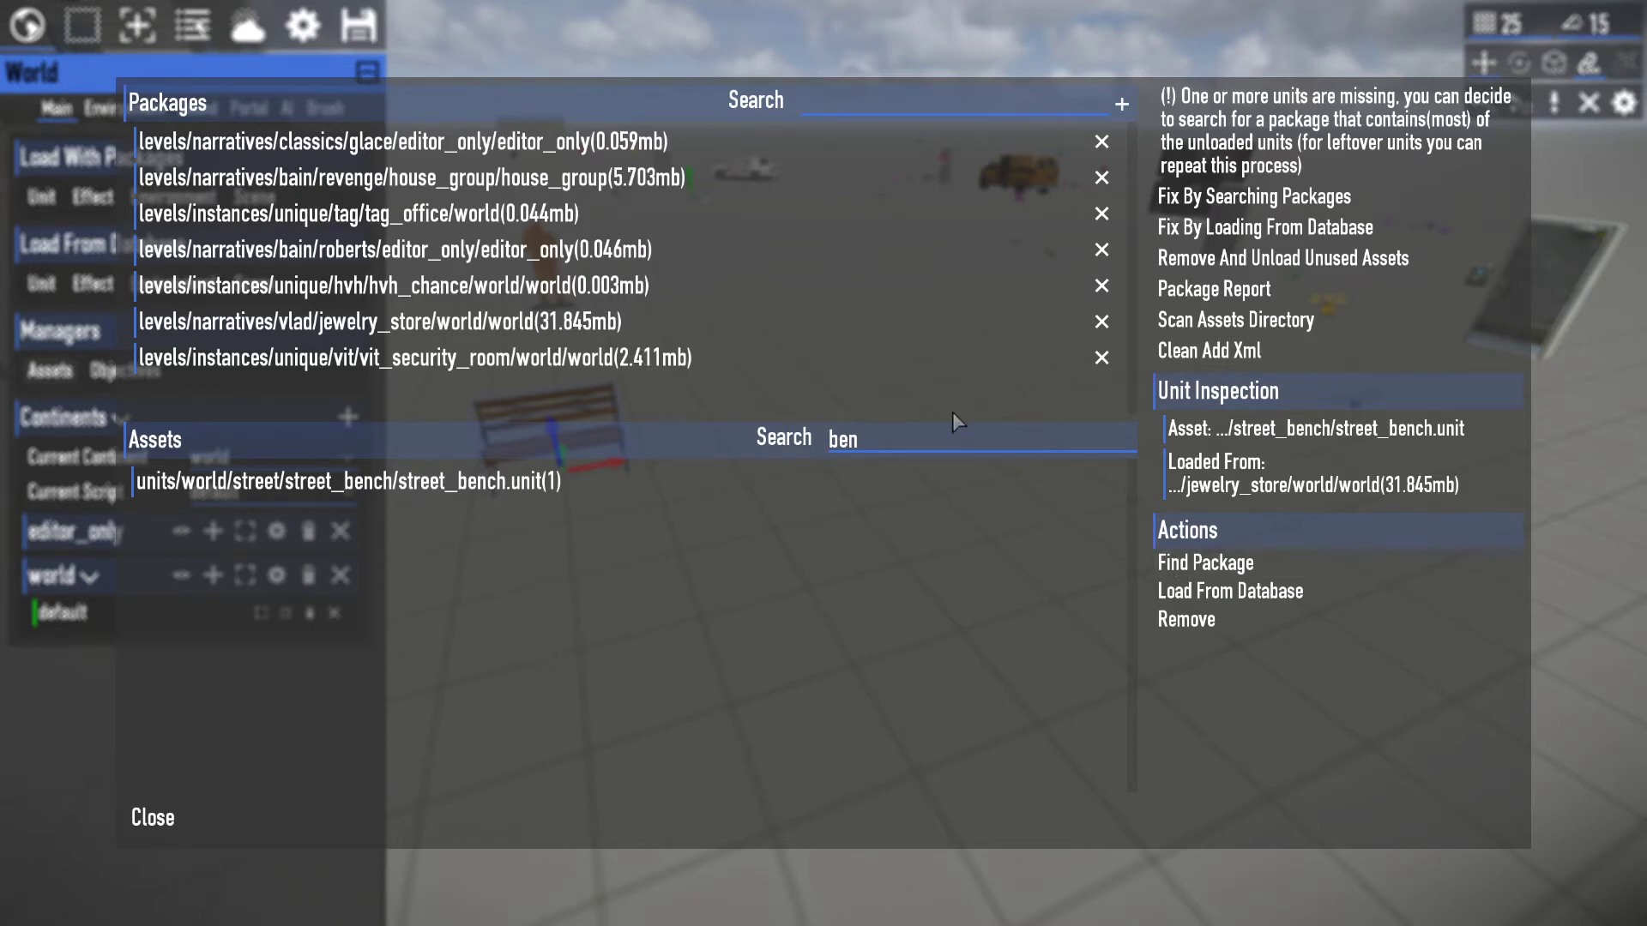
key("BackSpace")
key("BackSpace")
key("BackSpace")
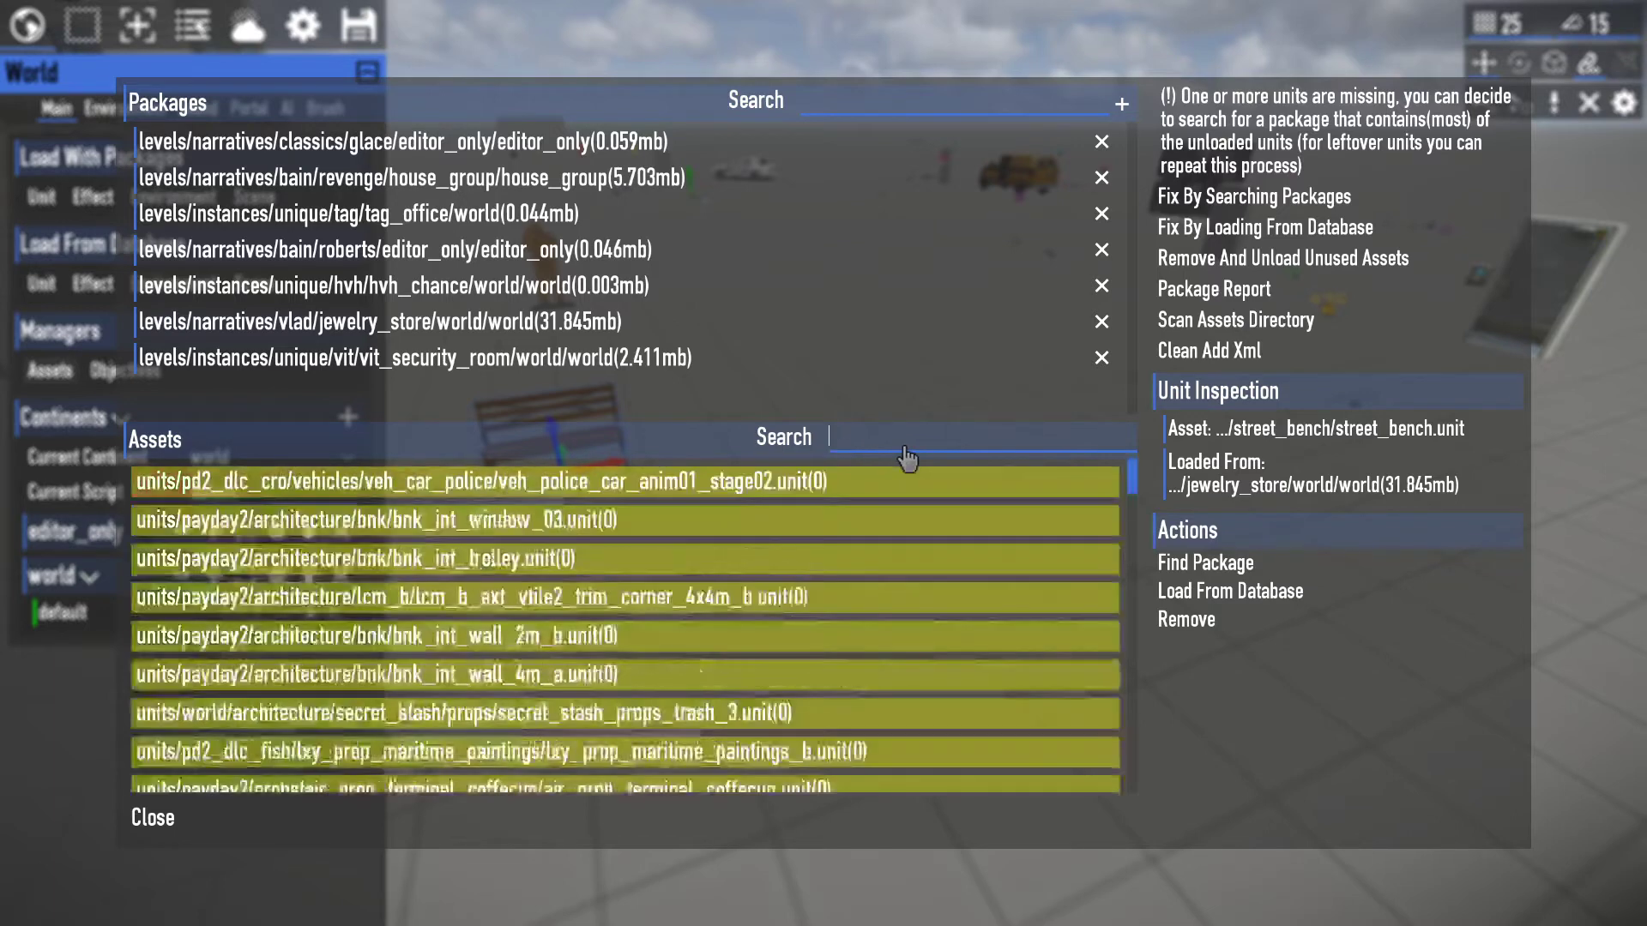
key("Escape")
Reselect the street bench and pull the camera back for an overview of the level.
left_click(656, 410)
left_click(592, 419)
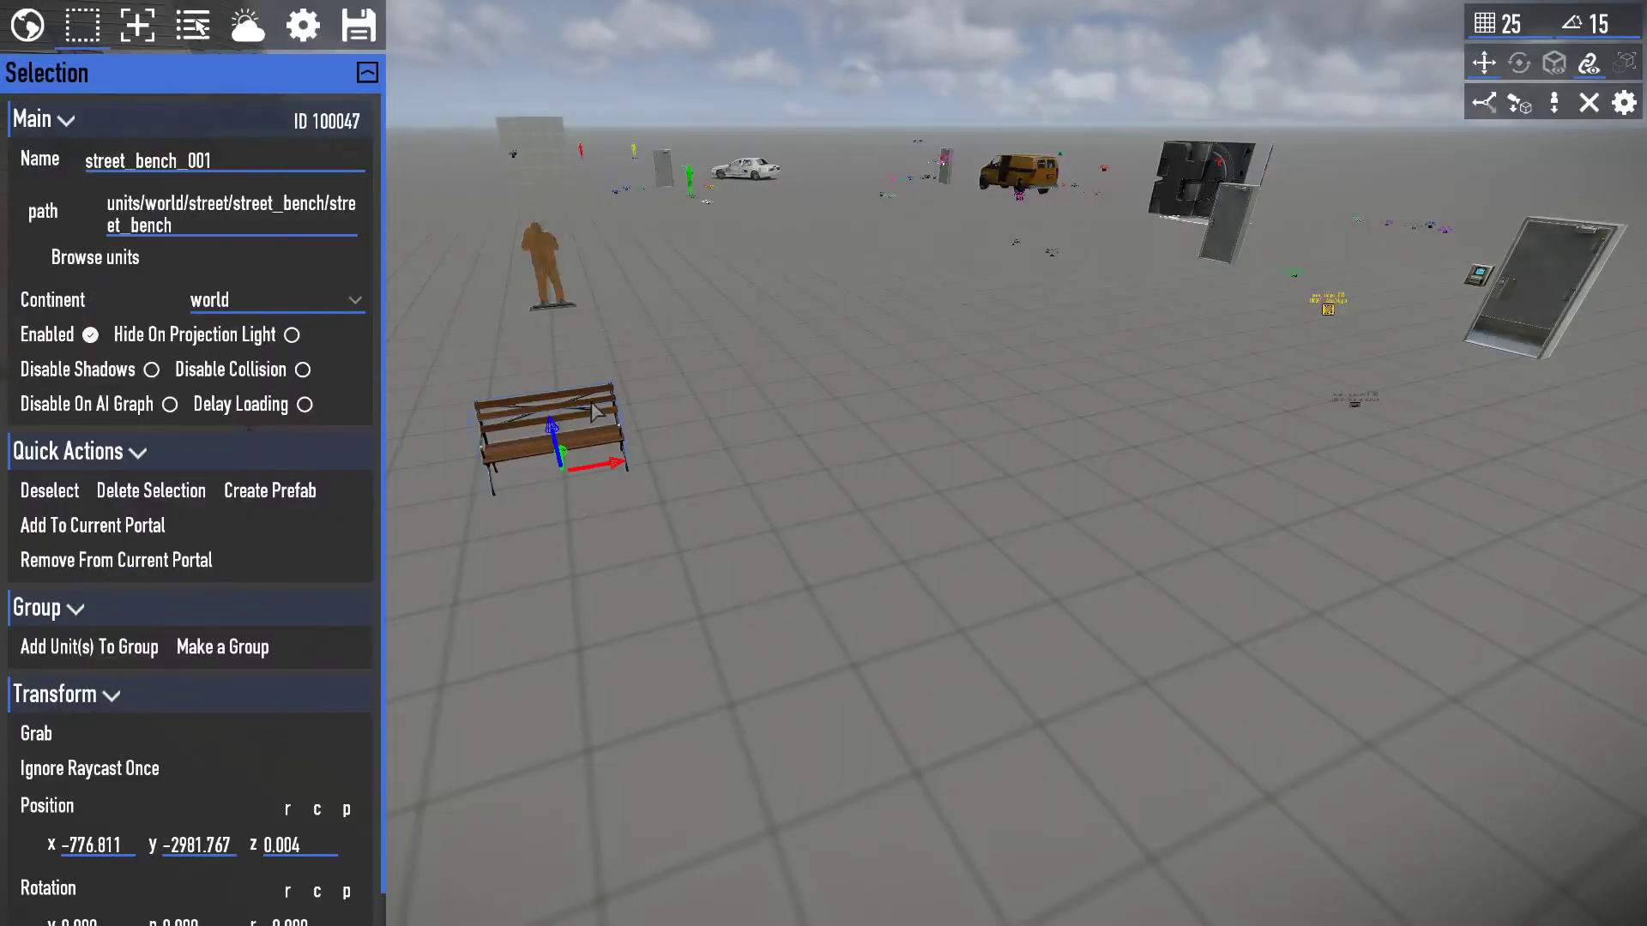
key("s")
right_click_drag(602, 413, 489, 413)
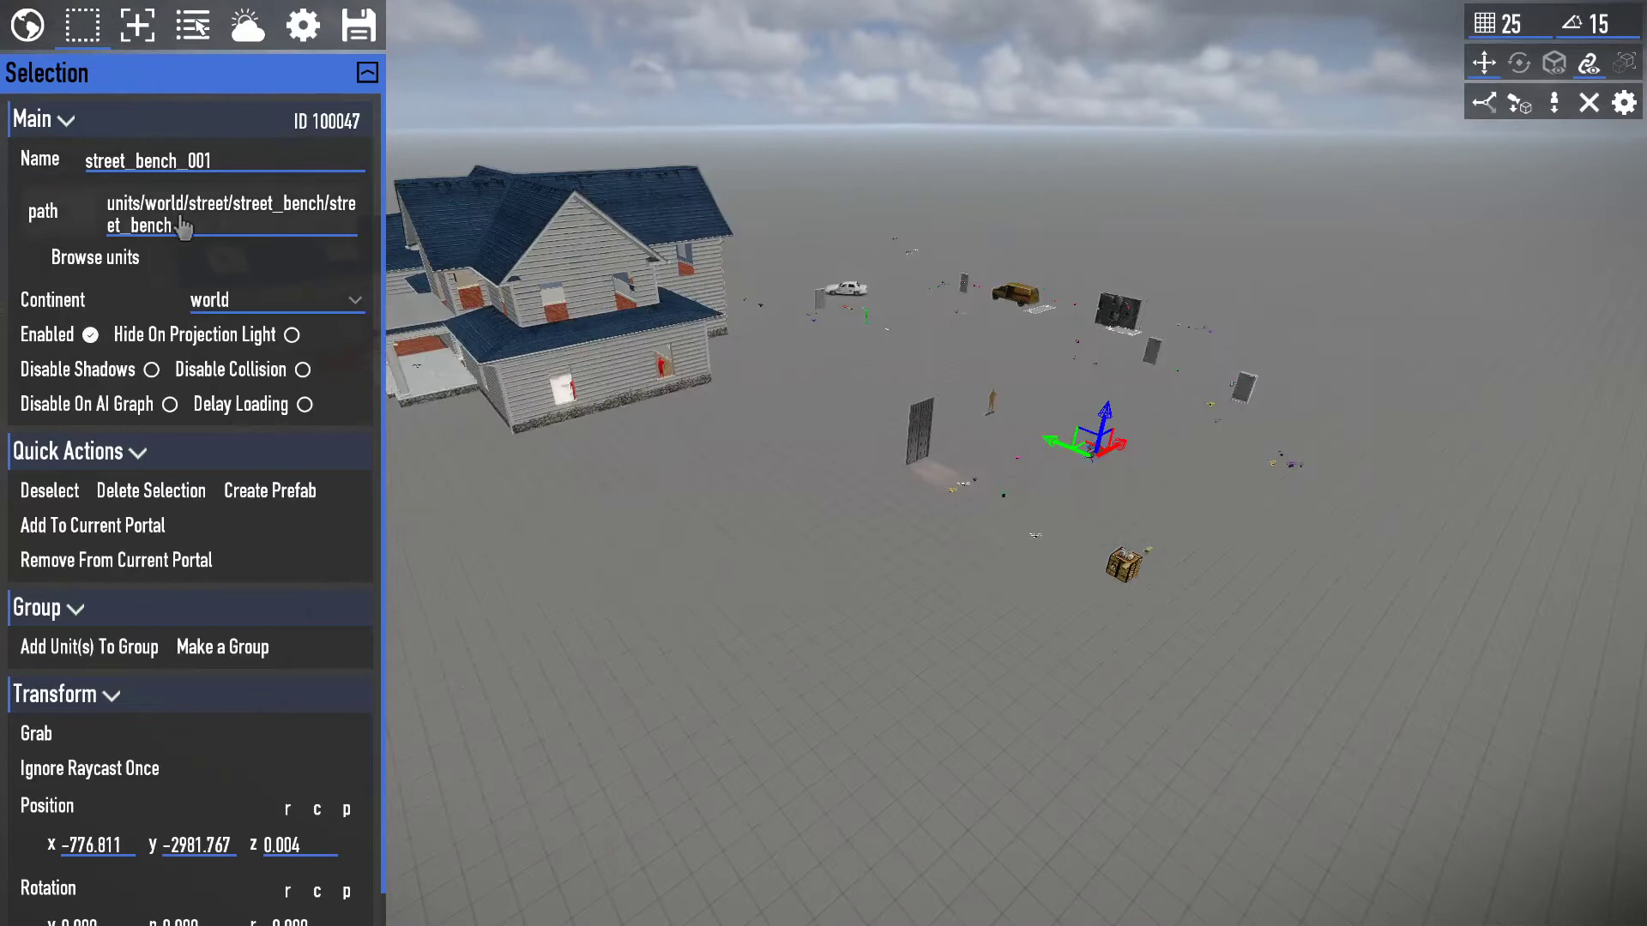
Fly to the human-shaped spawn elements beyond the house and inspect spawn_enemy_dummy_007 and spawn_civilian_001.
left_click(137, 26)
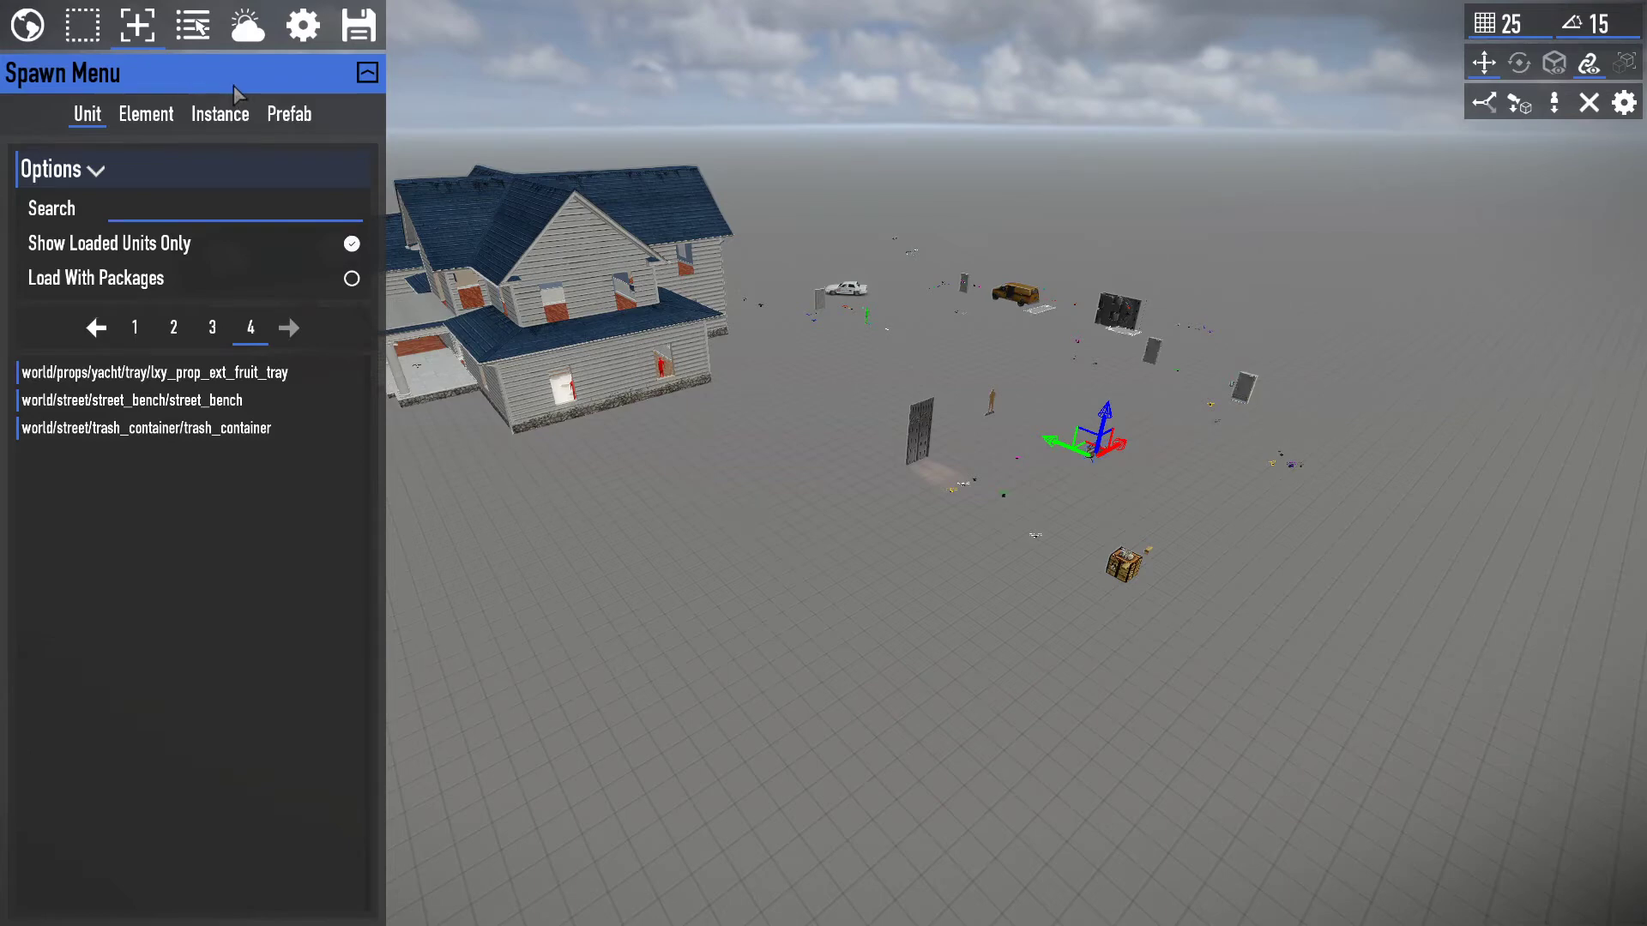
key("a")
right_click_drag(233, 85, 307, 129)
key("w")
left_click(838, 508)
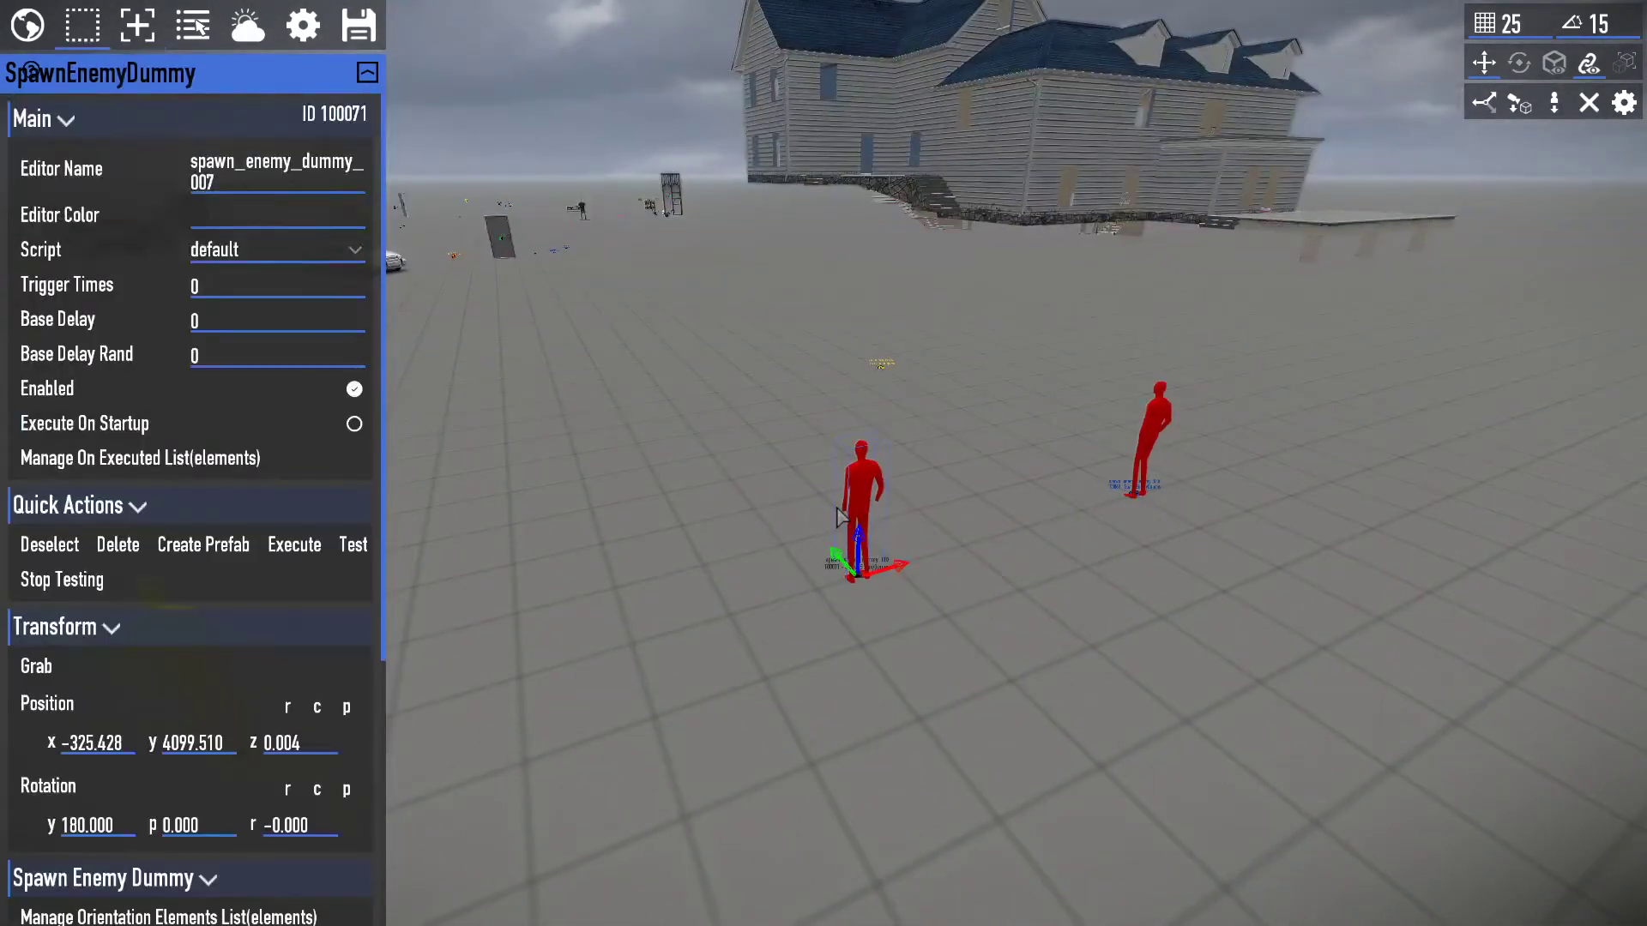
right_click_drag(838, 508, 838, 508)
key("a")
left_click(976, 645)
mouse_move(977, 645)
right_mouse_down()
mouse_move(939, 549)
mouse_move(931, 600)
mouse_move(986, 622)
mouse_move(1008, 600)
mouse_move(922, 639)
mouse_move(1000, 656)
mouse_move(977, 645)
right_mouse_up()
key("a")
key("w")
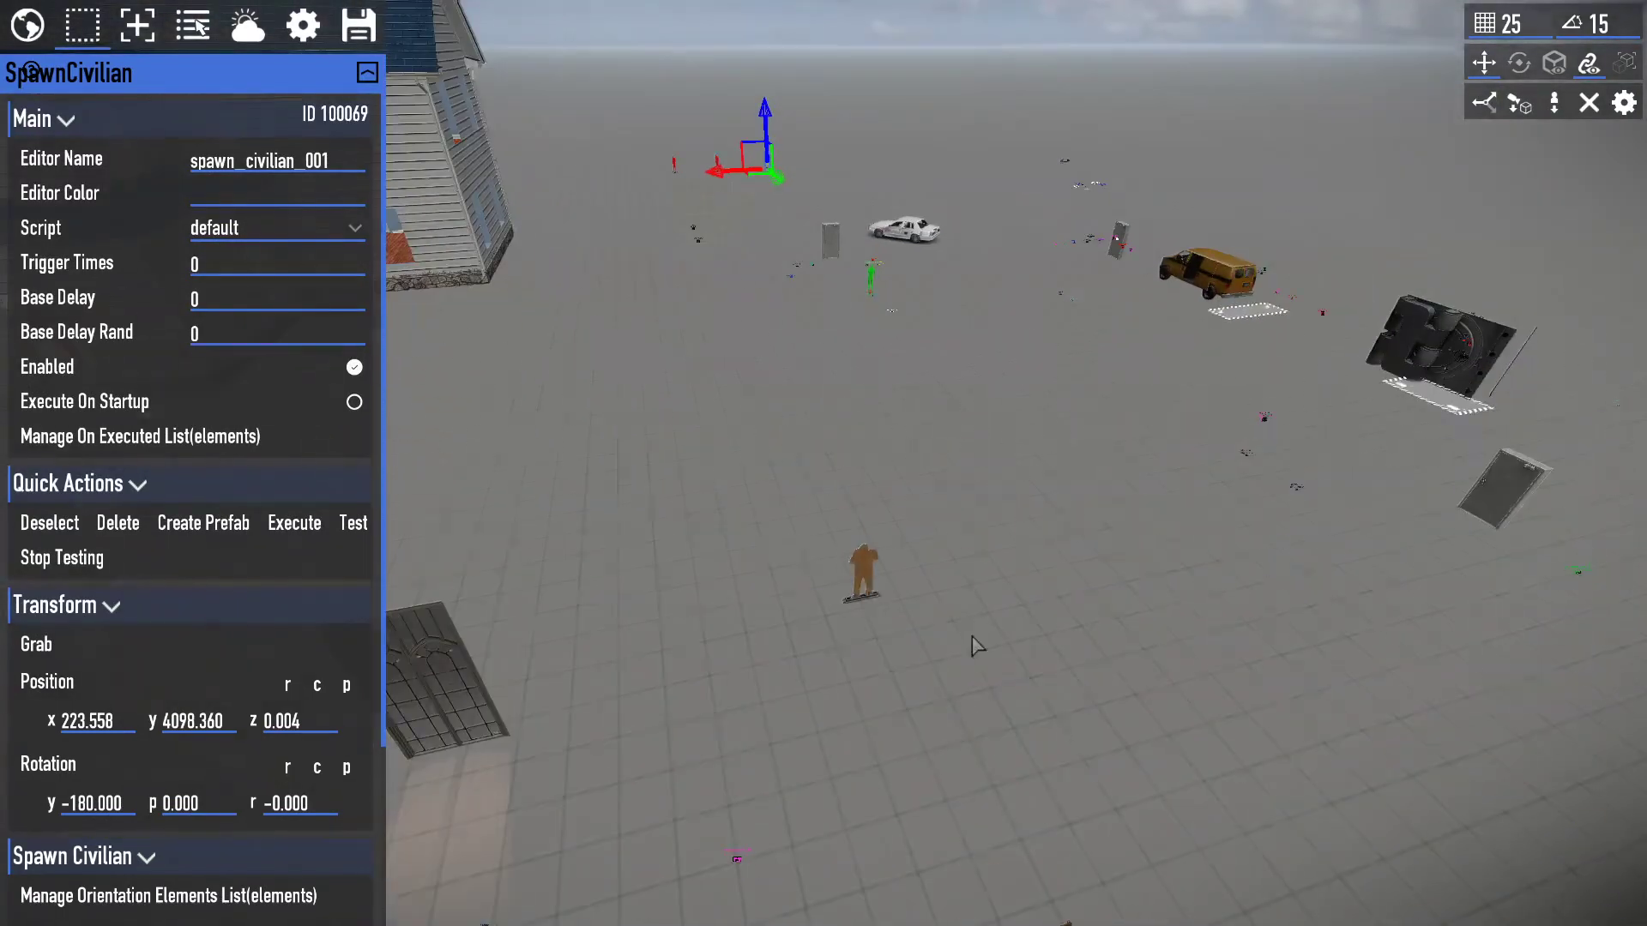
Turn off Show Loaded Units Only and search the spawnable units for "enemy" and "winter".
left_click(137, 25)
left_click(206, 221)
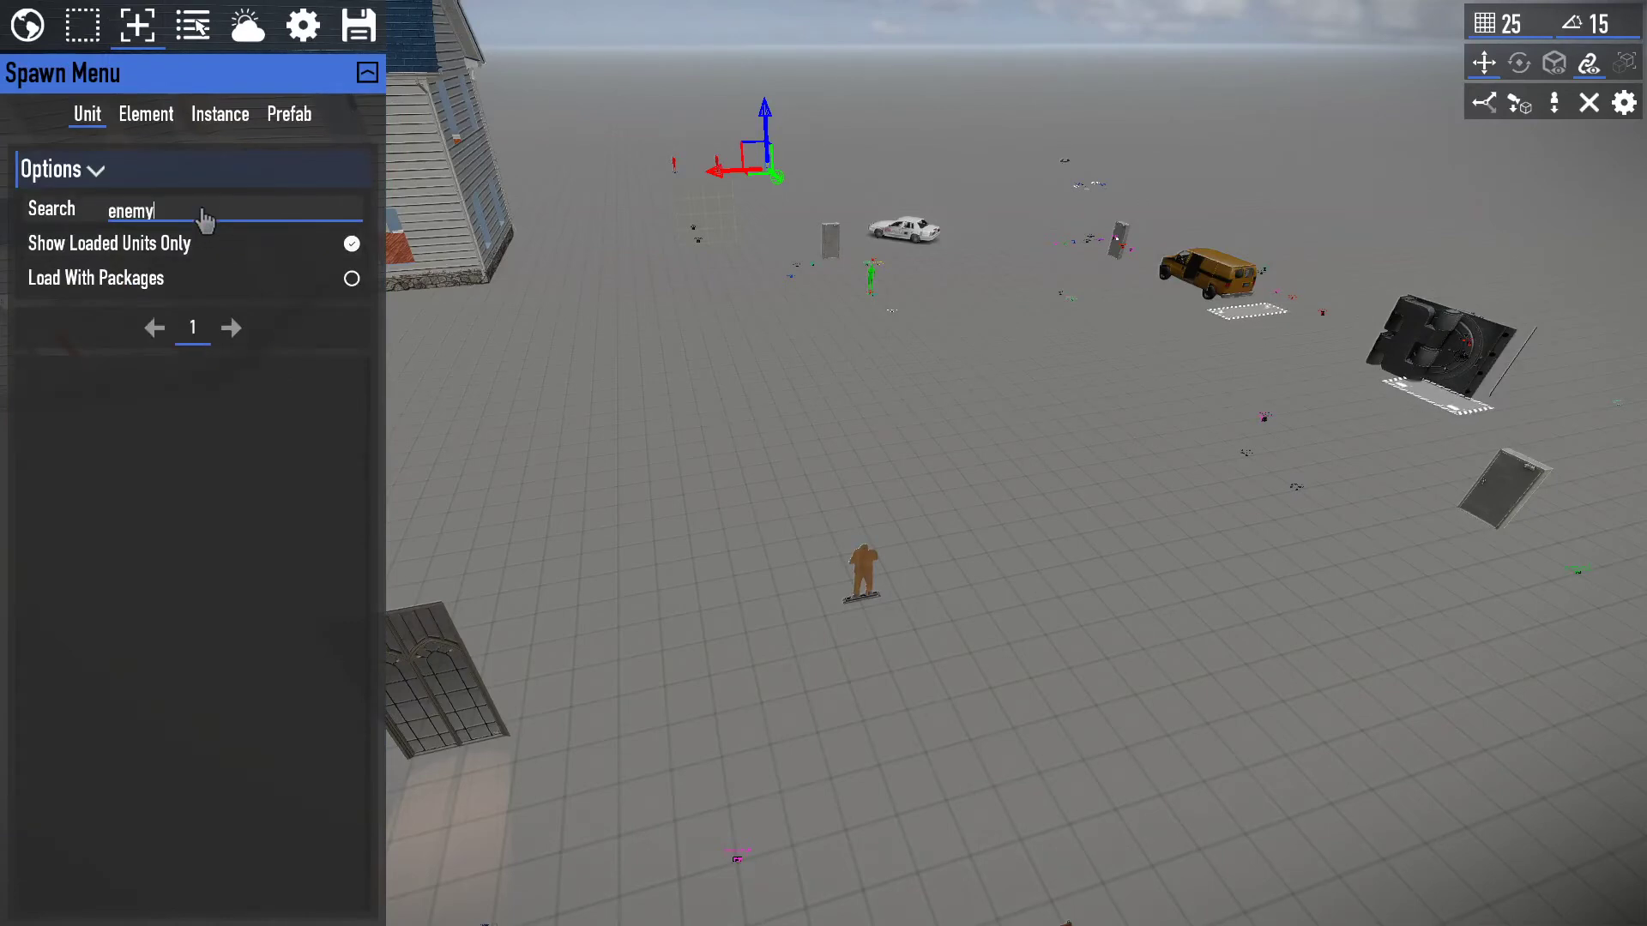
left_click(173, 246)
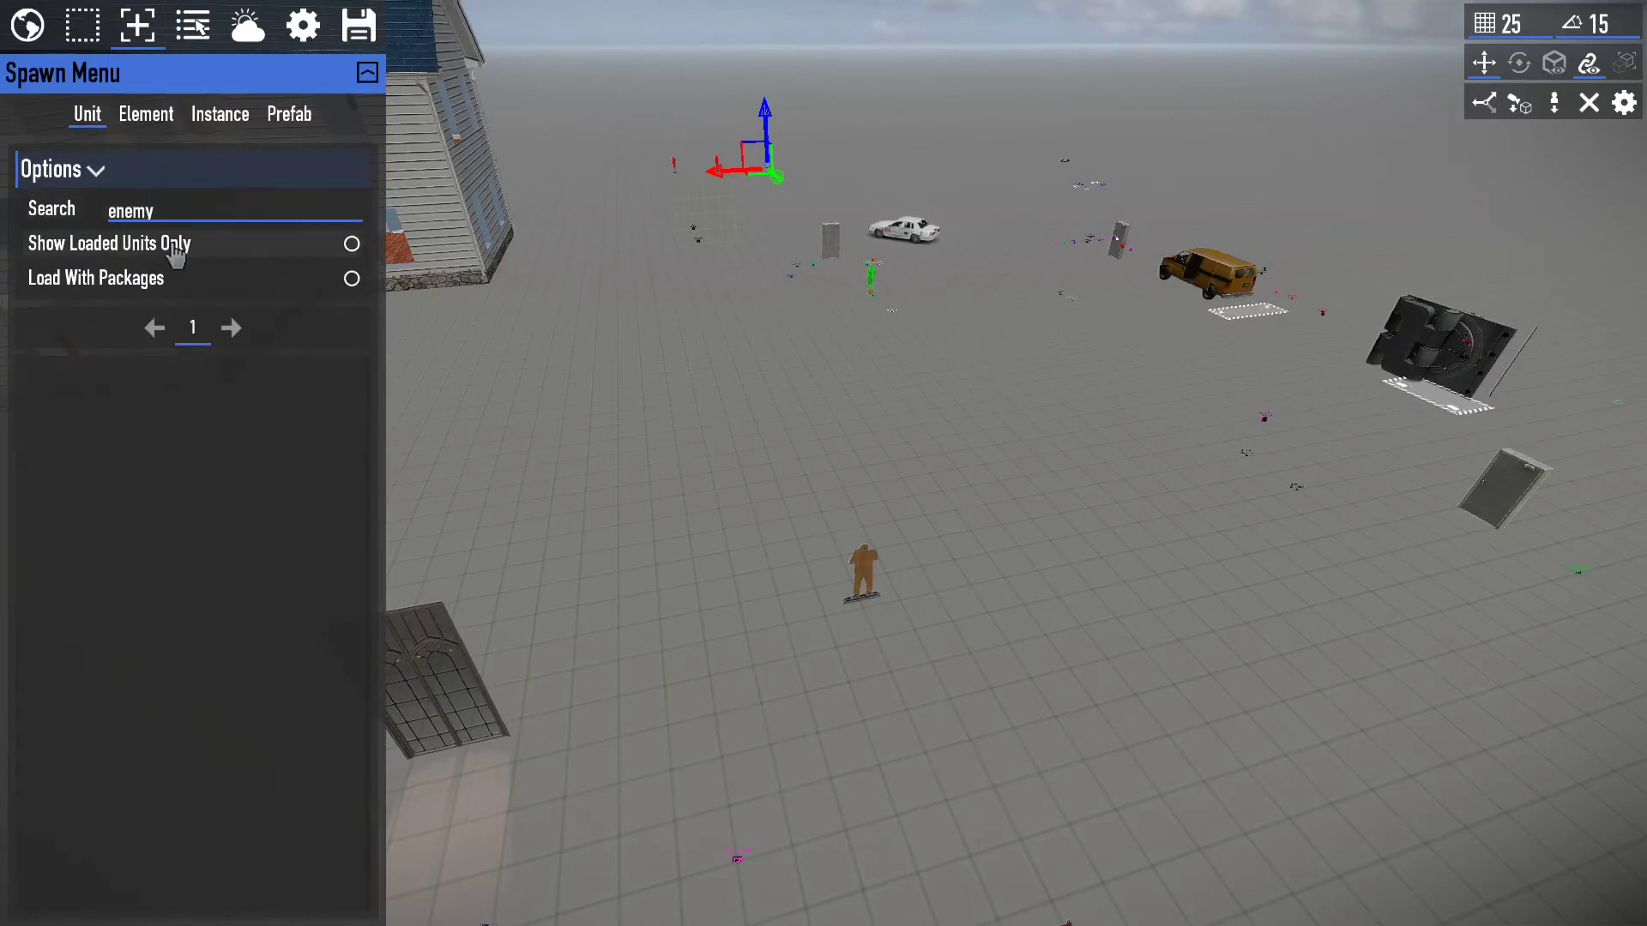
left_click(122, 220)
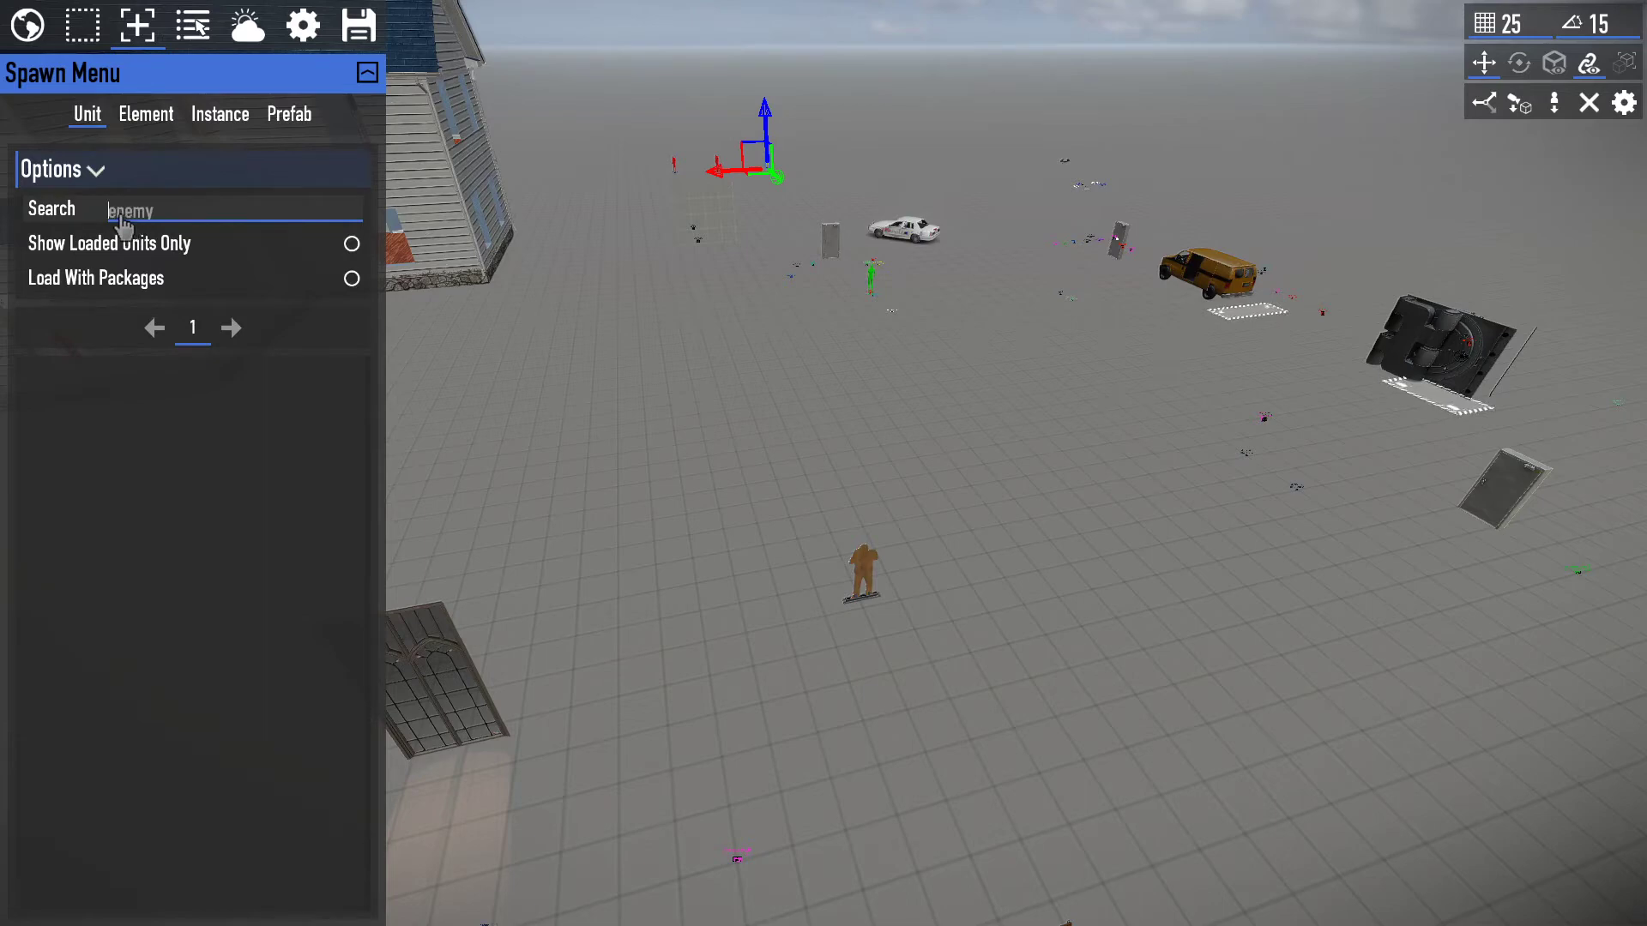
key("BackSpace")
type("winter")
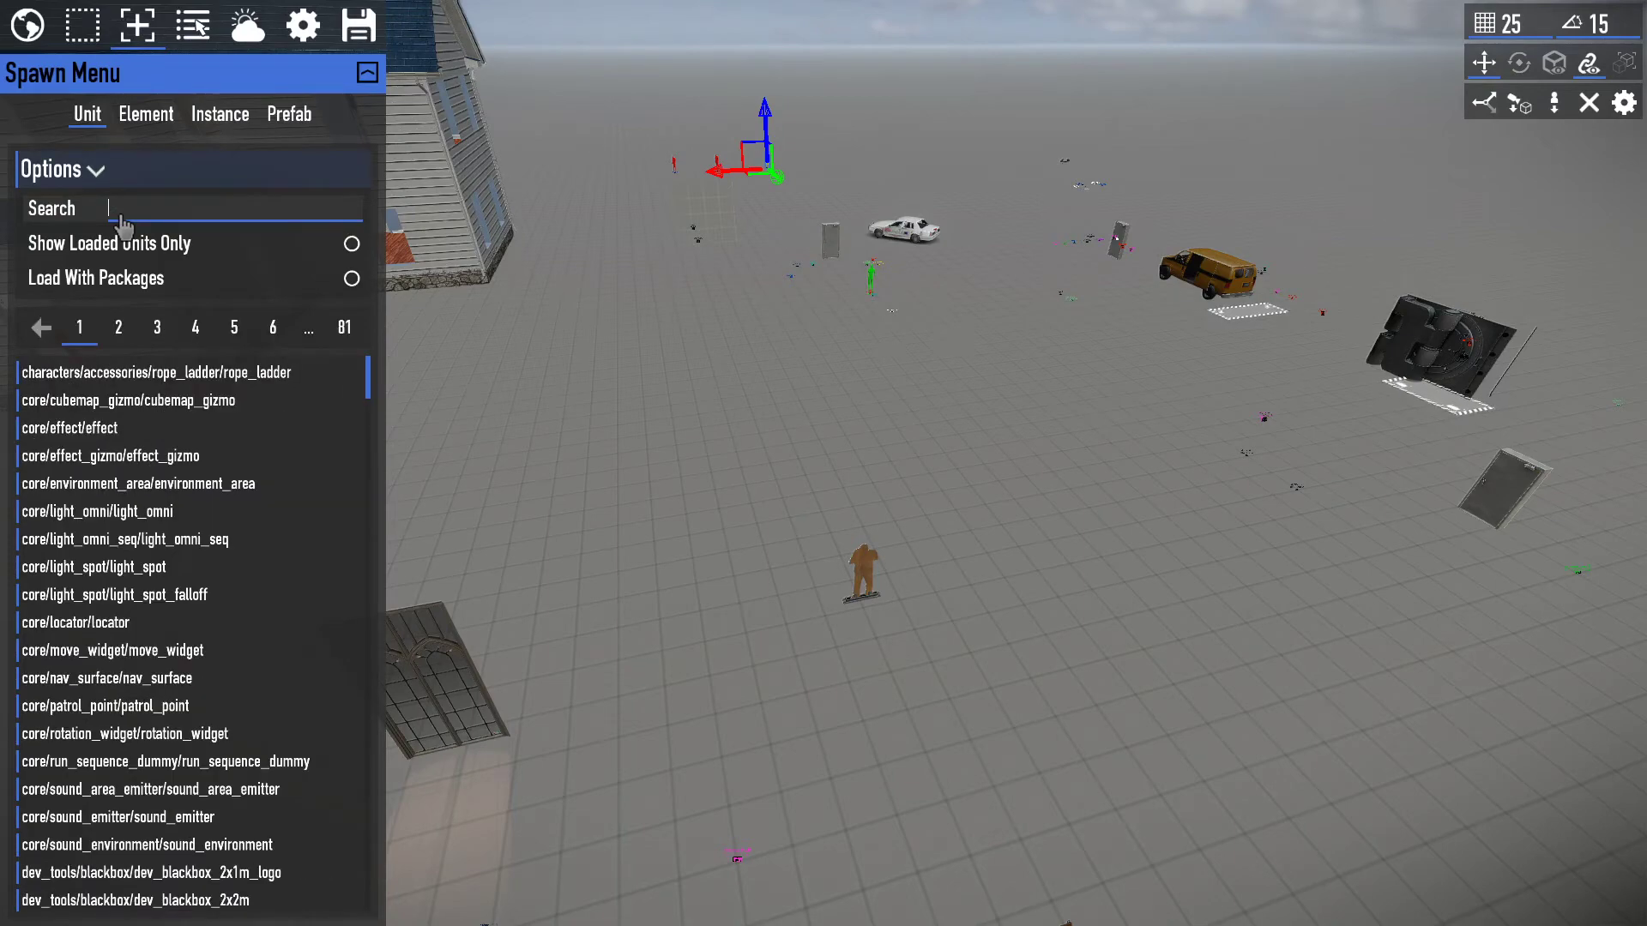
Search the spawnable units for "fbi" and place fbi_1_pose_1 on open ground at about x -415, y -1655.
type("fbi")
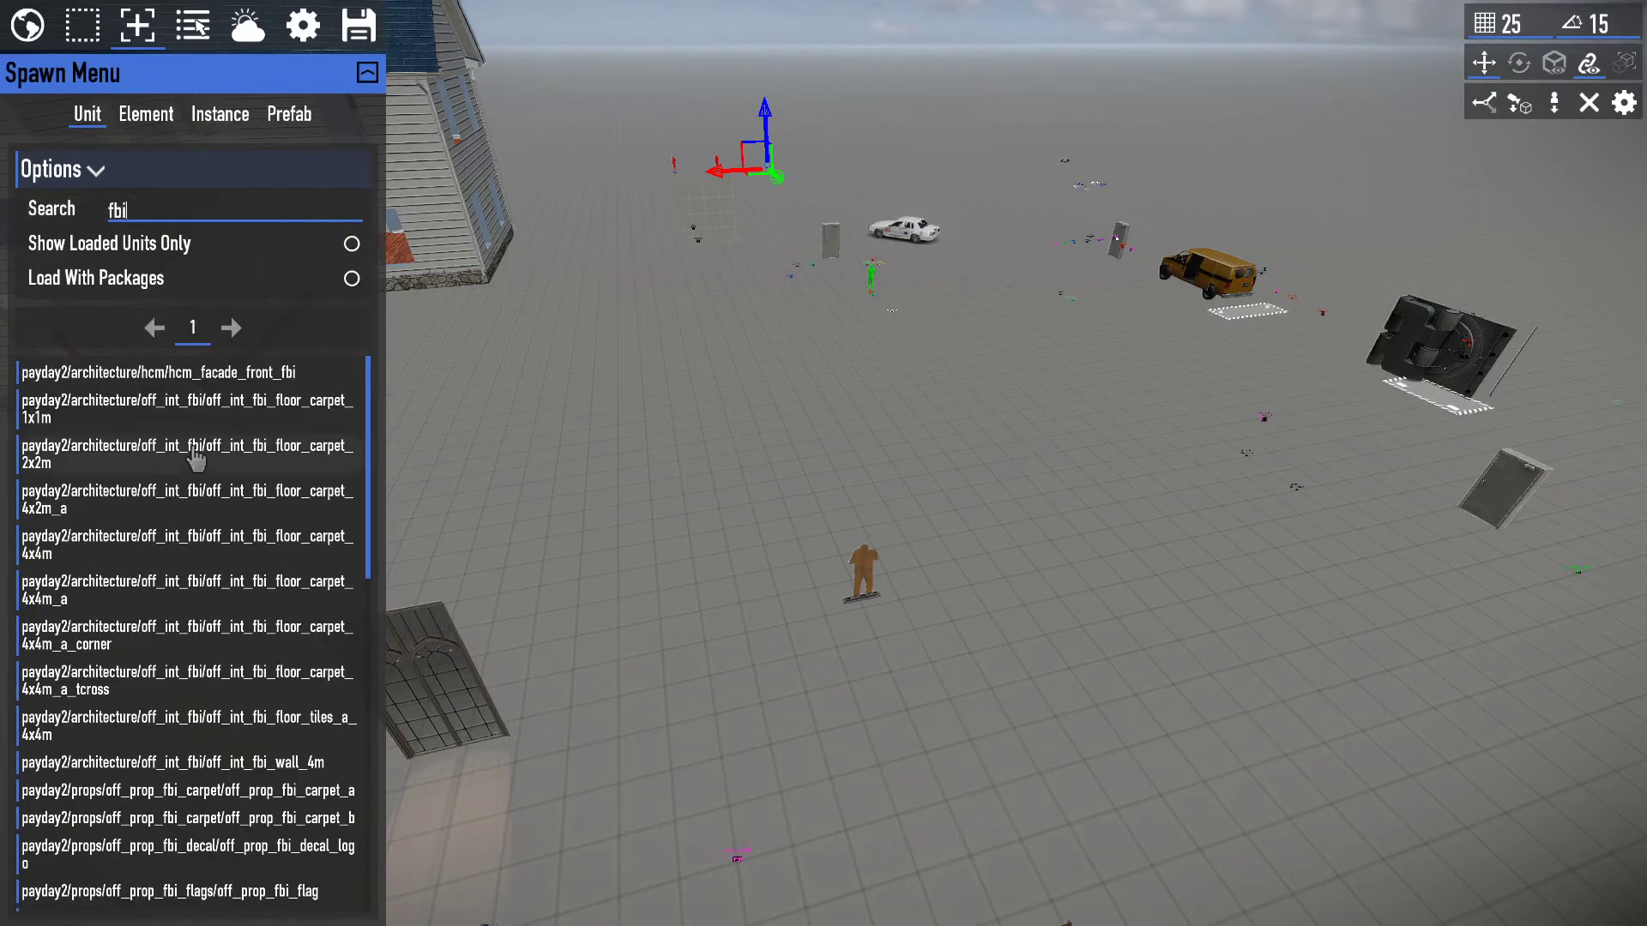
scroll(194, 893, "down", 10)
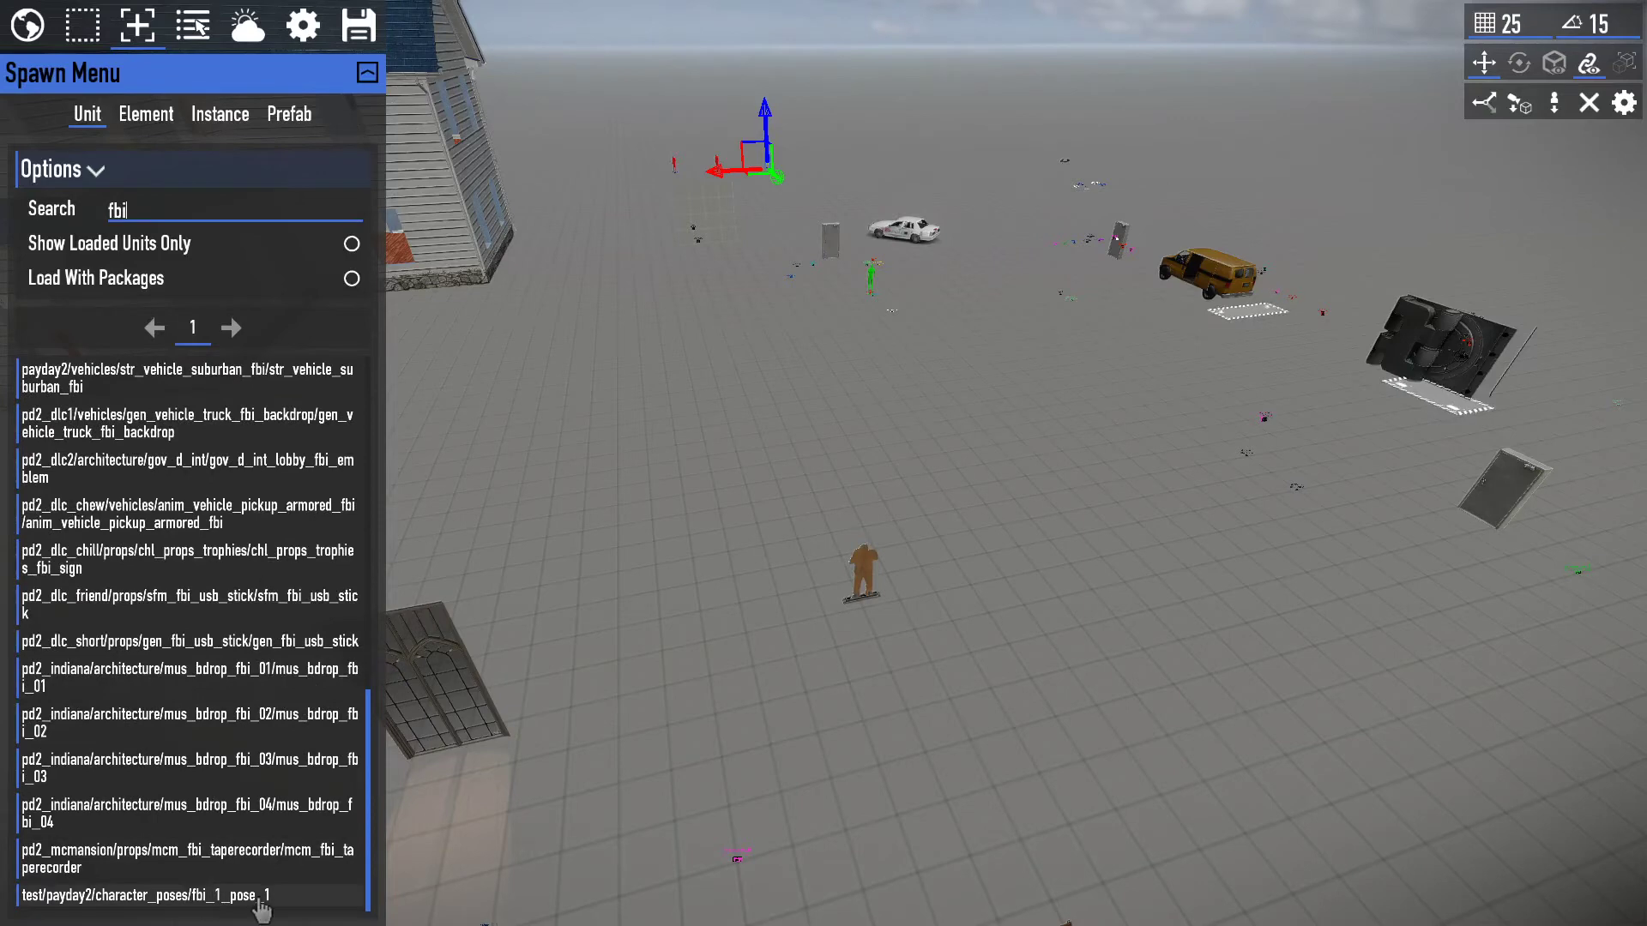
left_click(197, 896)
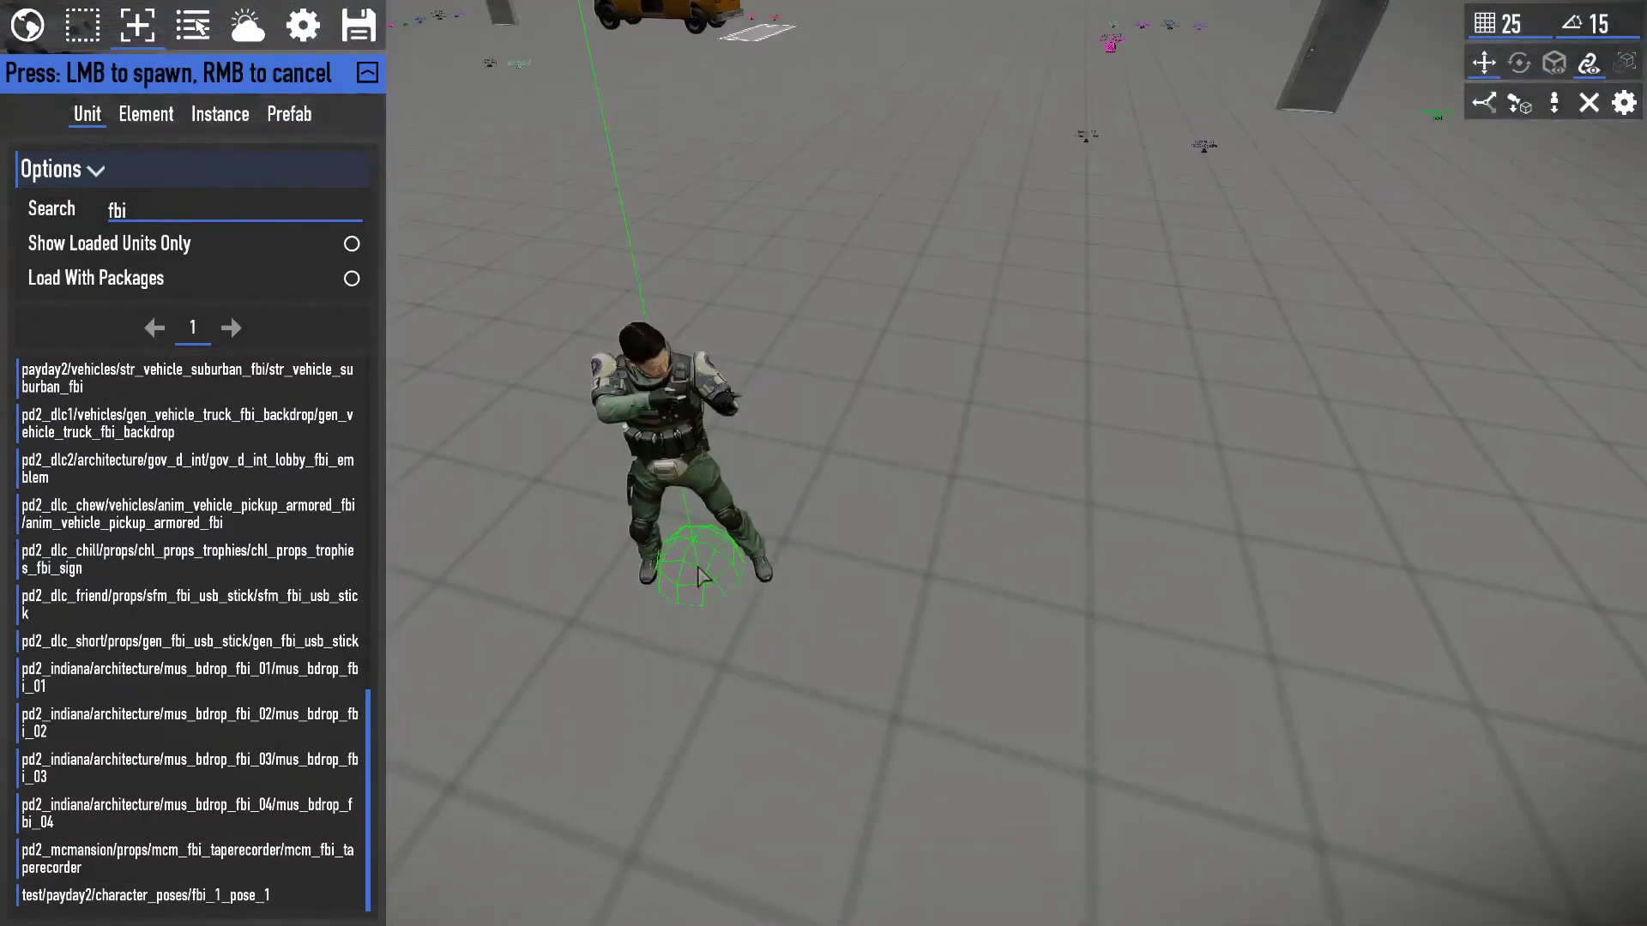
left_click(696, 558)
Fly the camera around the placed FBI character to examine its pose from several sides.
key("w")
right_click_drag(870, 521, 583, 472)
key("s")
key("d")
key("w")
key("s")
key("w")
key("a")
key("w")
key("d")
key("s")
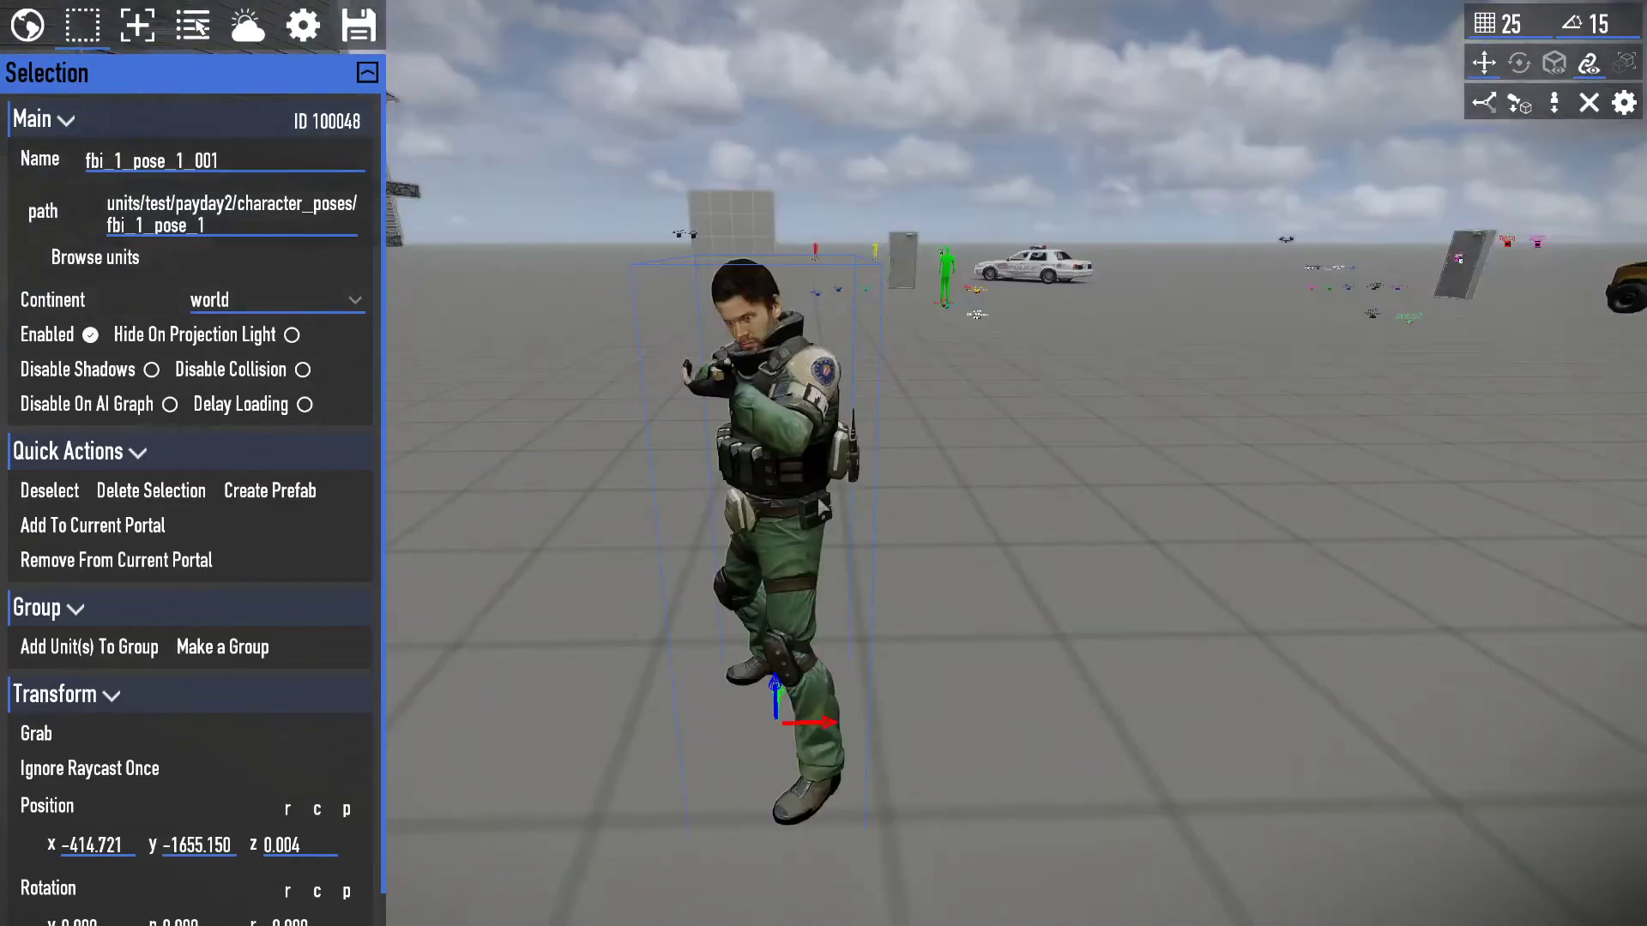
Delete the placed FBI character and select the ground plane in its place.
key("Delete")
left_click(813, 493)
left_click(870, 585)
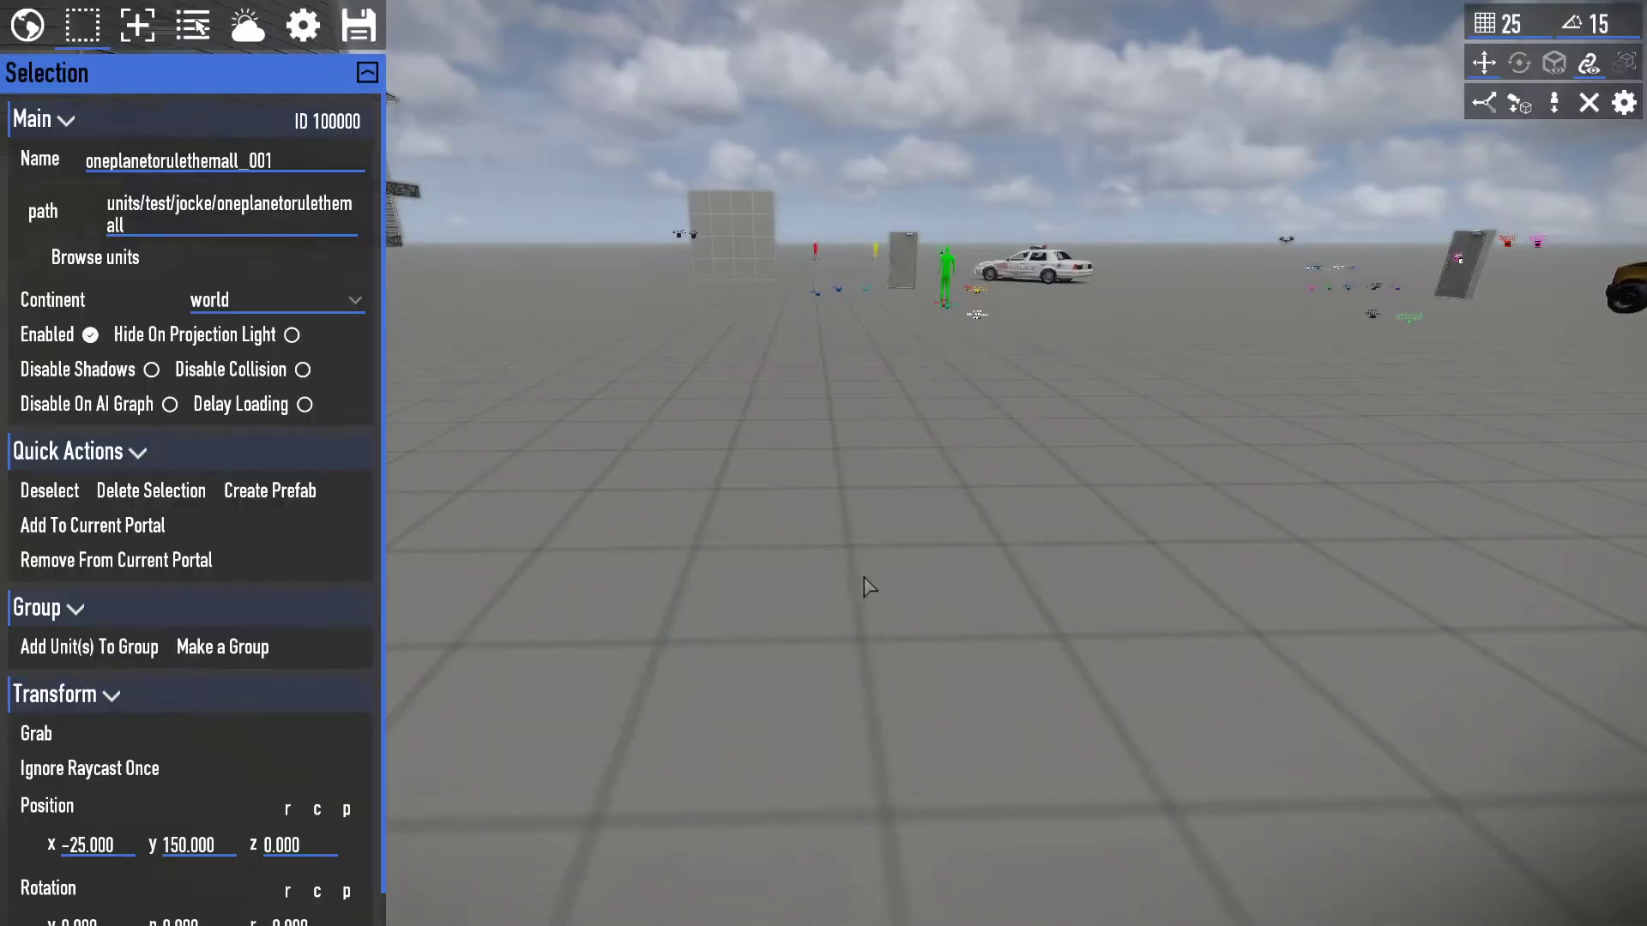
Select the cardboard civilian and look through its available mesh variations without choosing one.
key("s")
right_click_drag(870, 585, 821, 579)
key("w")
left_click(697, 530)
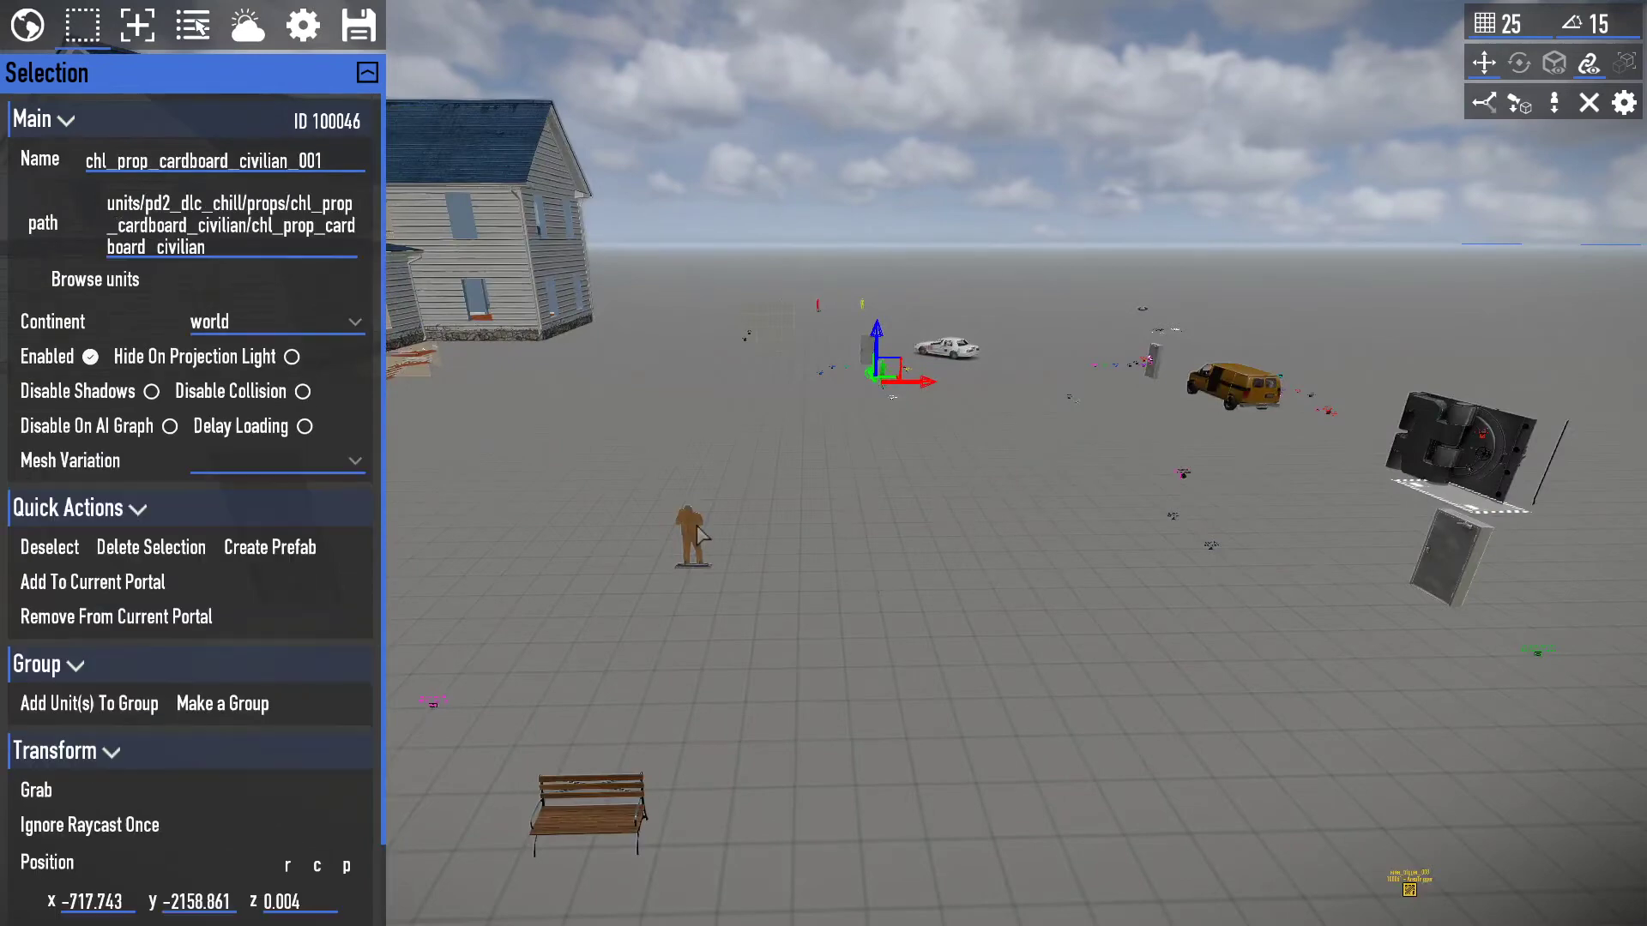
key("s")
left_click(218, 462)
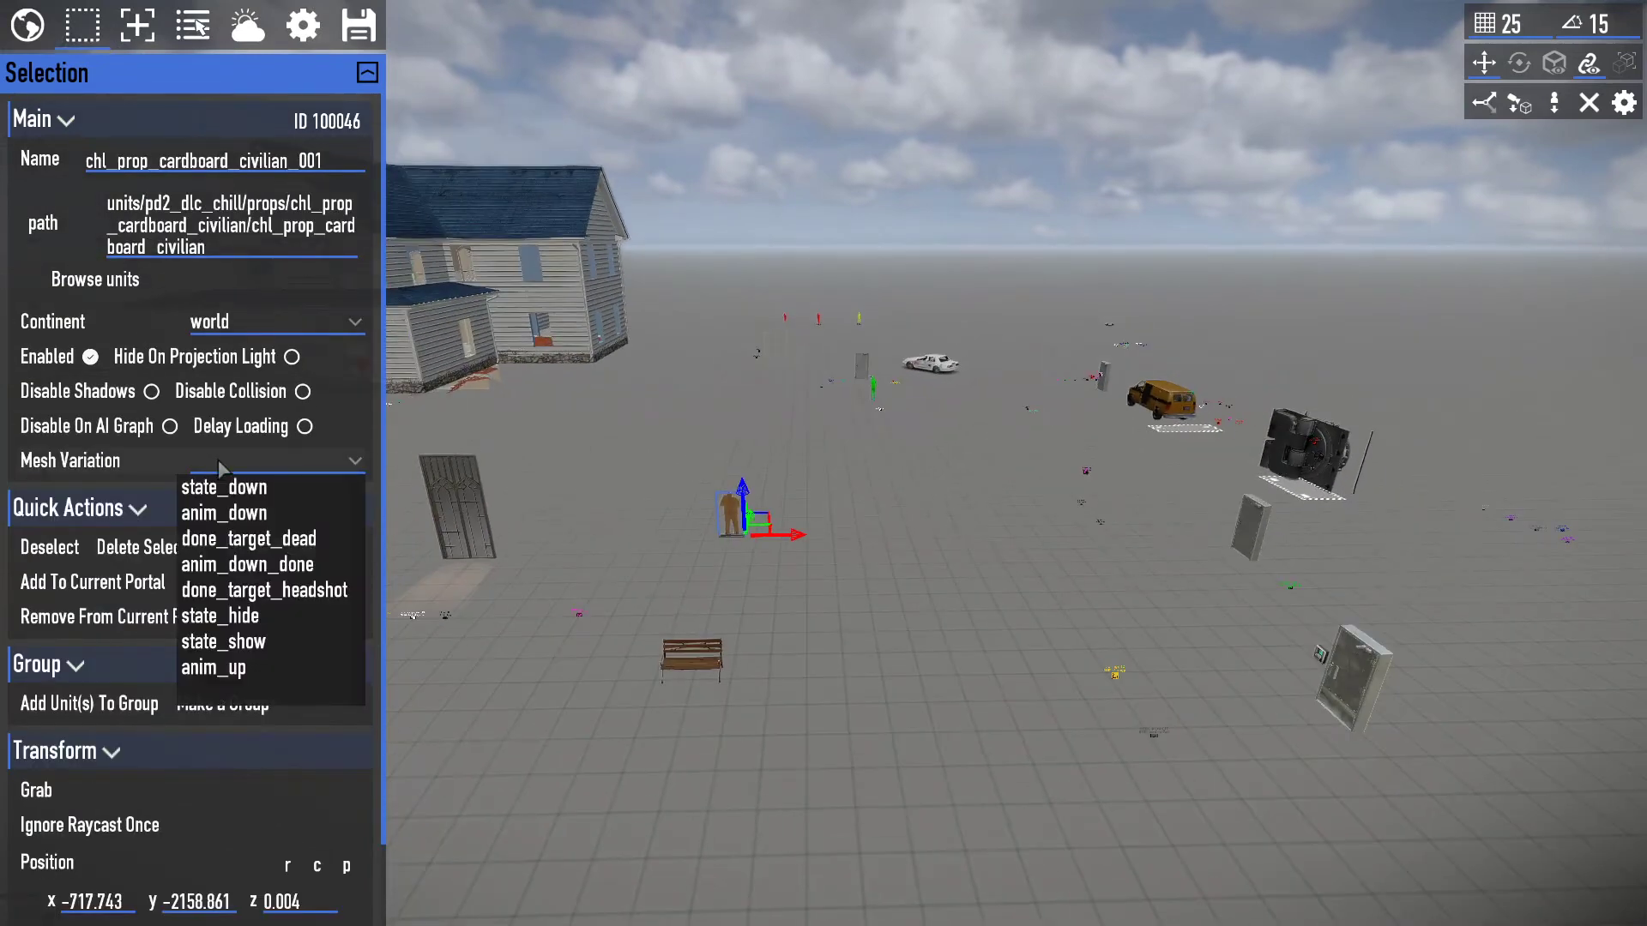
left_click(376, 448)
Revisit the spawnable unit list, reselect the cardboard civilian and view the whole level from afar.
left_click(137, 25)
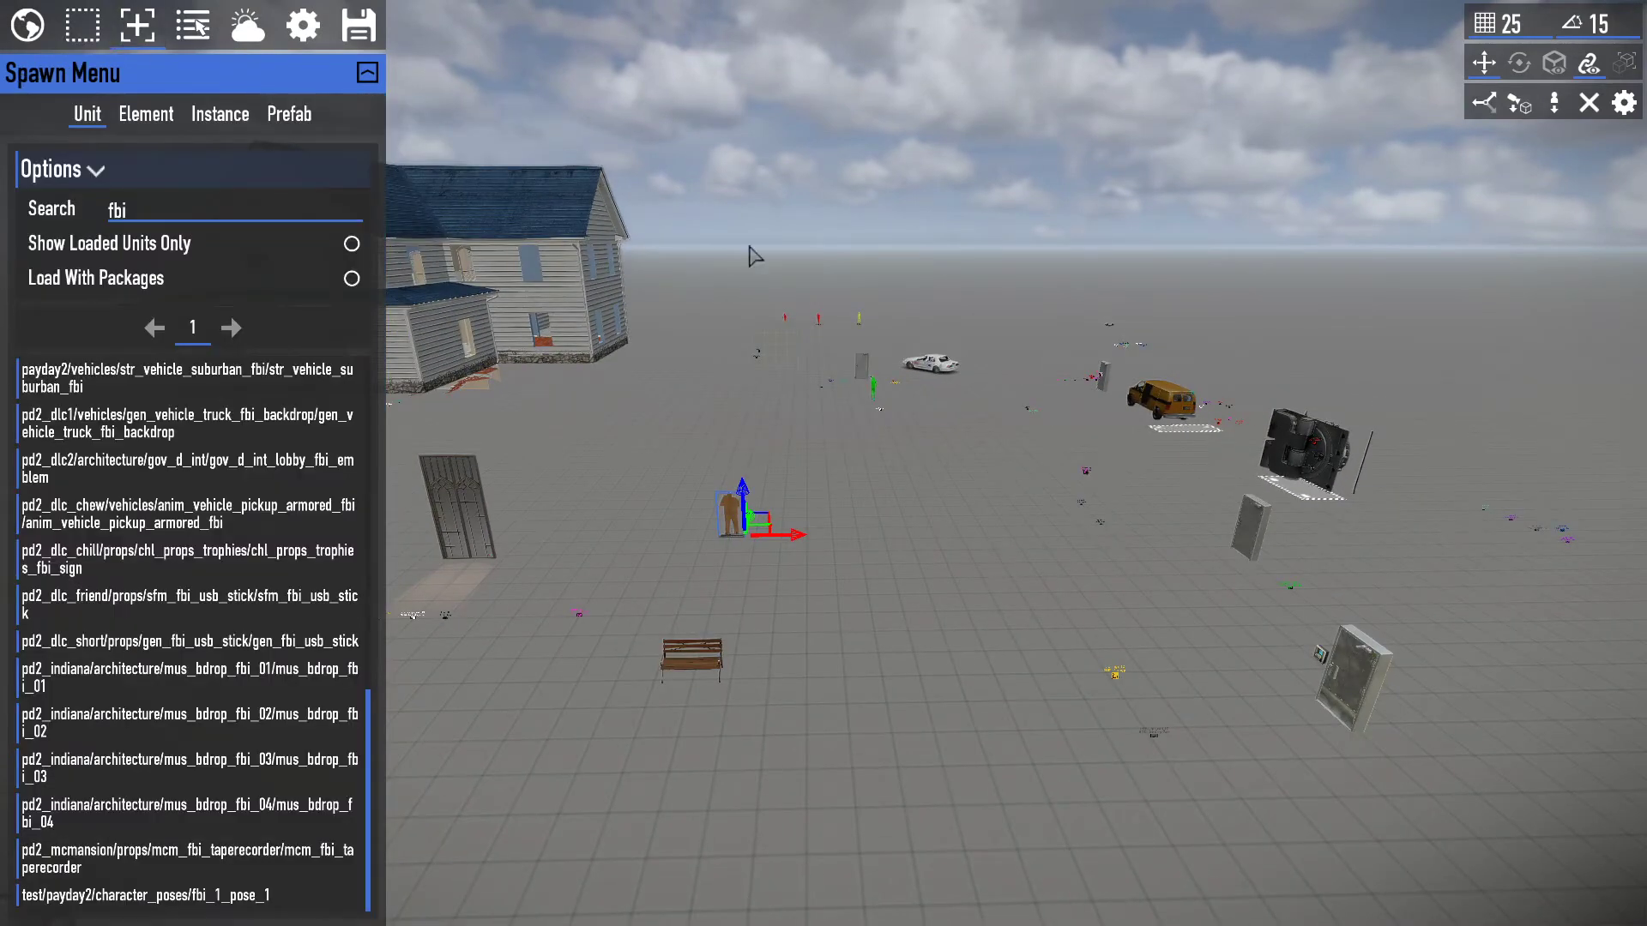
left_click(753, 568)
left_click(731, 530)
key("a")
right_click_drag(732, 530, 776, 562)
key("s")
right_click_drag(772, 429, 734, 525)
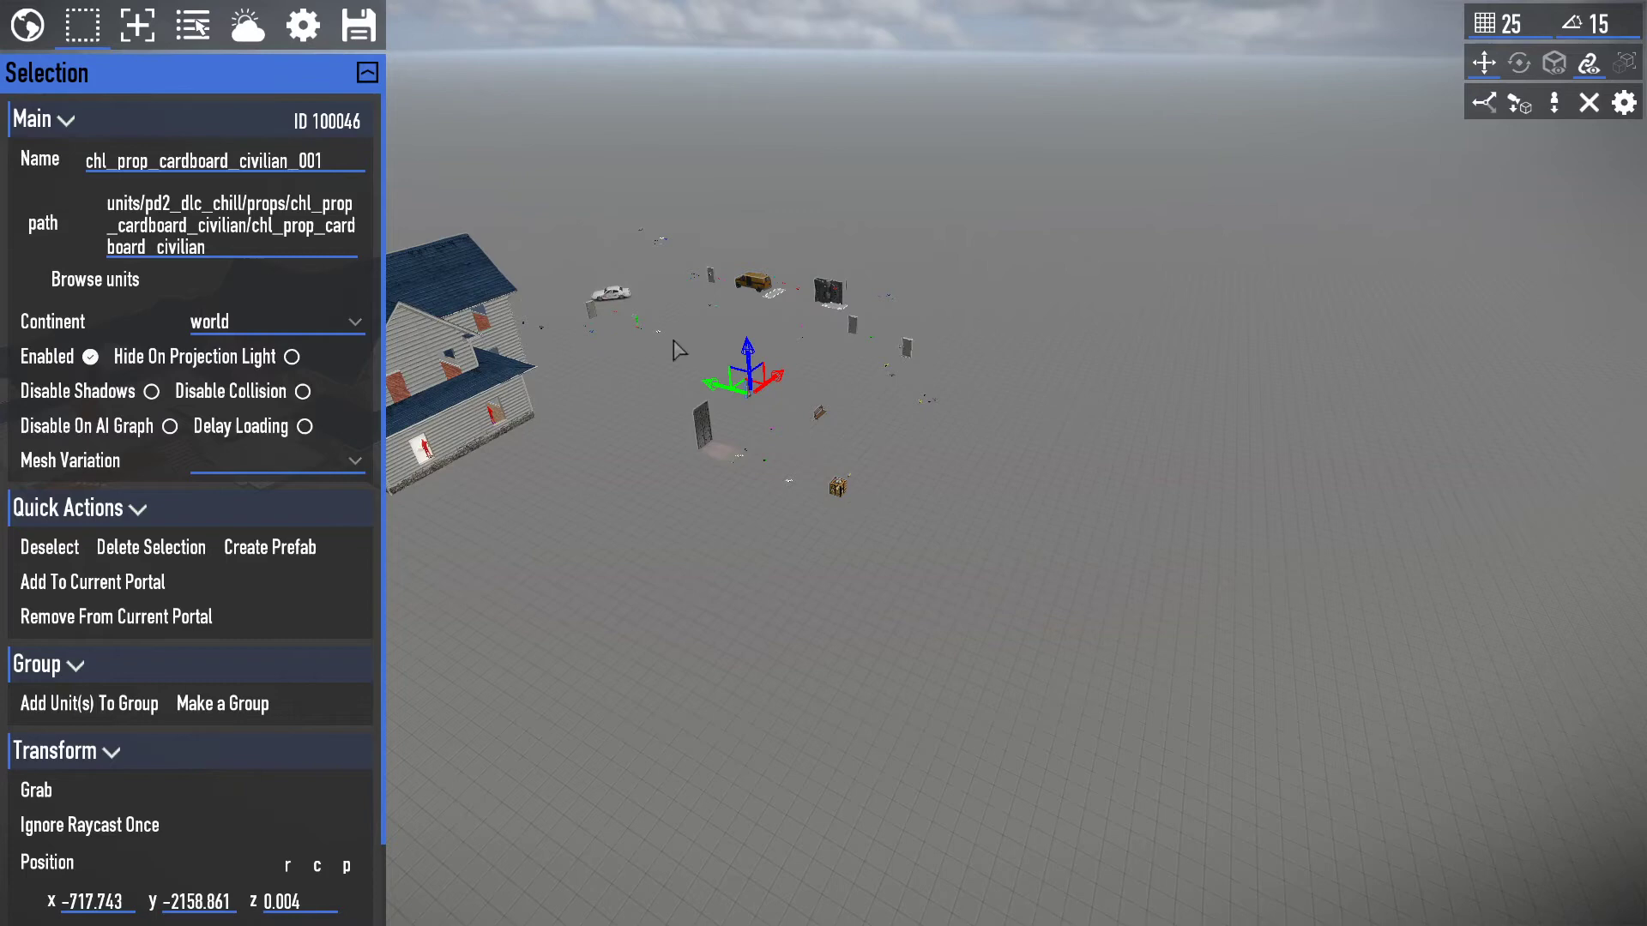
Select the ground plane, move closer to the placed props and return to the "fbi" unit search.
left_click(704, 356)
key("w")
right_click_drag(692, 356, 689, 347)
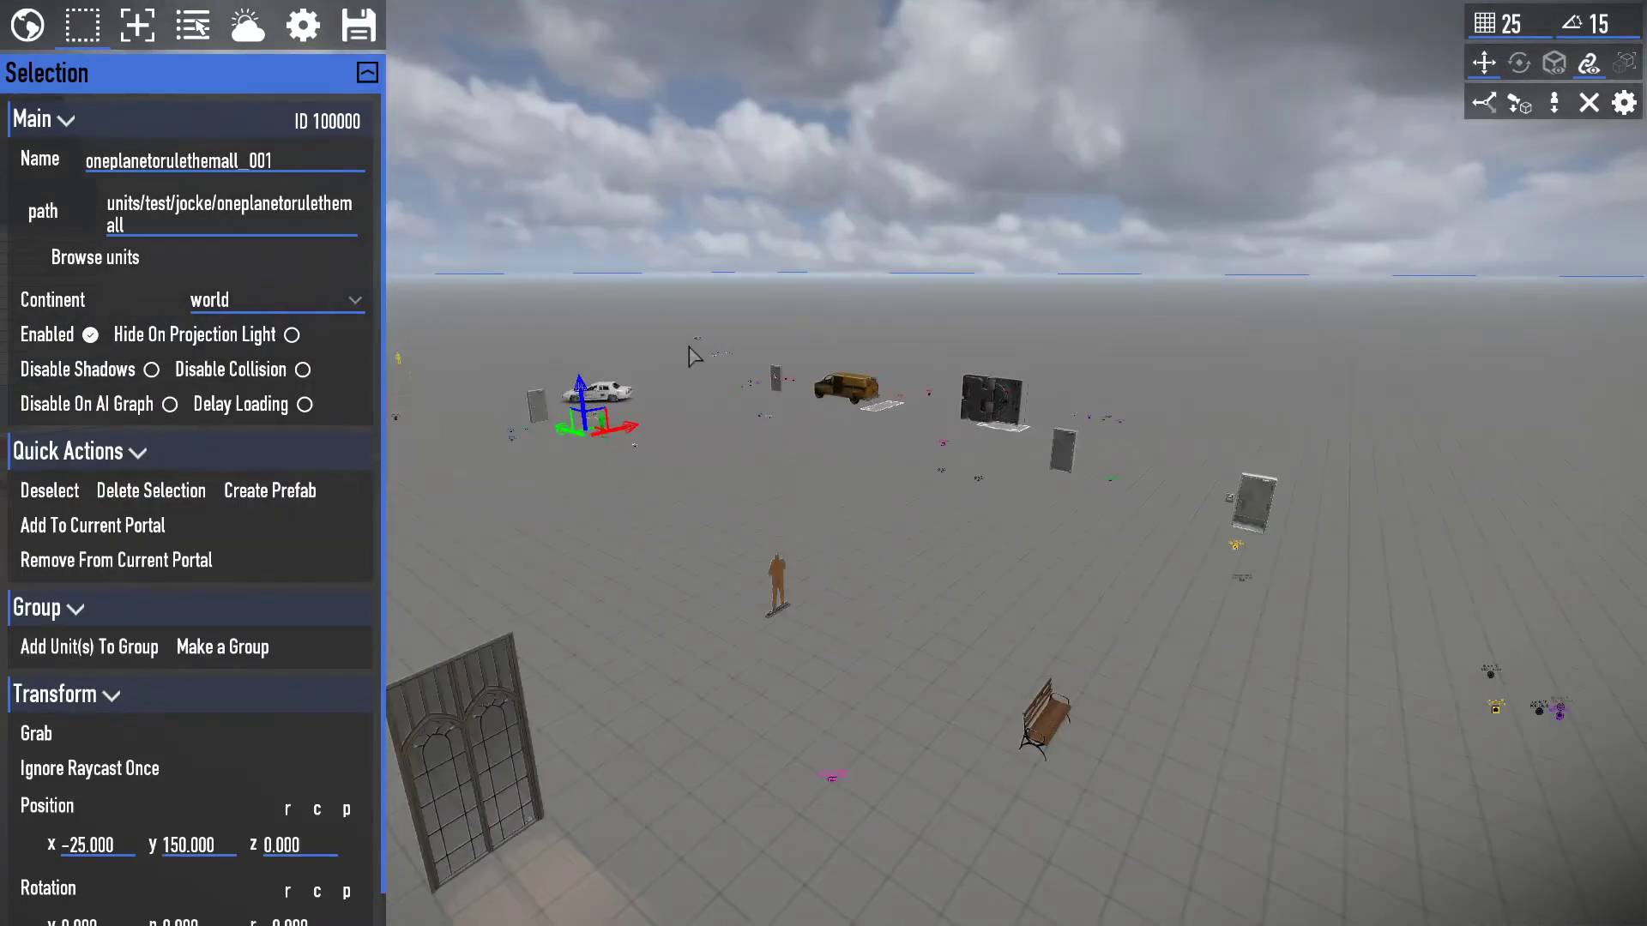
left_click(143, 35)
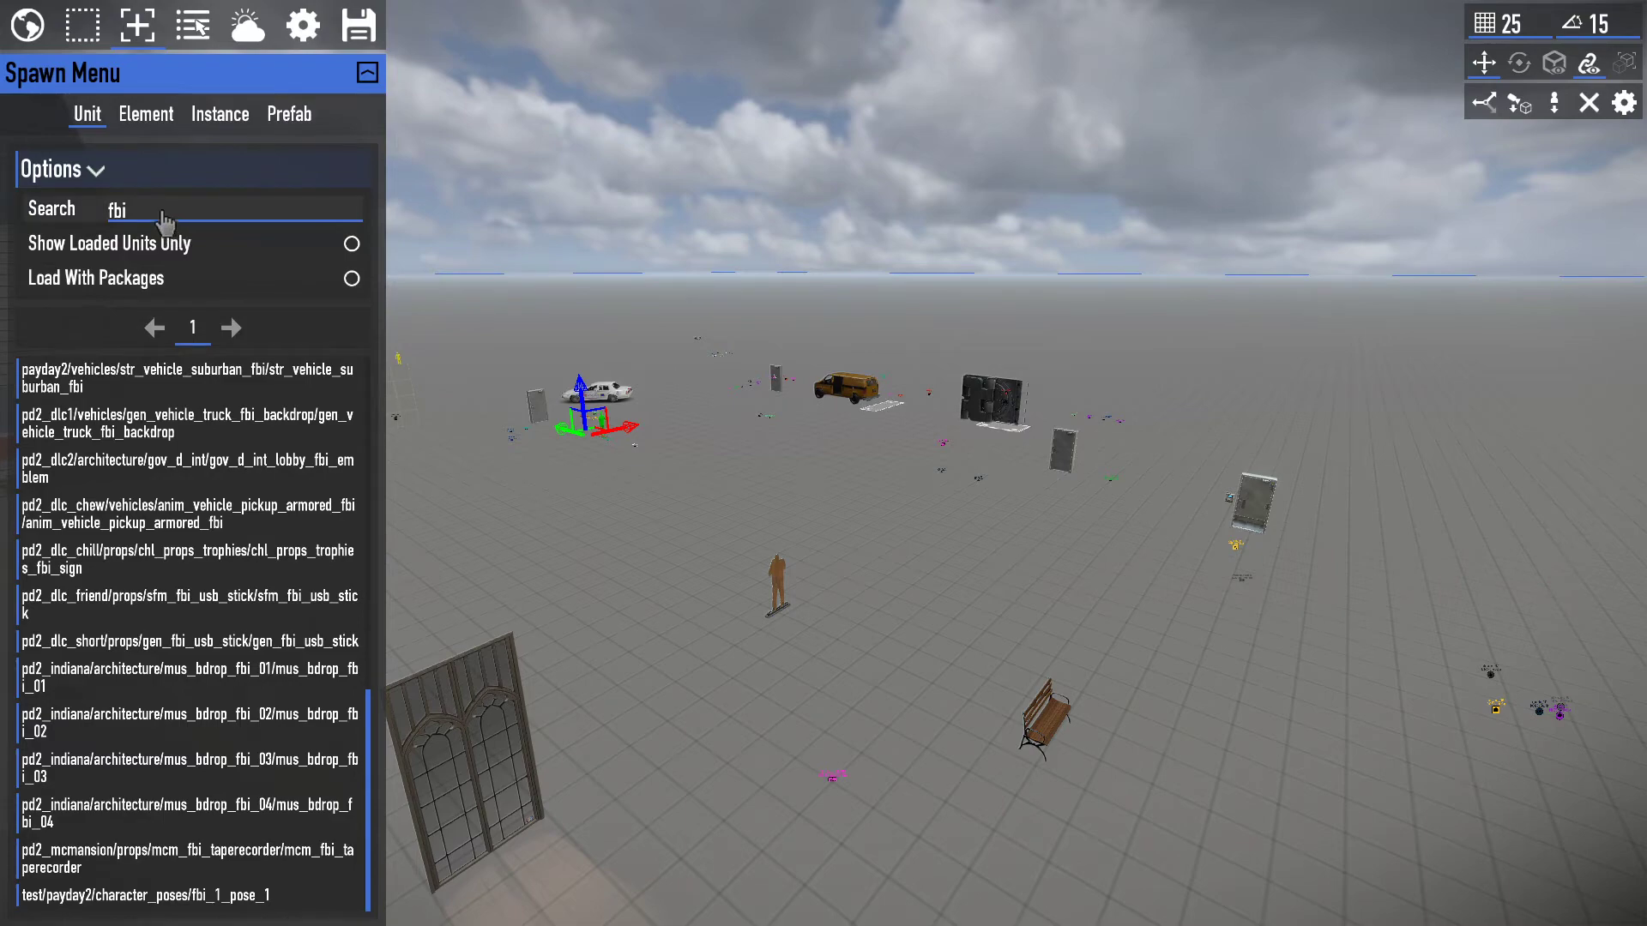
Select the cardboard civilian again, survey the level from several sides and reopen the list of spawnable units.
left_click(772, 568)
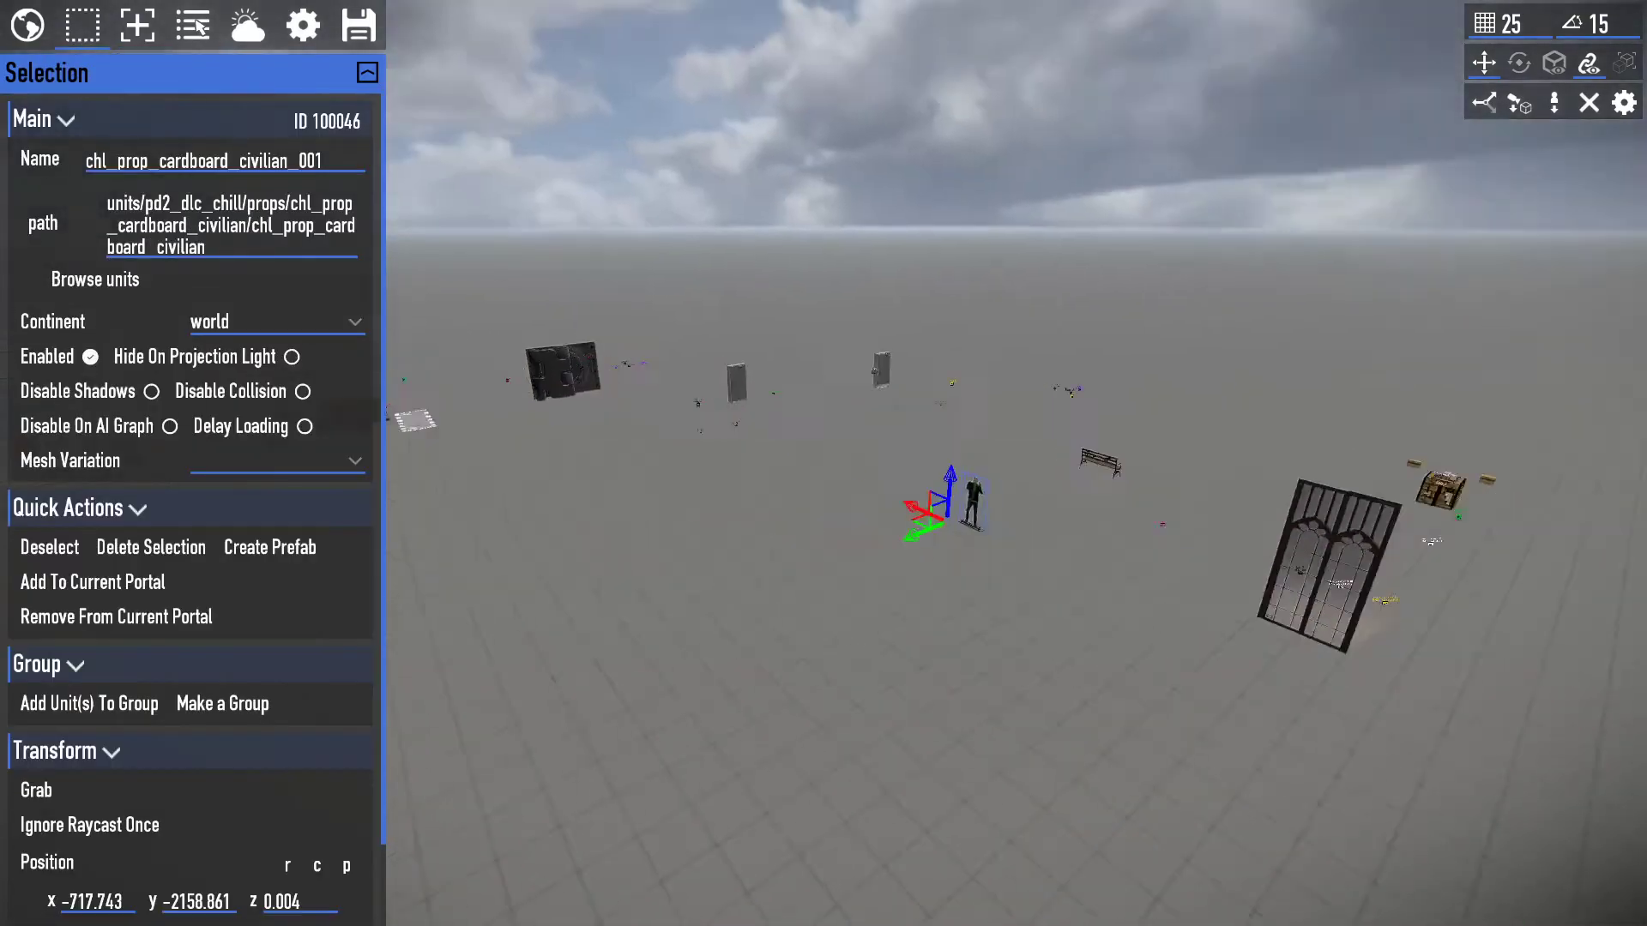
key("s")
right_click_drag(777, 569, 1193, 708)
key("s")
key("a")
right_click_drag(558, 536, 622, 508)
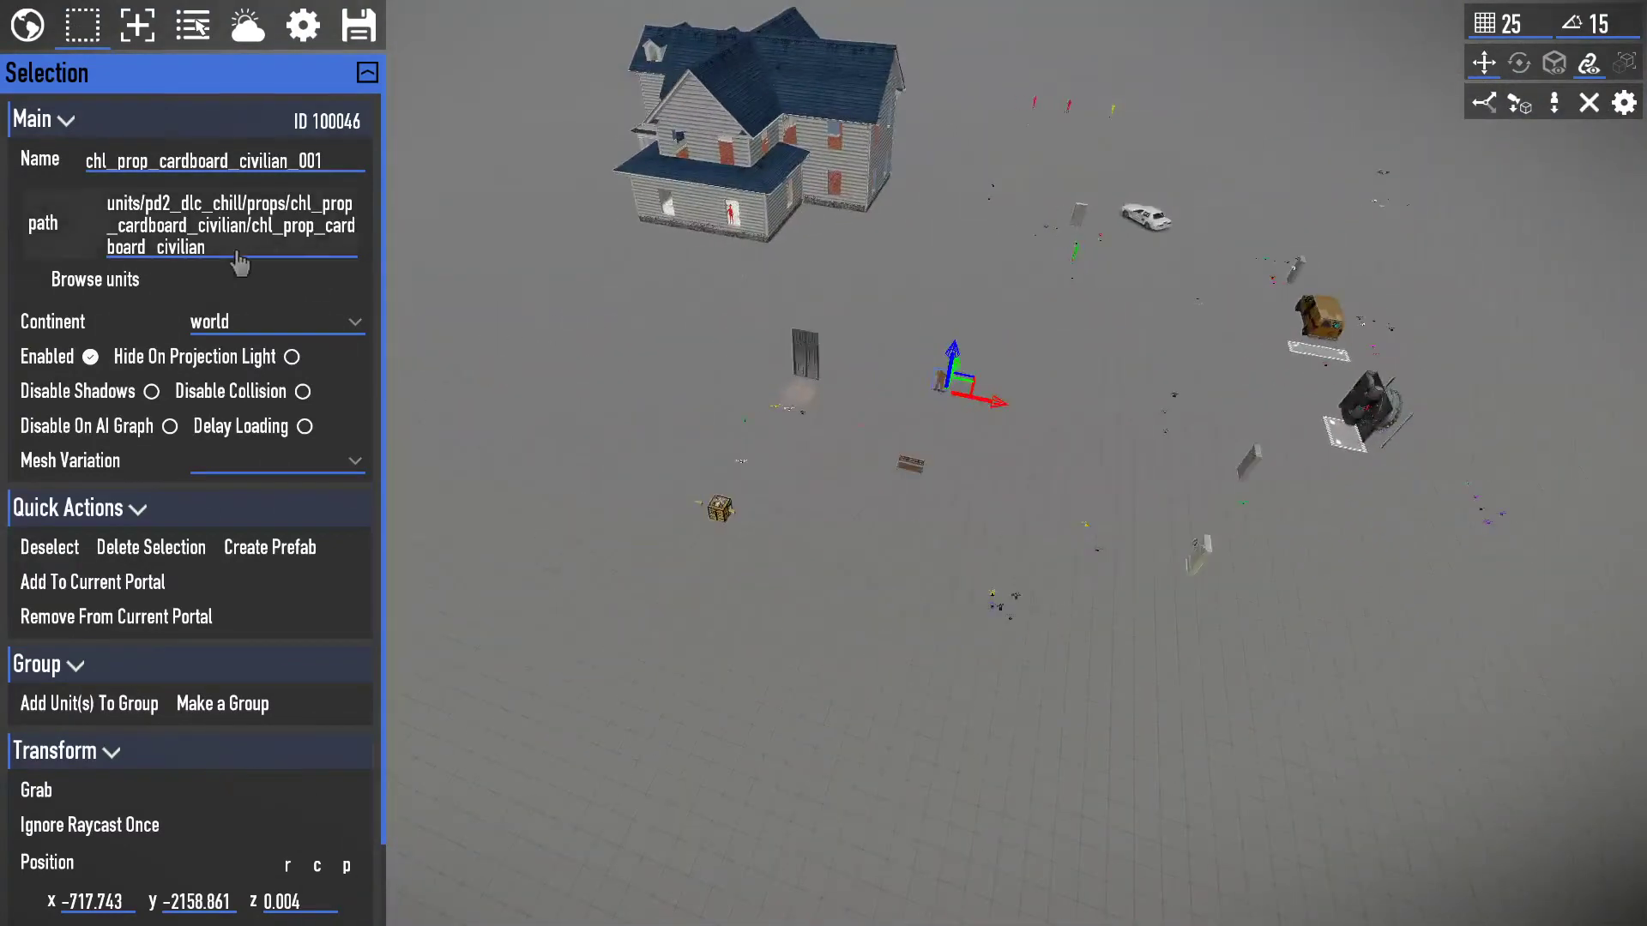
key("w")
right_click_drag(514, 274, 823, 339)
key("a")
key("d")
key("s")
right_click_drag(498, 308, 368, 276)
left_click(137, 36)
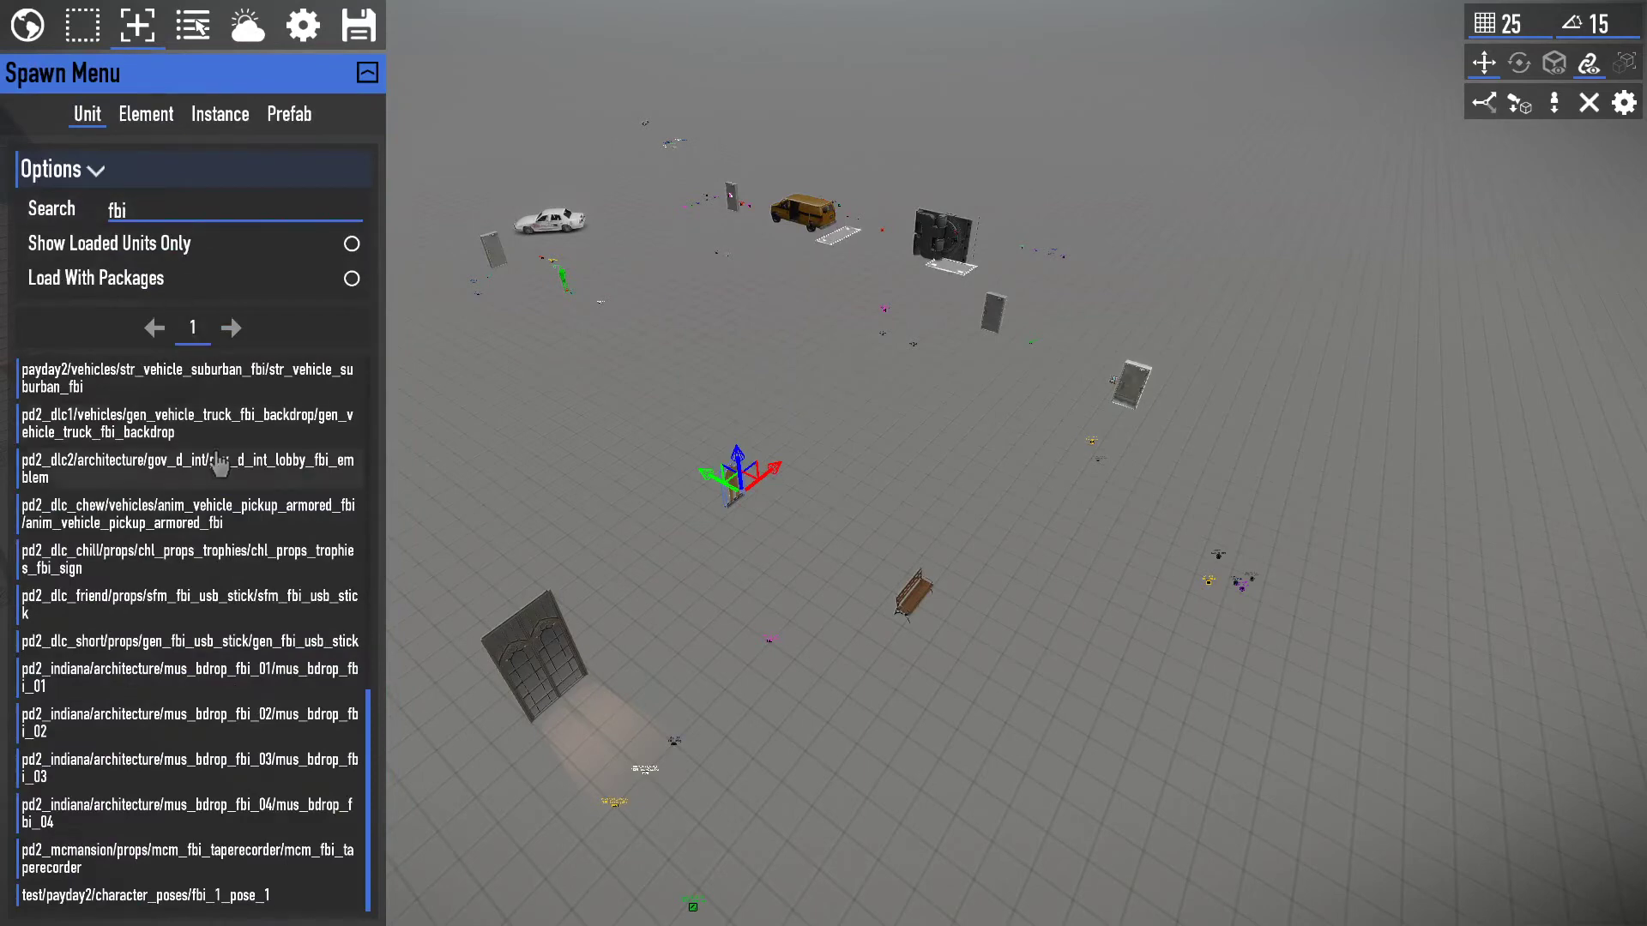
Look through the spawnable elements and search them for "spawn".
scroll(266, 531, "up", 10)
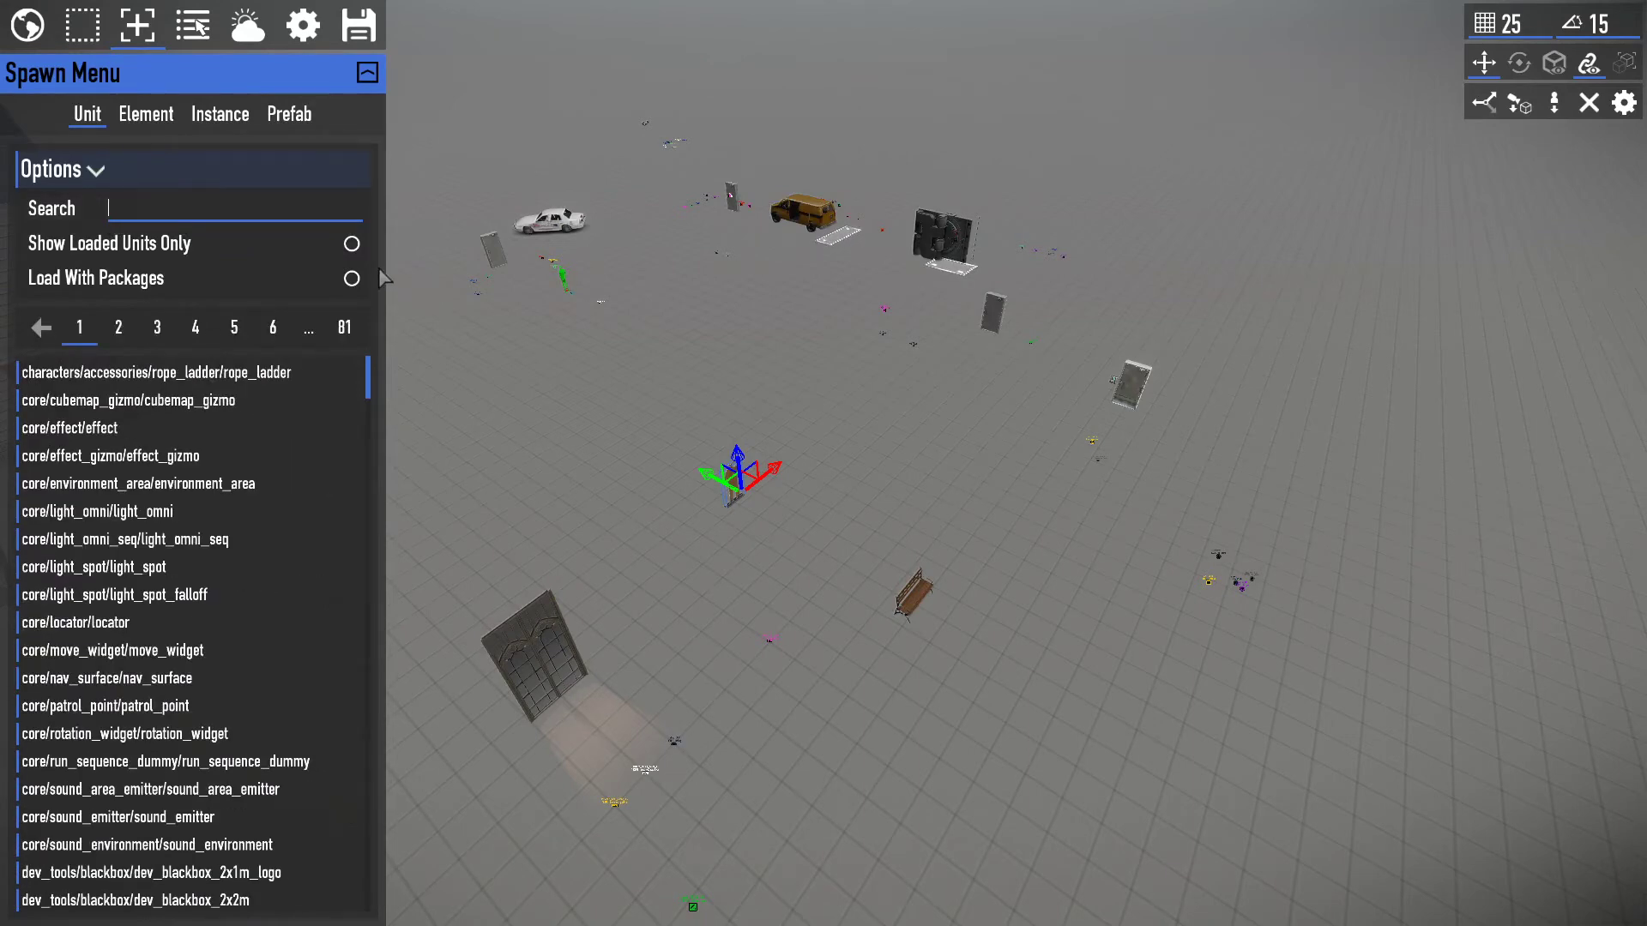
left_click(163, 120)
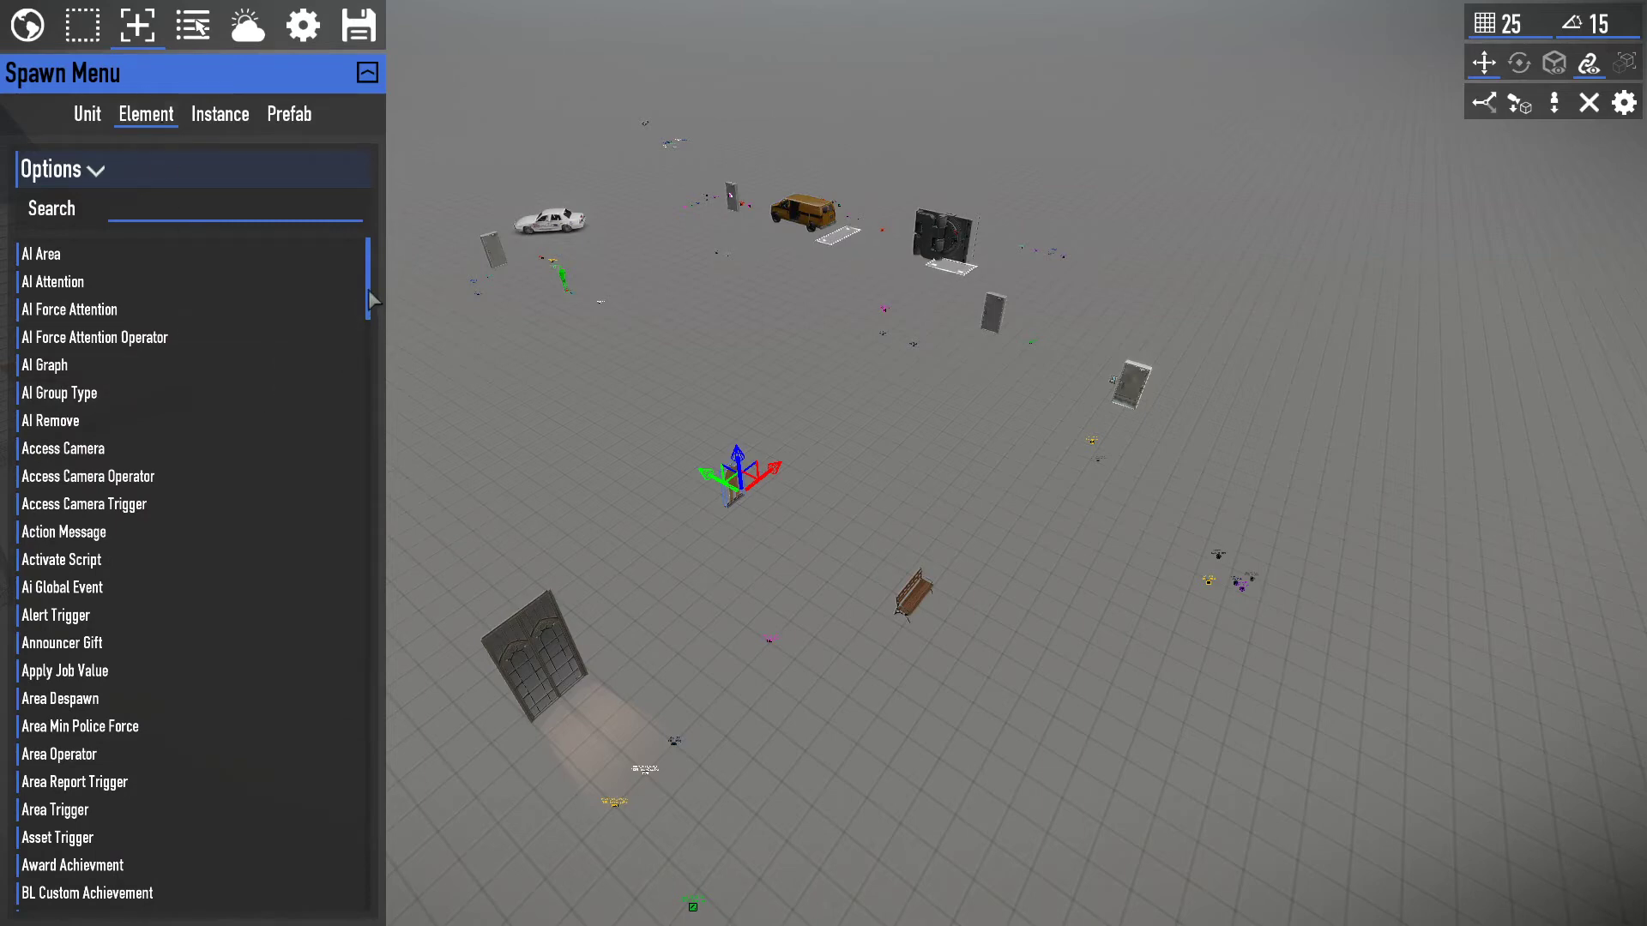
mouse_move(368, 292)
left_mouse_down()
mouse_move(372, 324)
mouse_move(381, 292)
left_mouse_up()
scroll(326, 454, "down", 13)
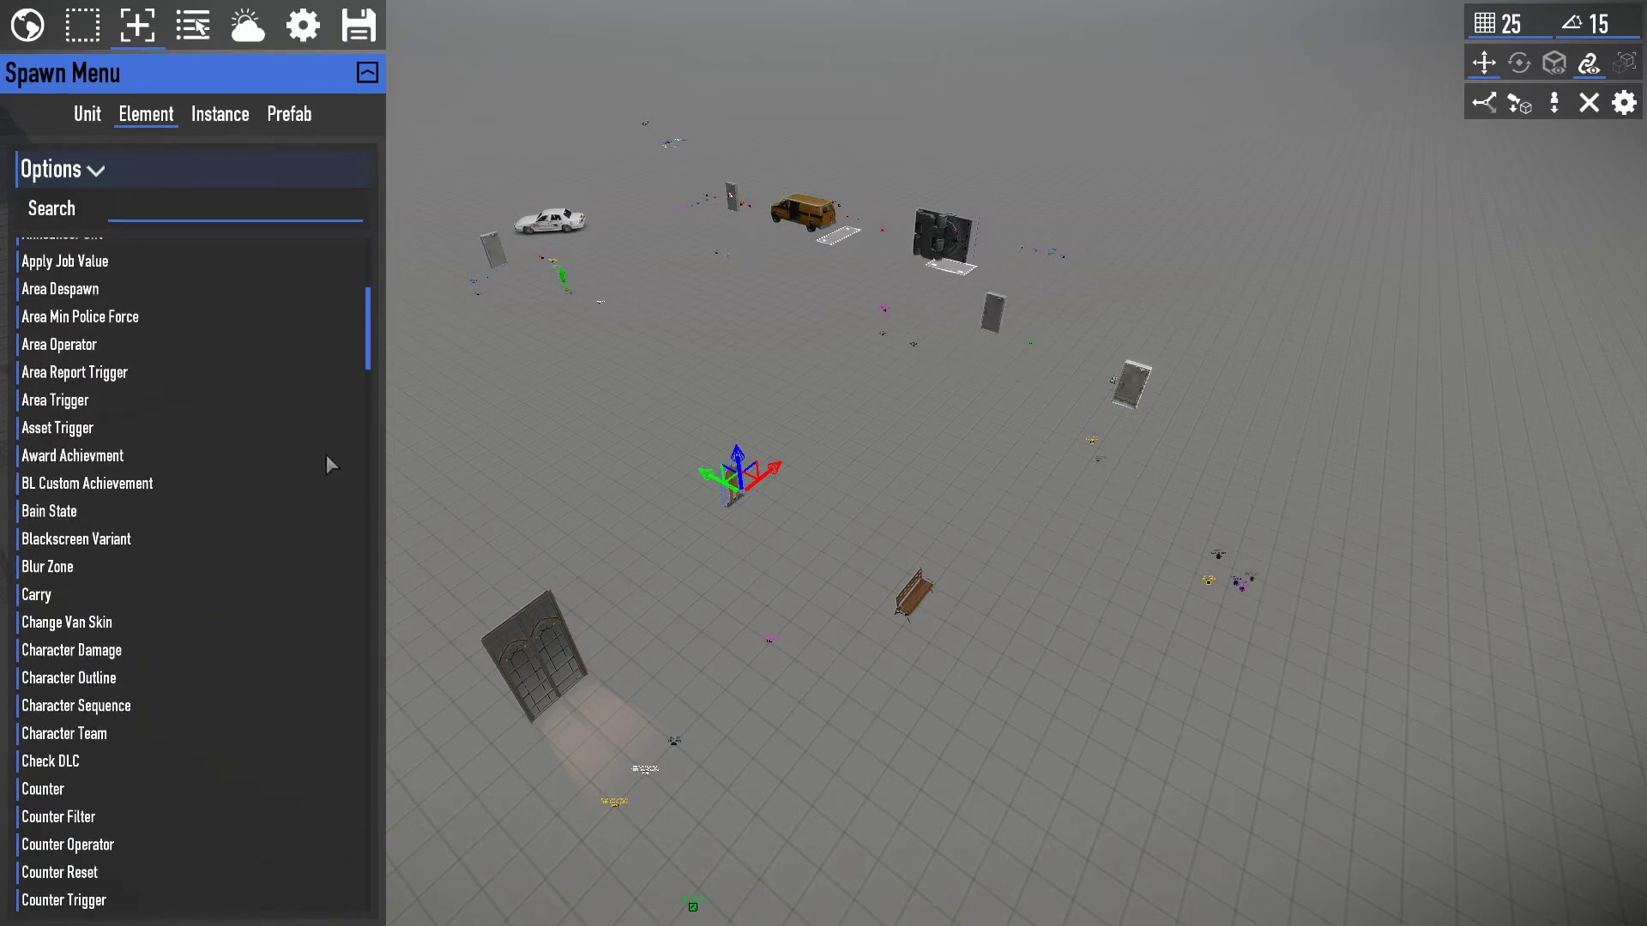
left_click(228, 220)
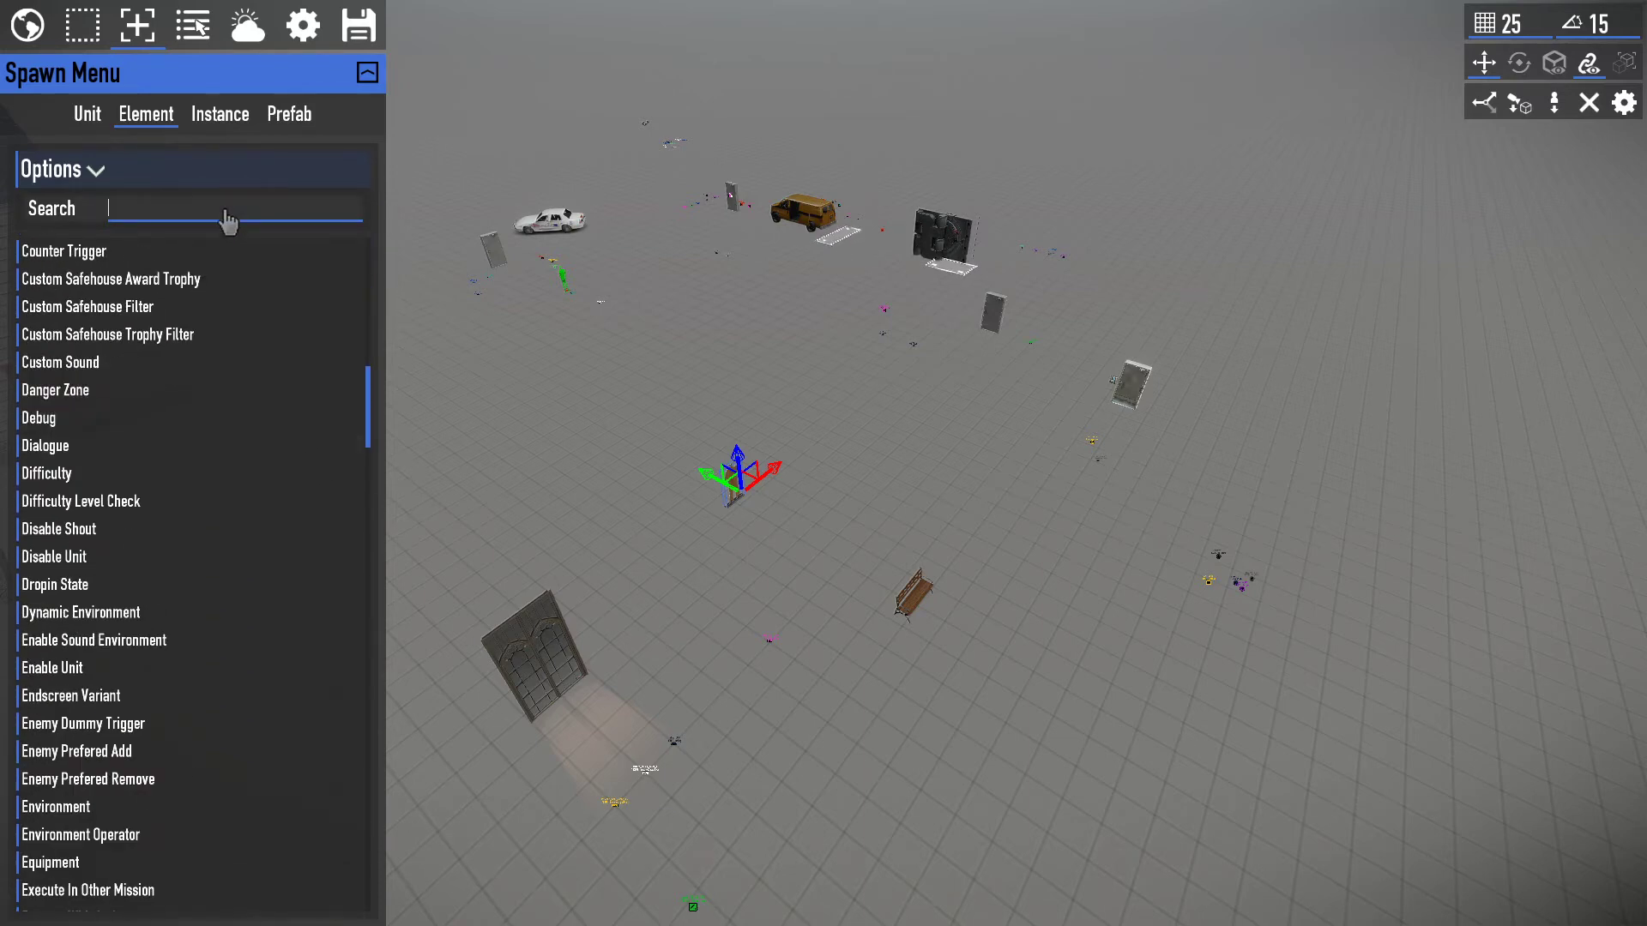
type("spawn")
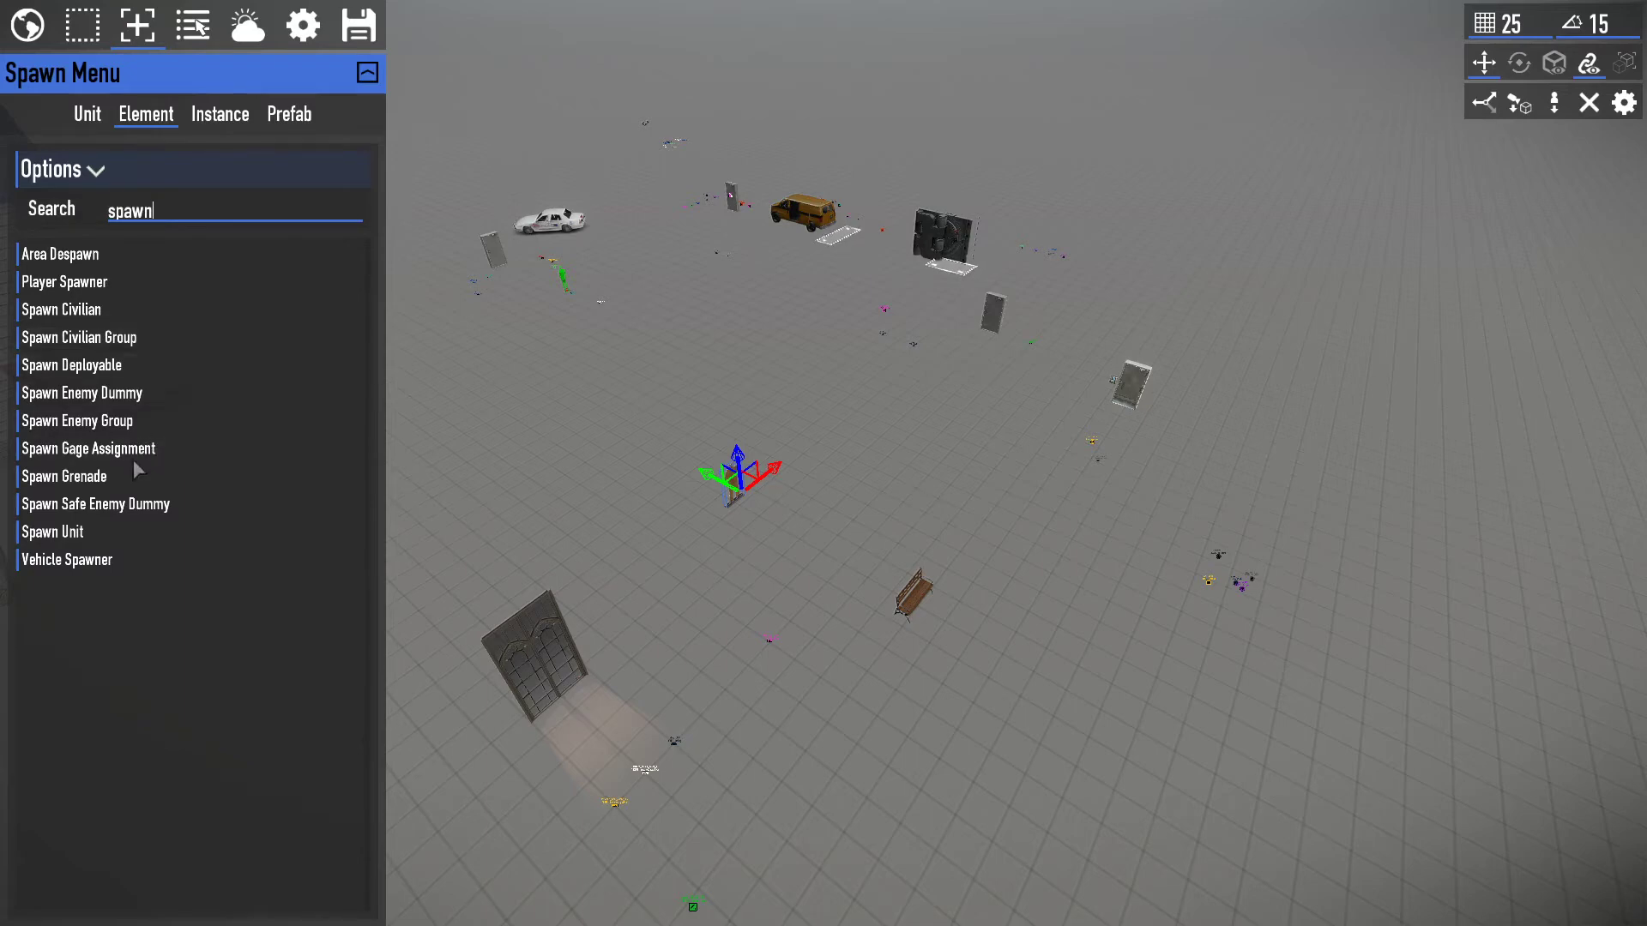
Spawn a Spawn Enemy Dummy element on the ground near the cardboard civilian.
left_click(133, 401)
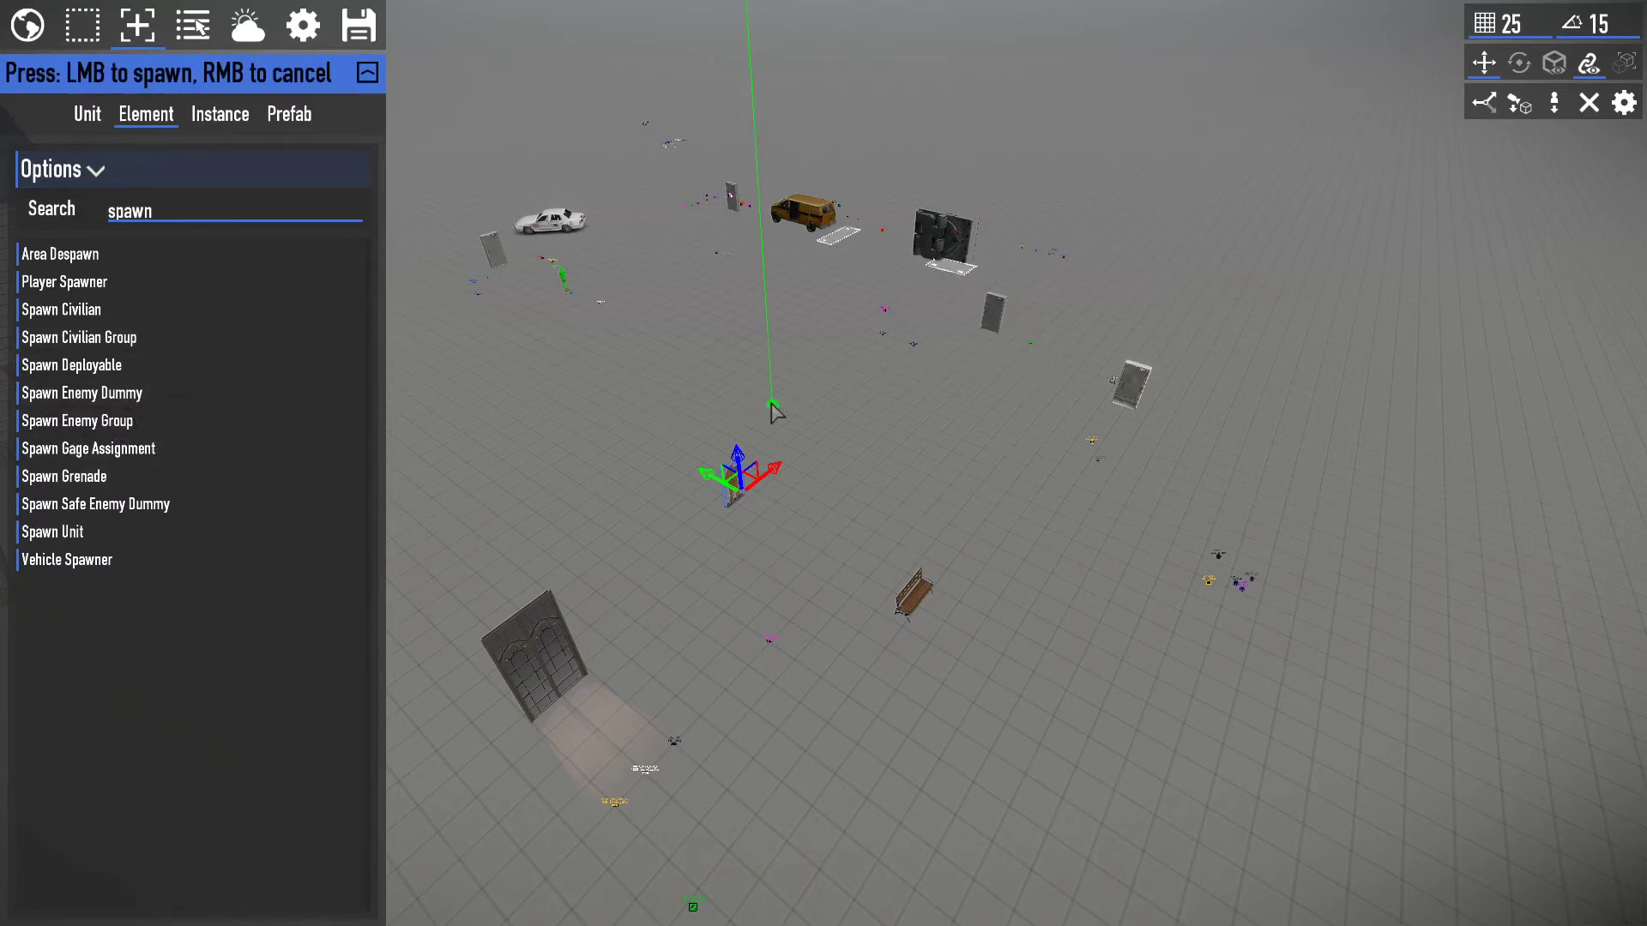
left_click(772, 399)
scroll(224, 659, "down", 6)
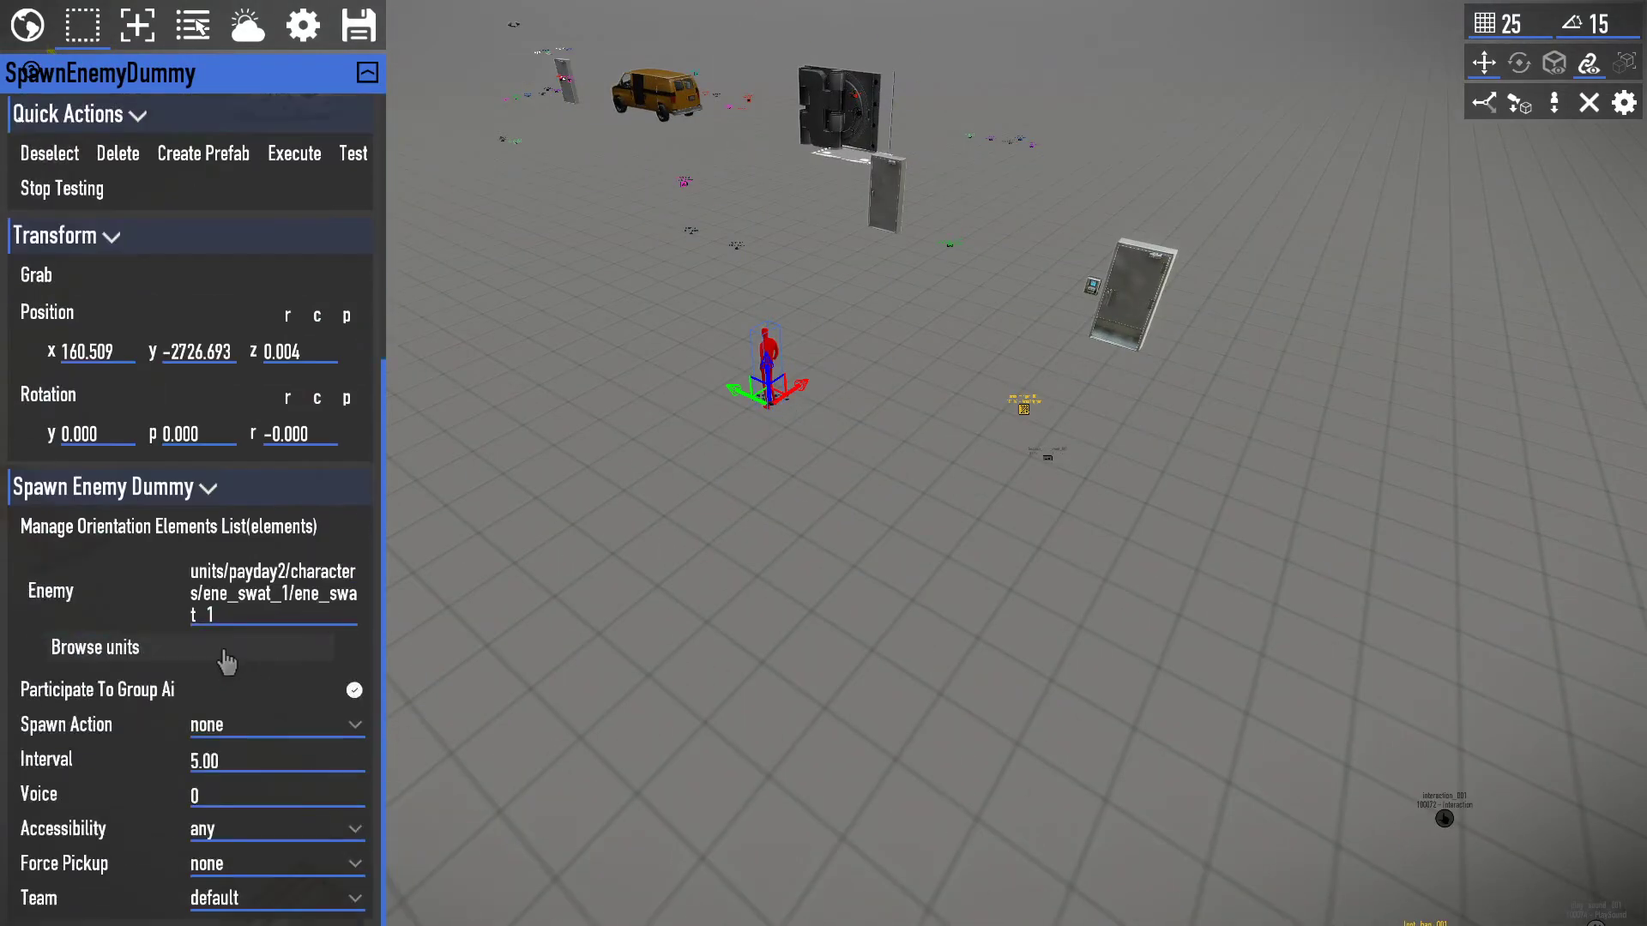
Browse the enemy units available for the spawned dummy without choosing one.
left_click(193, 639)
scroll(874, 623, "down", 10)
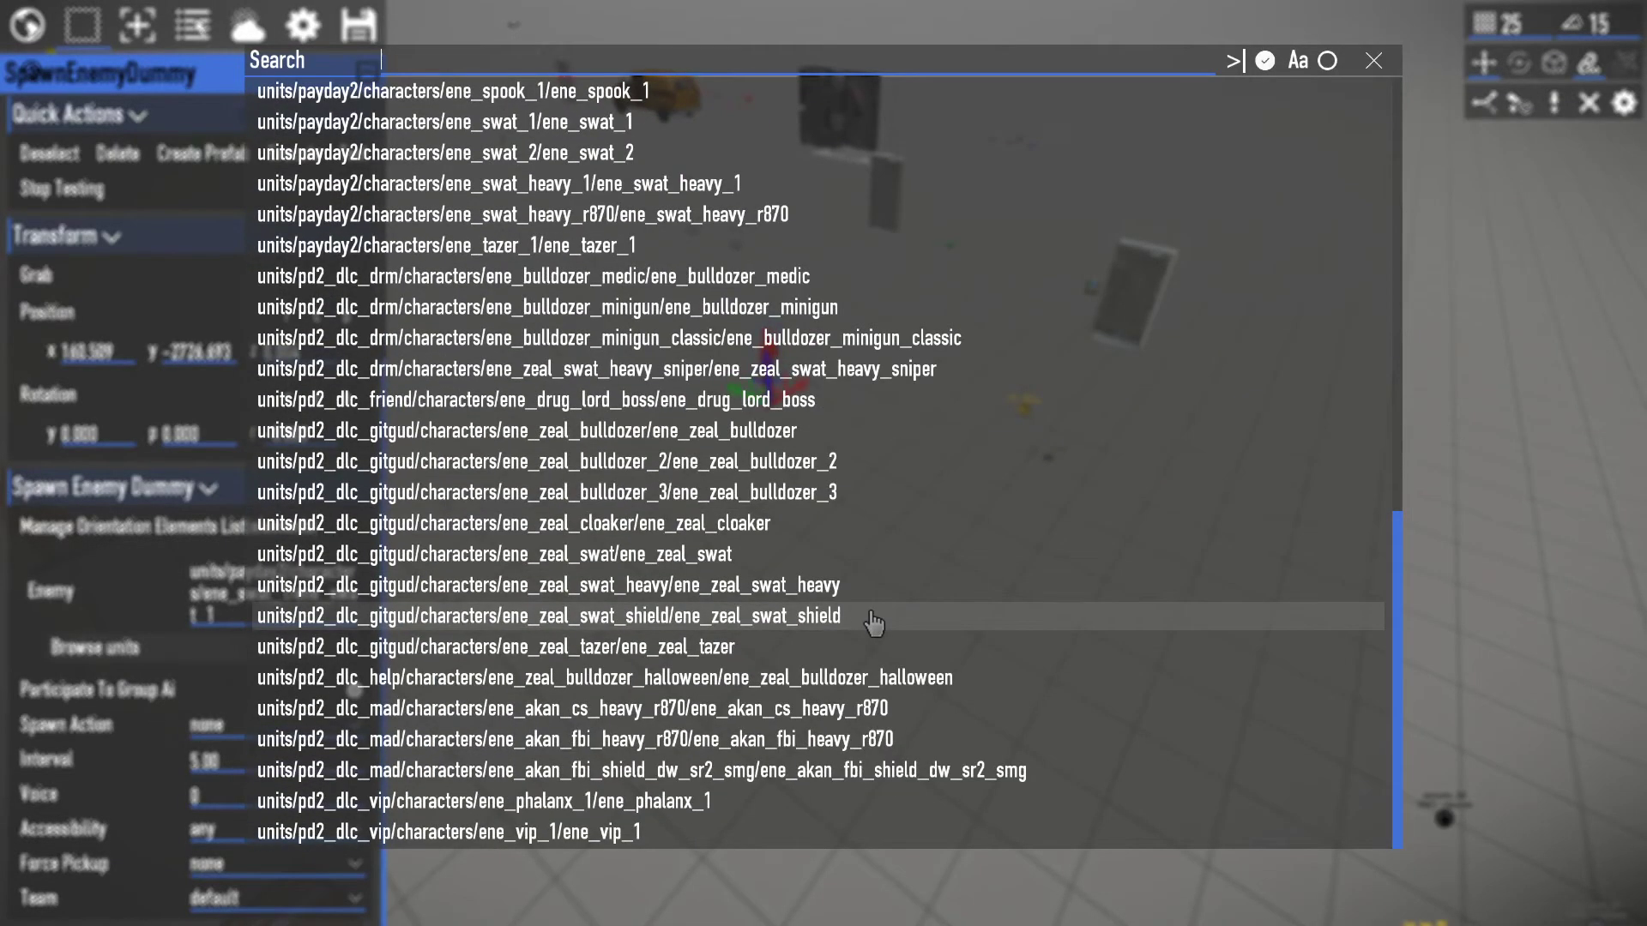
scroll(871, 619, "up", 10)
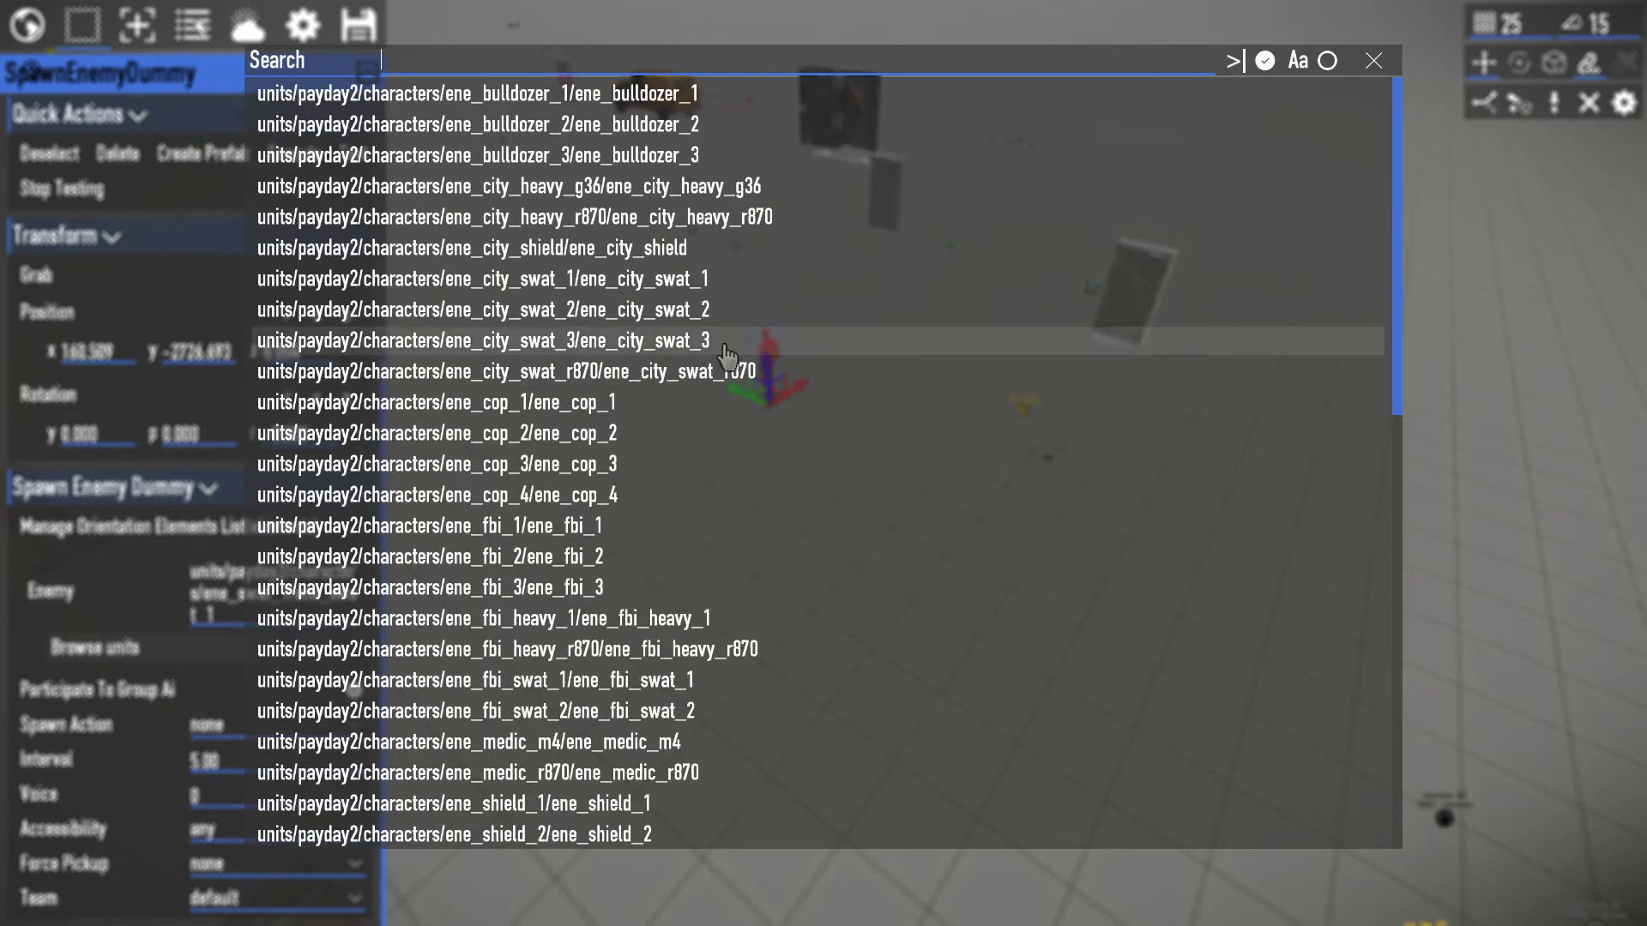
scroll(772, 425, "down", 8)
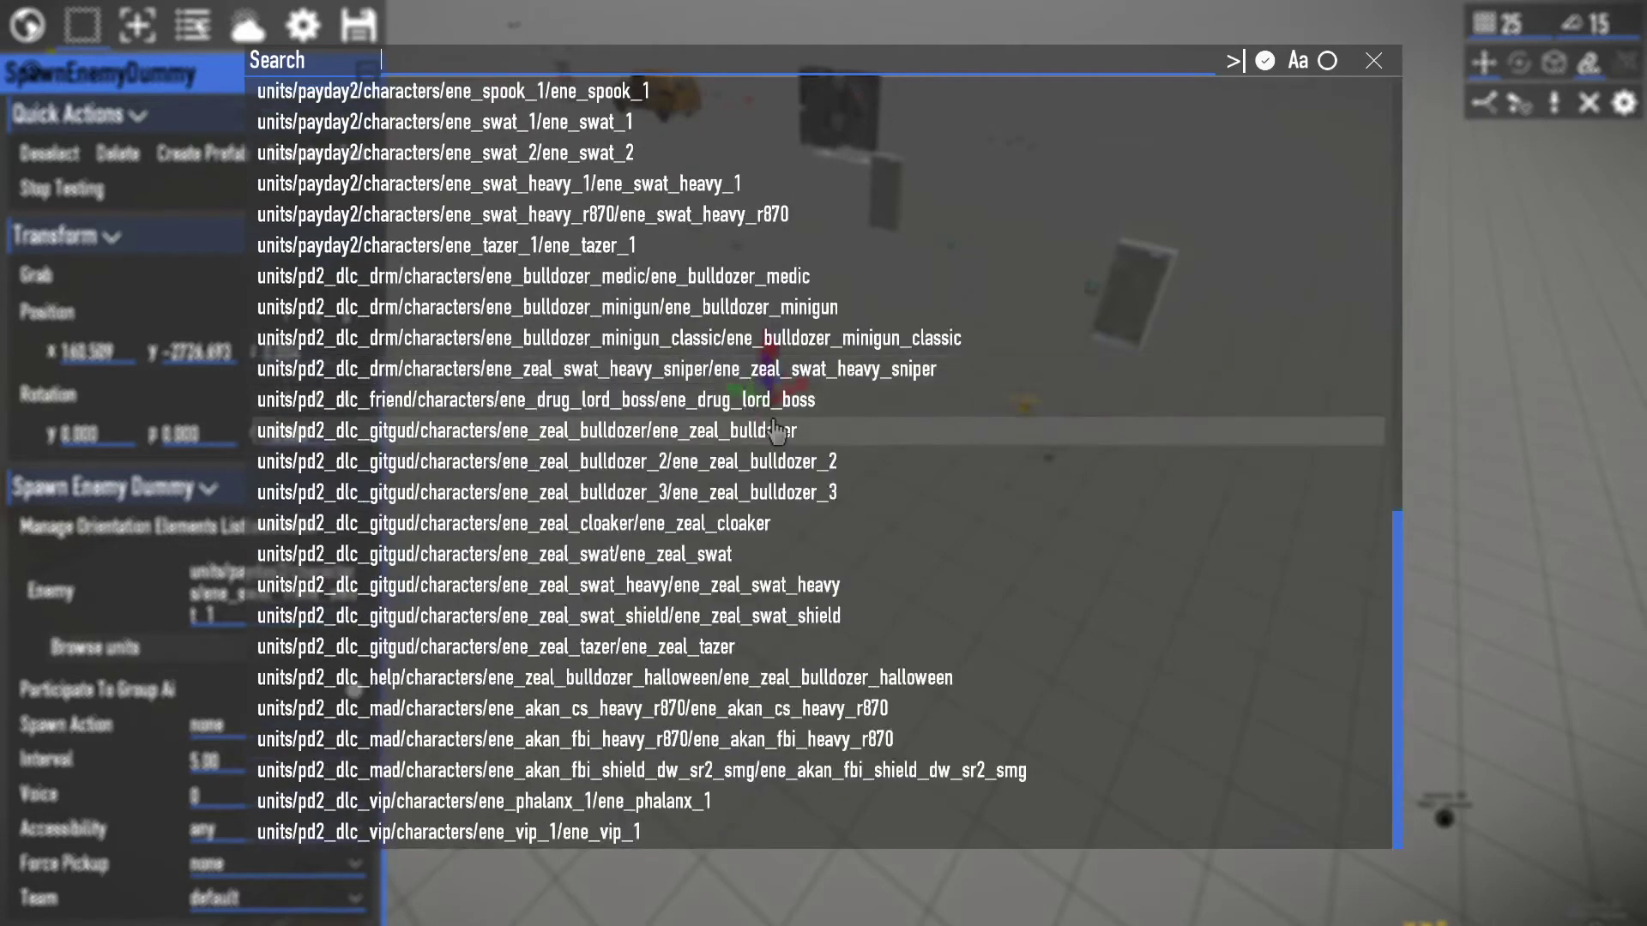
key("Escape")
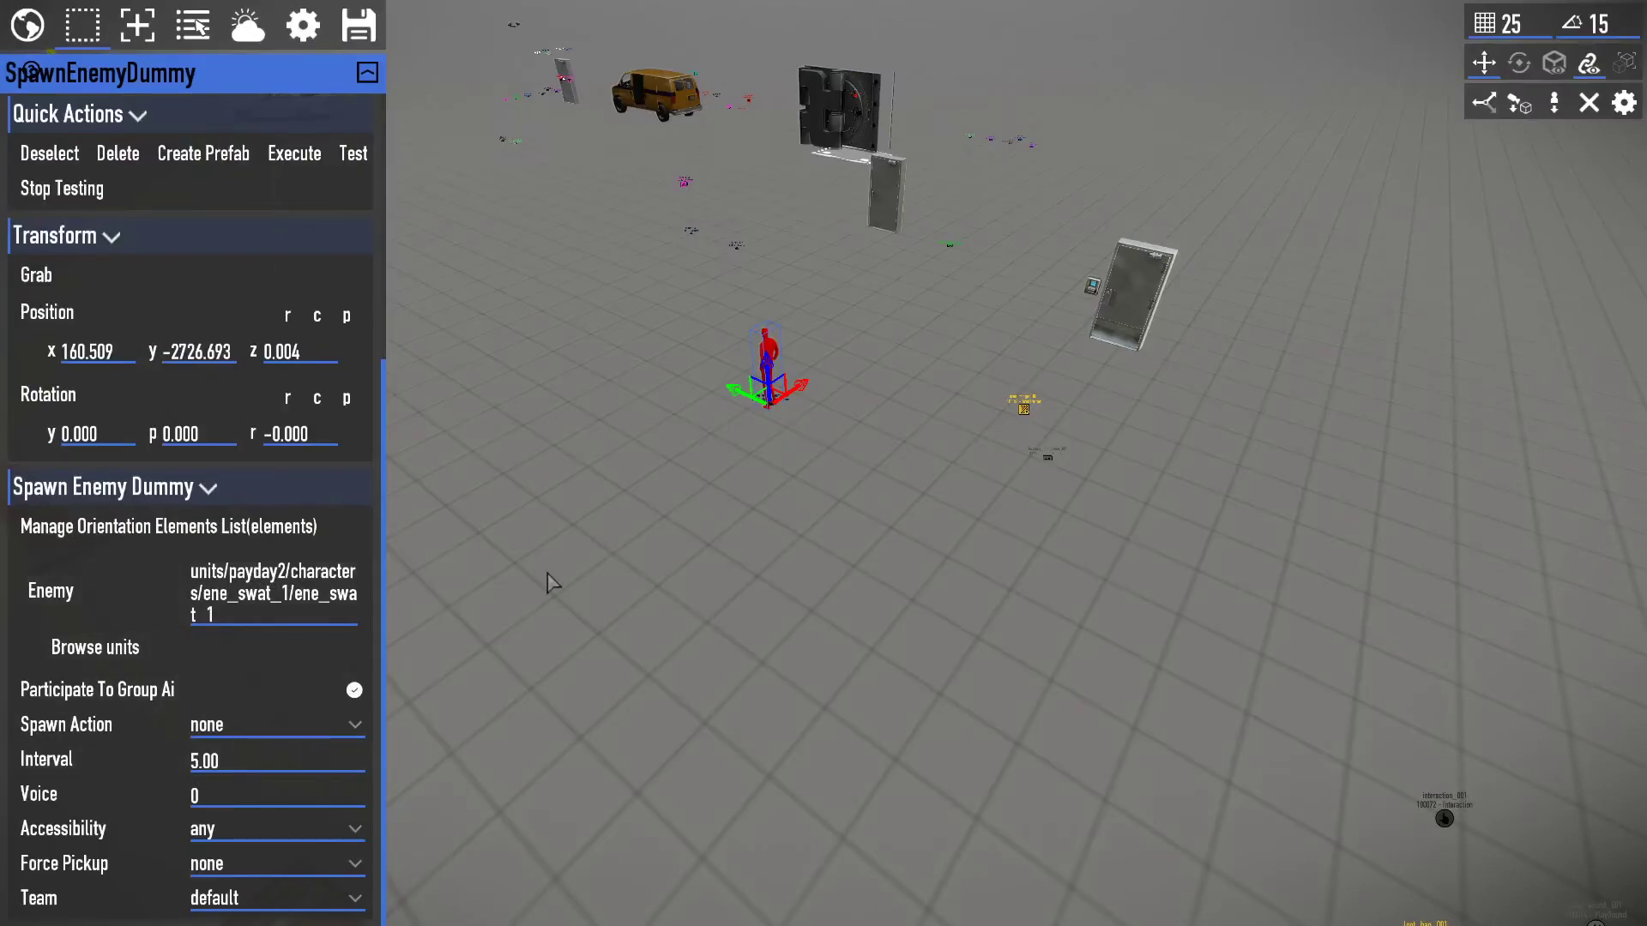
Delete the spawned enemy dummy and select the cardboard civilian.
key("d")
right_click_drag(553, 583, 508, 542)
key("a")
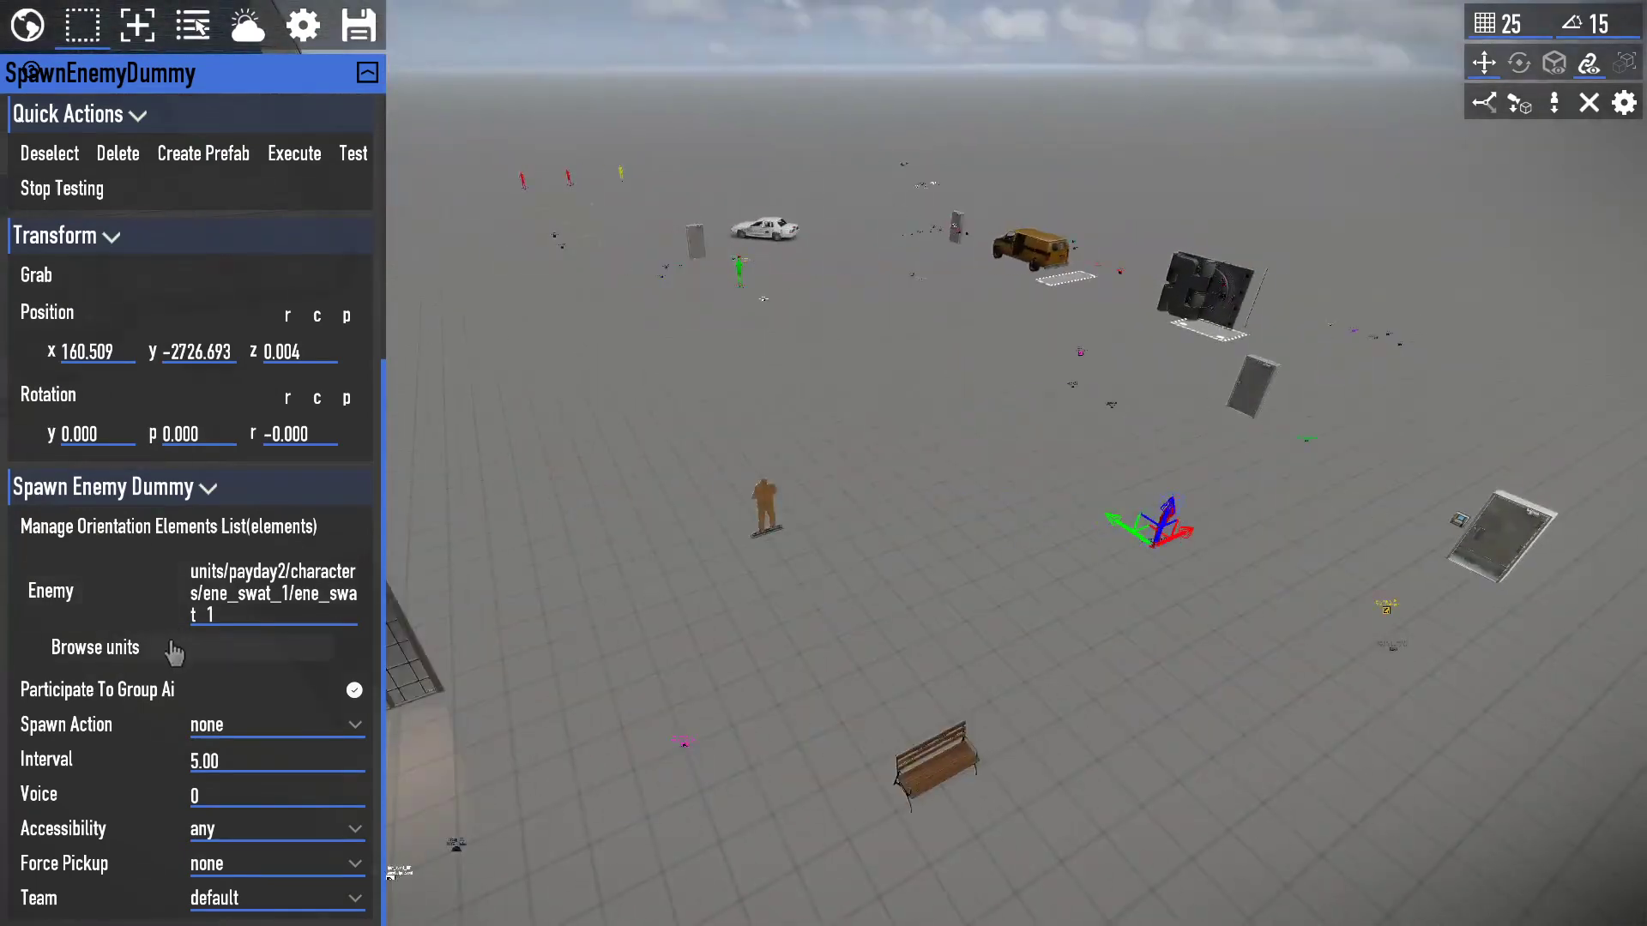
scroll(116, 656, "up", 5)
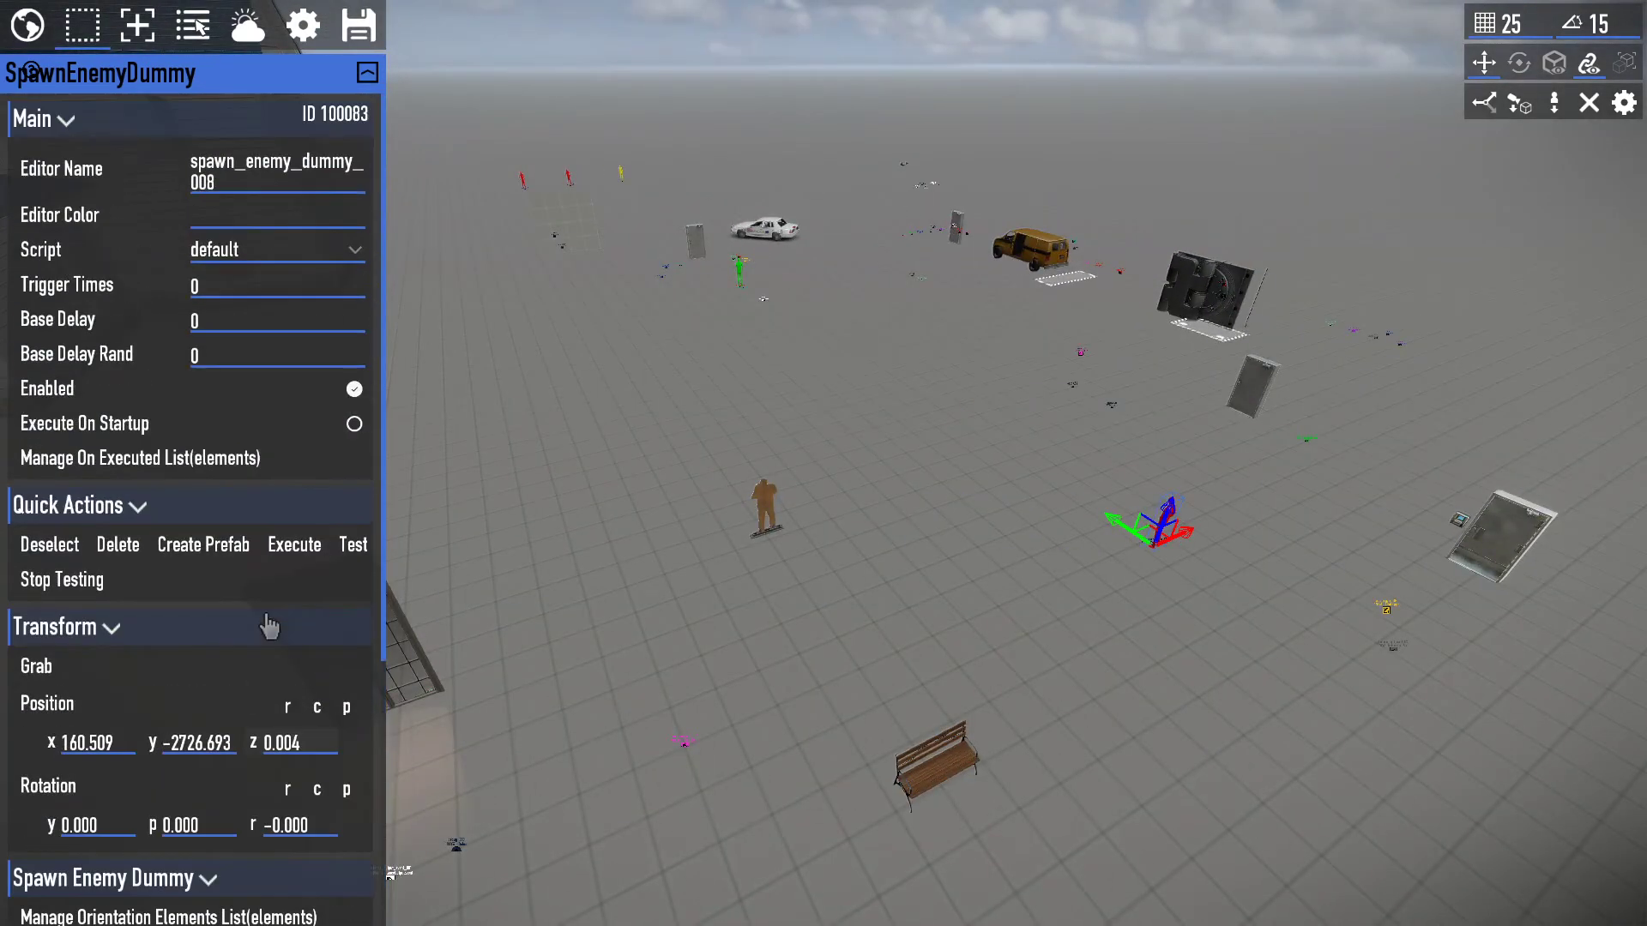
scroll(265, 626, "down", 5)
scroll(349, 630, "up", 4)
key("Delete")
left_click(736, 487)
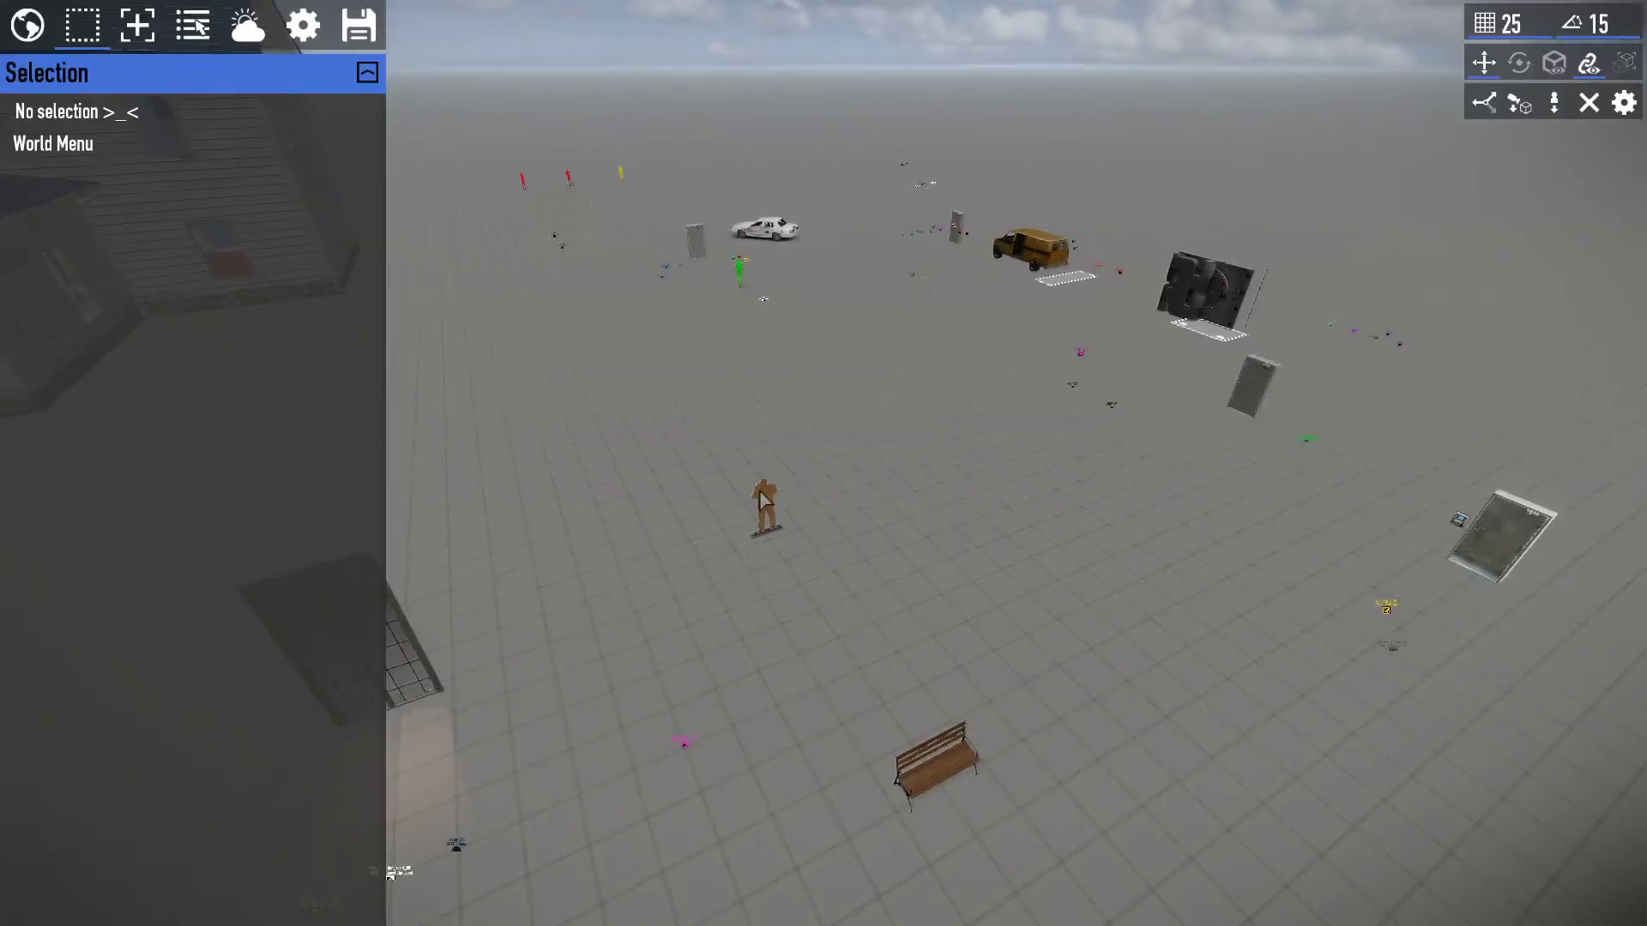
left_click(764, 500)
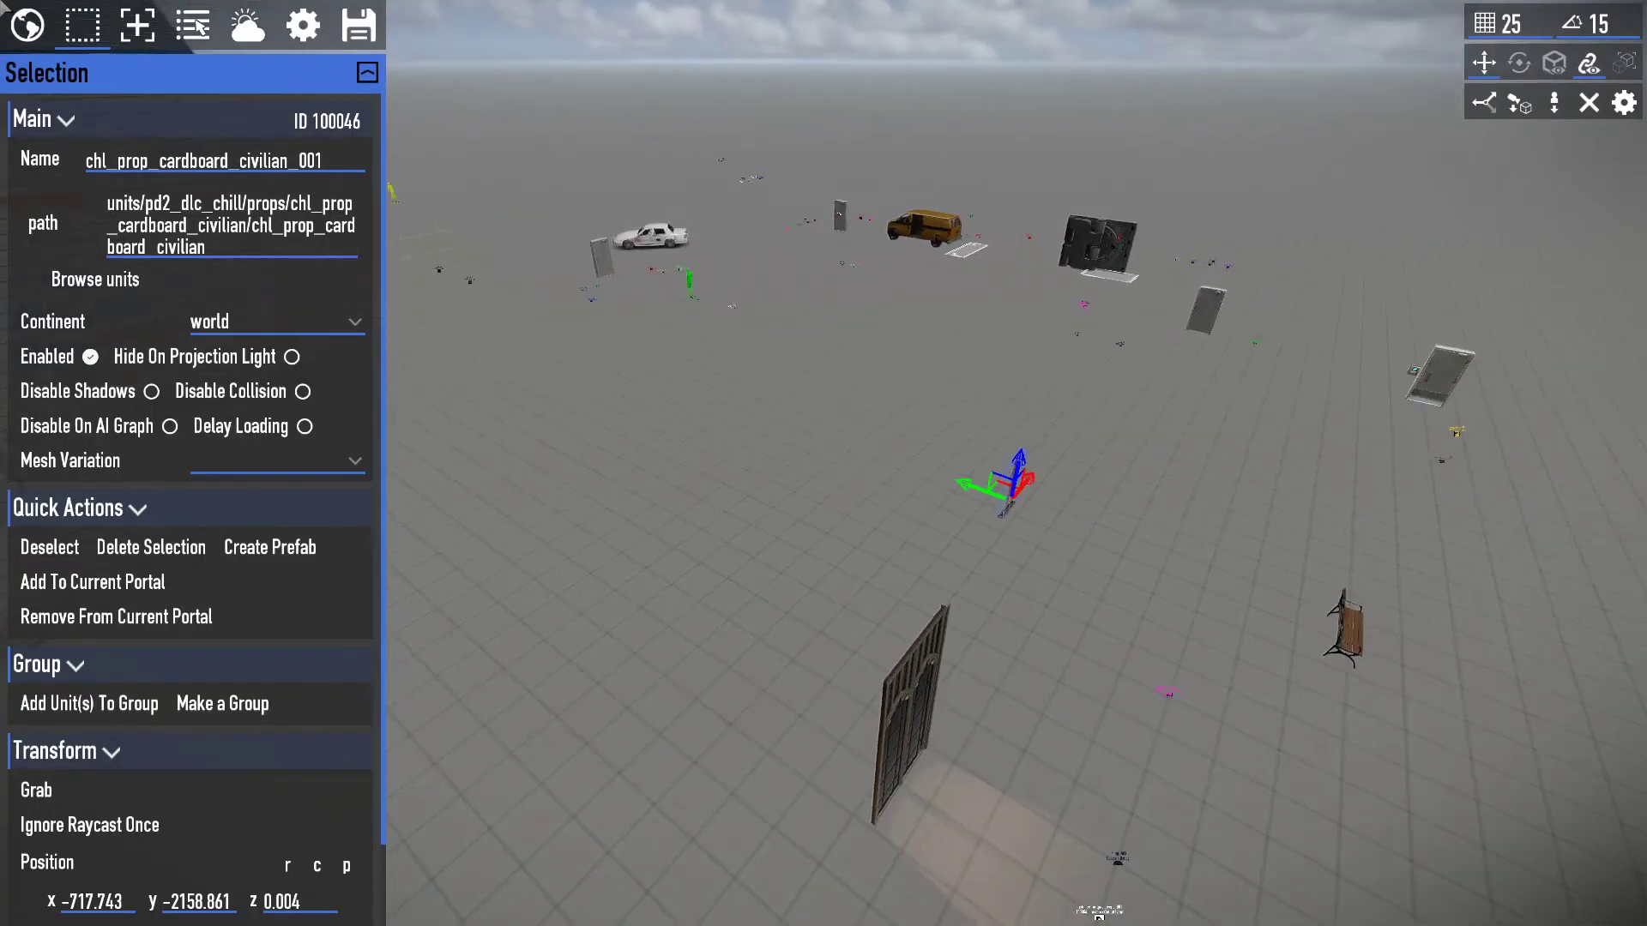
View the BeardLib Editor's About page and examine the input key bindings in its options, returning to the level.
key("Escape")
left_click(1509, 175)
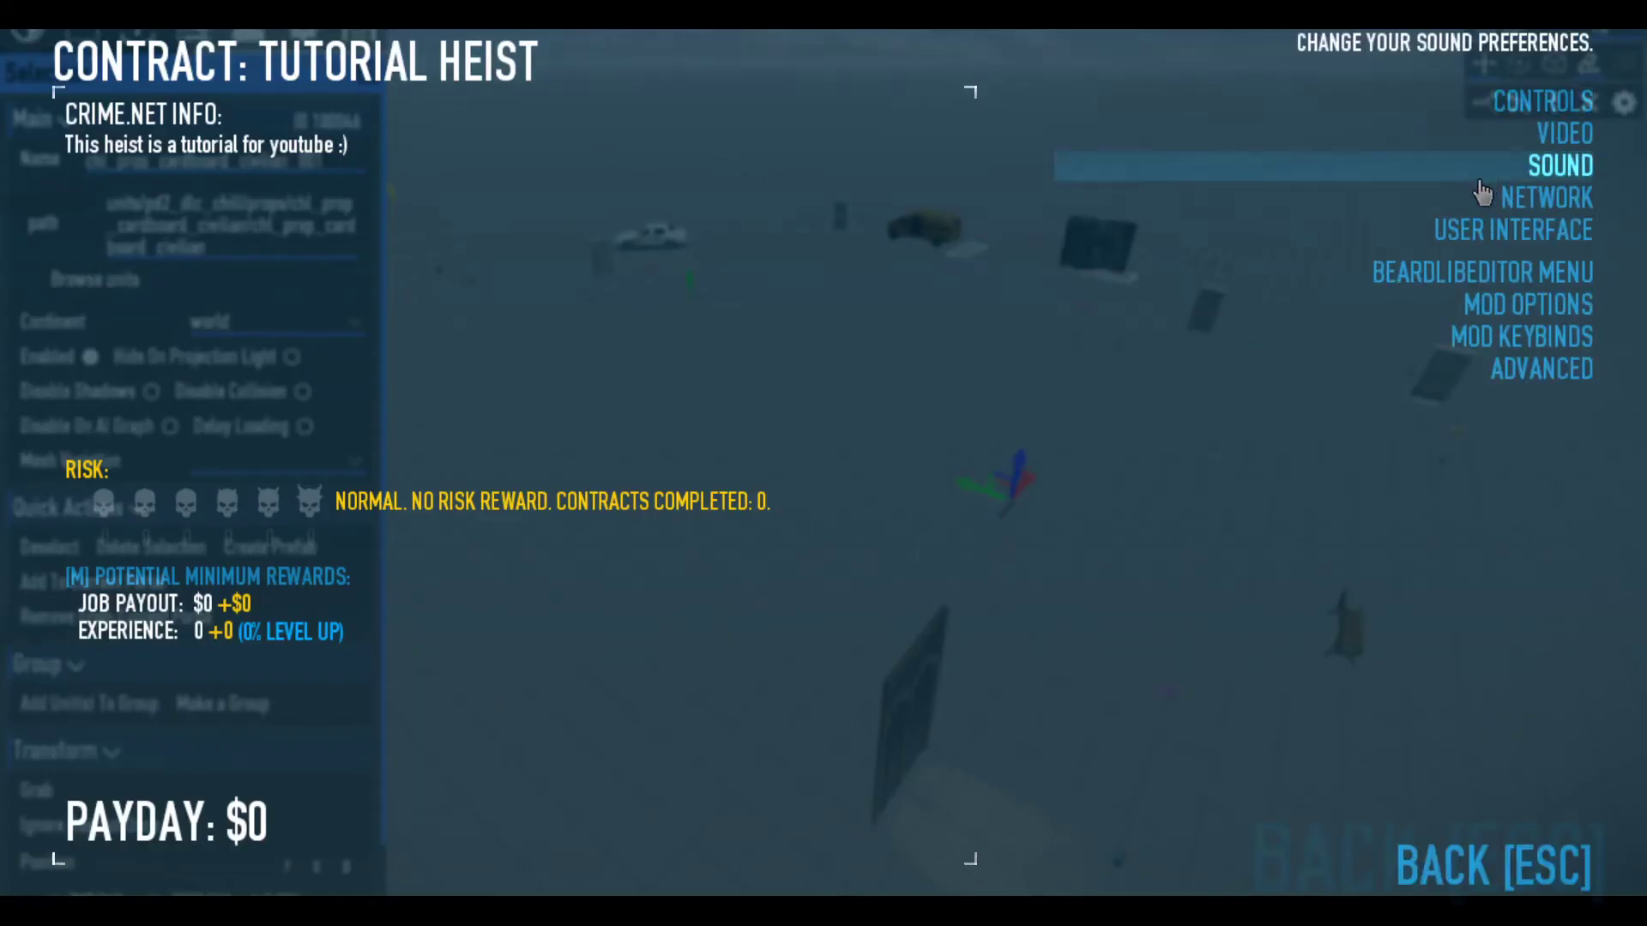
left_click(1422, 275)
left_click(481, 23)
left_click(566, 23)
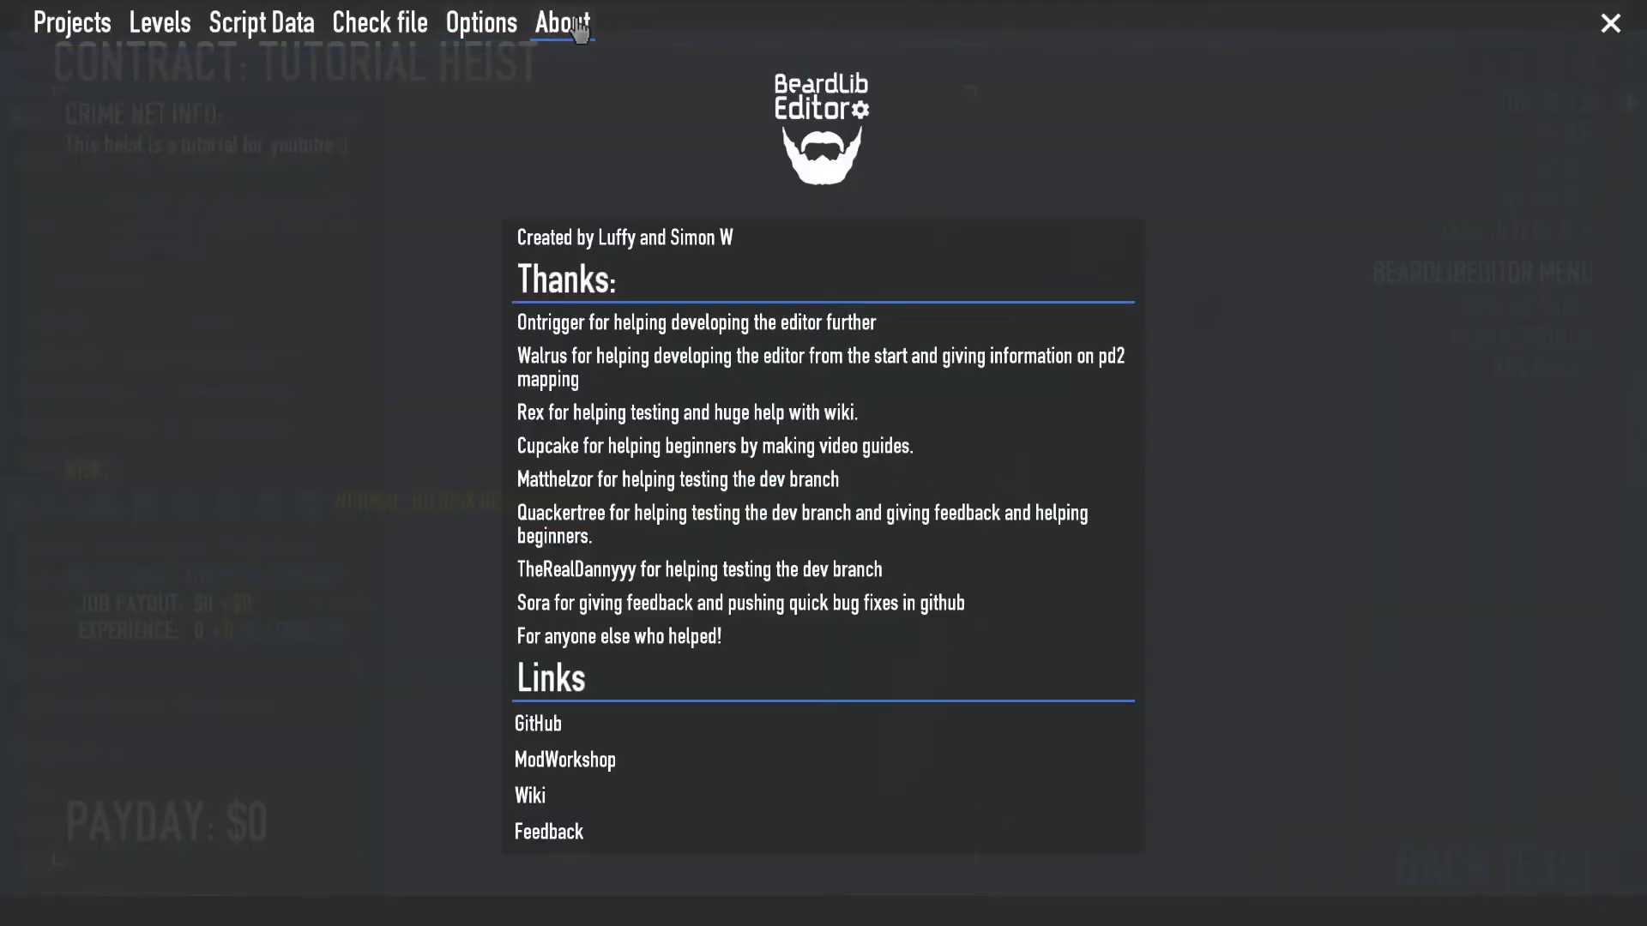
left_click(495, 25)
scroll(1238, 294, "down", 2)
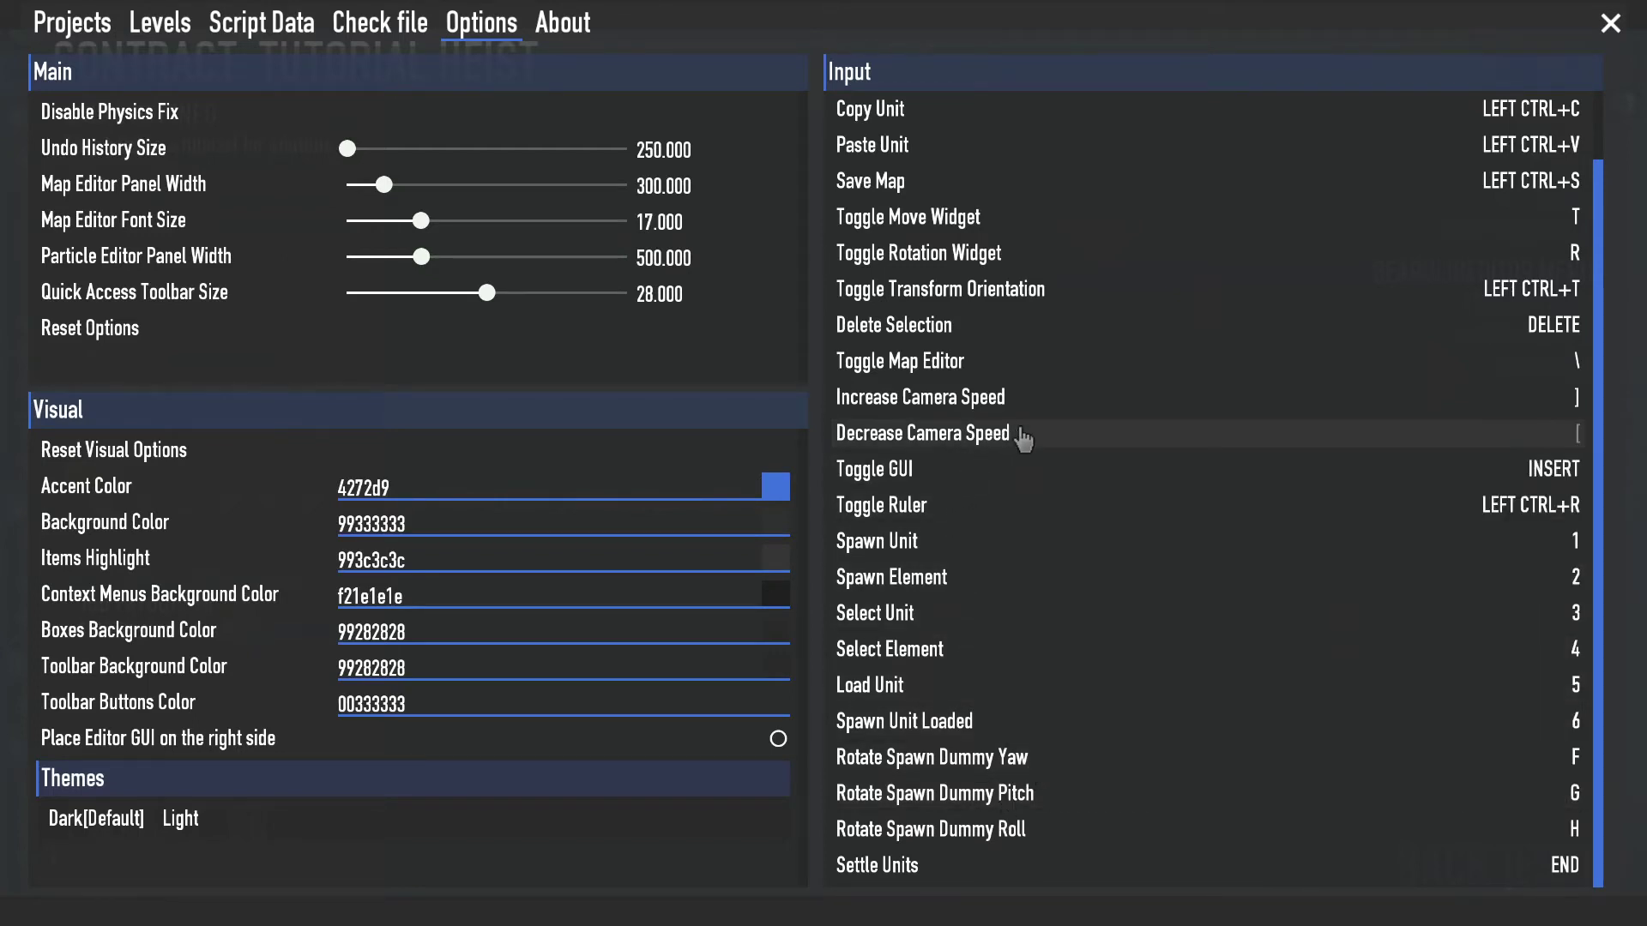
scroll(1034, 377, "up", 2)
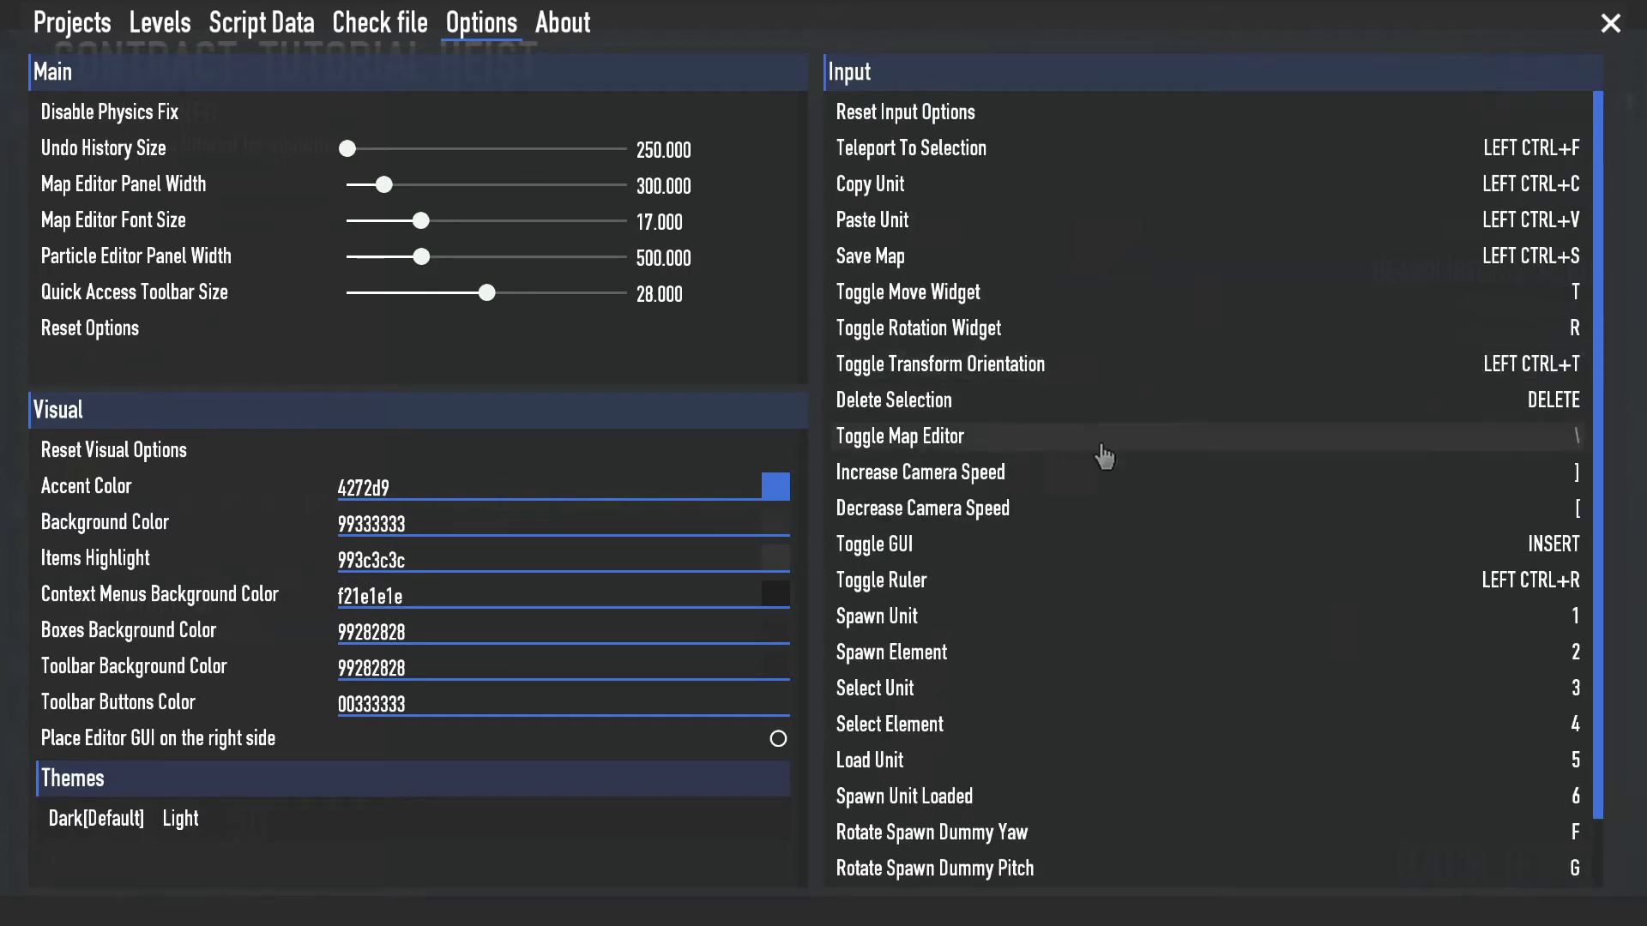
key("Escape")
key("Escape")
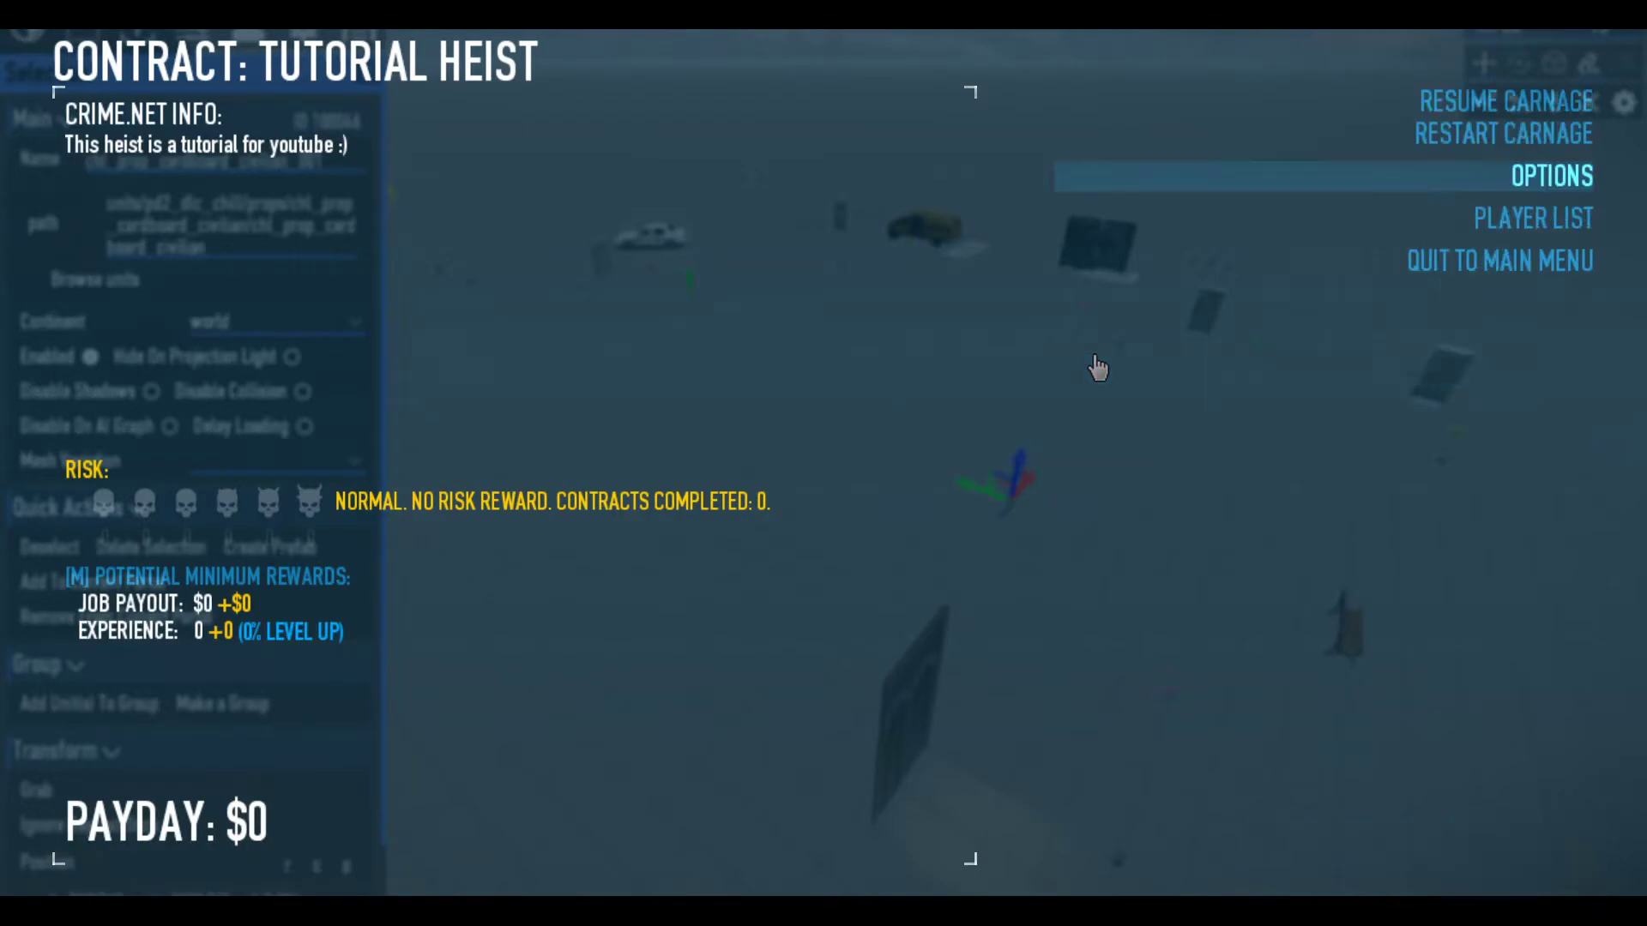
key("Escape")
Grab the selected cardboard civilian and carry it to the ground beside the house's wooden deck and stone steps.
key("w")
right_click_drag(1057, 365, 807, 433)
key("s")
key("w")
right_click_drag(799, 555, 791, 340)
key("s")
scroll(234, 563, "down", 2)
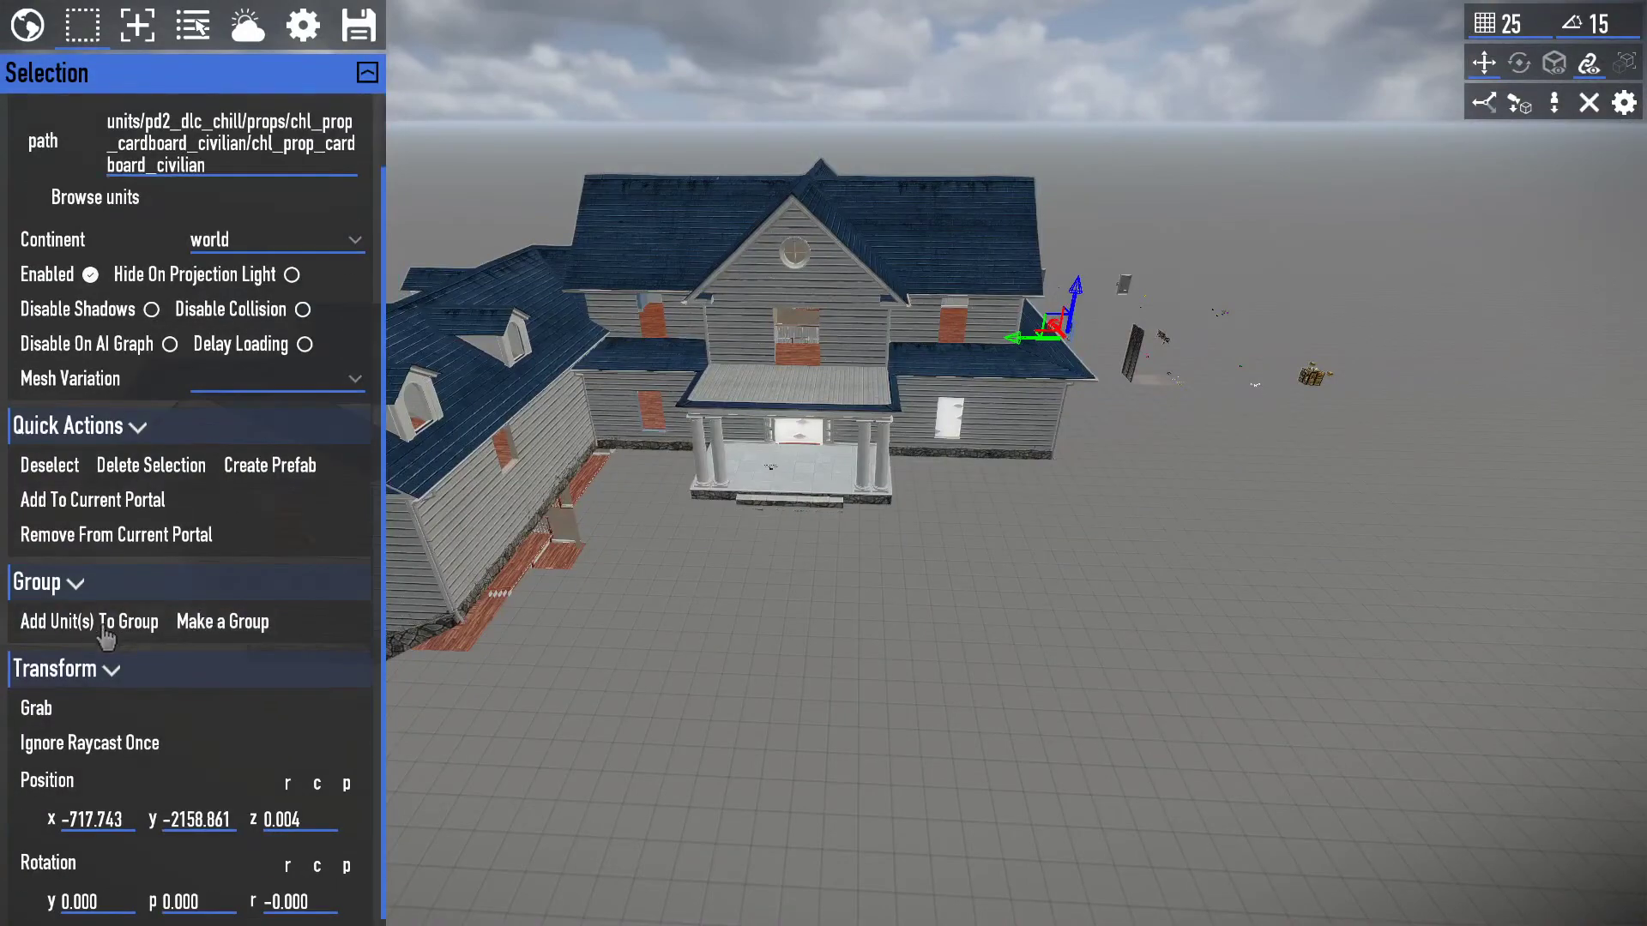
scroll(239, 549, "down", 1)
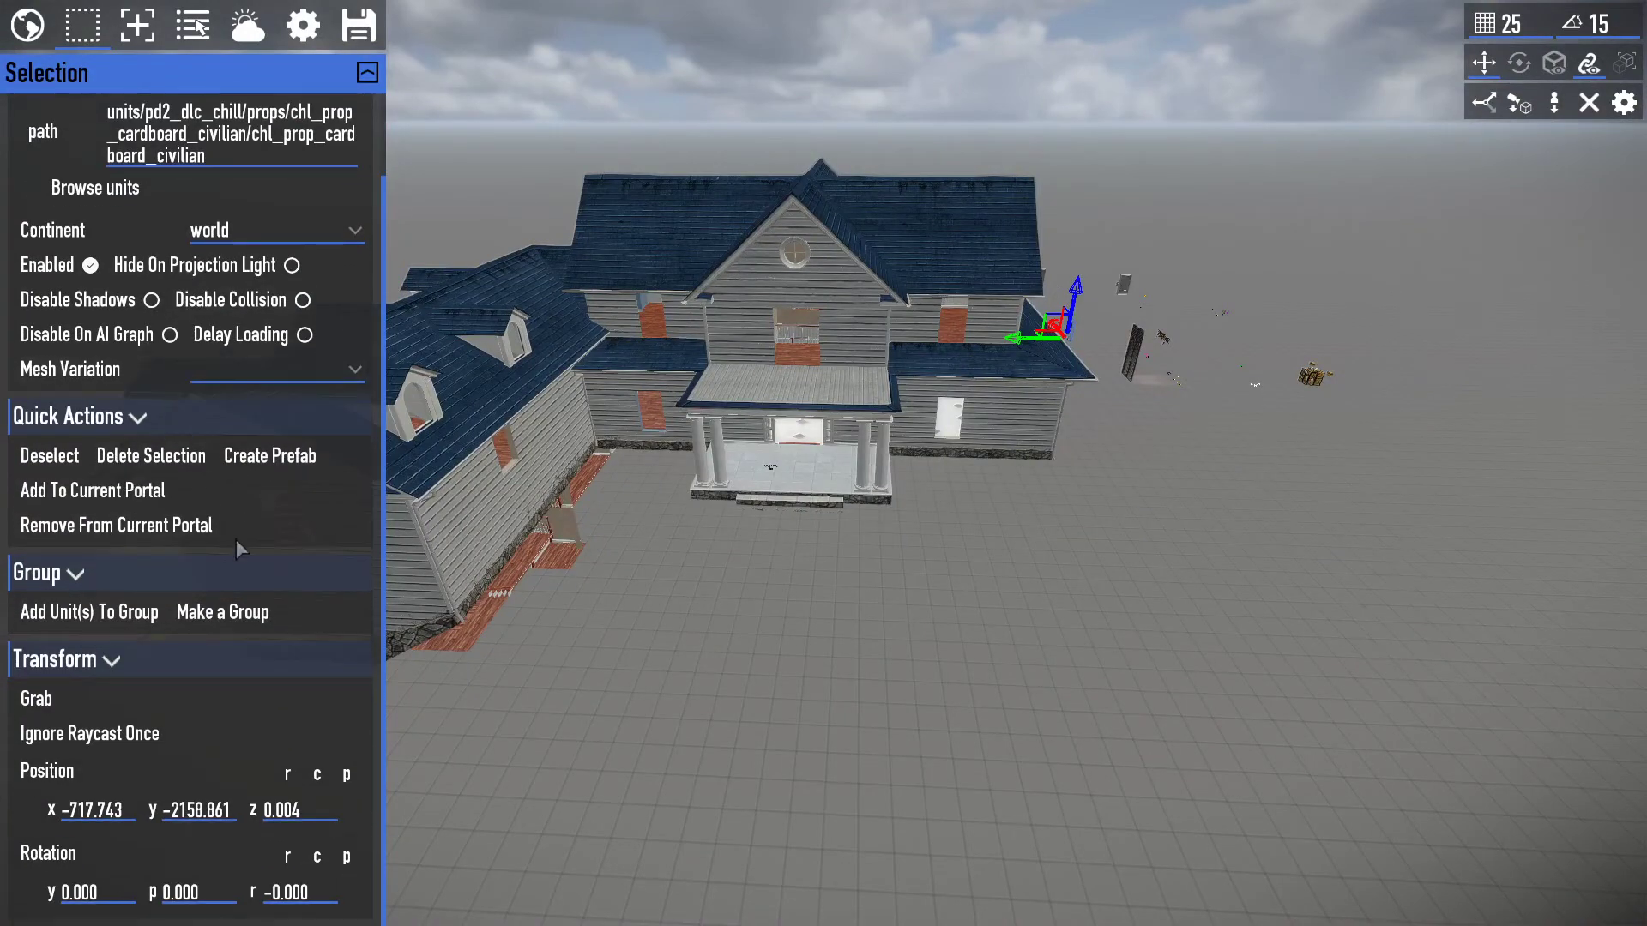
left_click(52, 704)
key("w")
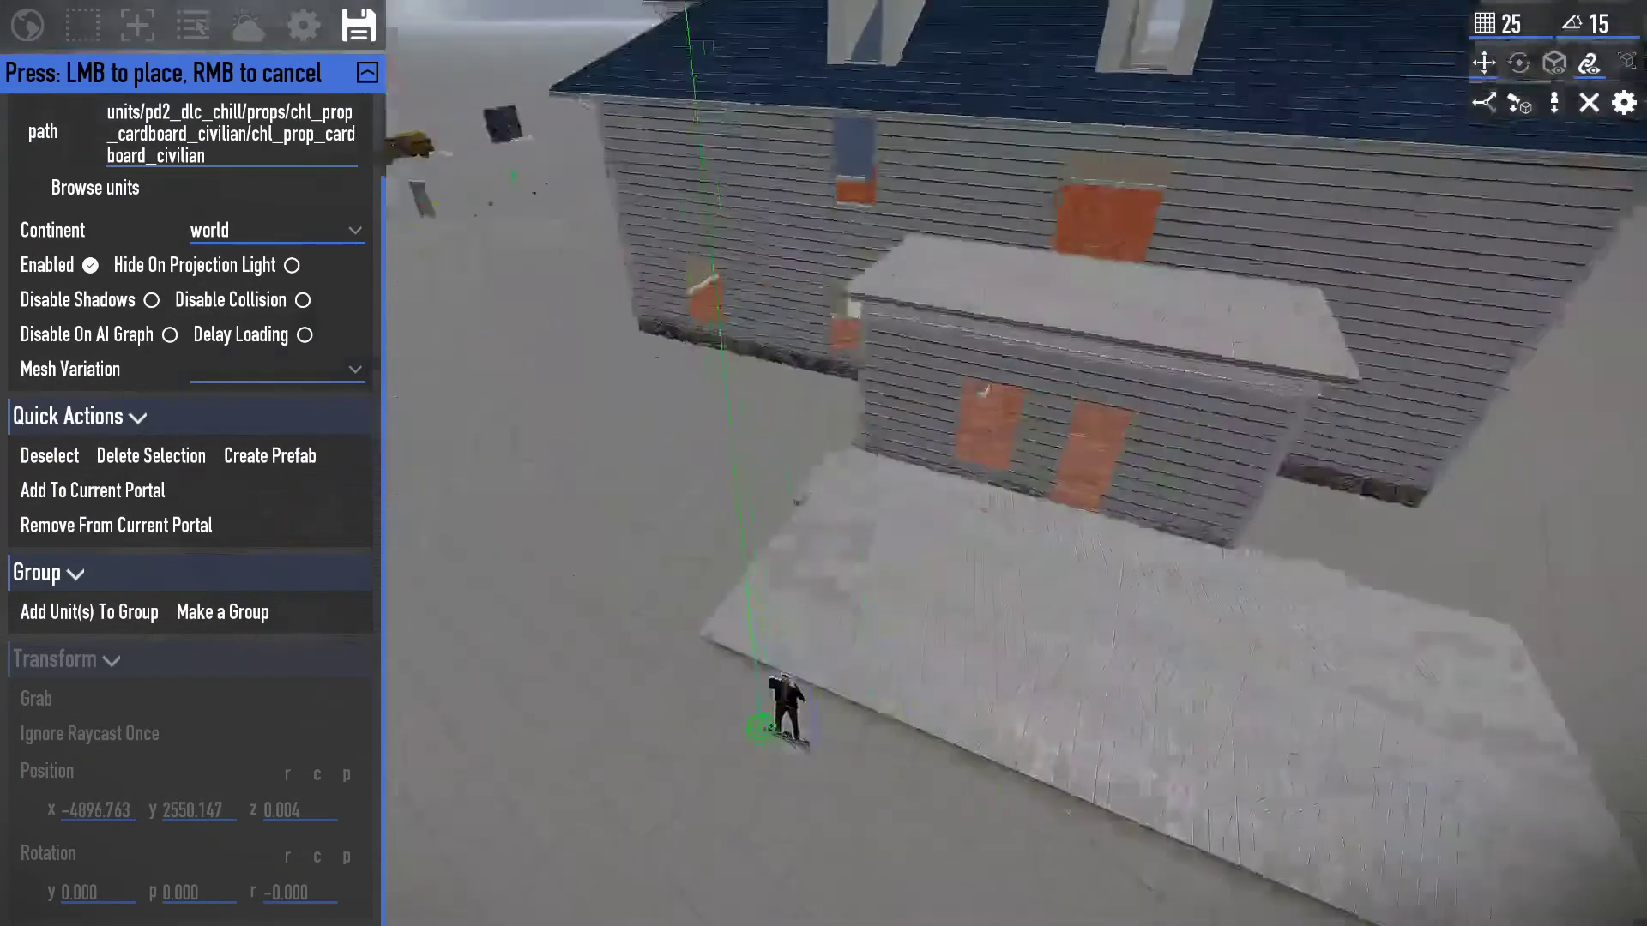
key("w")
key("s")
key("w")
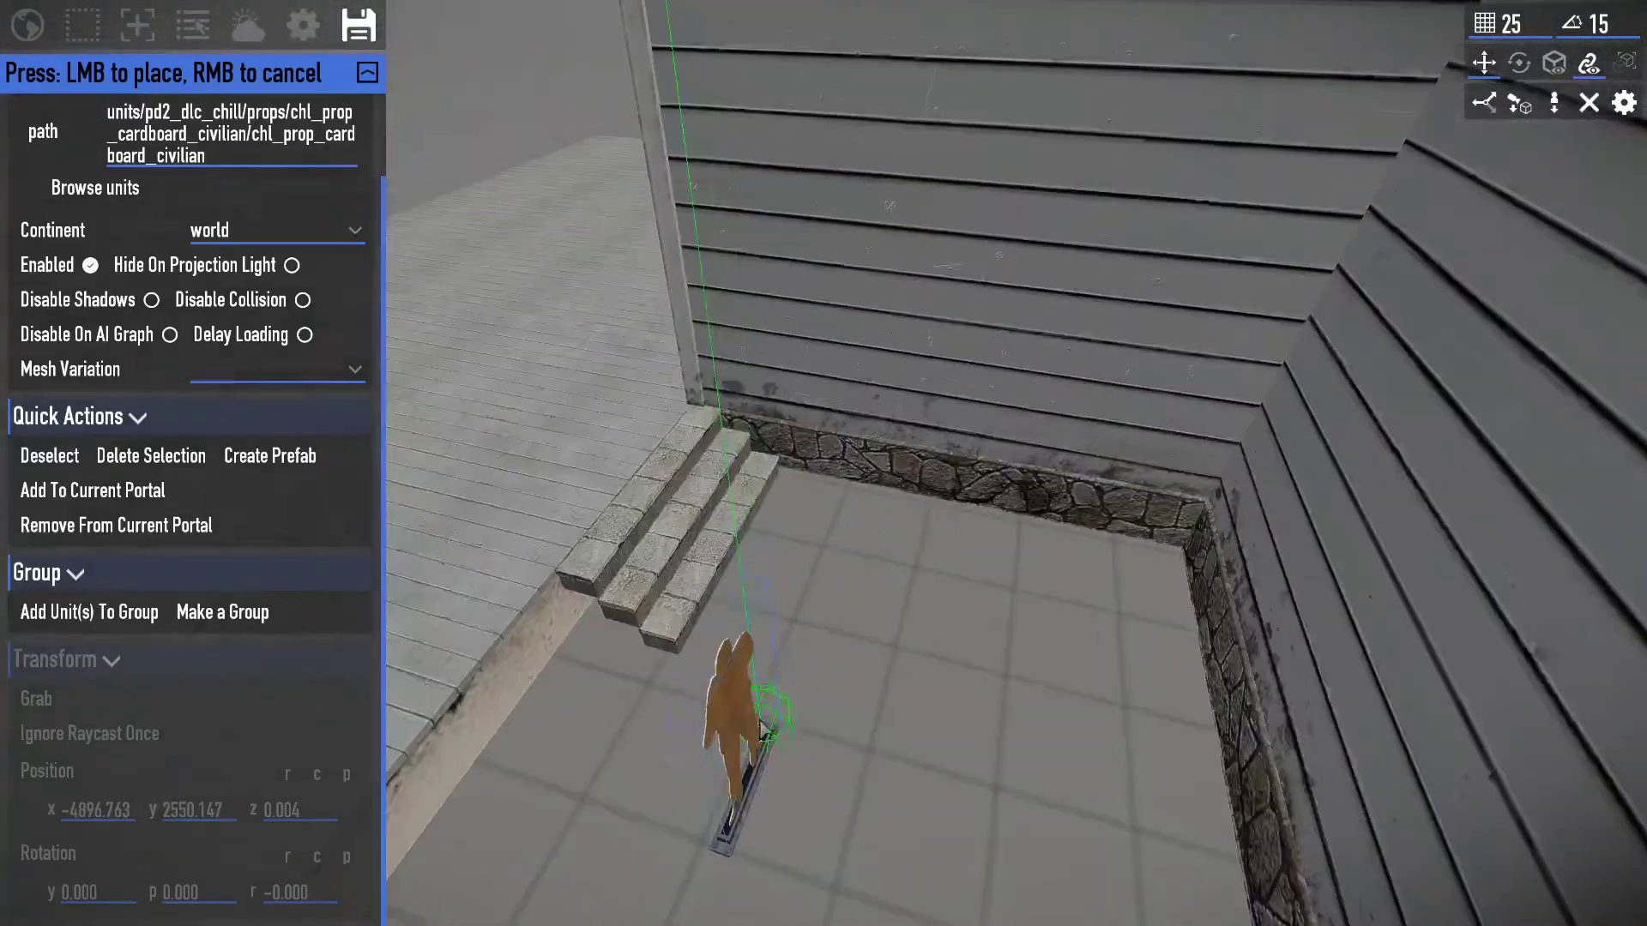
Carry the grabbed civilian over the wooden deck and stone steps, then against the house's side wall.
key("a")
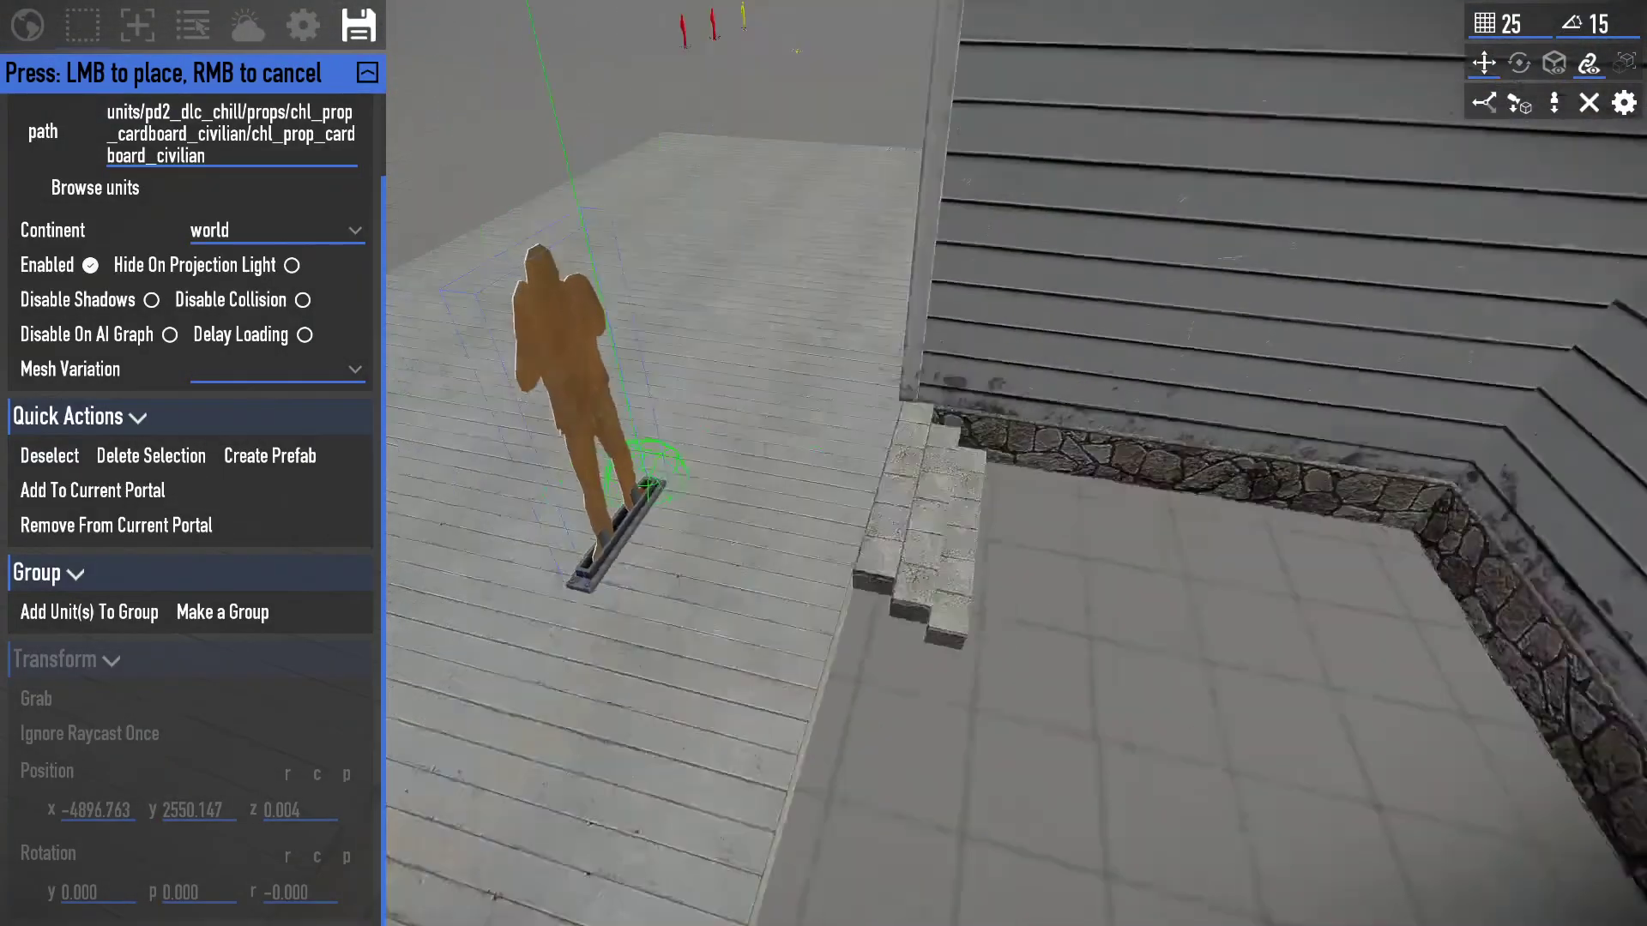
key("d")
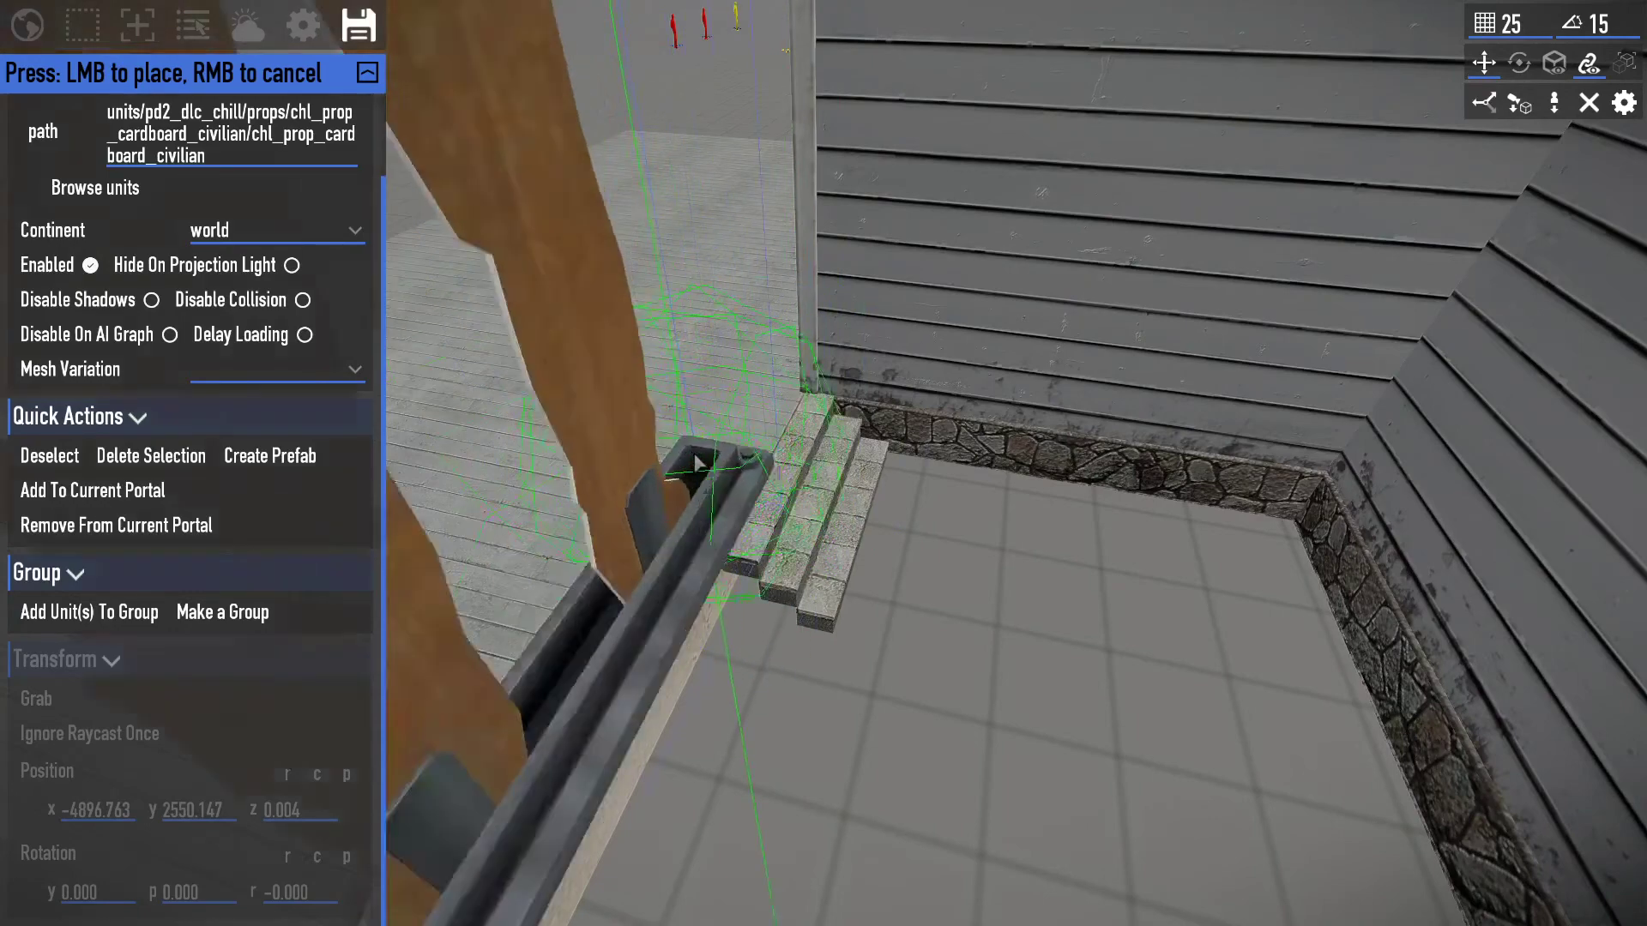
key("s")
key("a")
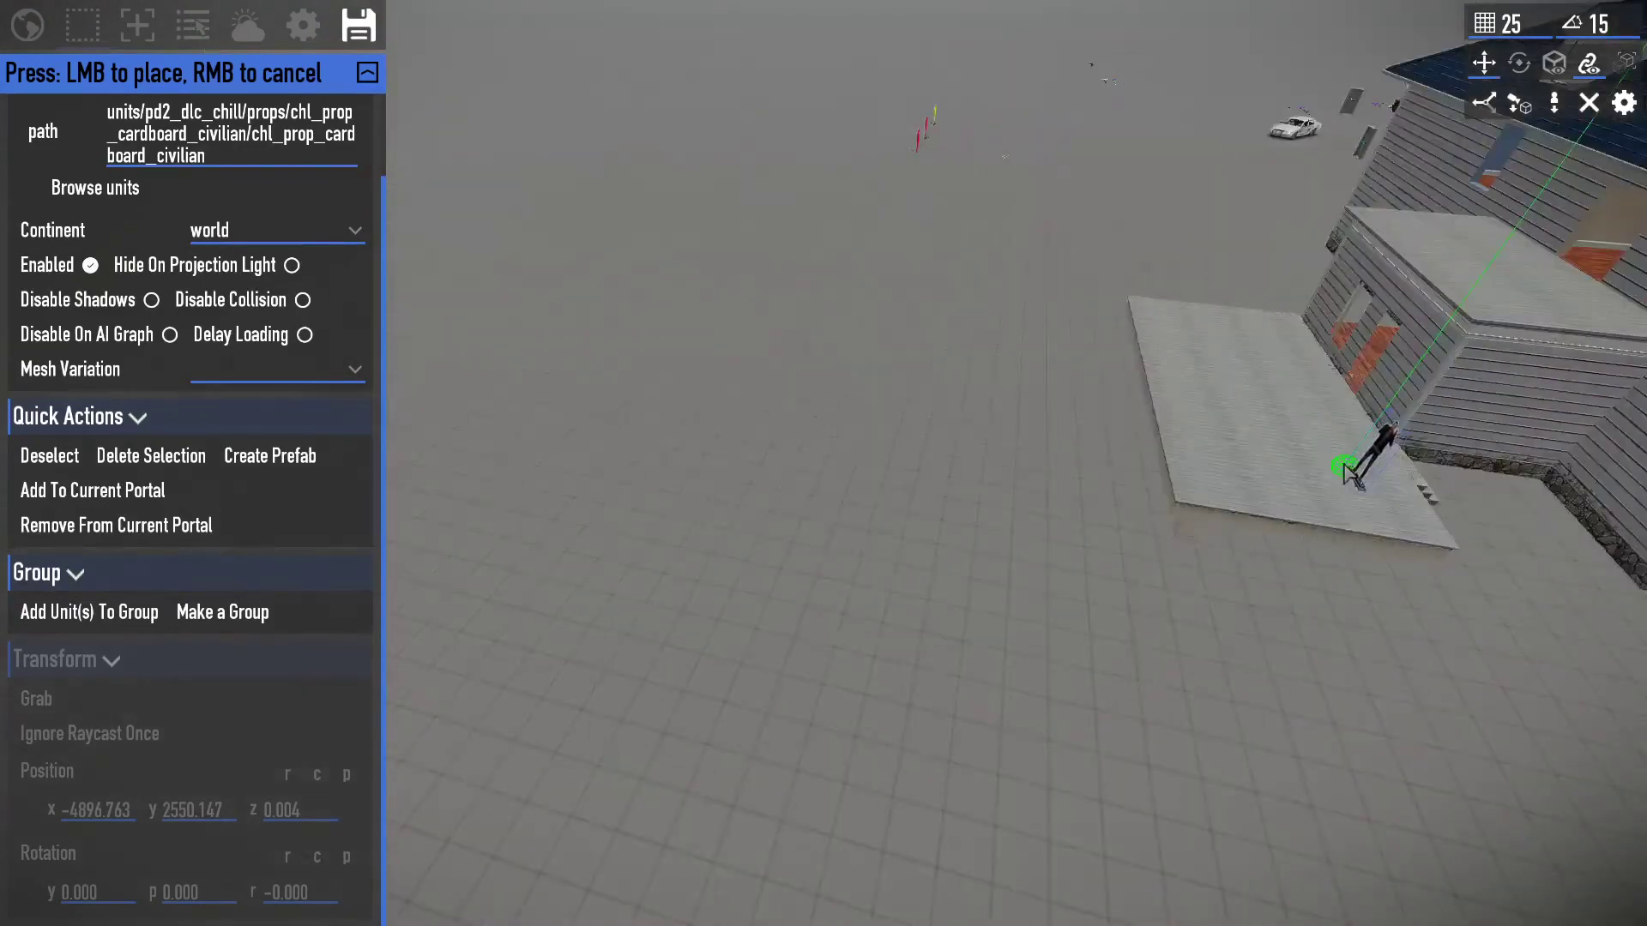
key("w")
key("d")
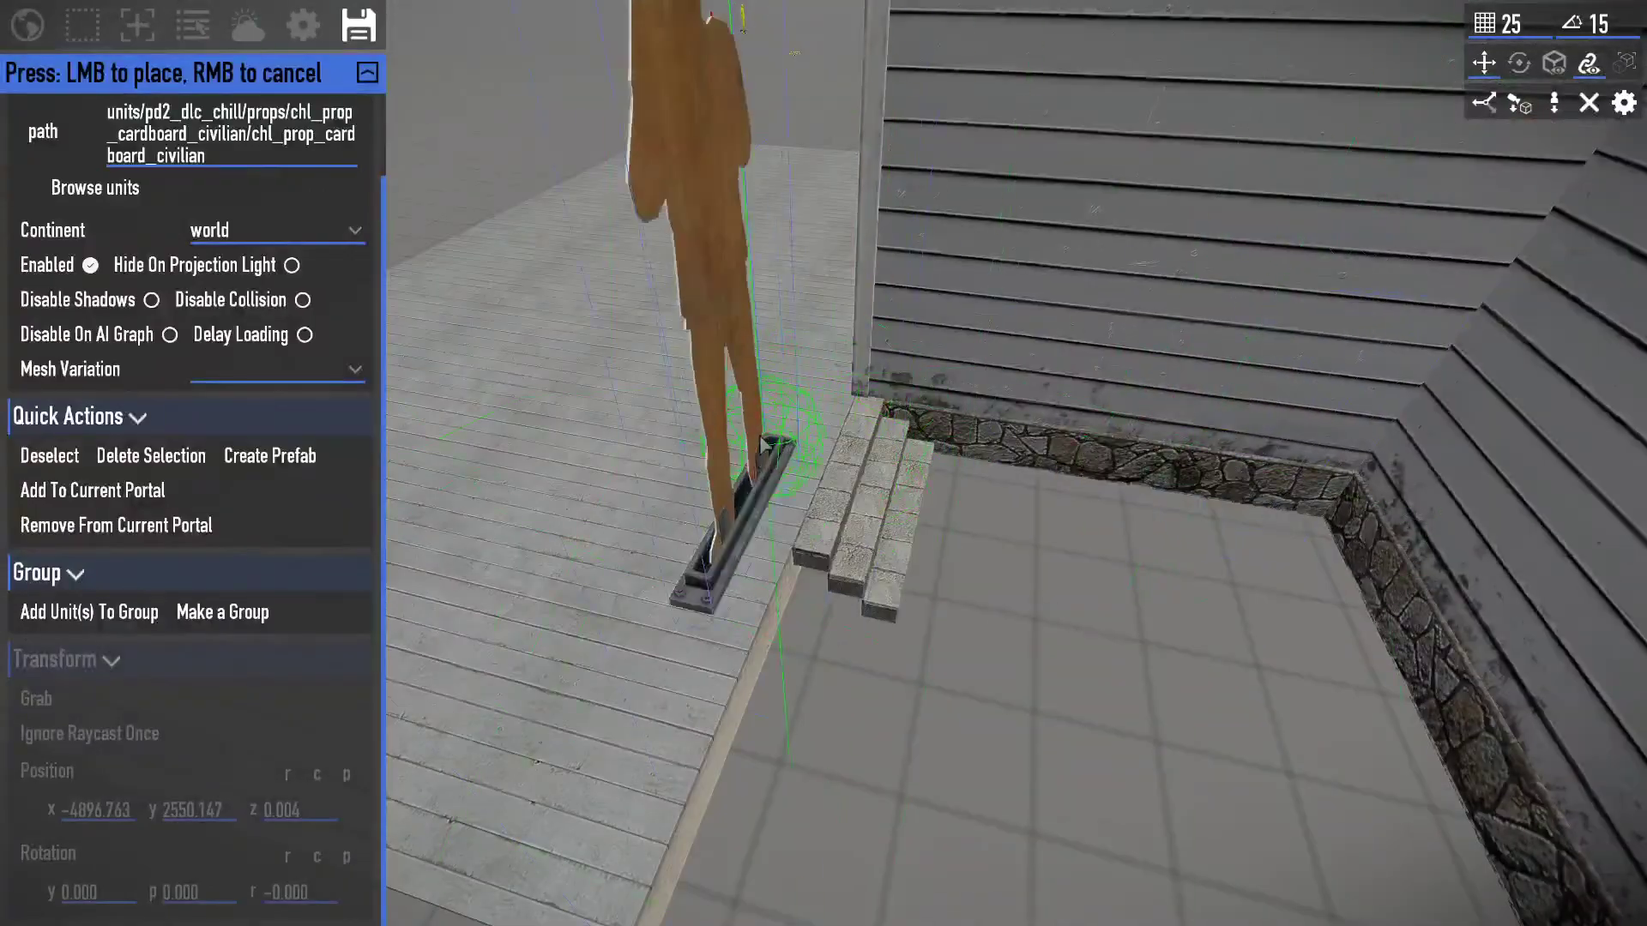
key("b")
key("s")
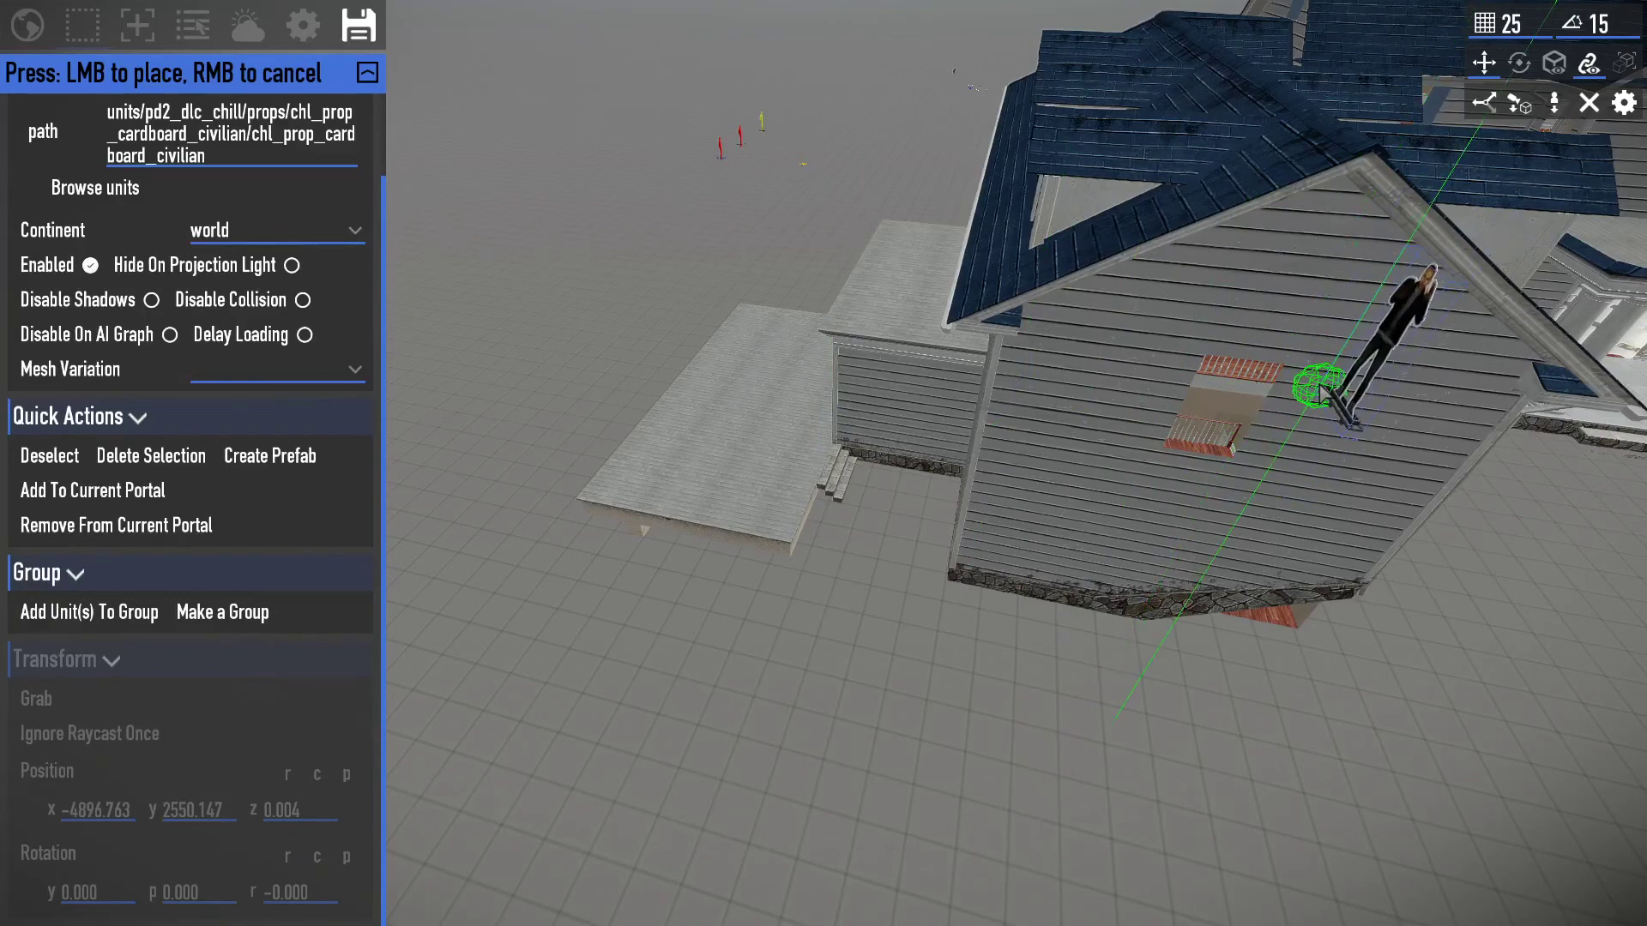
Move the grabbed civilian across the ground around the house while toggling the transform orientation.
key("d")
key("w")
key("s")
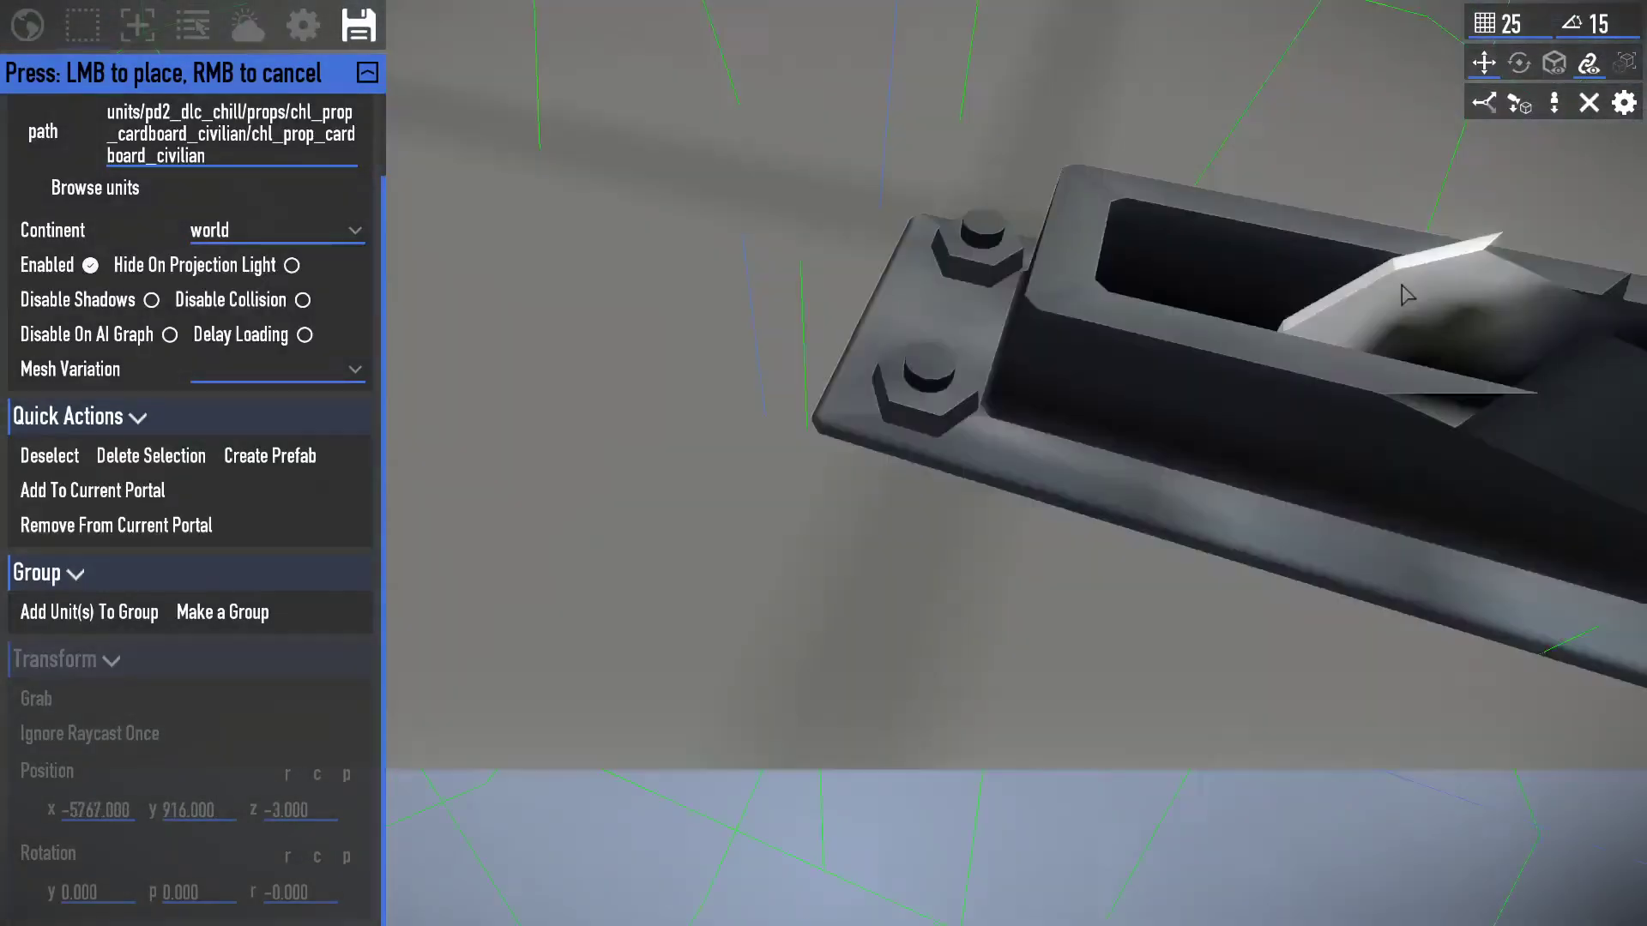
key("s")
key("w")
key("comma")
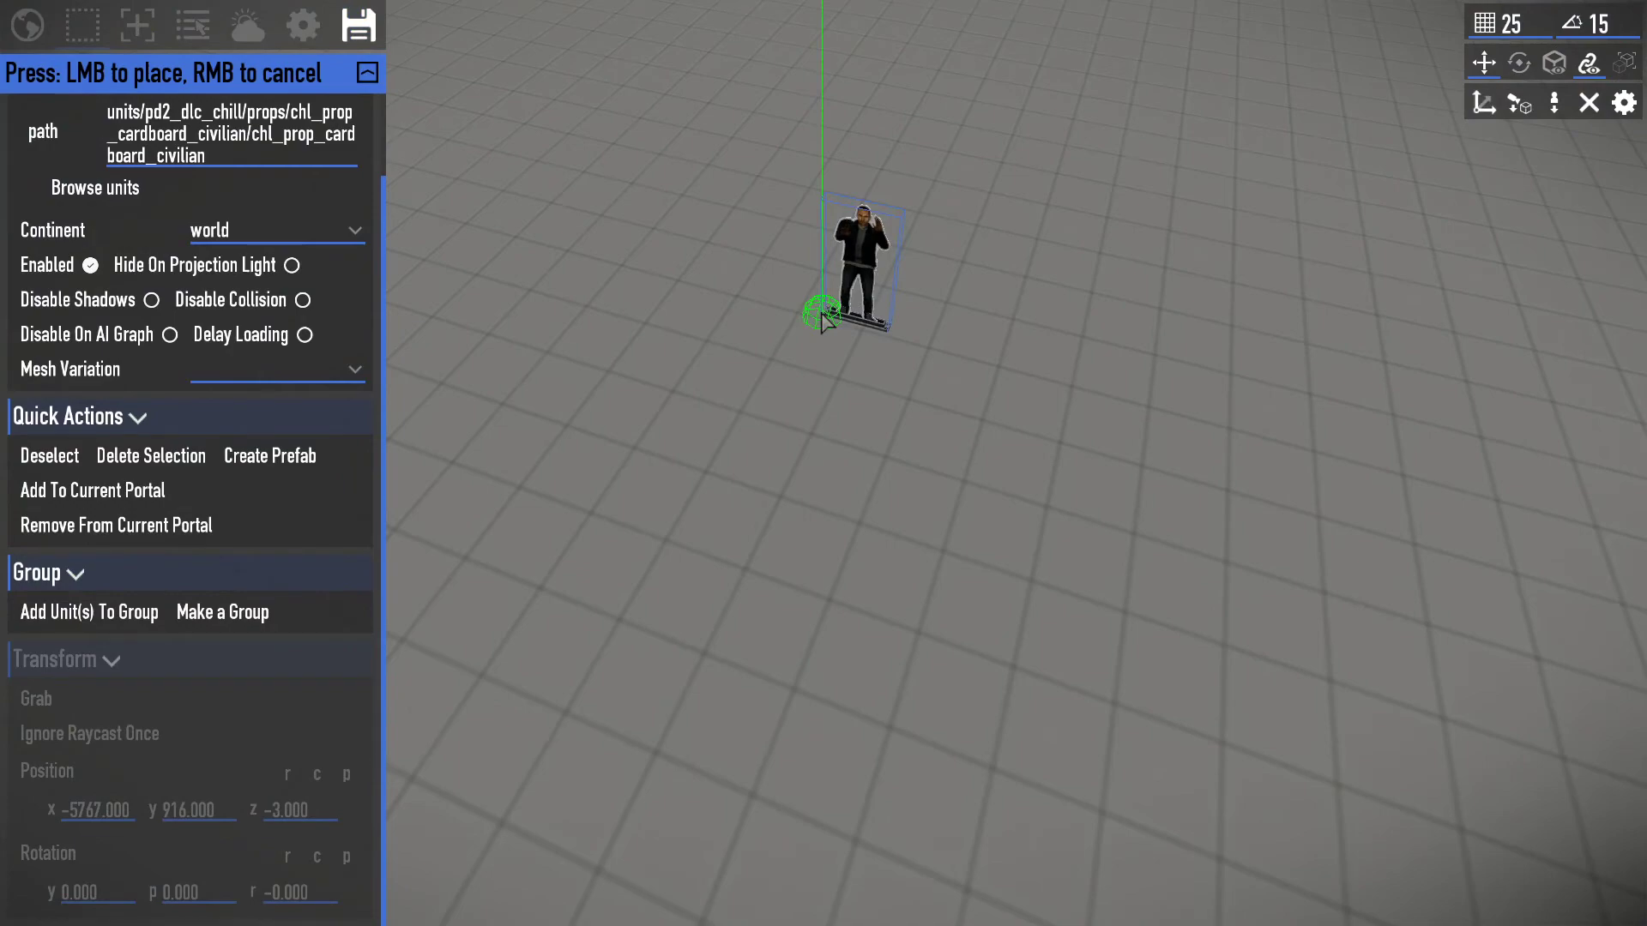
key("comma")
key("s")
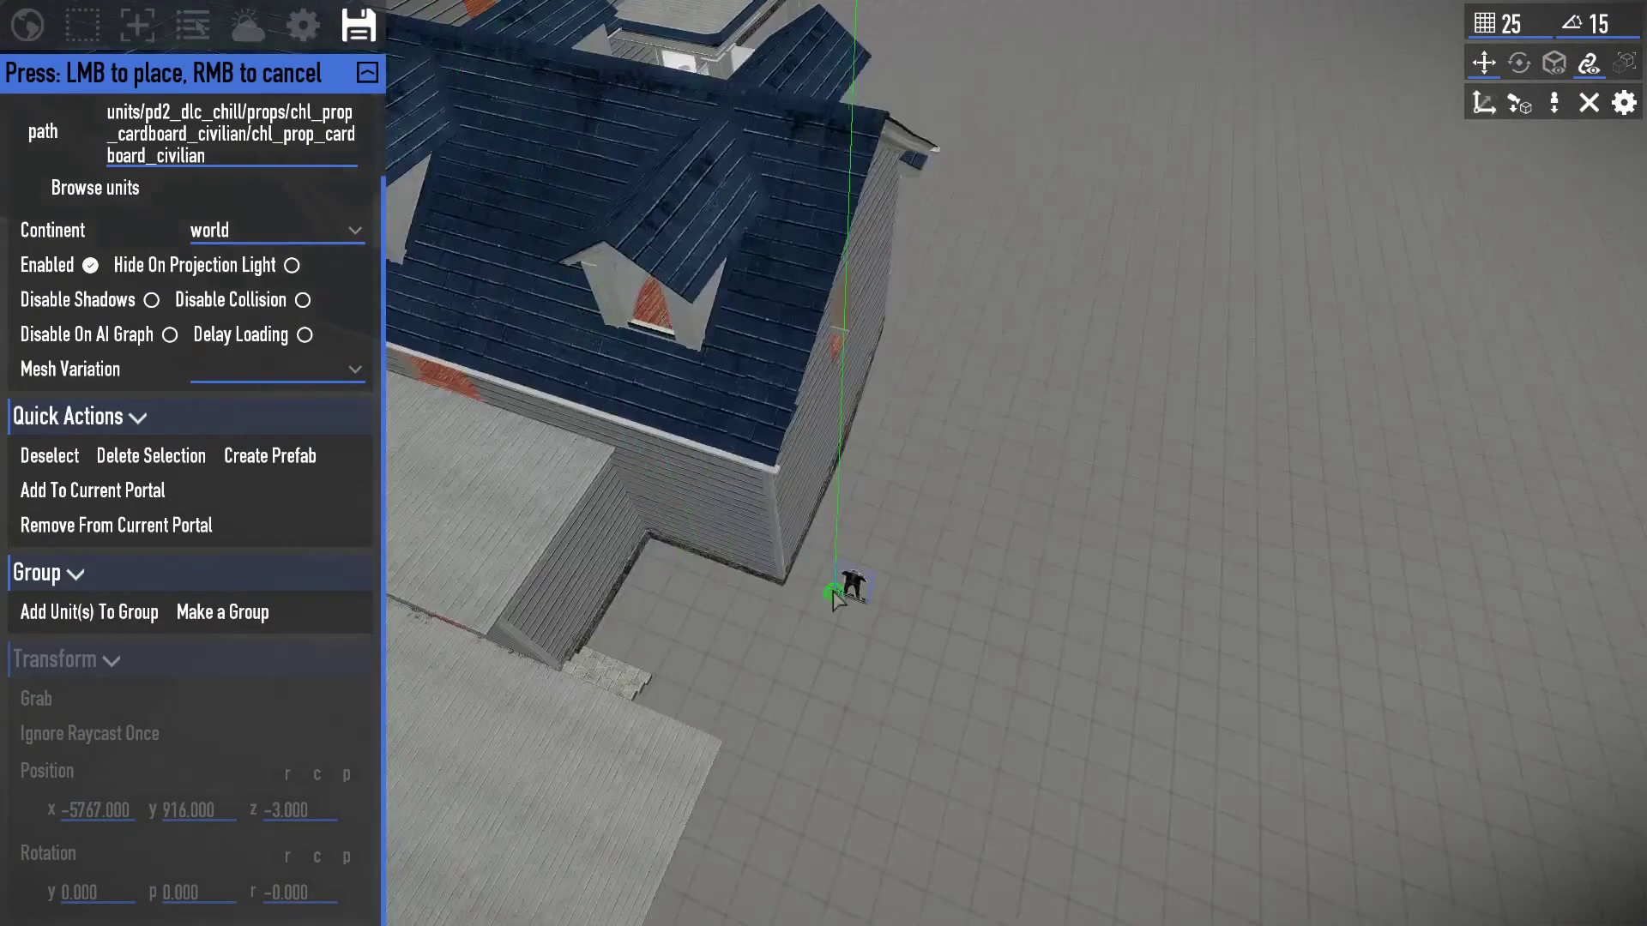
key("a")
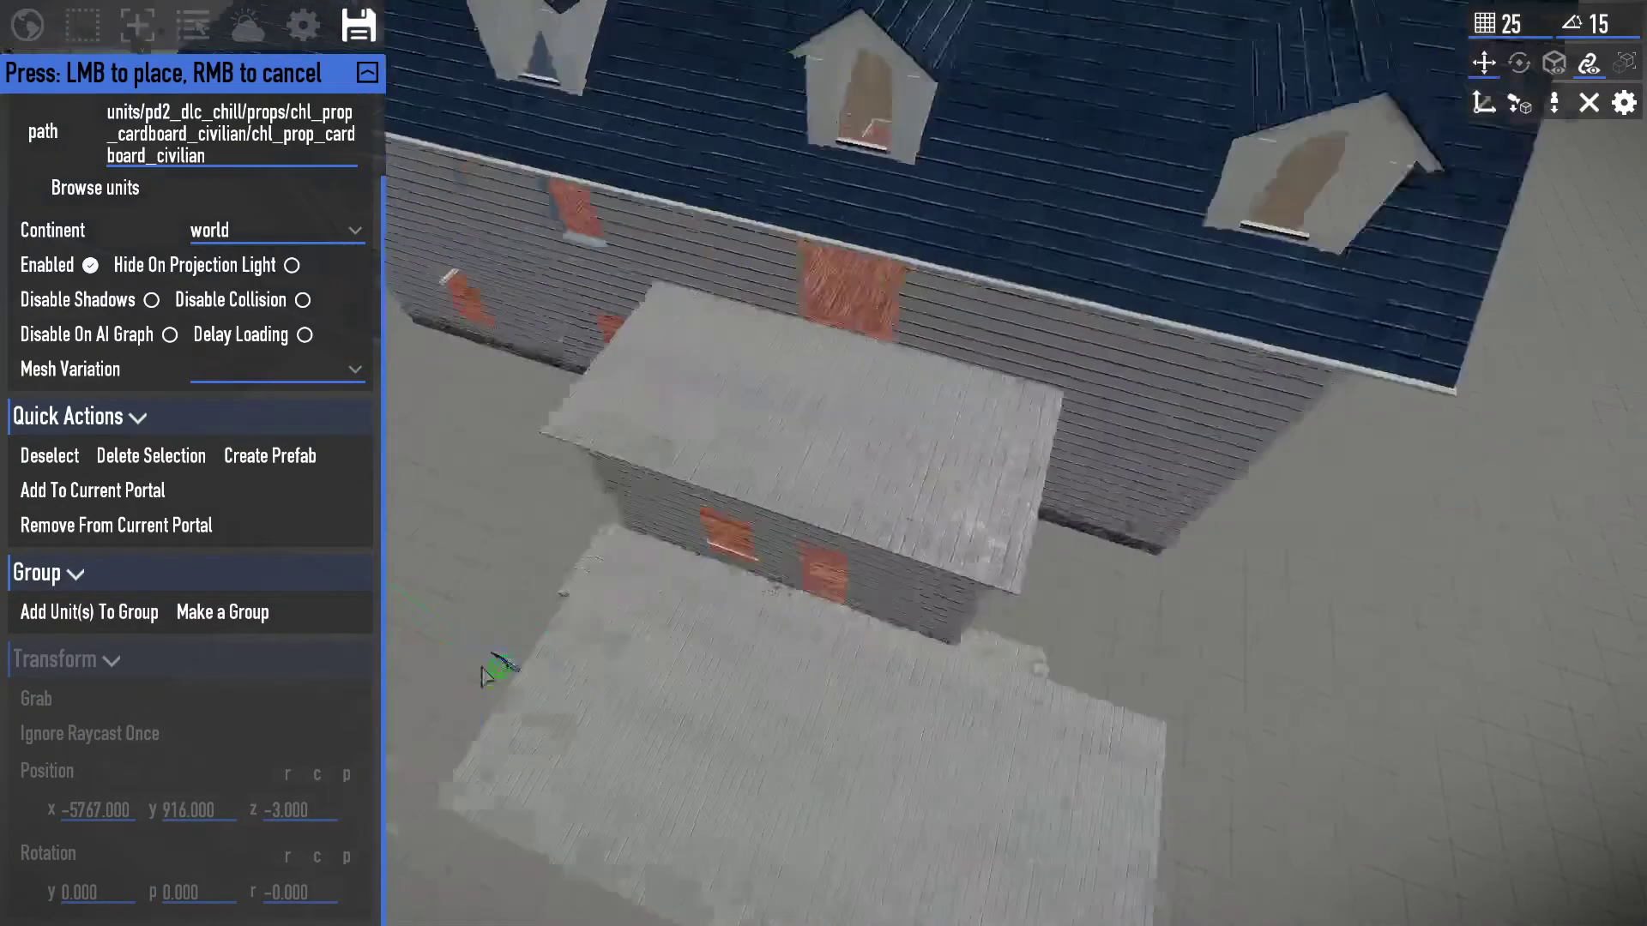
key("w")
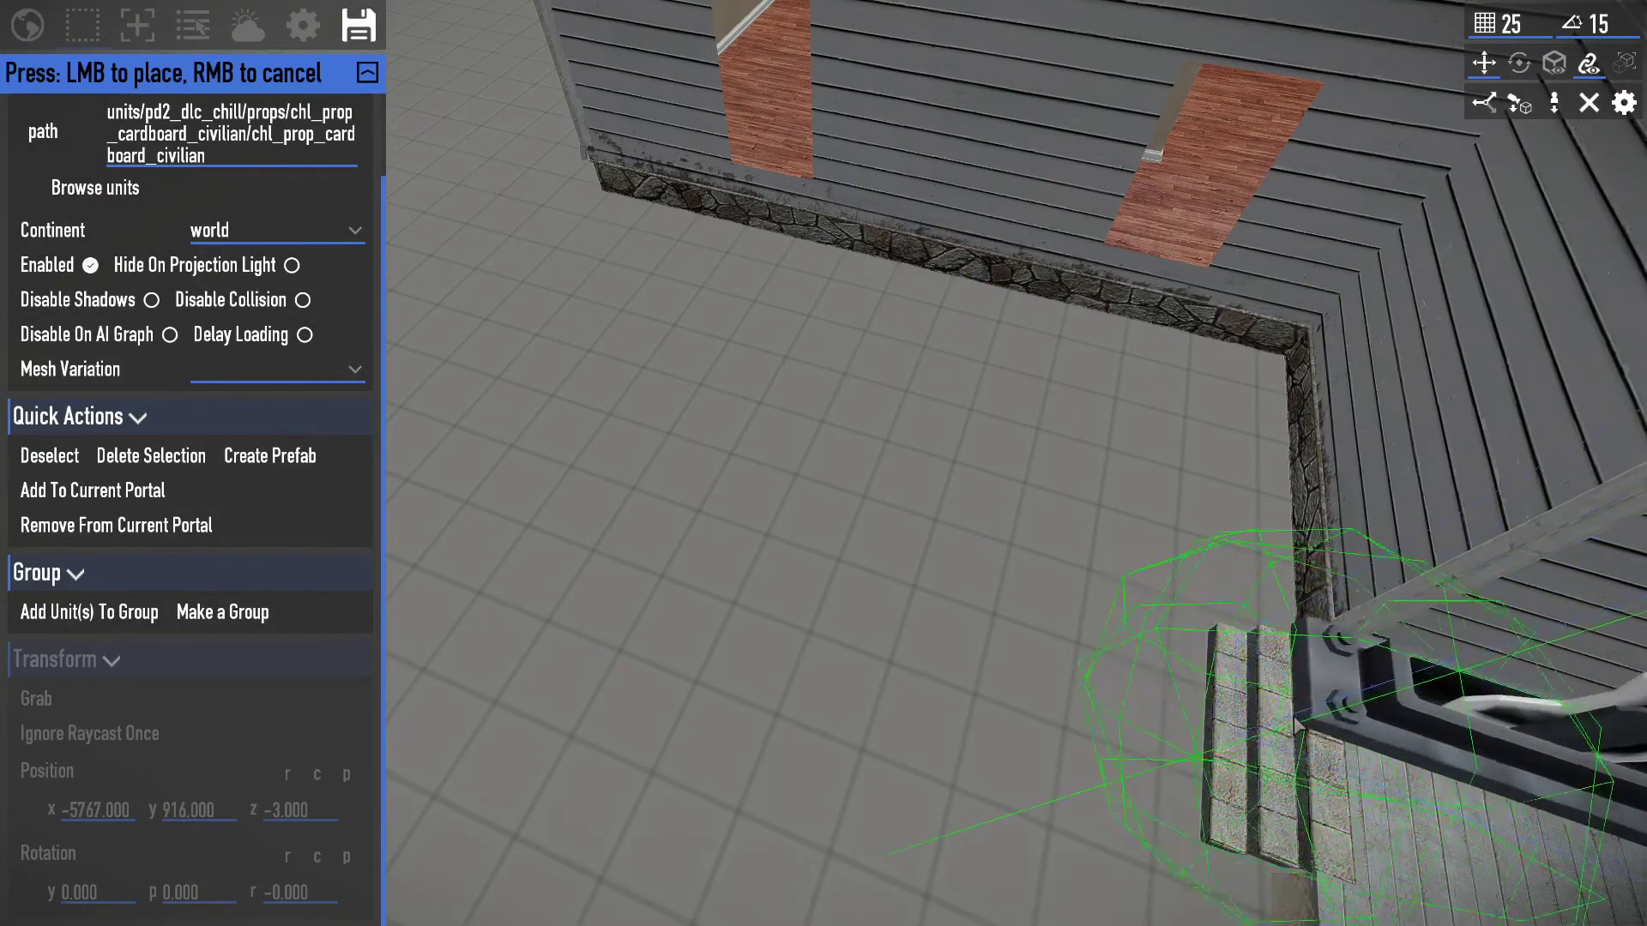
End the grab of the cardboard civilian and view it beside the house.
right_click(1295, 720)
key("s")
right_click_drag(1294, 719, 1294, 685)
key("w")
key("s")
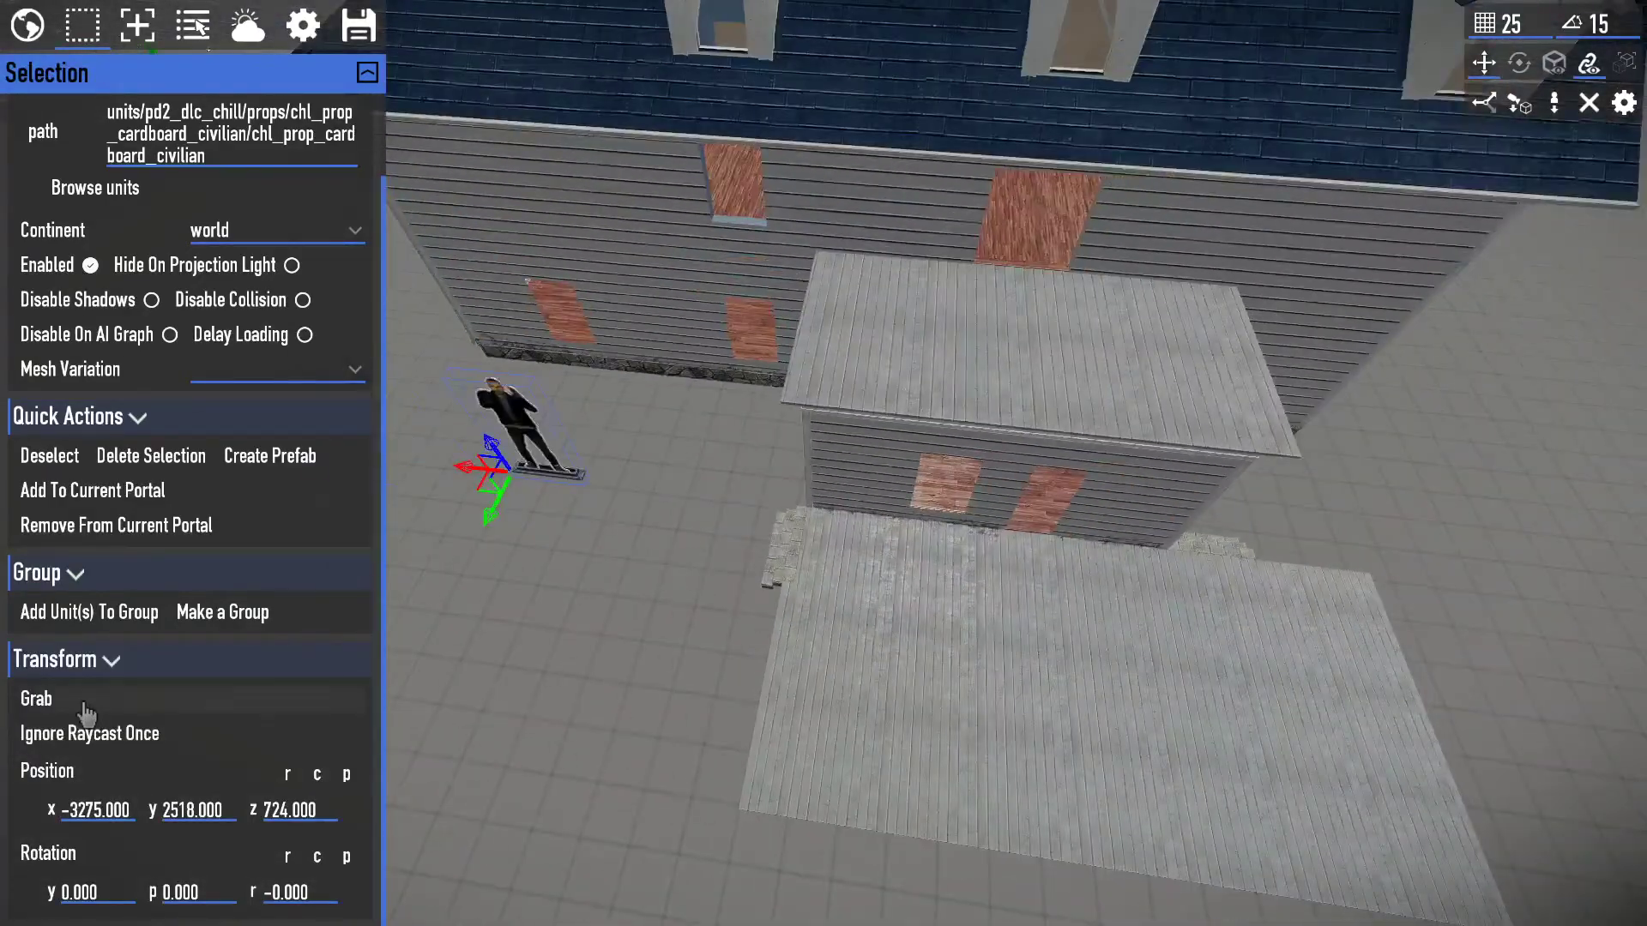
Start grabbing the cardboard civilian, and examine the input key bindings in the editor options for the spawn and transform shortcuts.
left_click(86, 712)
key("Escape")
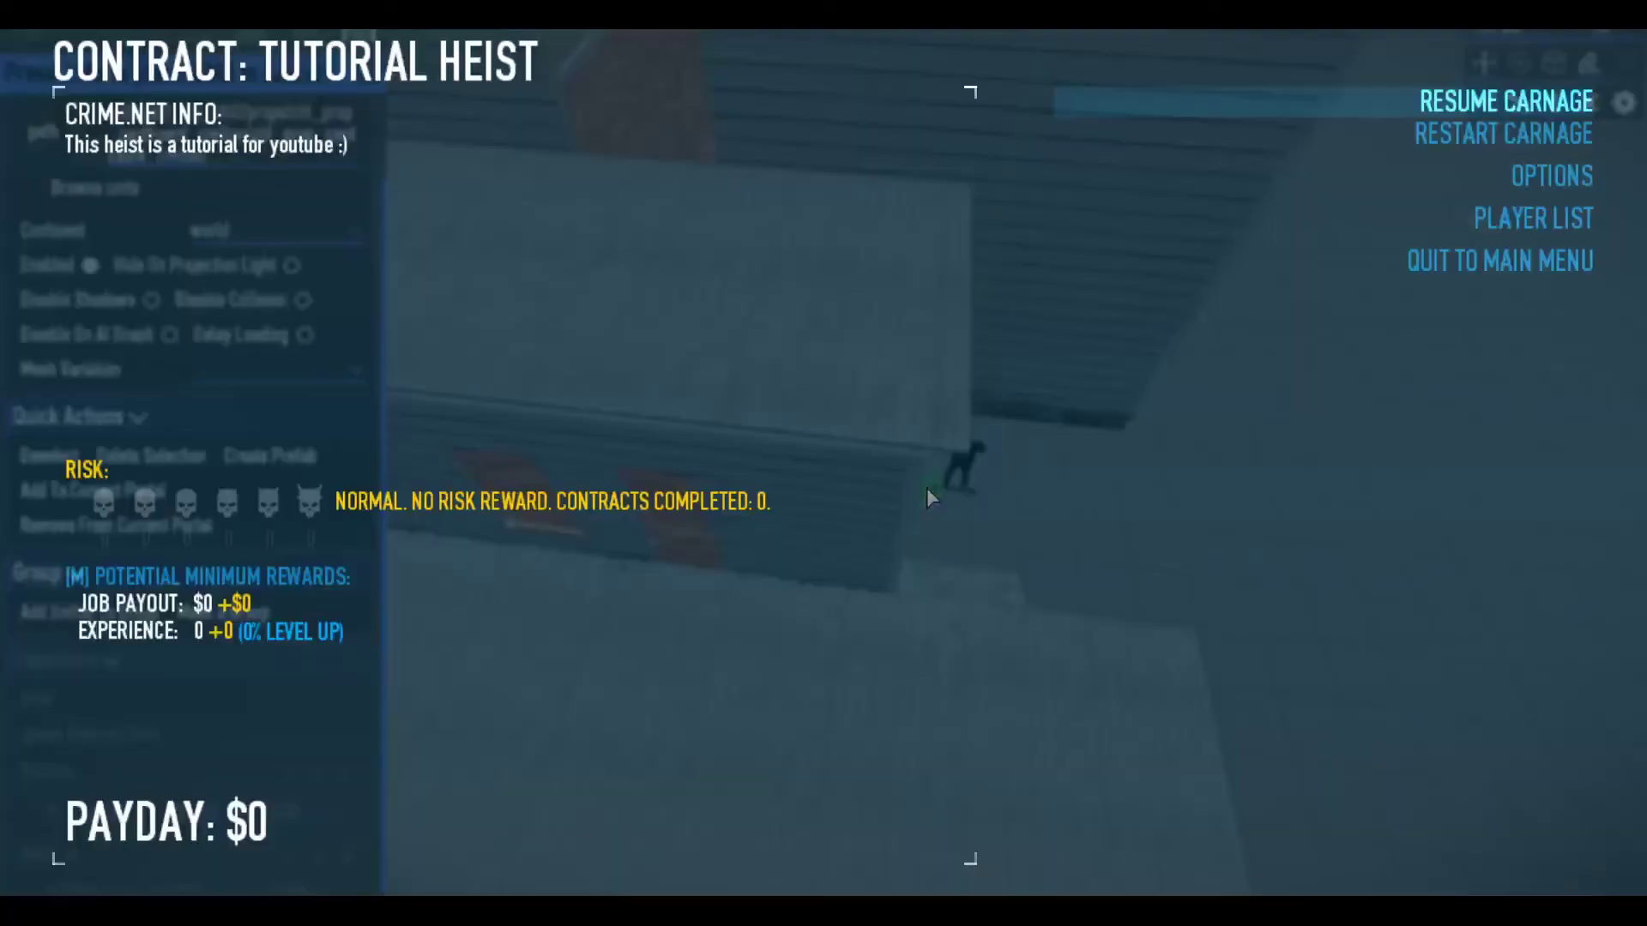
left_click(1484, 180)
left_click(1509, 268)
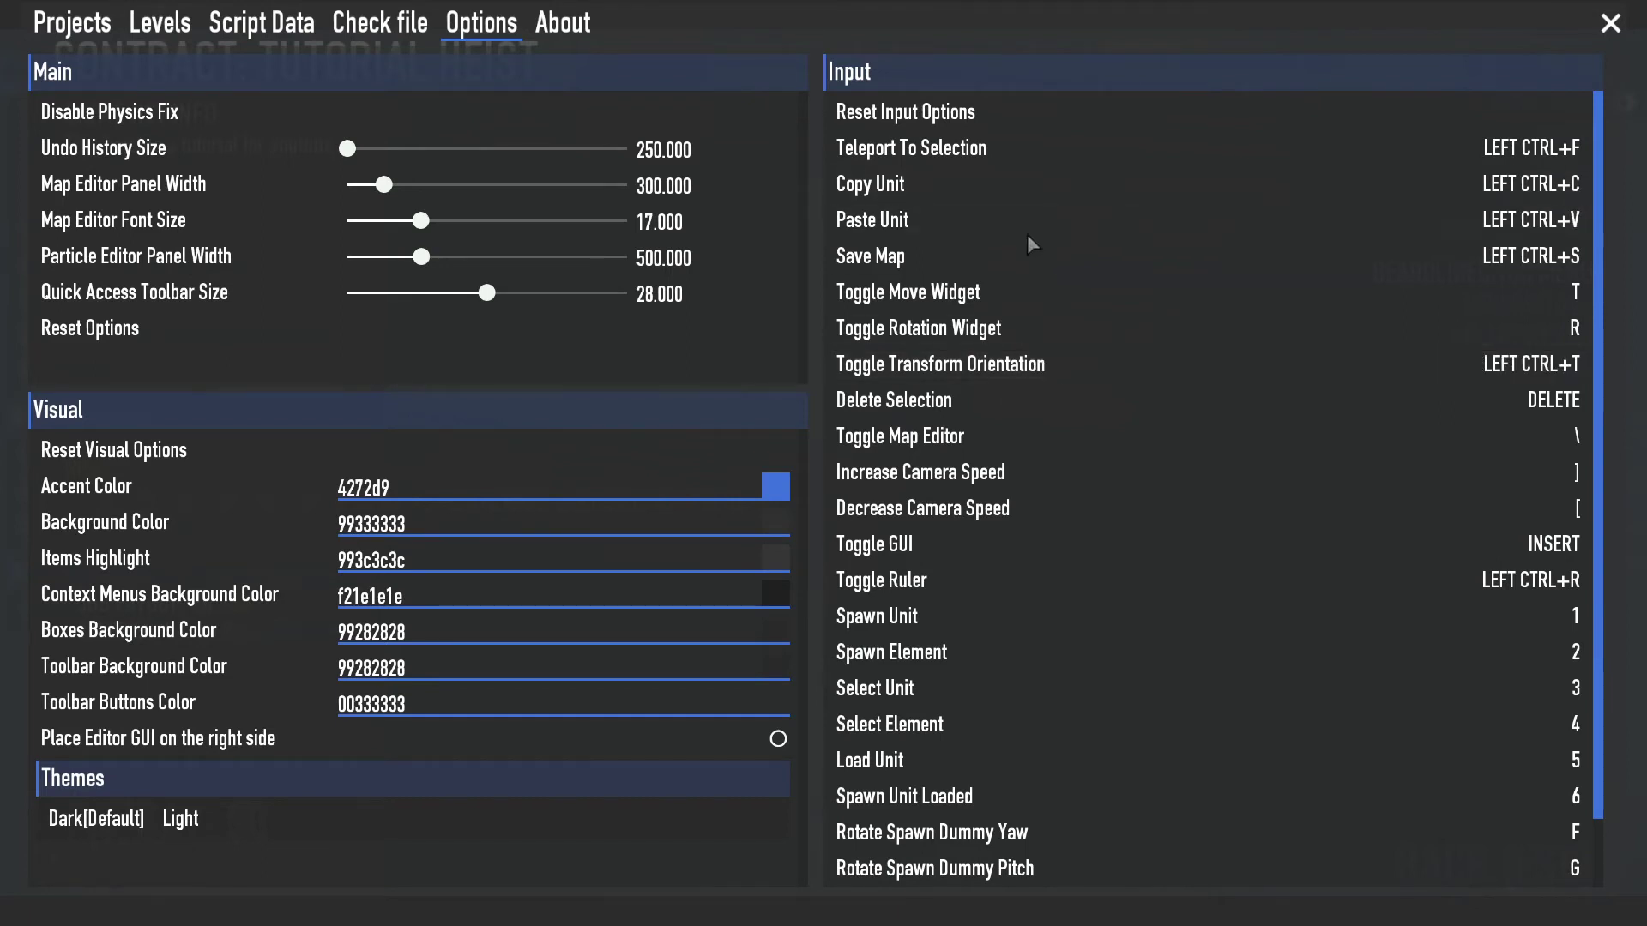
scroll(1059, 341, "down", 1)
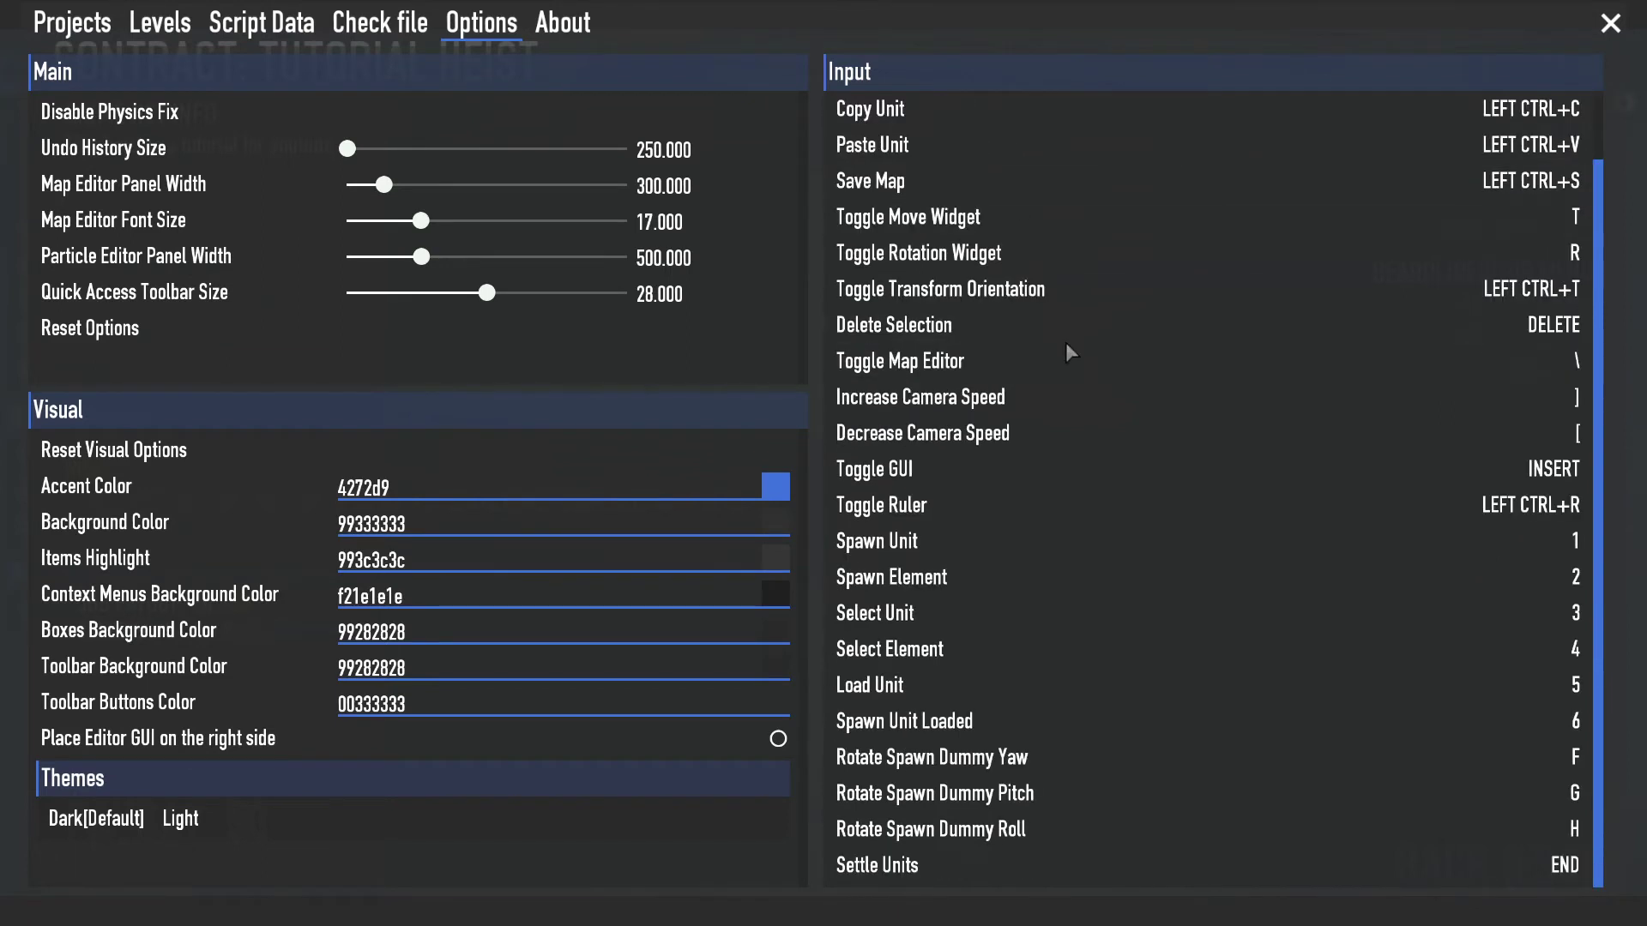
scroll(1072, 341, "up", 1)
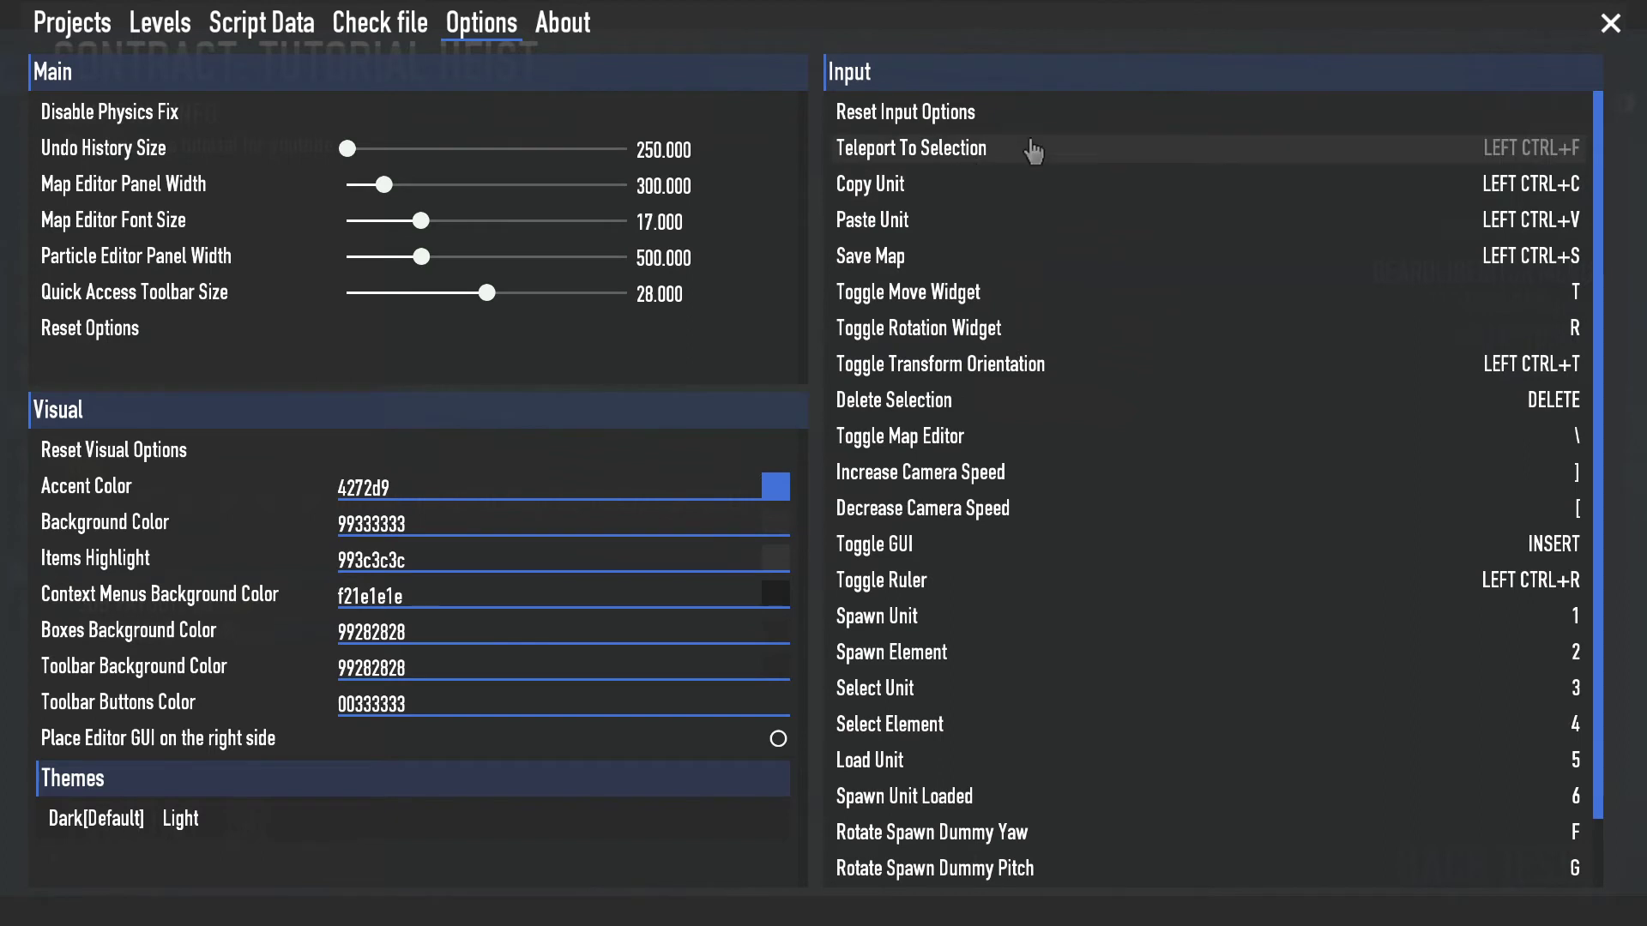
scroll(1035, 152, "down", 1)
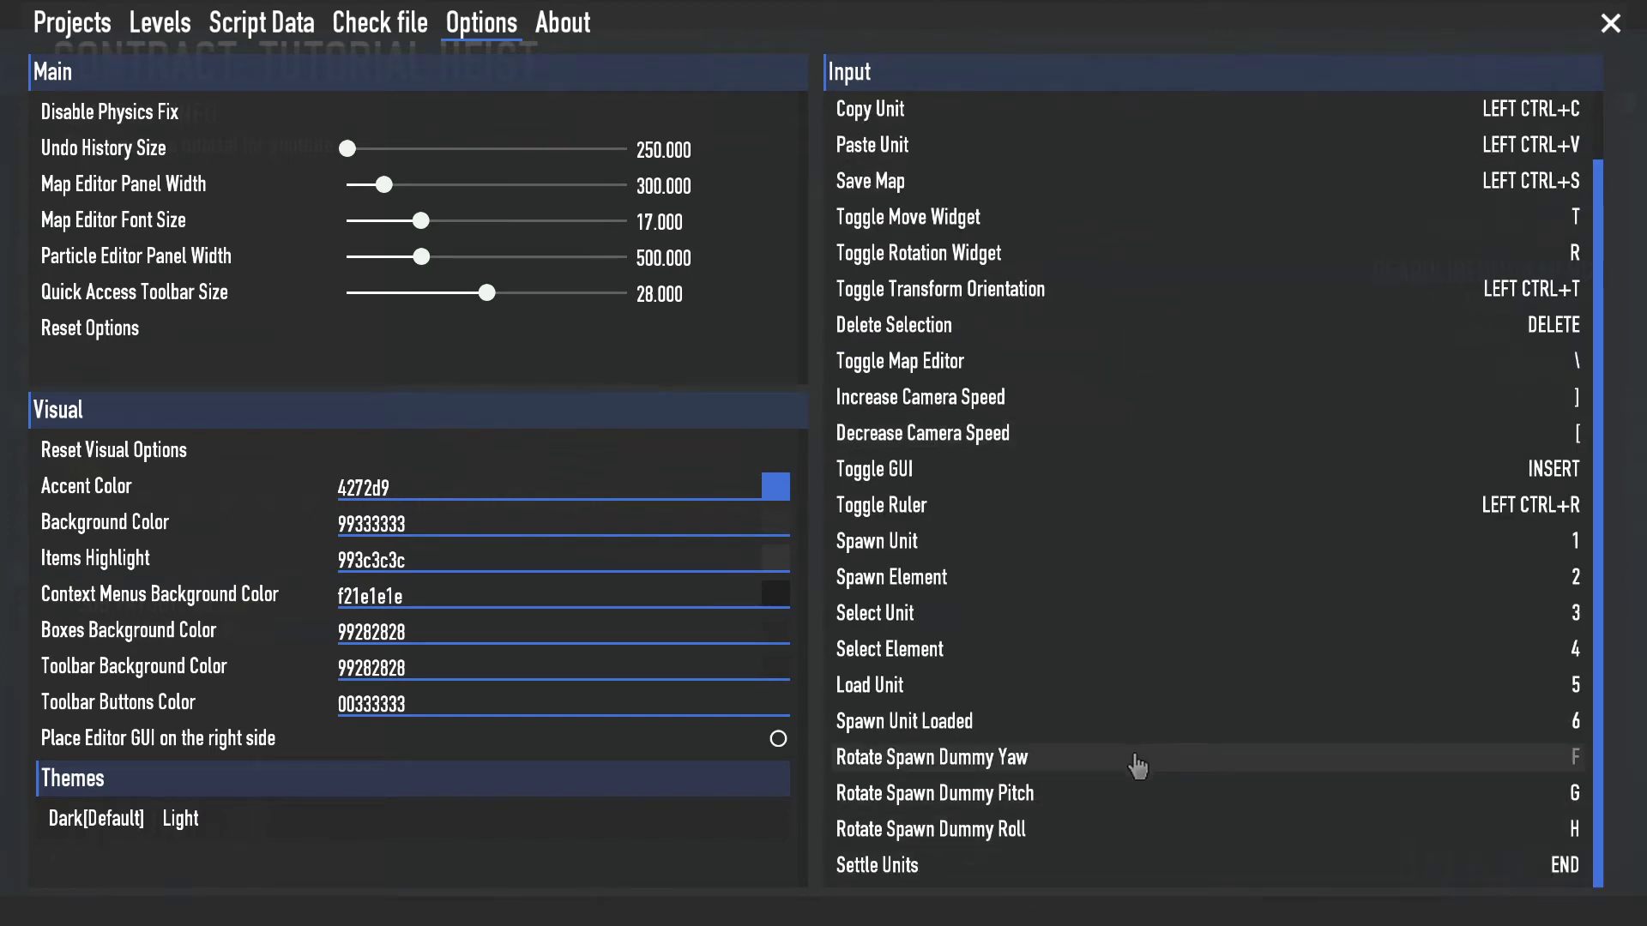
key("Escape")
key("Escape")
key("Escape")
Carry the grabbed civilian across the open ground and over the stone steps to the deck beside the house.
key("w")
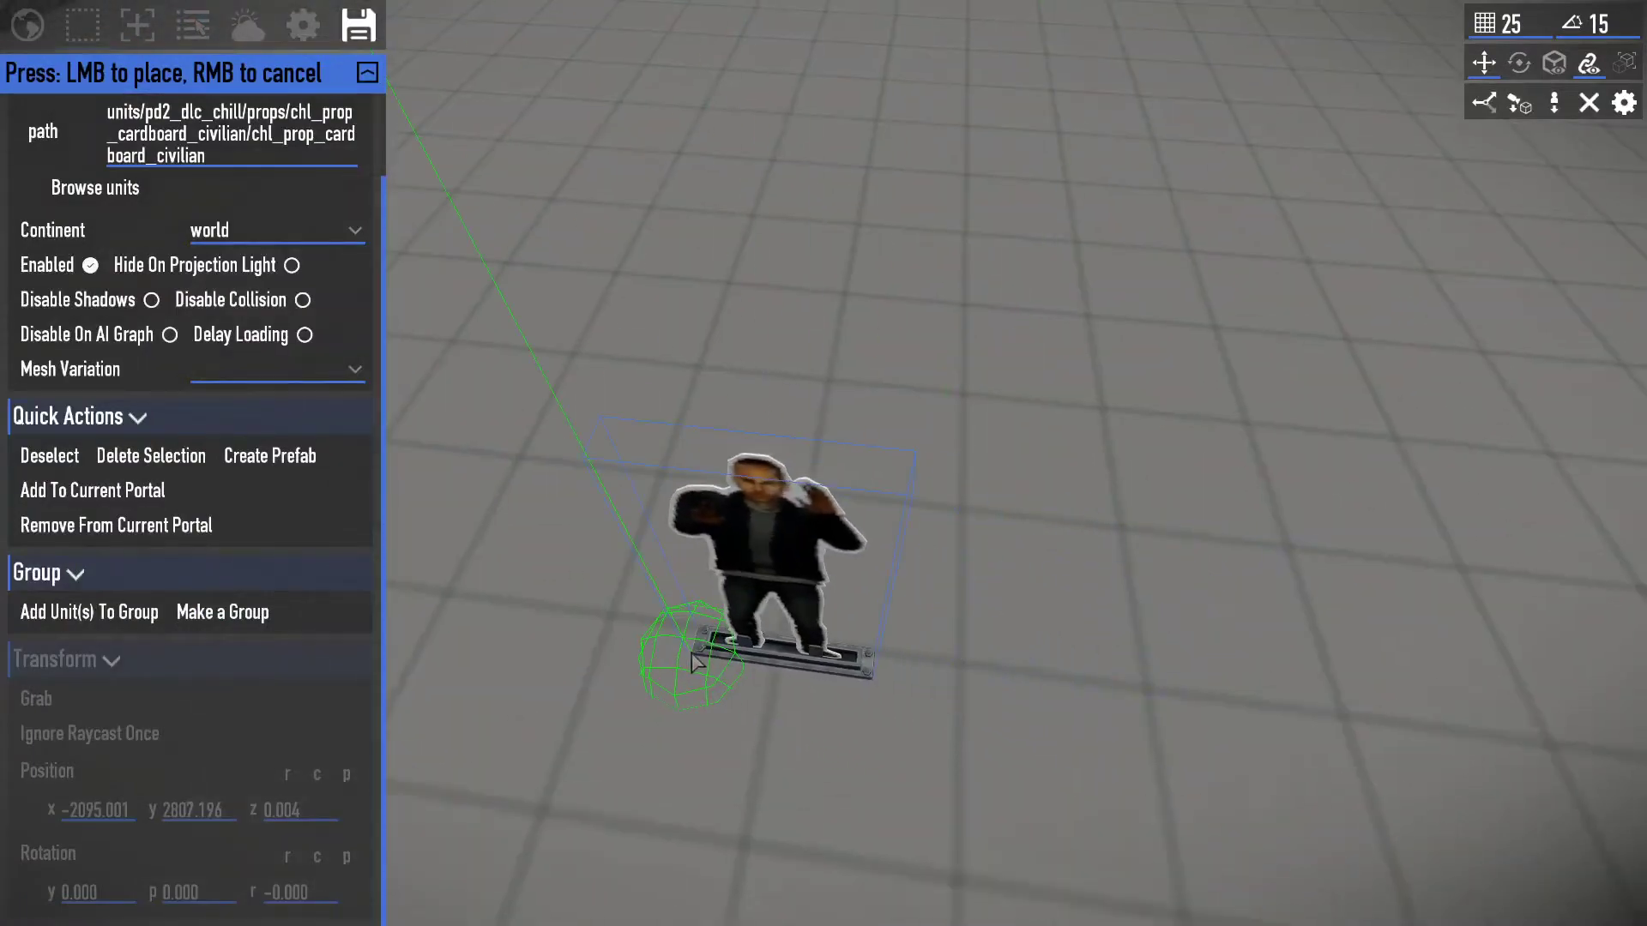
key("s")
key("d")
key("w")
key("a")
key("d")
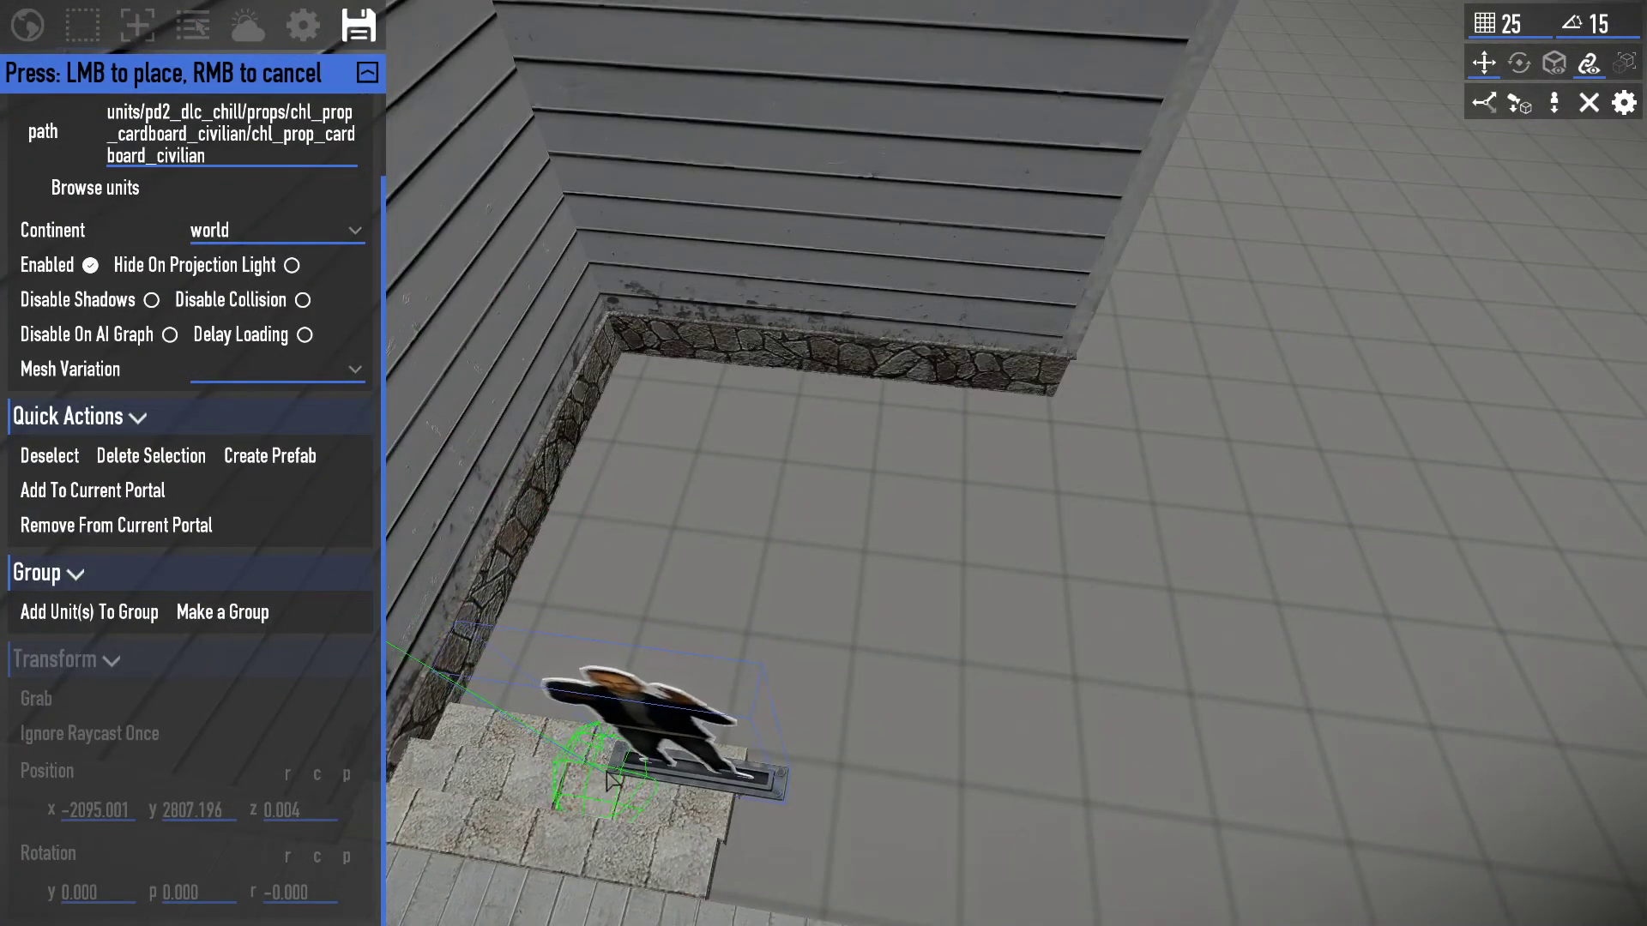
key("s")
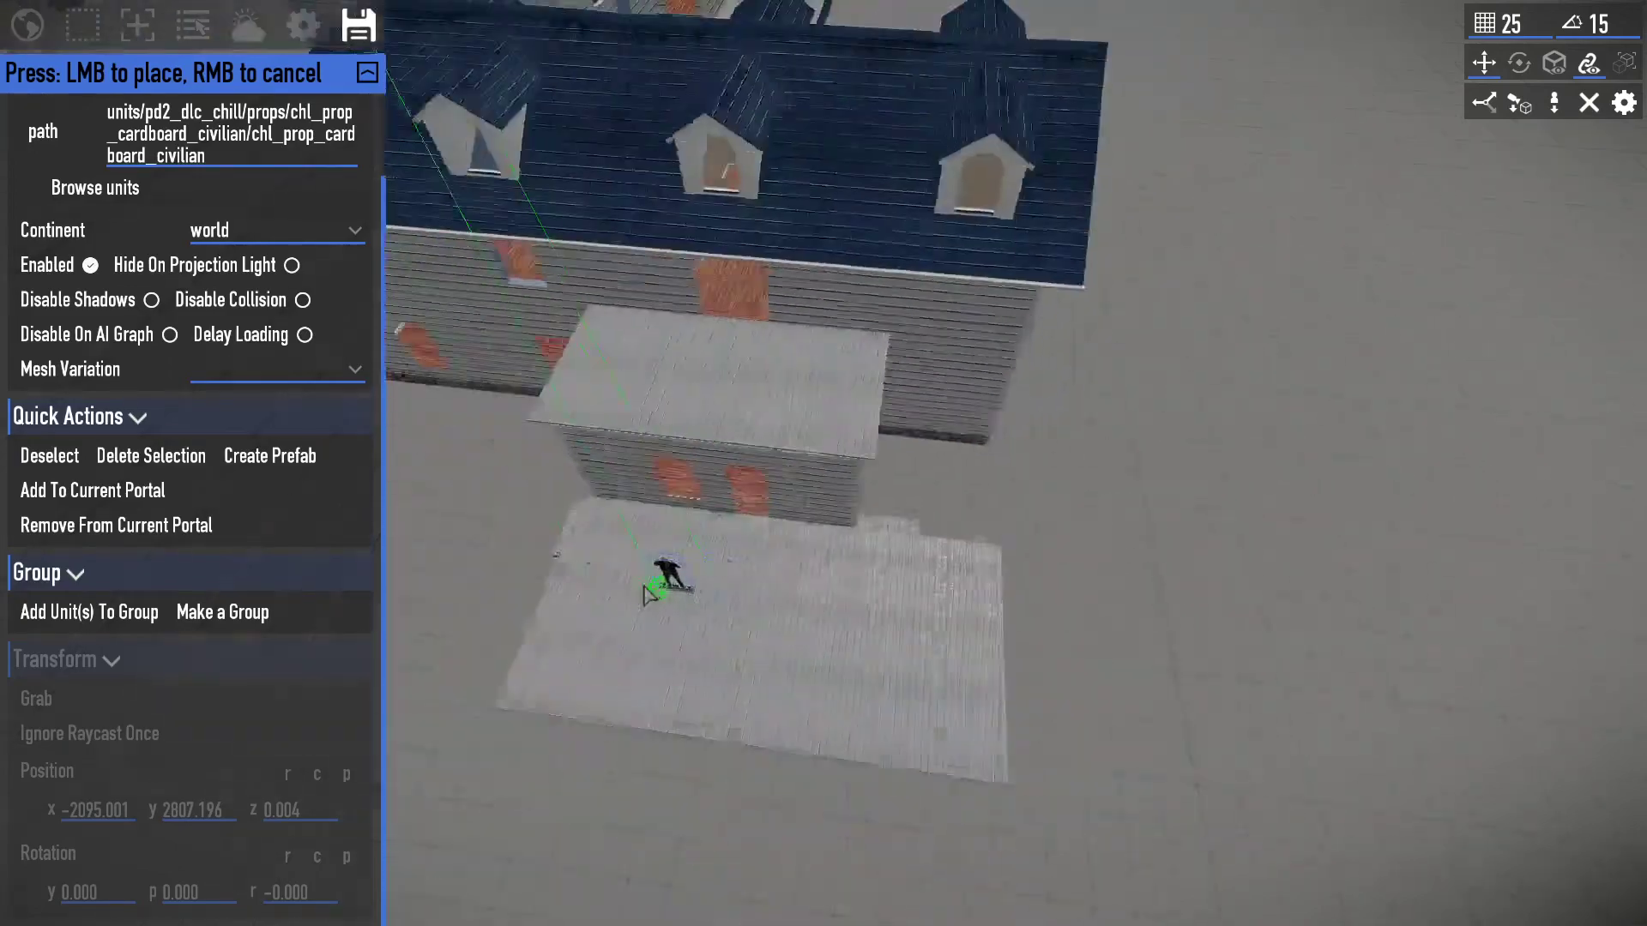
Carry the grabbed civilian through the house interior and onto the wooden staircase, and cancel the grab.
key("a")
key("w")
key("s")
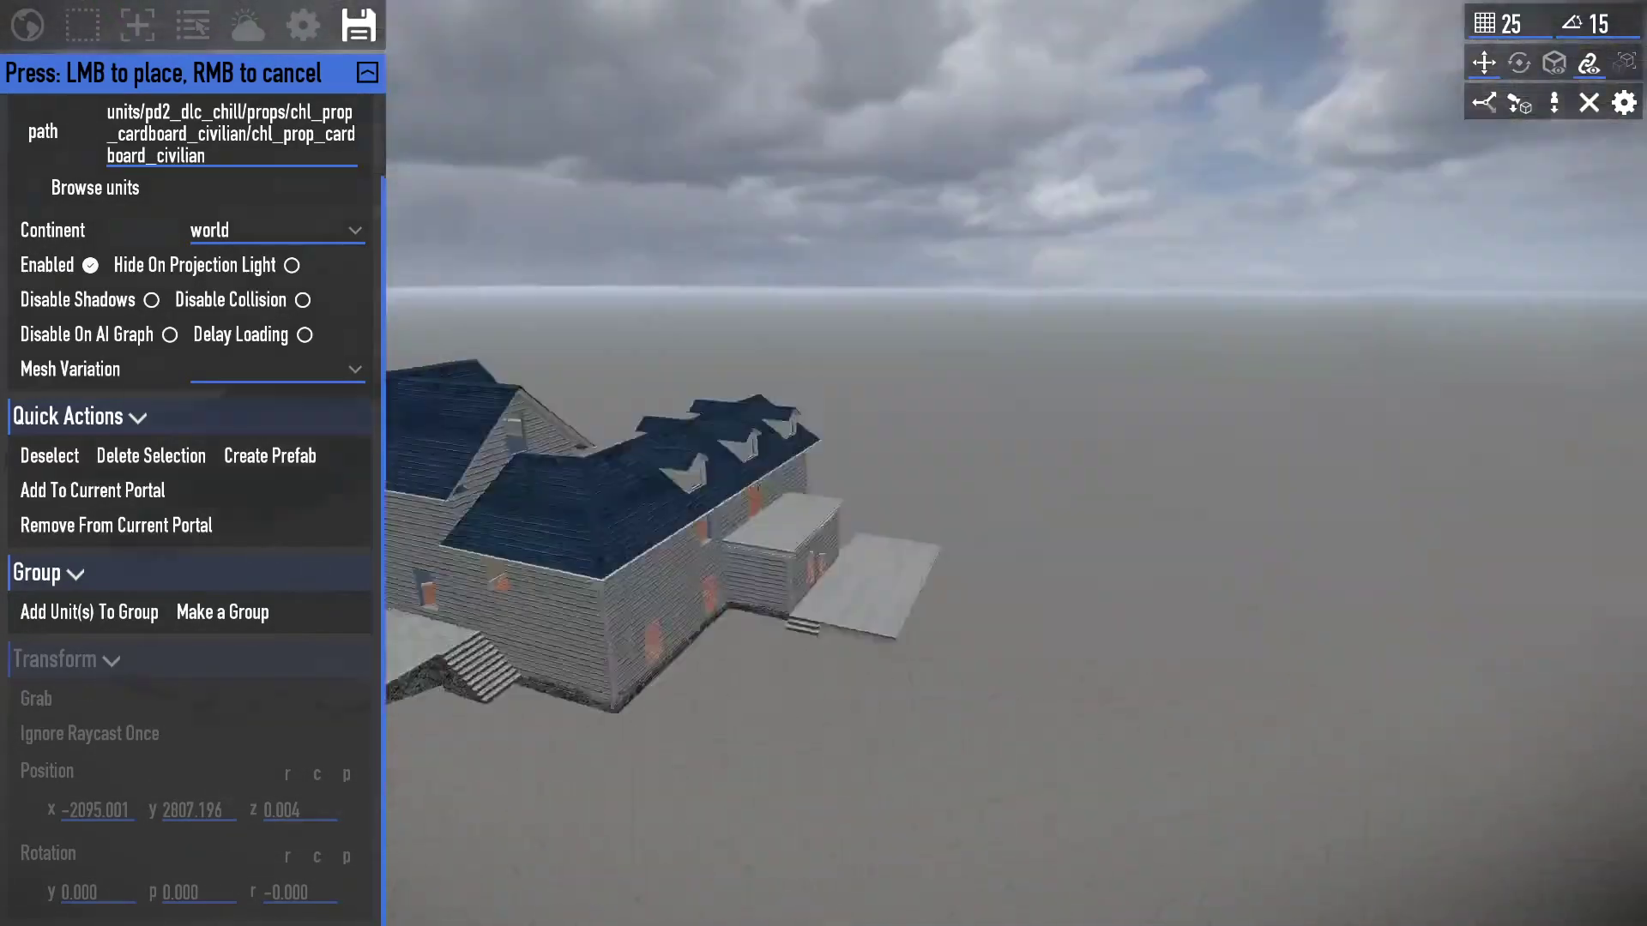
key("w")
key("w")
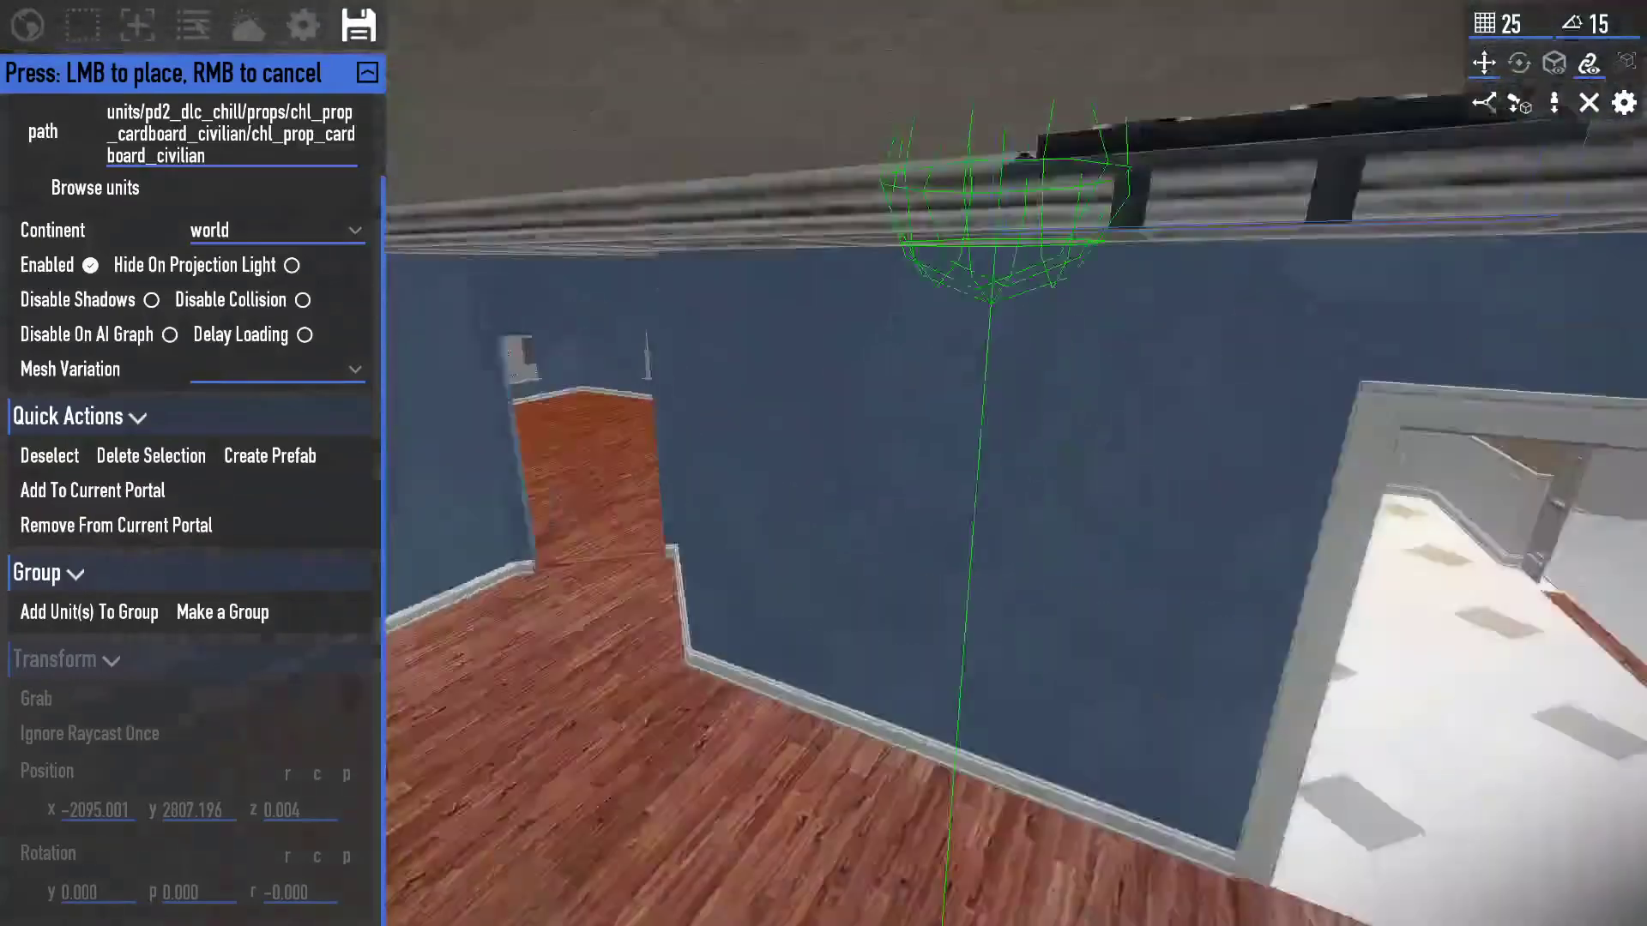
key("w")
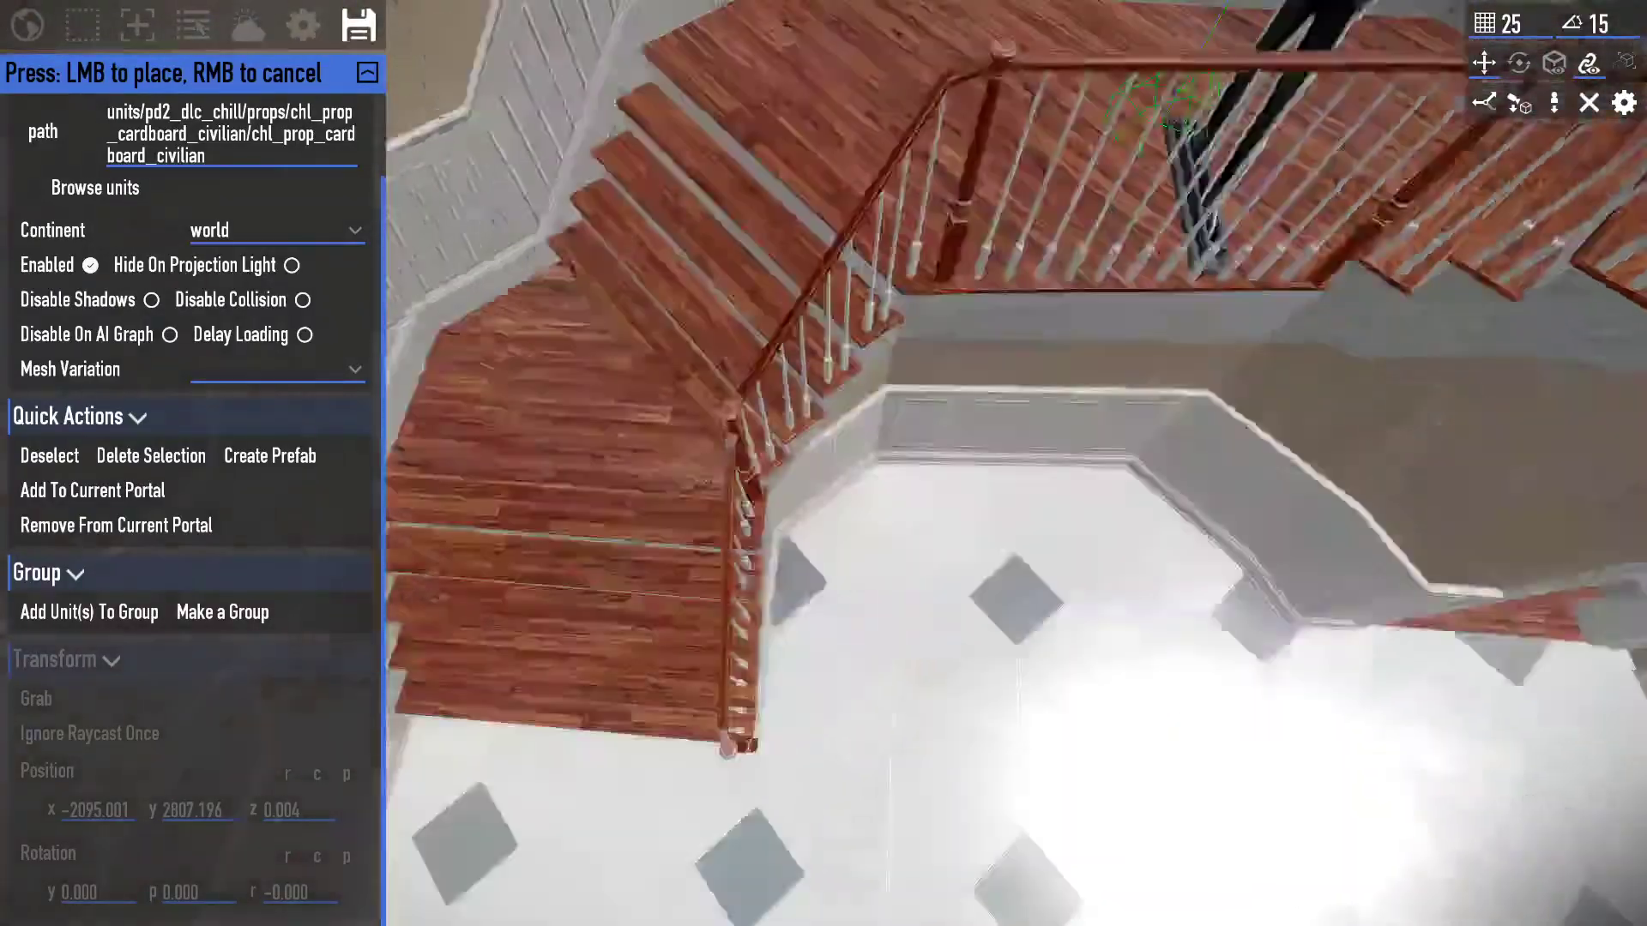
key("s")
key("shift")
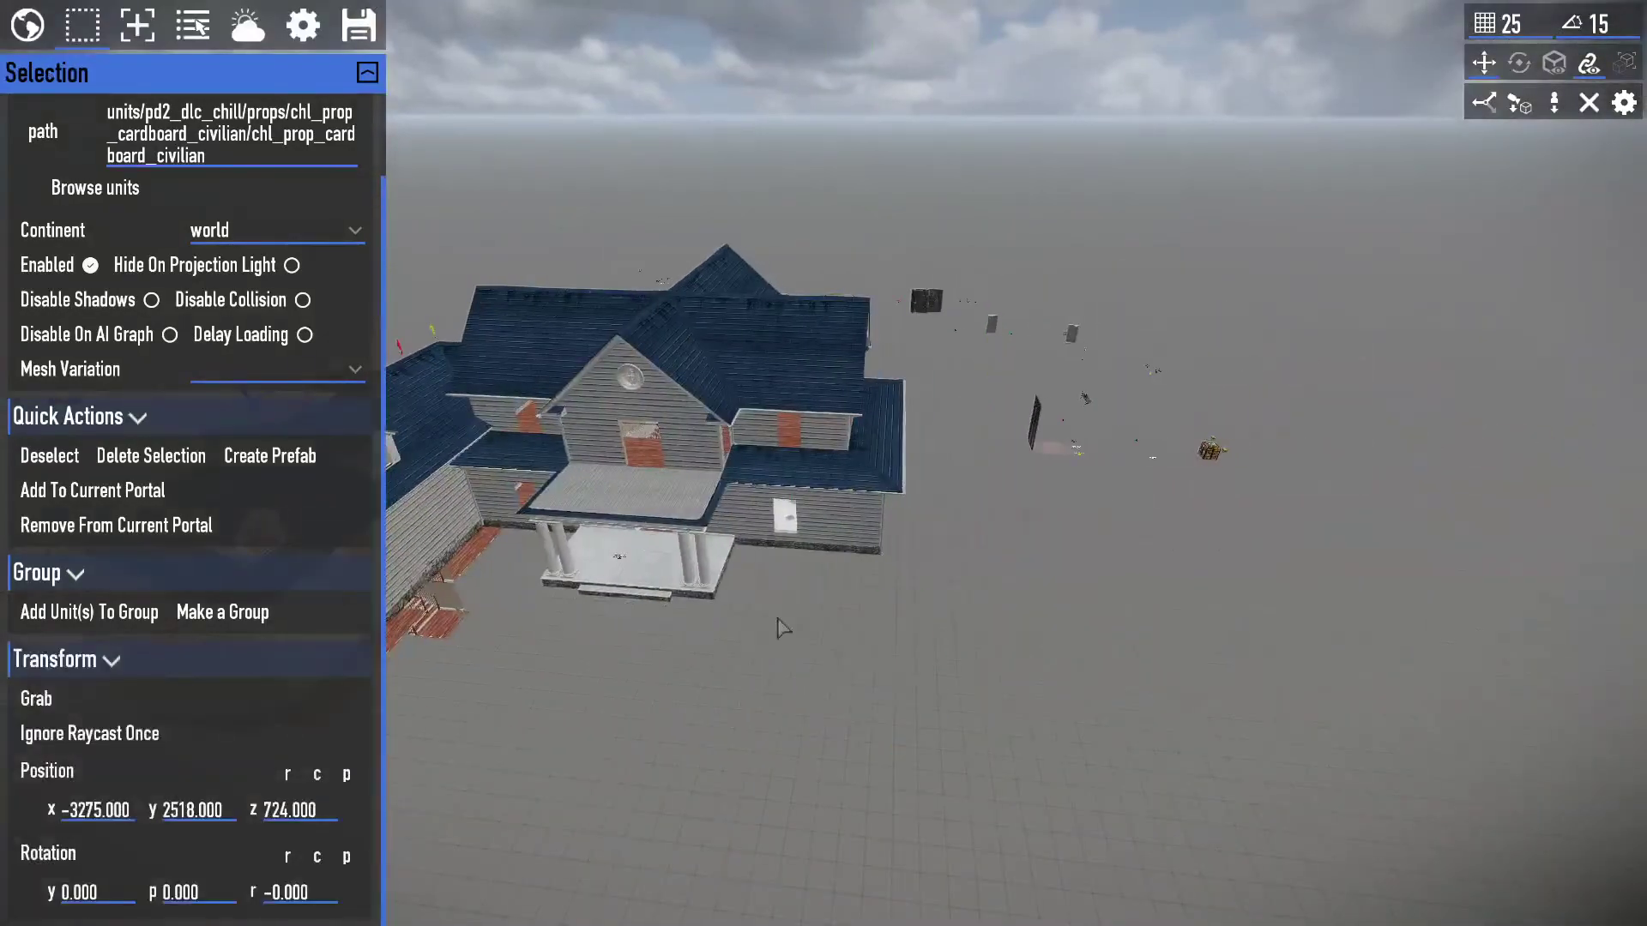
Search the spawnable units for "street" and browse the resulting list.
left_click(137, 25)
left_click(146, 114)
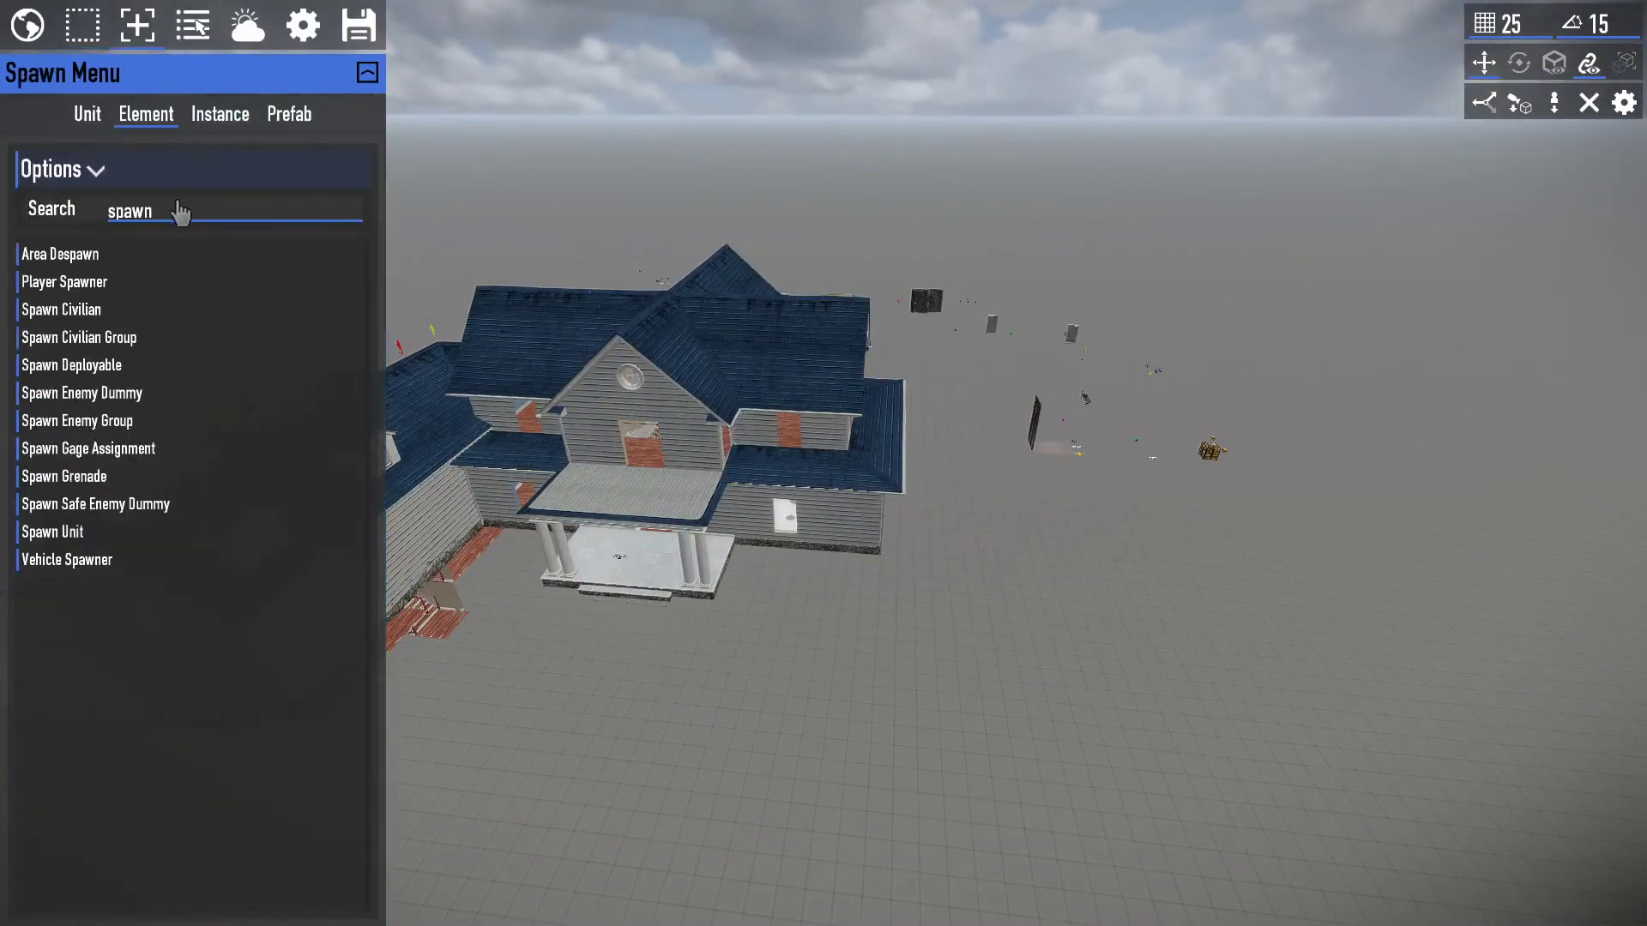
left_click(104, 116)
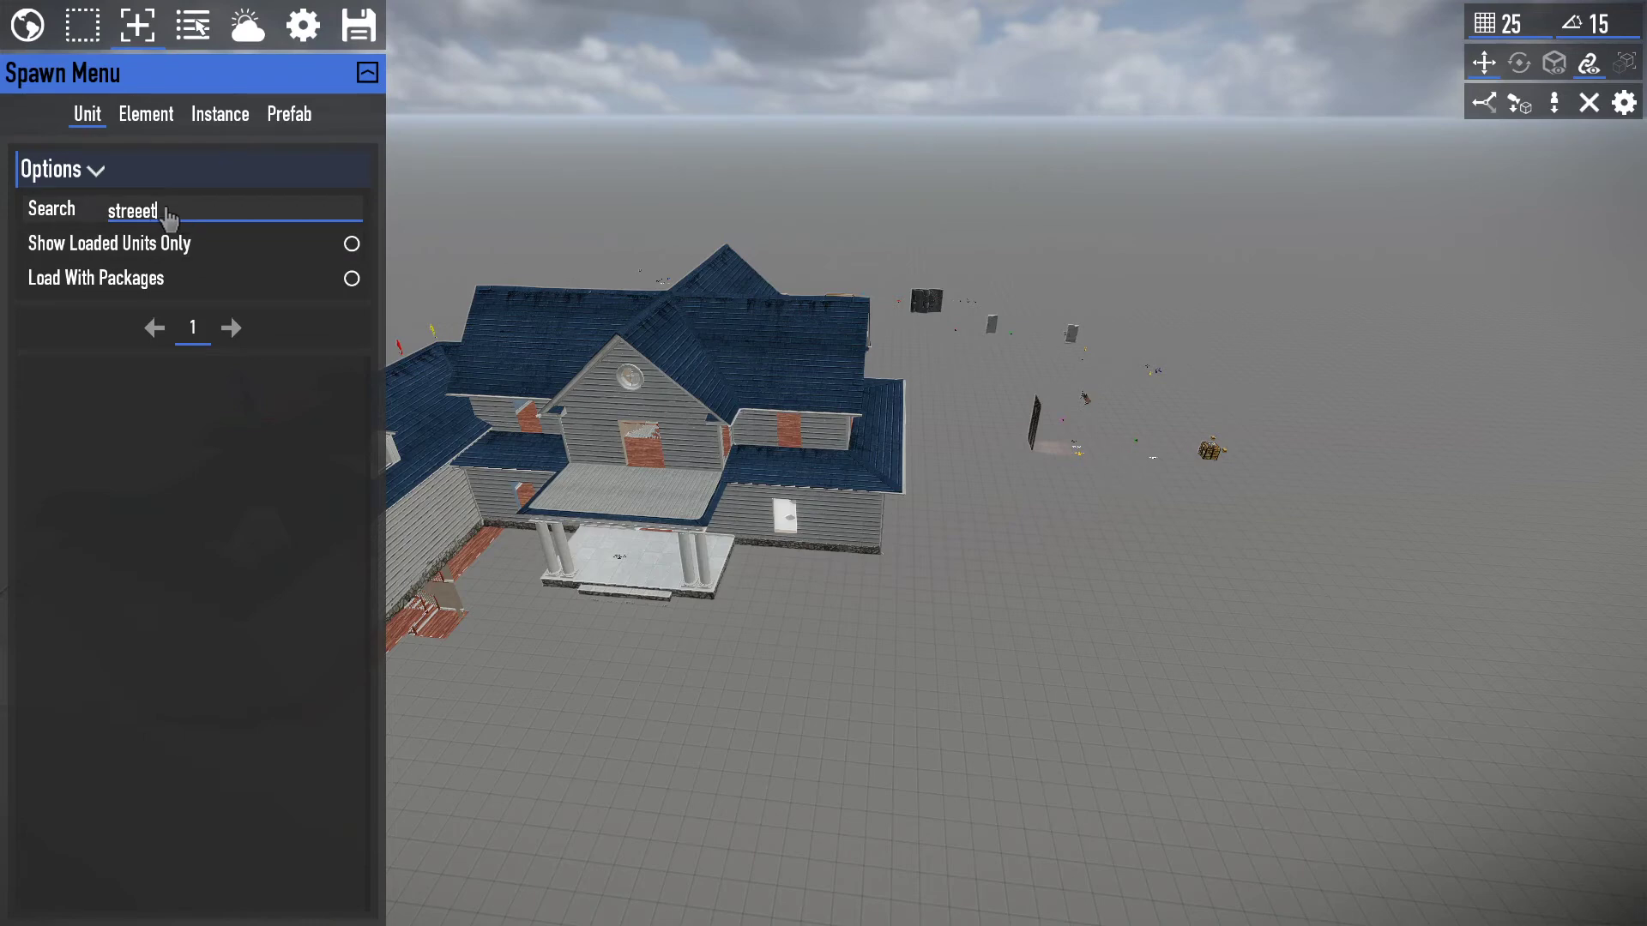
scroll(274, 669, "down", 10)
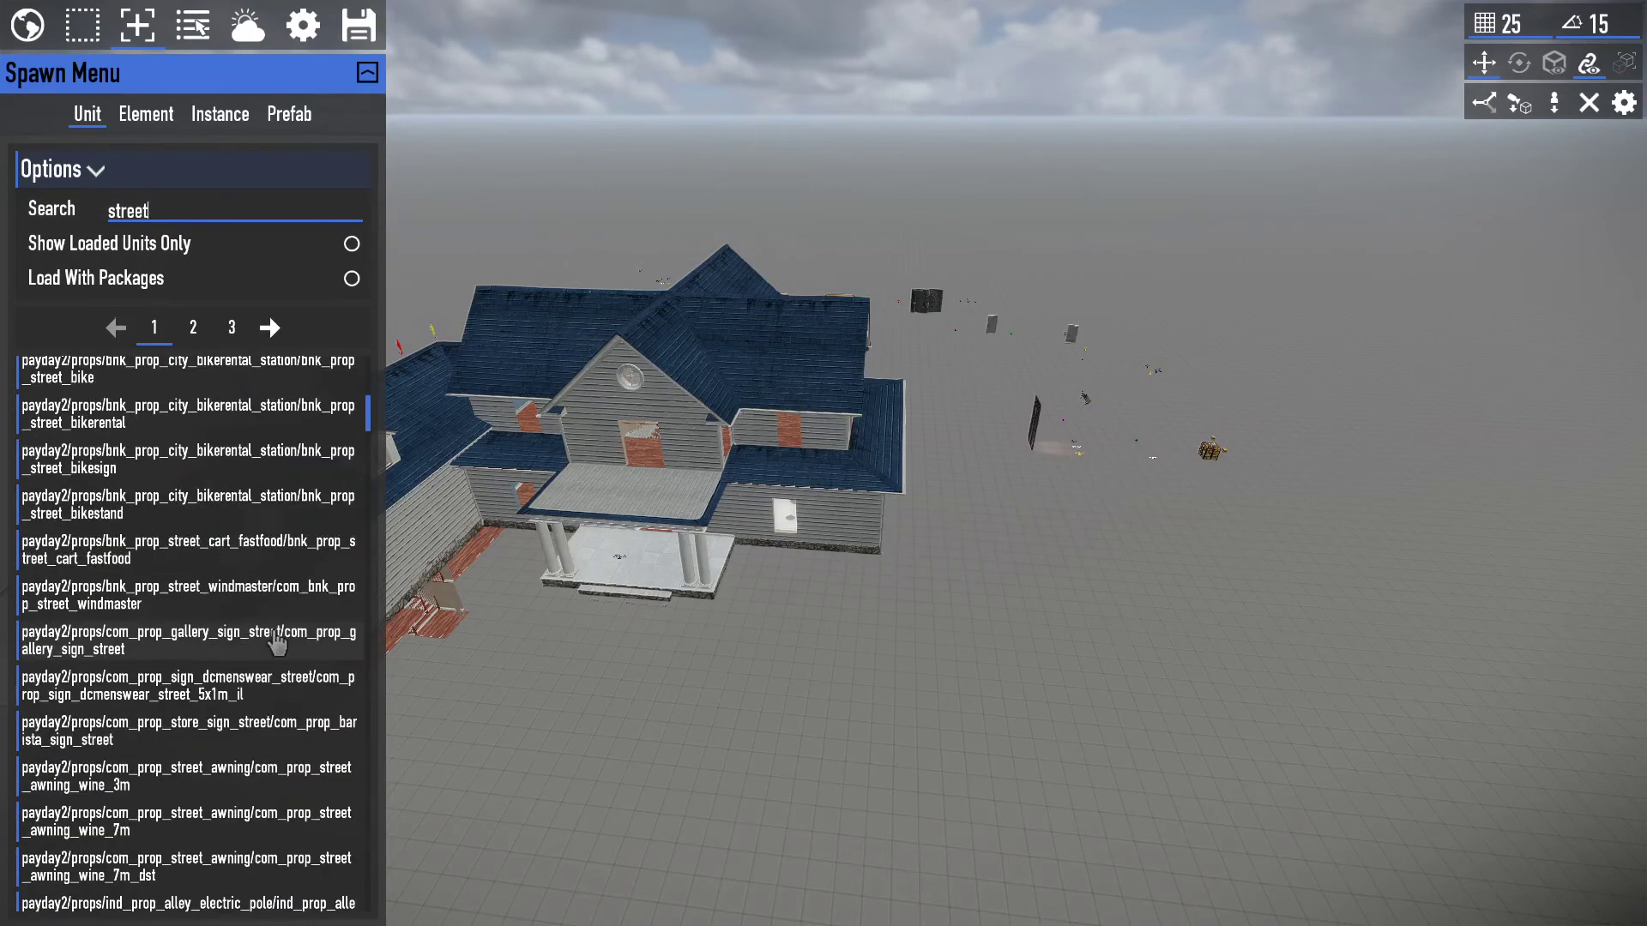
scroll(301, 643, "up", 10)
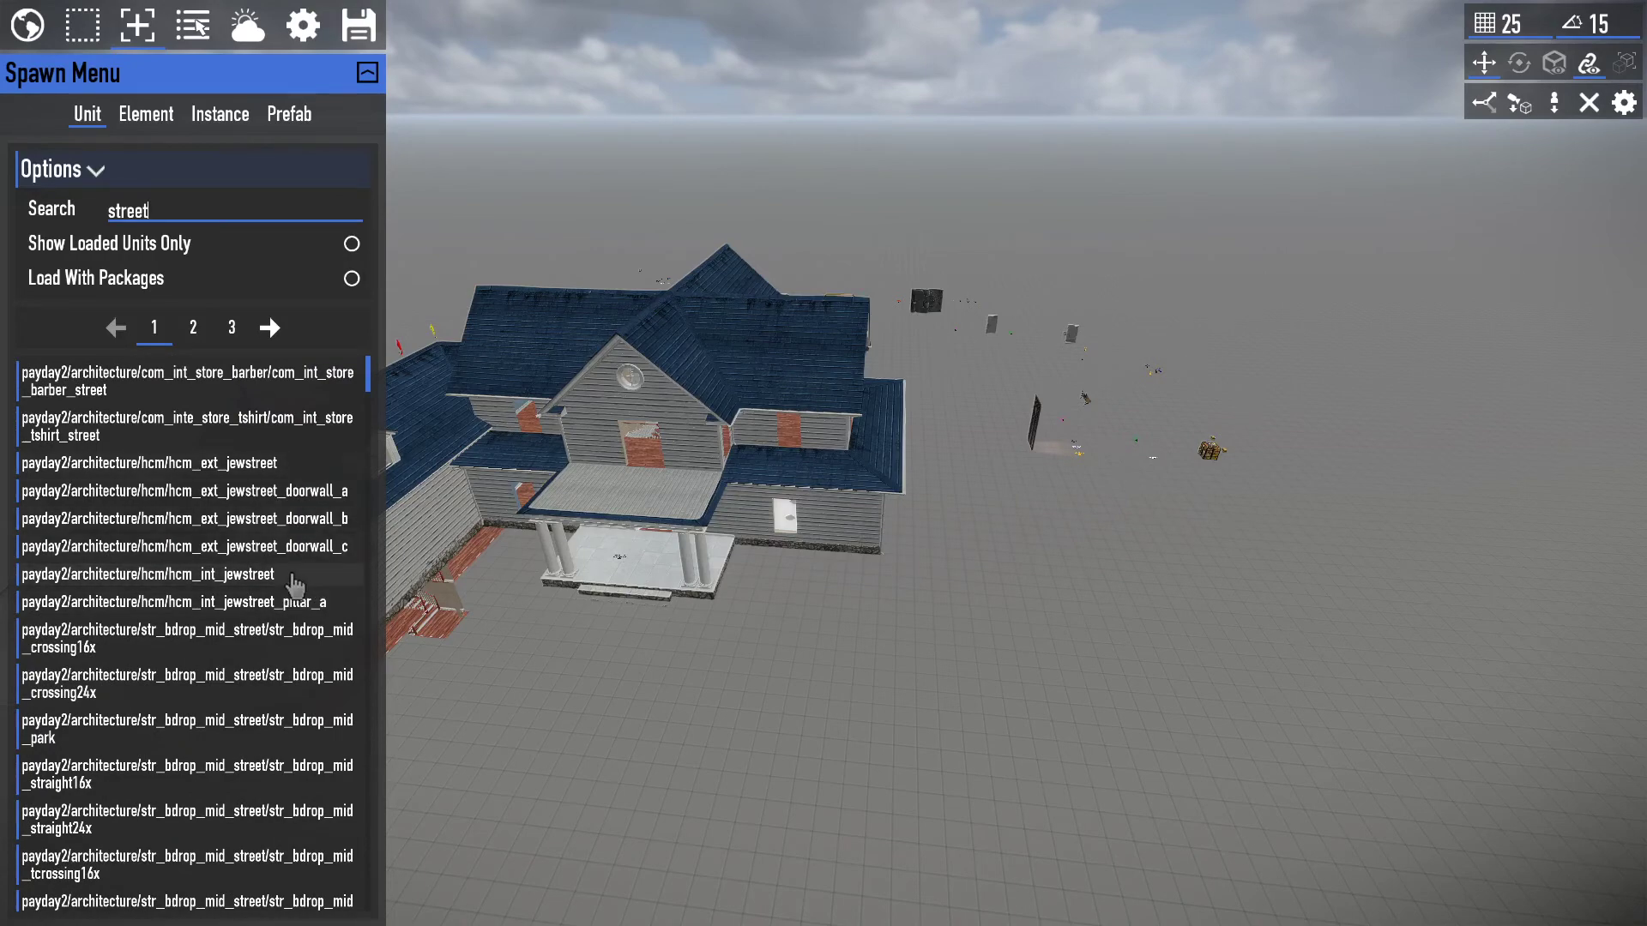
Try the hcm_int_jewstreet and hcm_ext_jewstreet units as spawn candidates, cancelling both placements.
left_click(291, 576)
key("shift")
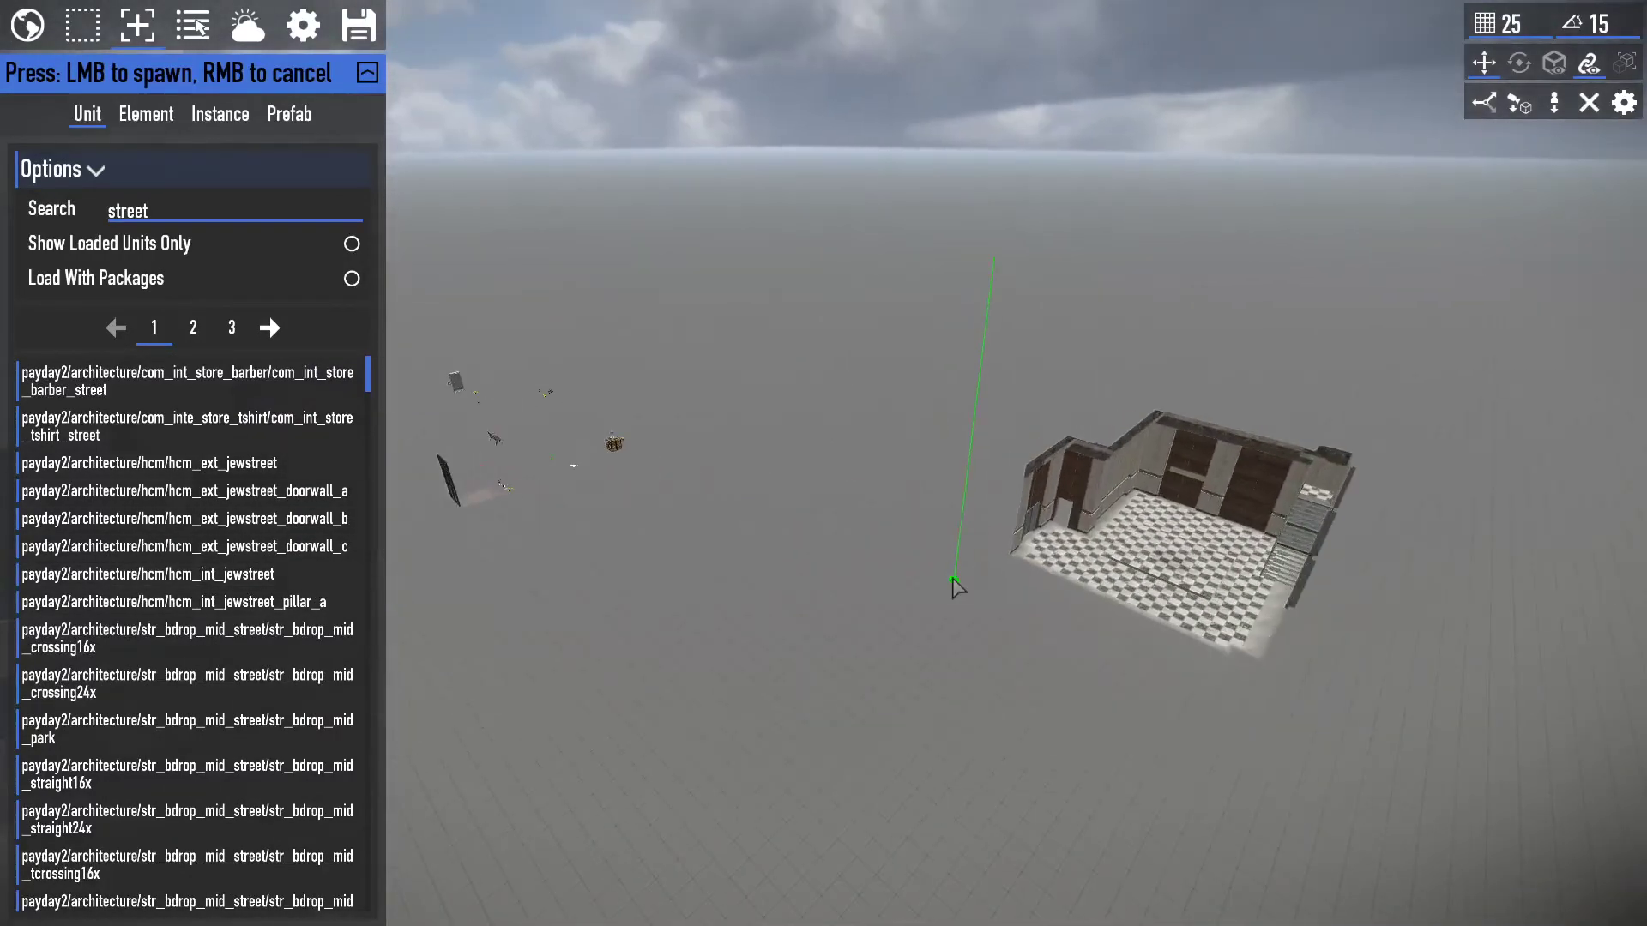
right_click(959, 587)
left_click(277, 469)
right_click(426, 495)
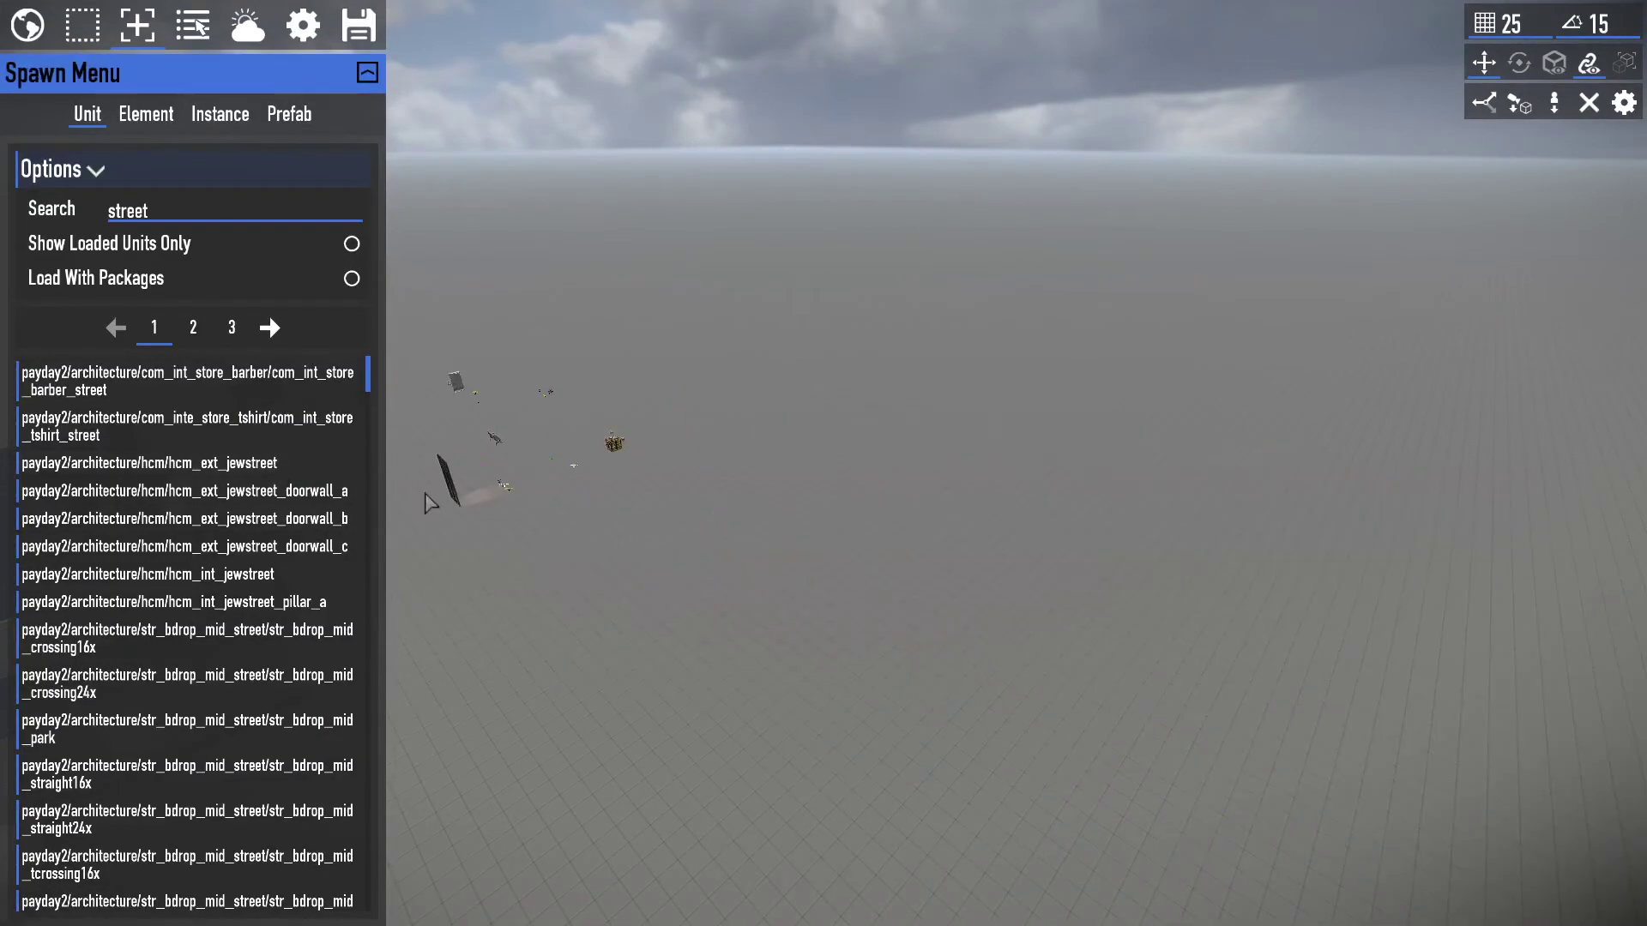
Search the spawnable units for "road" and spawn str_ext_road_8x16m_a on the open ground.
scroll(286, 532, "down", 15)
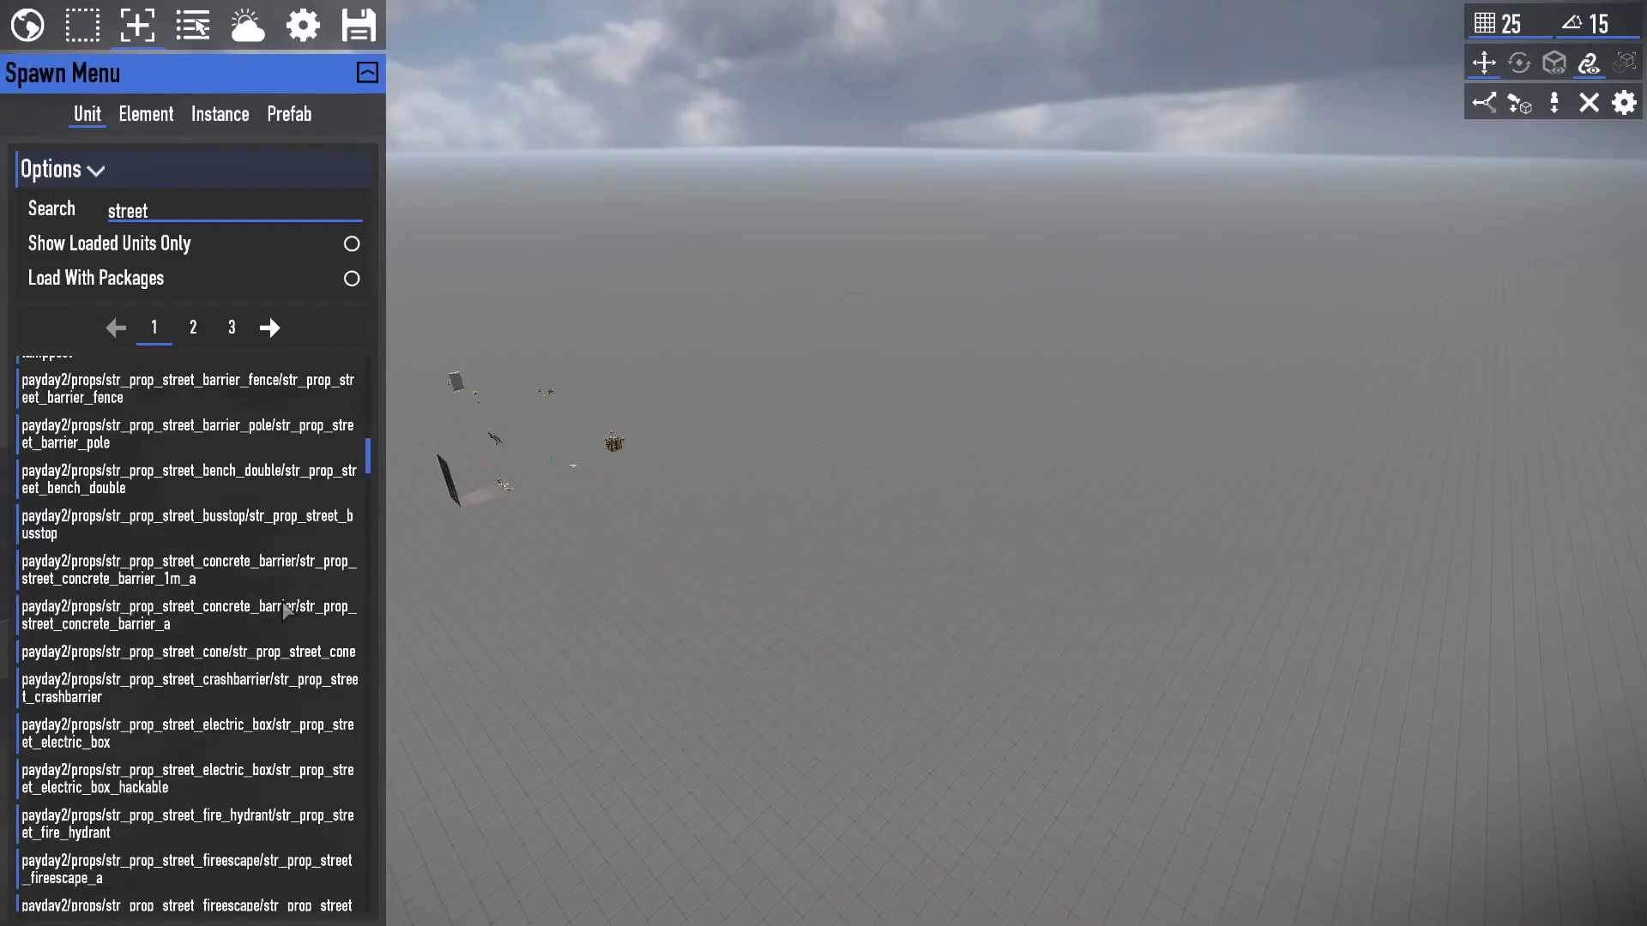
scroll(335, 776, "down", 5)
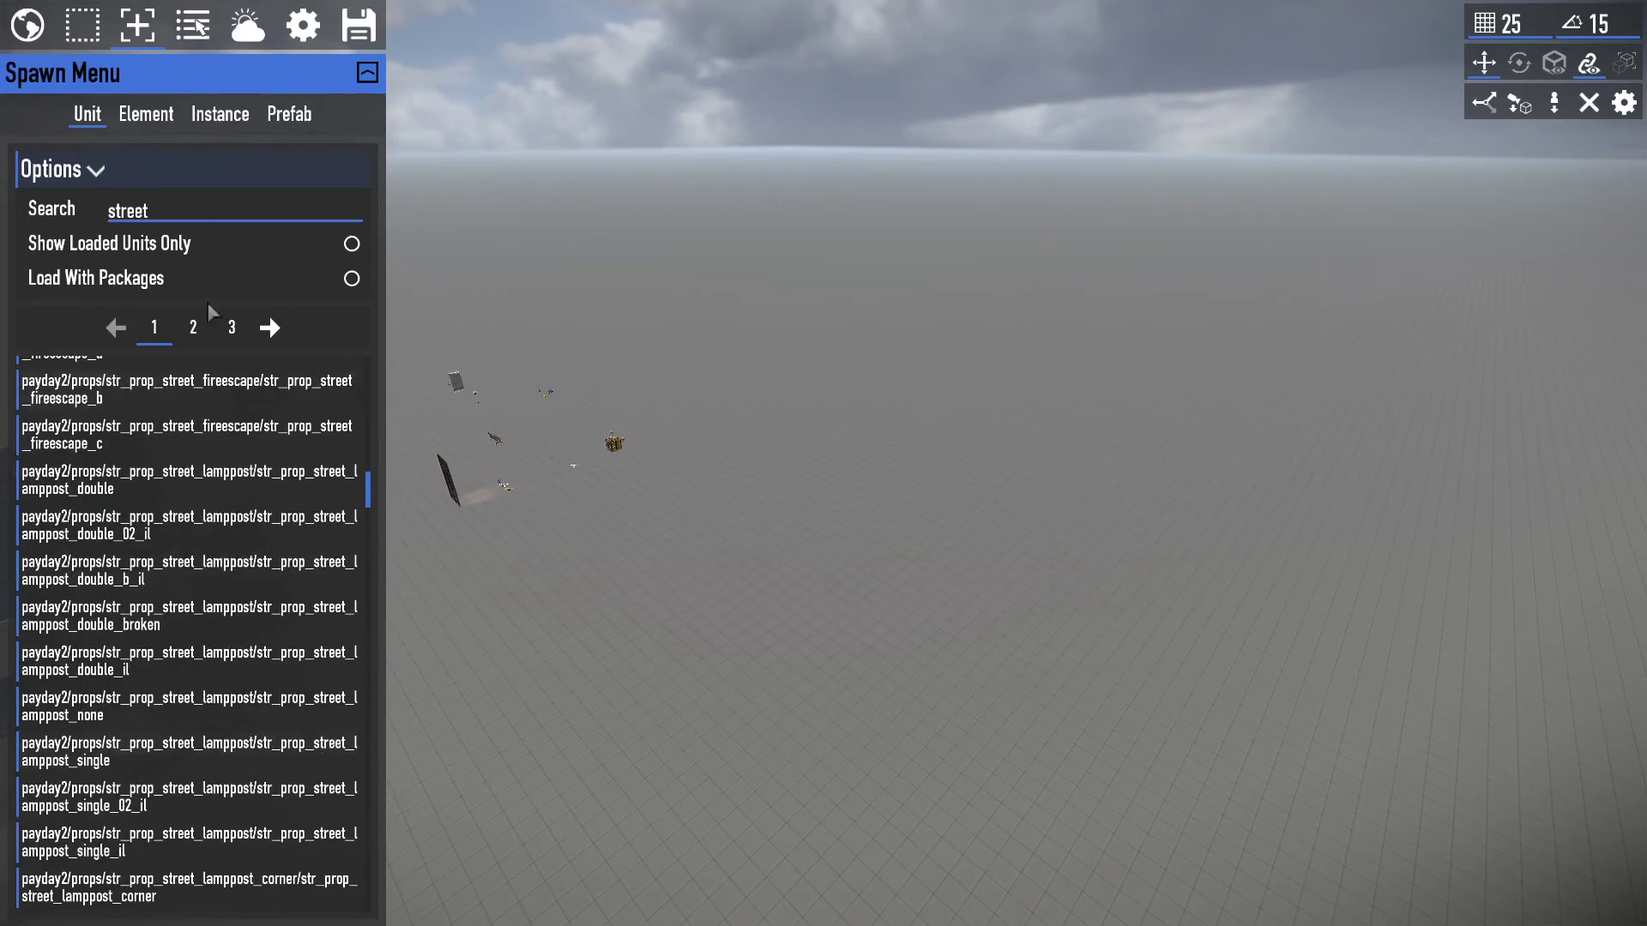
left_click(120, 221)
type("r")
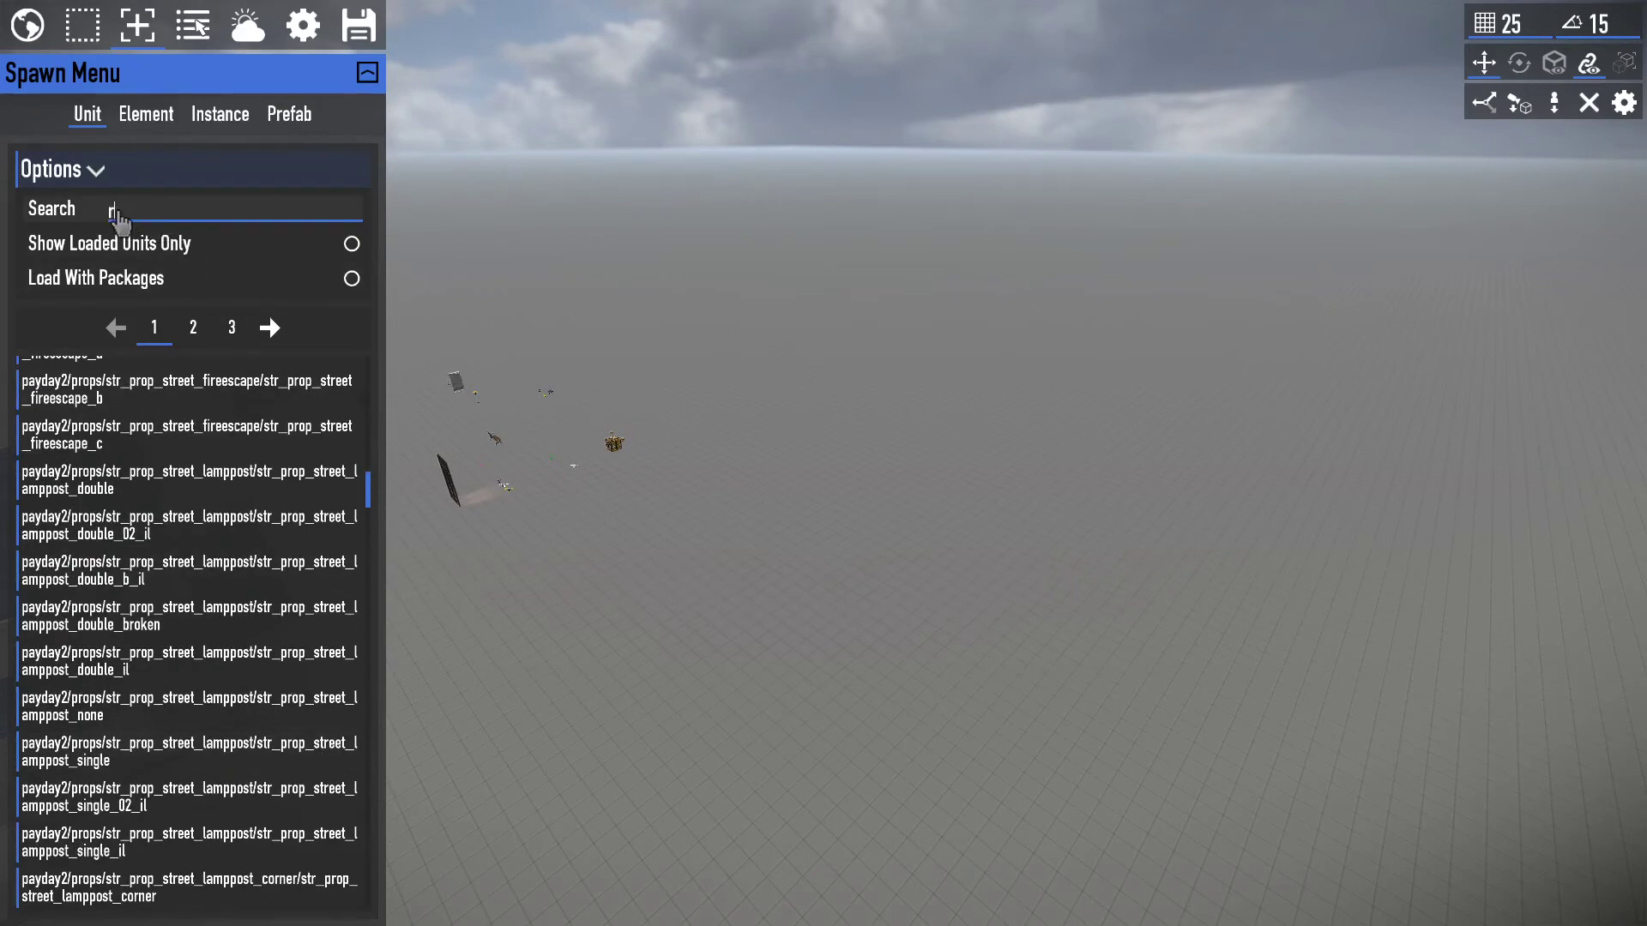
type("oad")
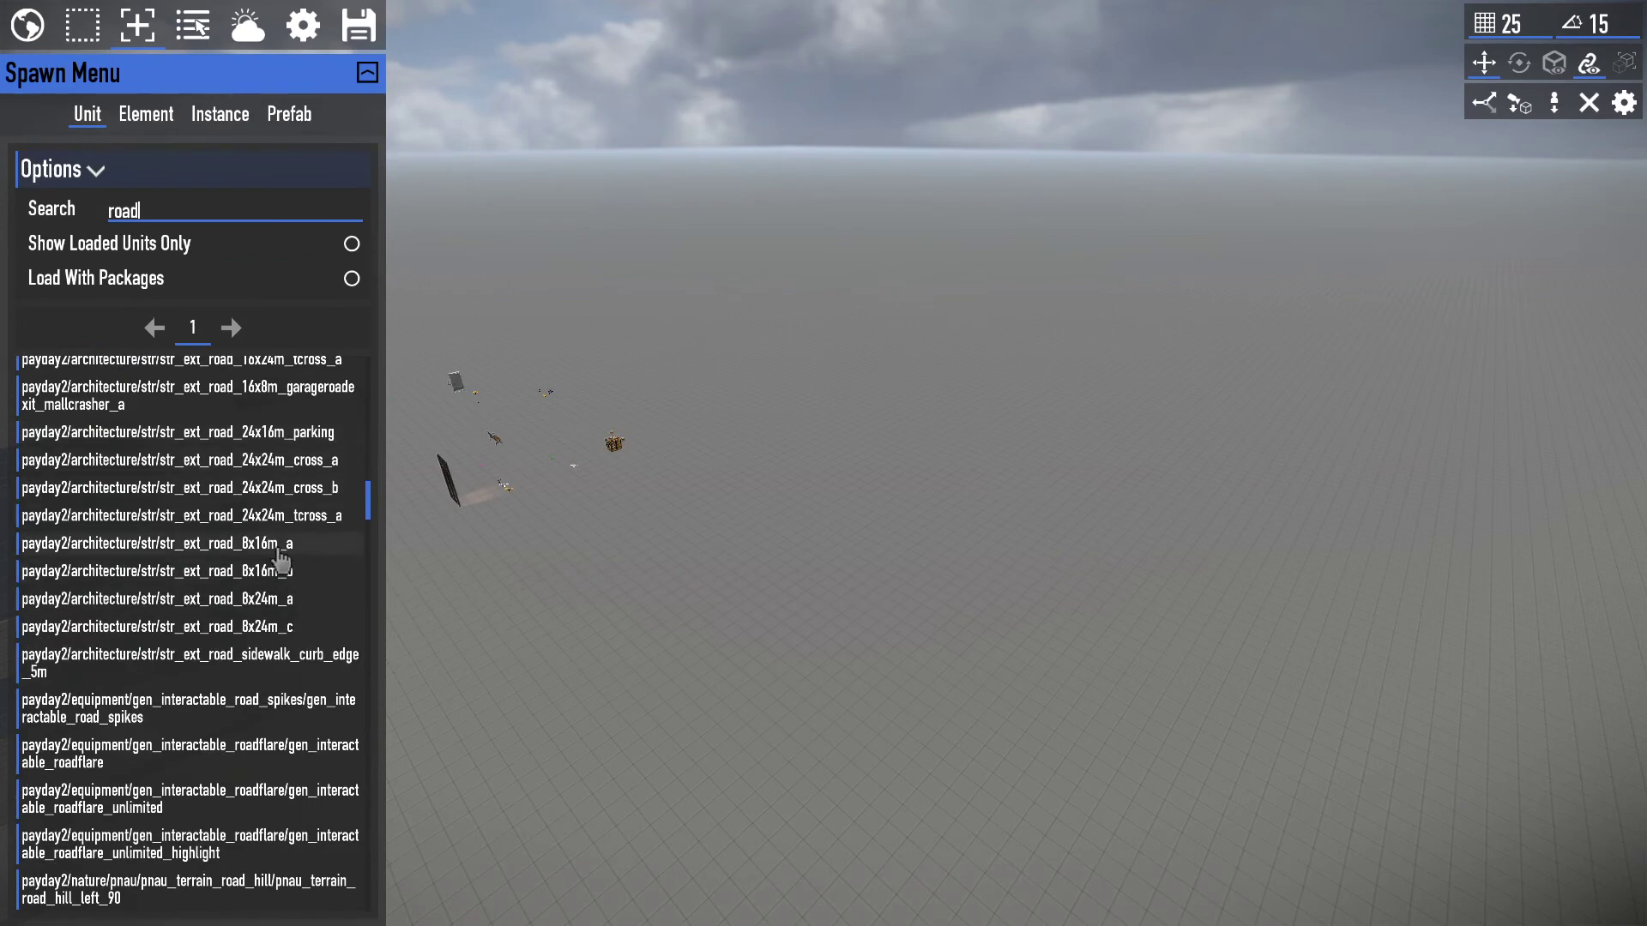
left_click(278, 549)
left_click(968, 604)
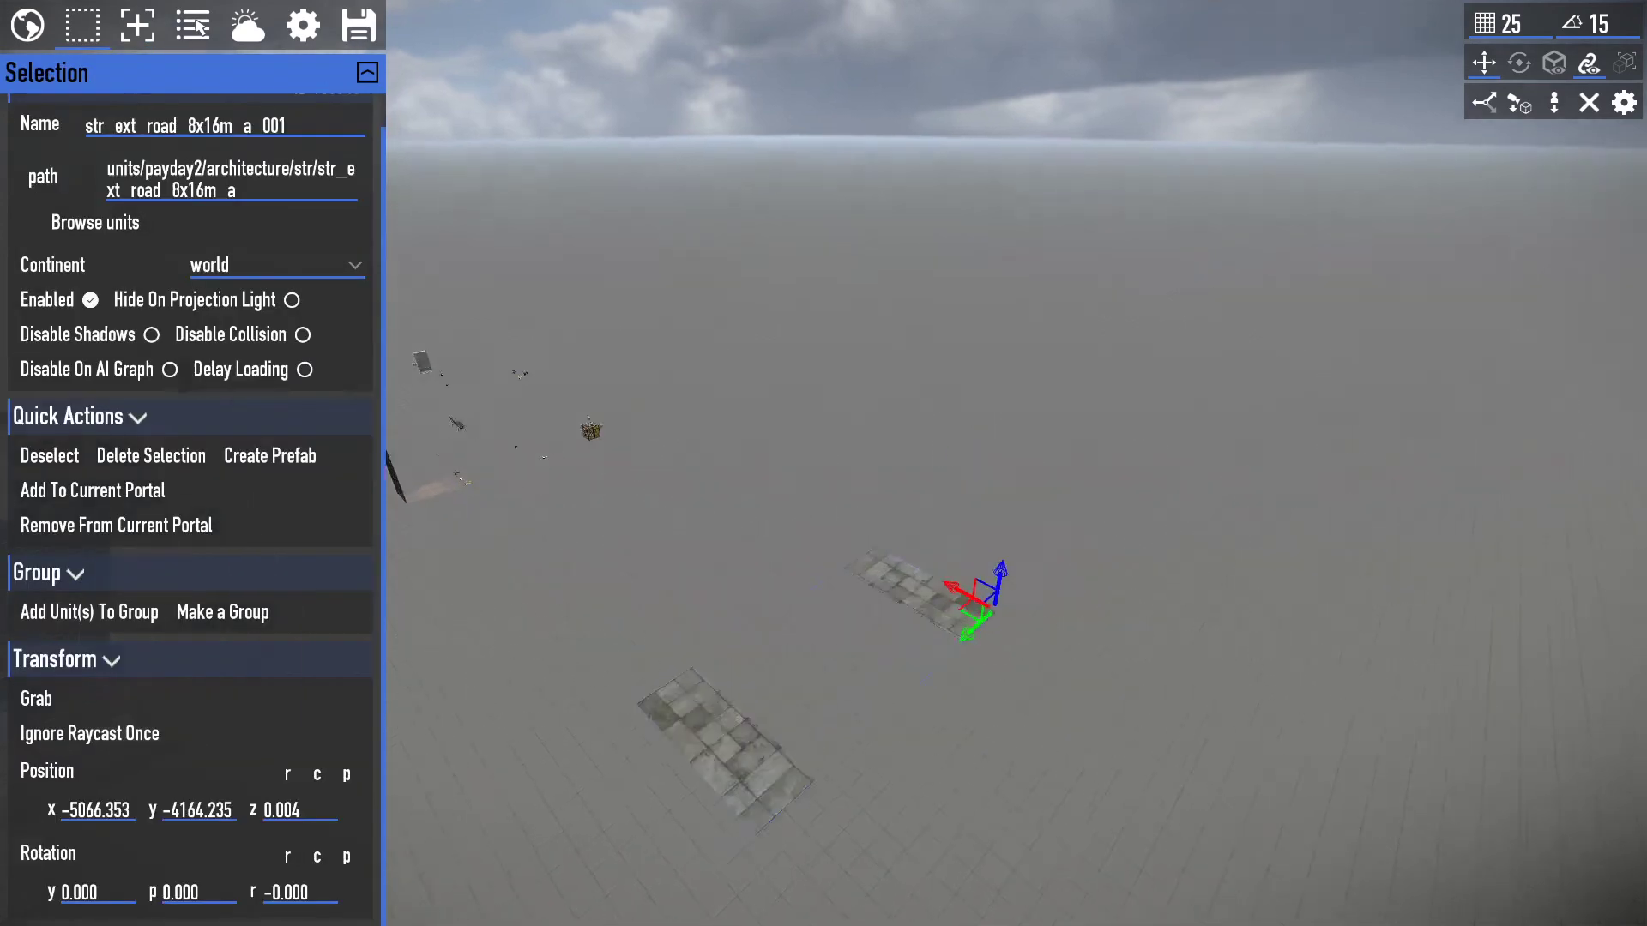
Raise the spawned road segment off the ground and tilt it 15 degrees with the rotation widget.
key("w")
right_click_drag(968, 605, 939, 582)
mouse_move(931, 360)
left_mouse_down()
mouse_move(909, 347)
mouse_move(932, 333)
left_mouse_up()
key("r")
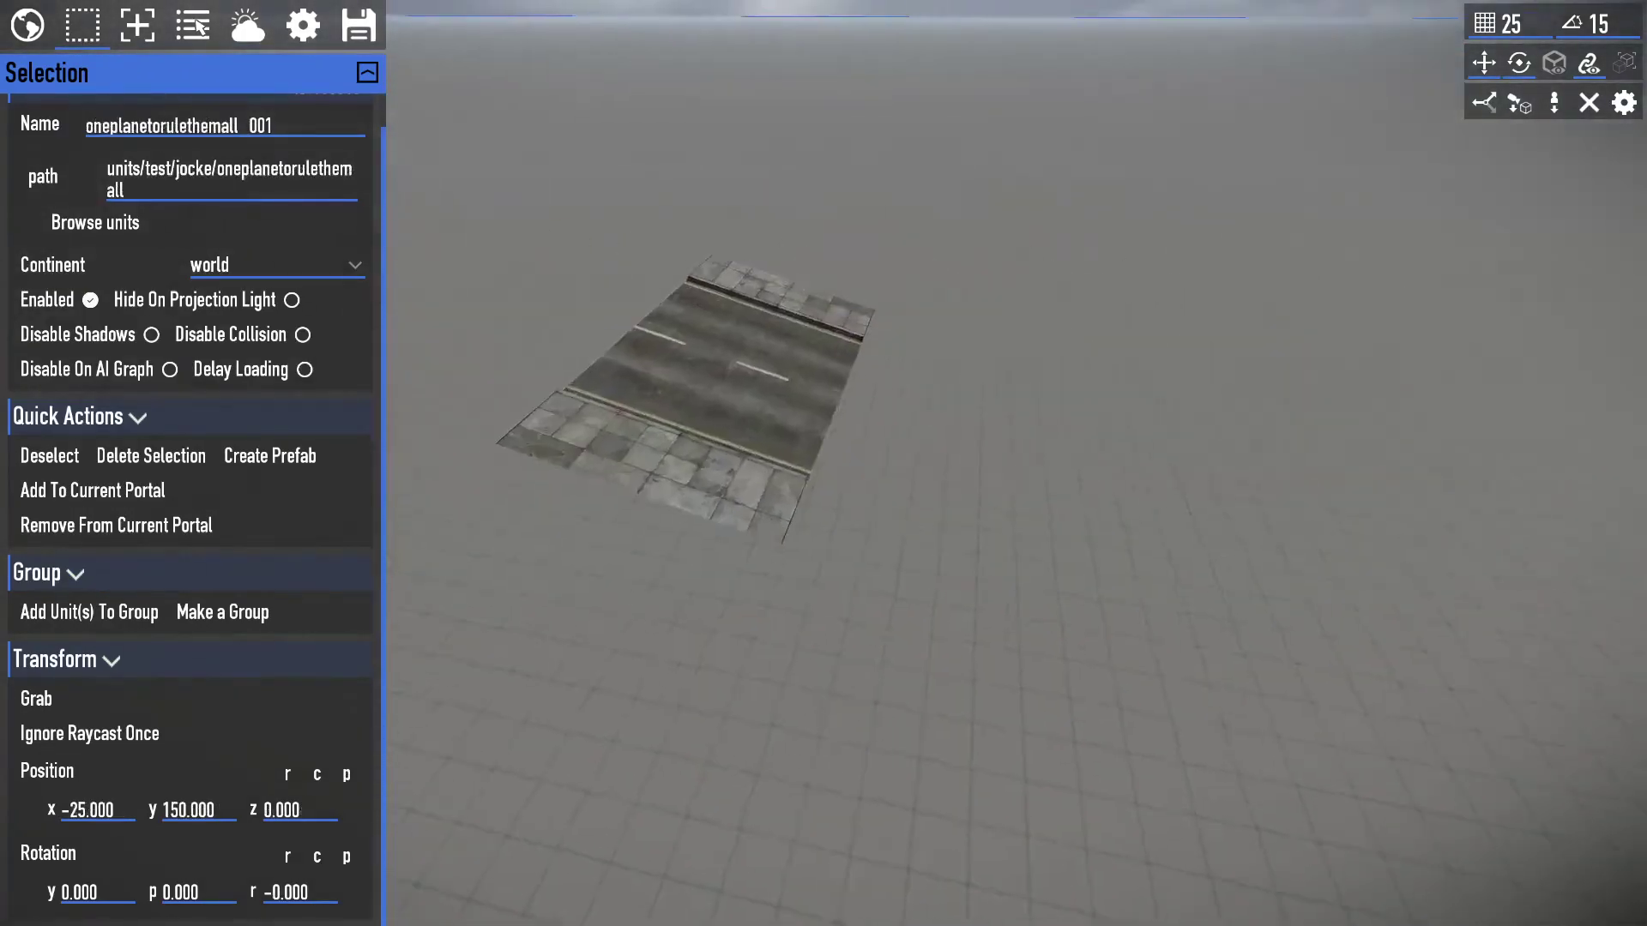
key("w")
Search the spawnable units for "box" and pick ind_prop_dock_box_single for spawning.
left_click(191, 24)
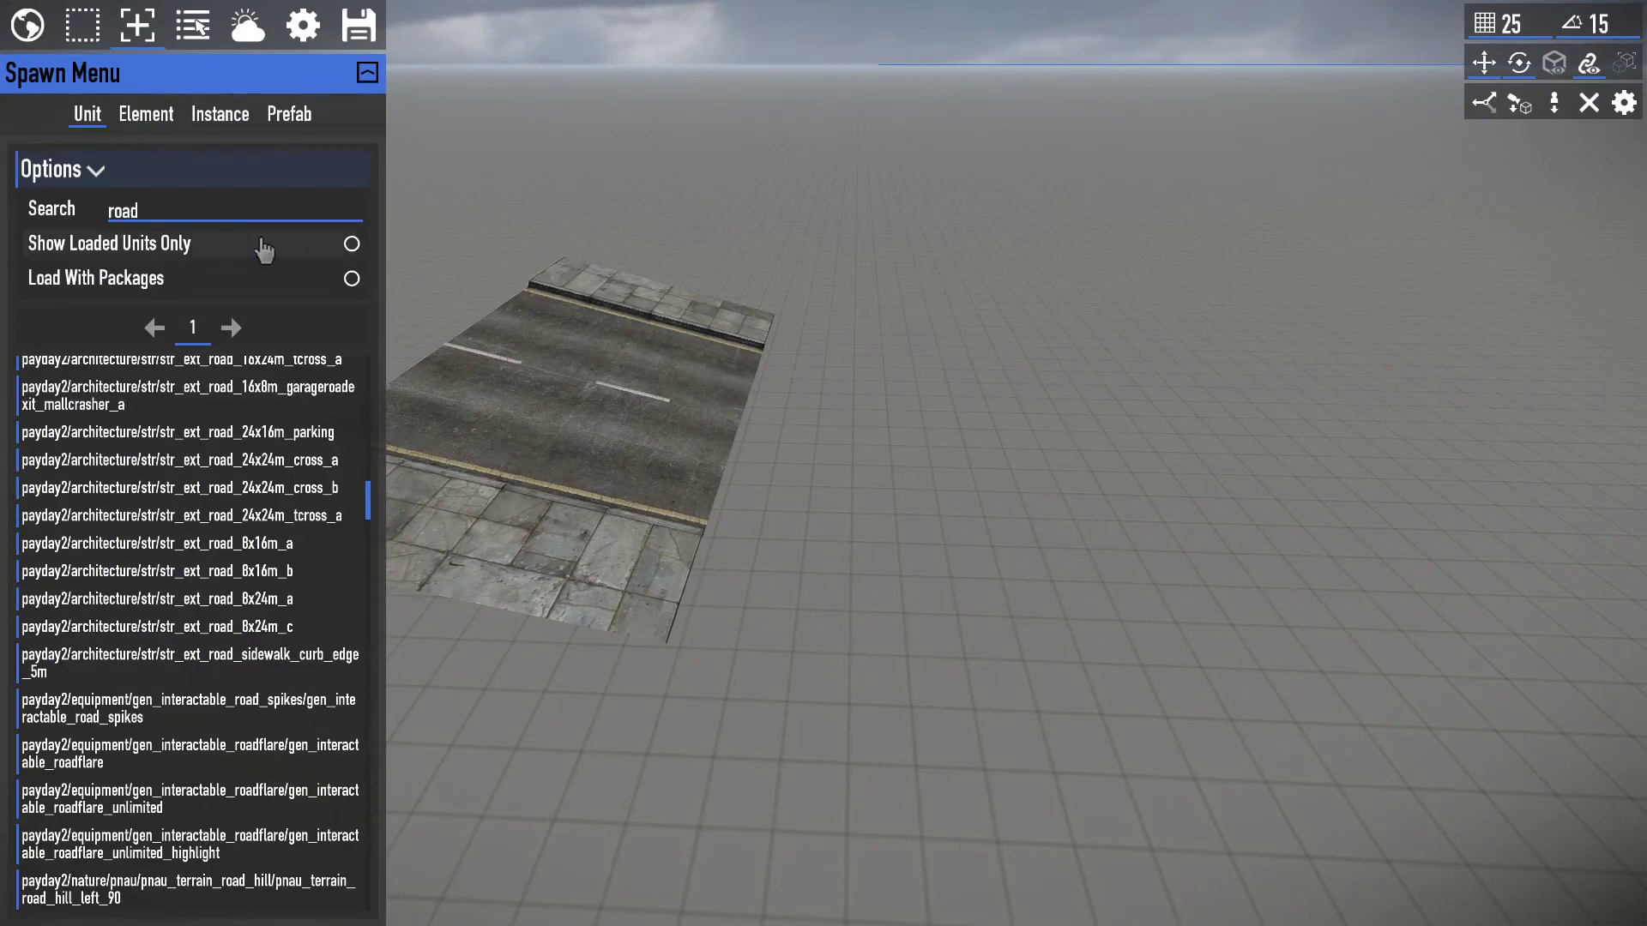
left_click(121, 215)
type("b")
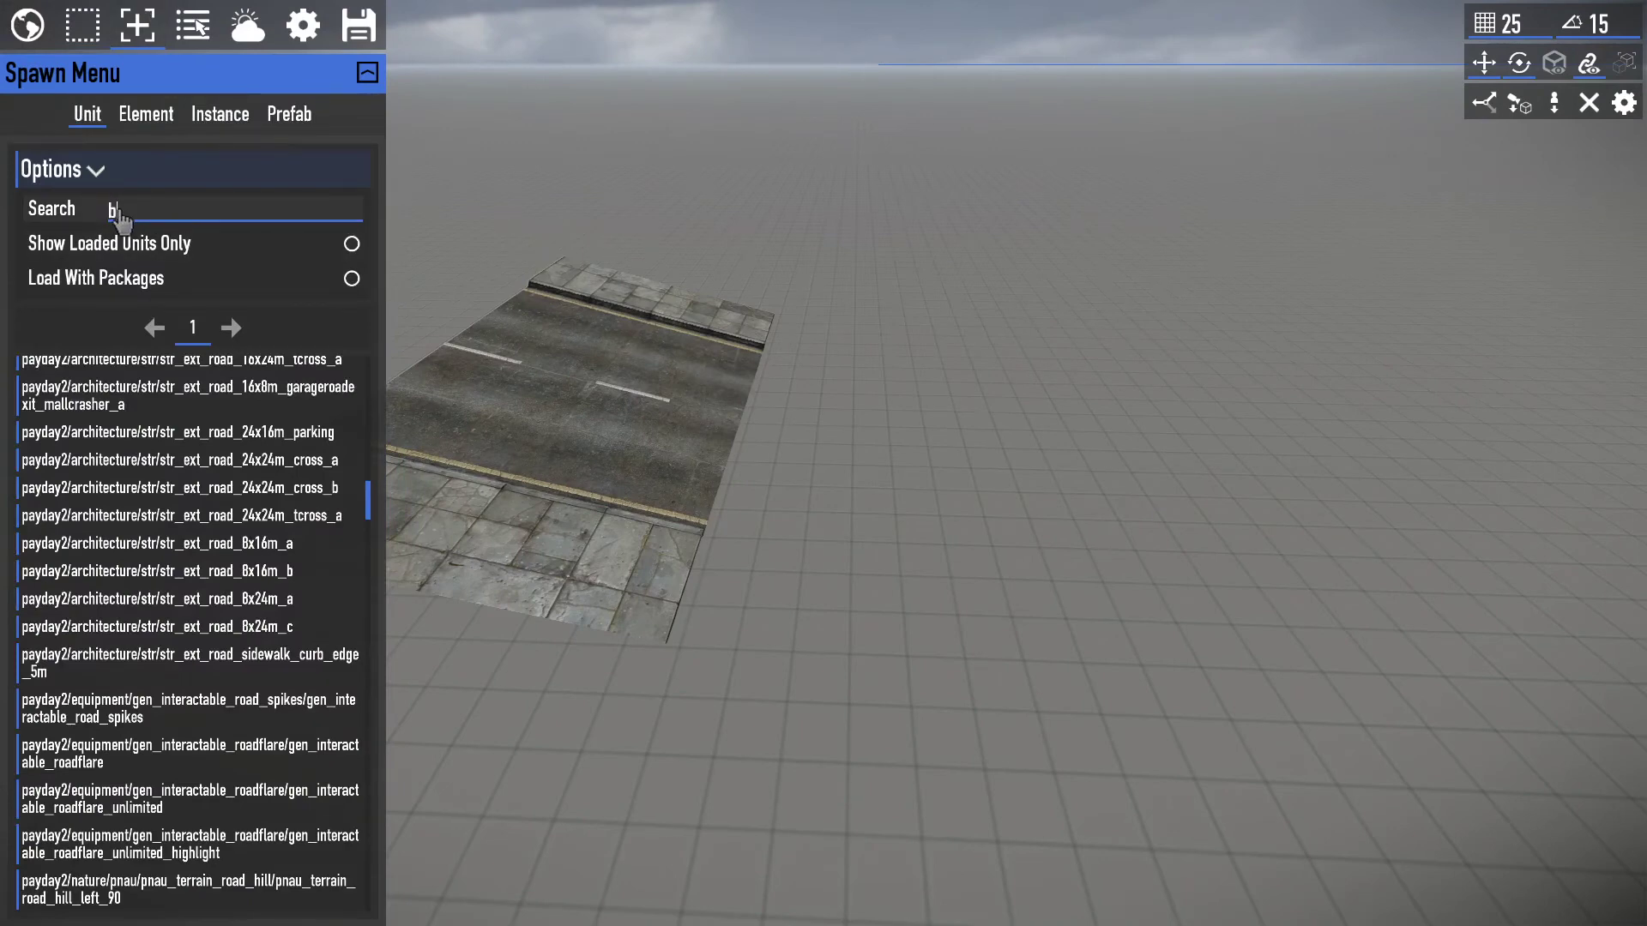
type("ox")
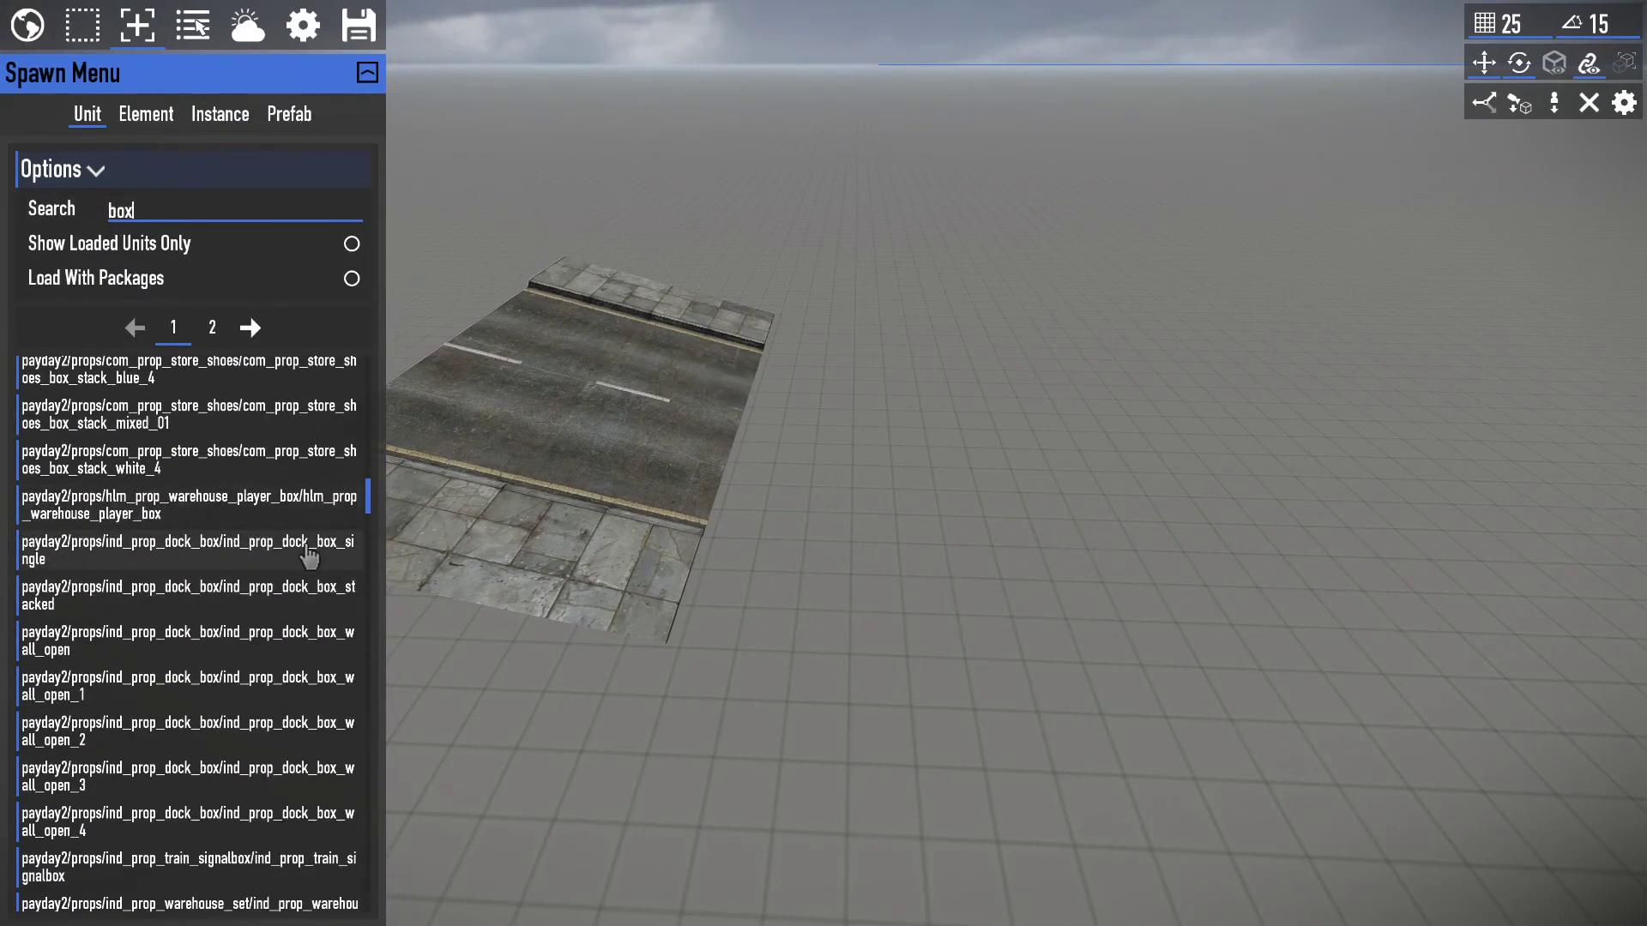
left_click(309, 558)
Toggle the transform orientation and preview the box's alignment on the tilted sidewalk and road.
key("w")
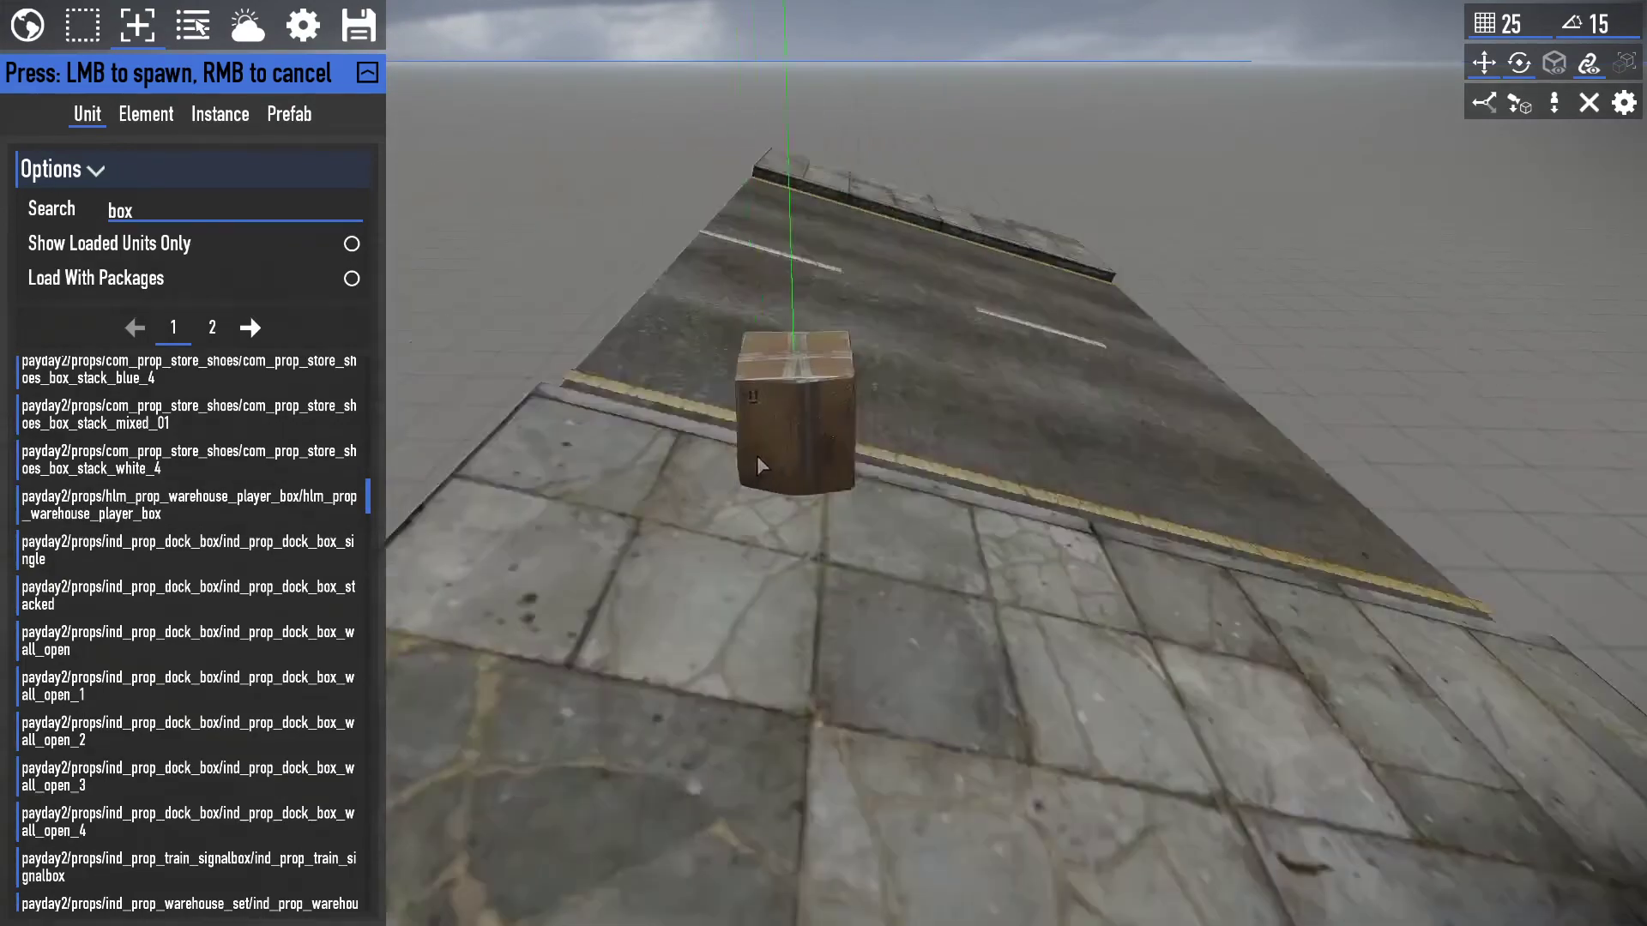
key("w")
key("s")
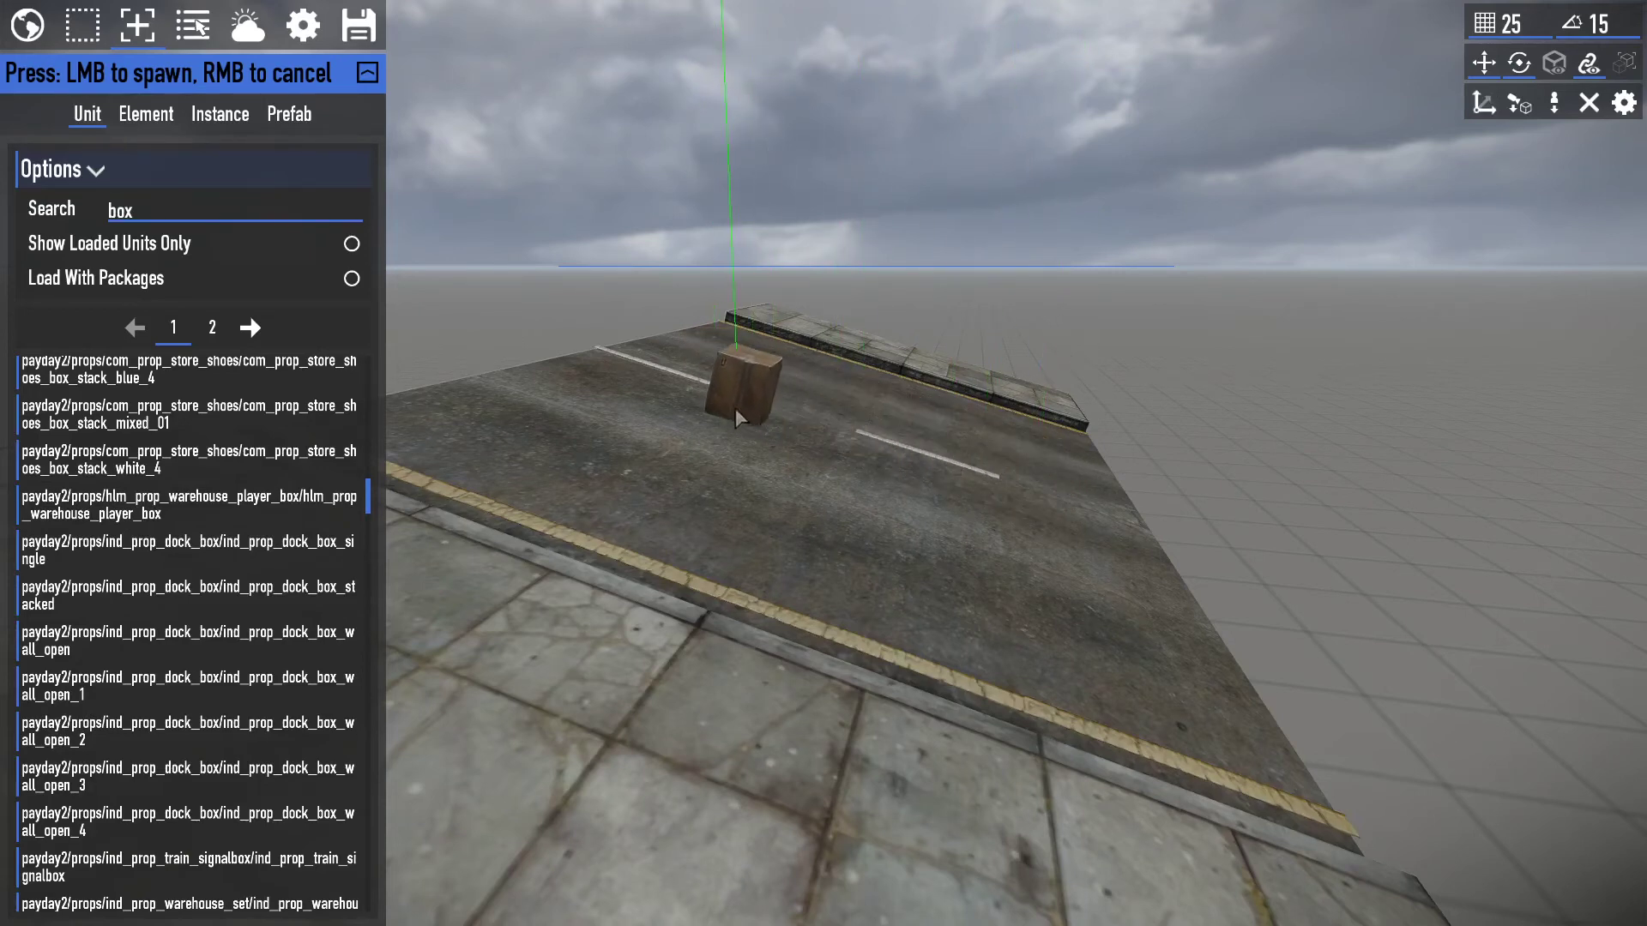
left_click(980, 512)
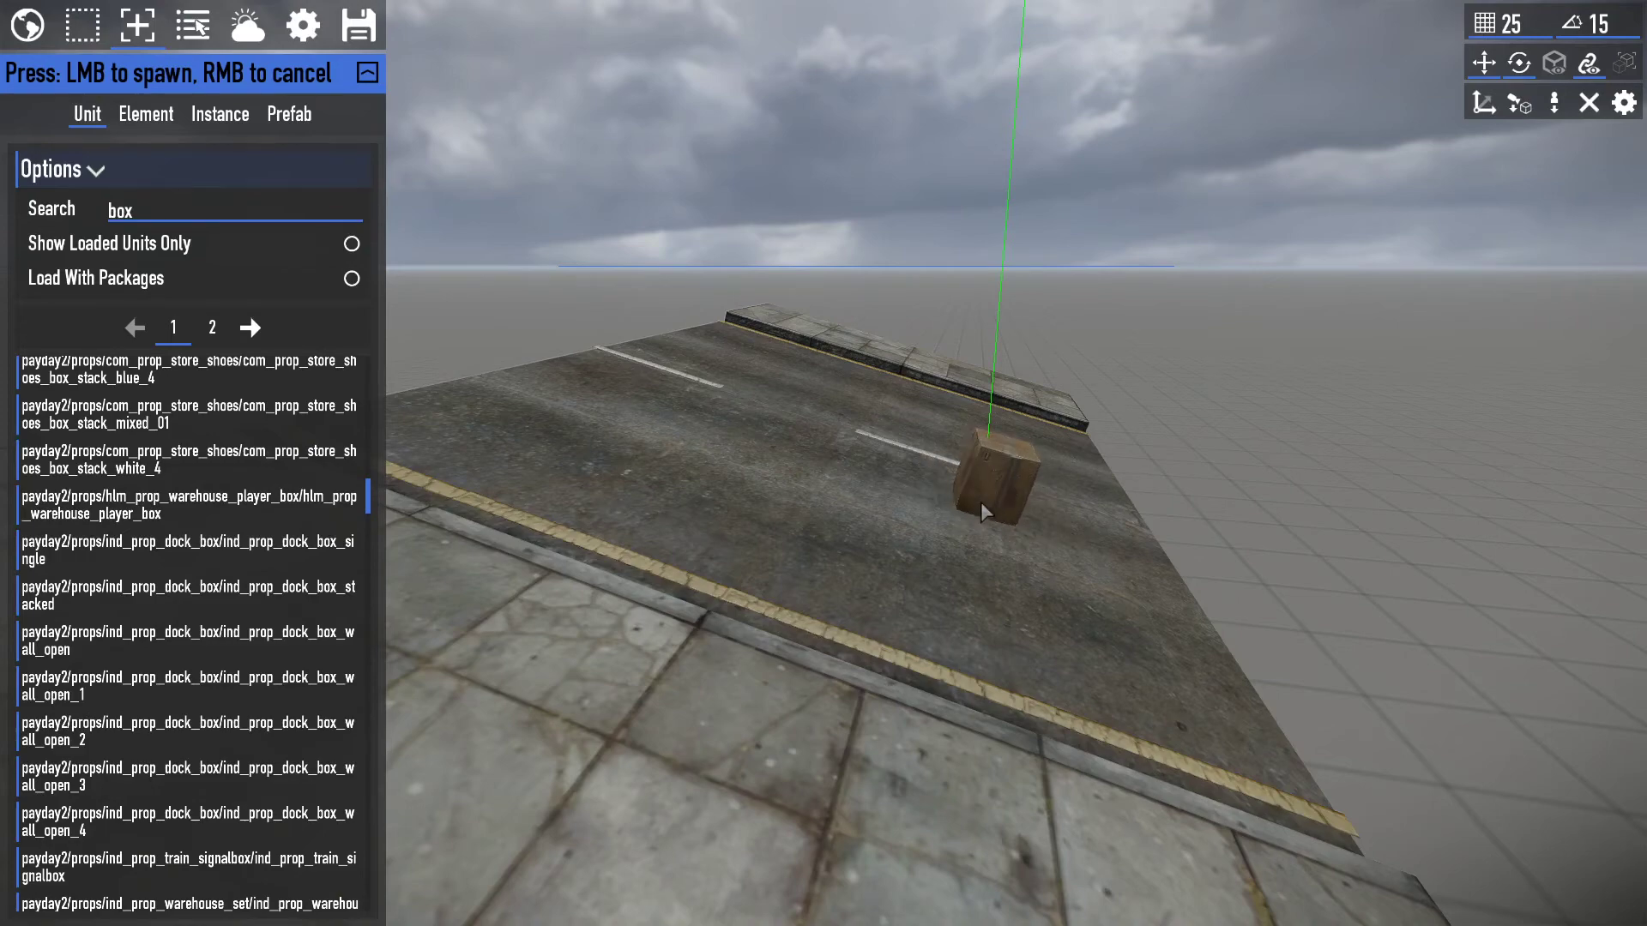
Spawn the dock box at the outer edge of the tilted sidewalk and end spawning.
key("d")
key("shift")
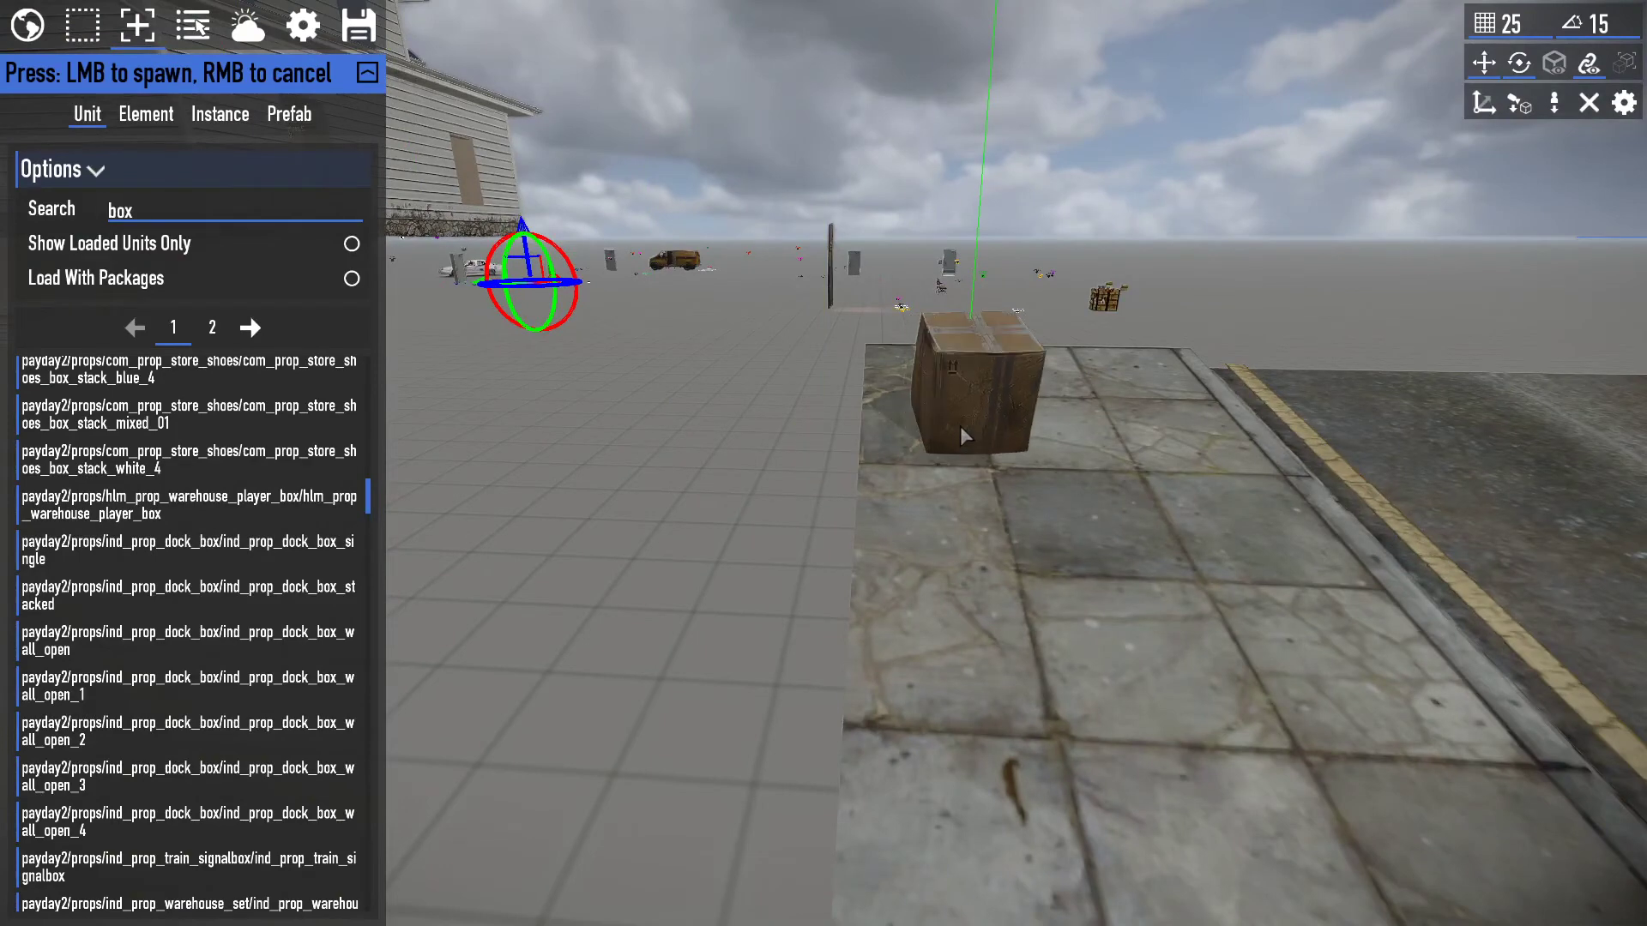
left_click(915, 364)
right_click(916, 363)
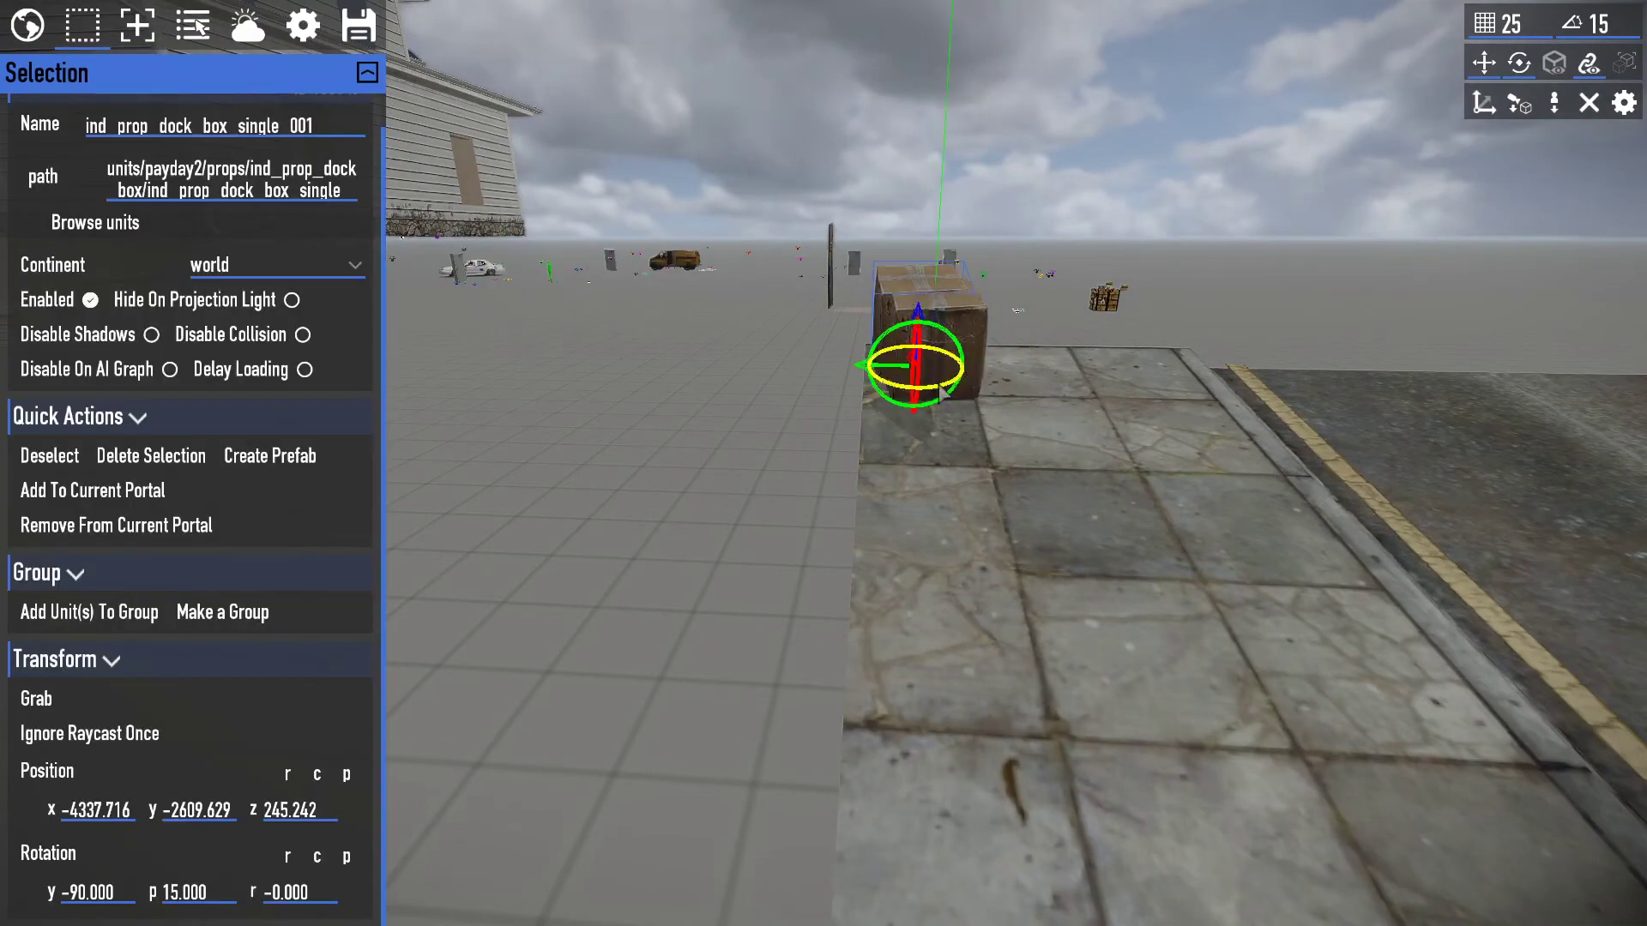
Examine from the side how the spawned box sits on the tilted sidewalk, and select the ground plane.
key("shift")
key("a")
key("w")
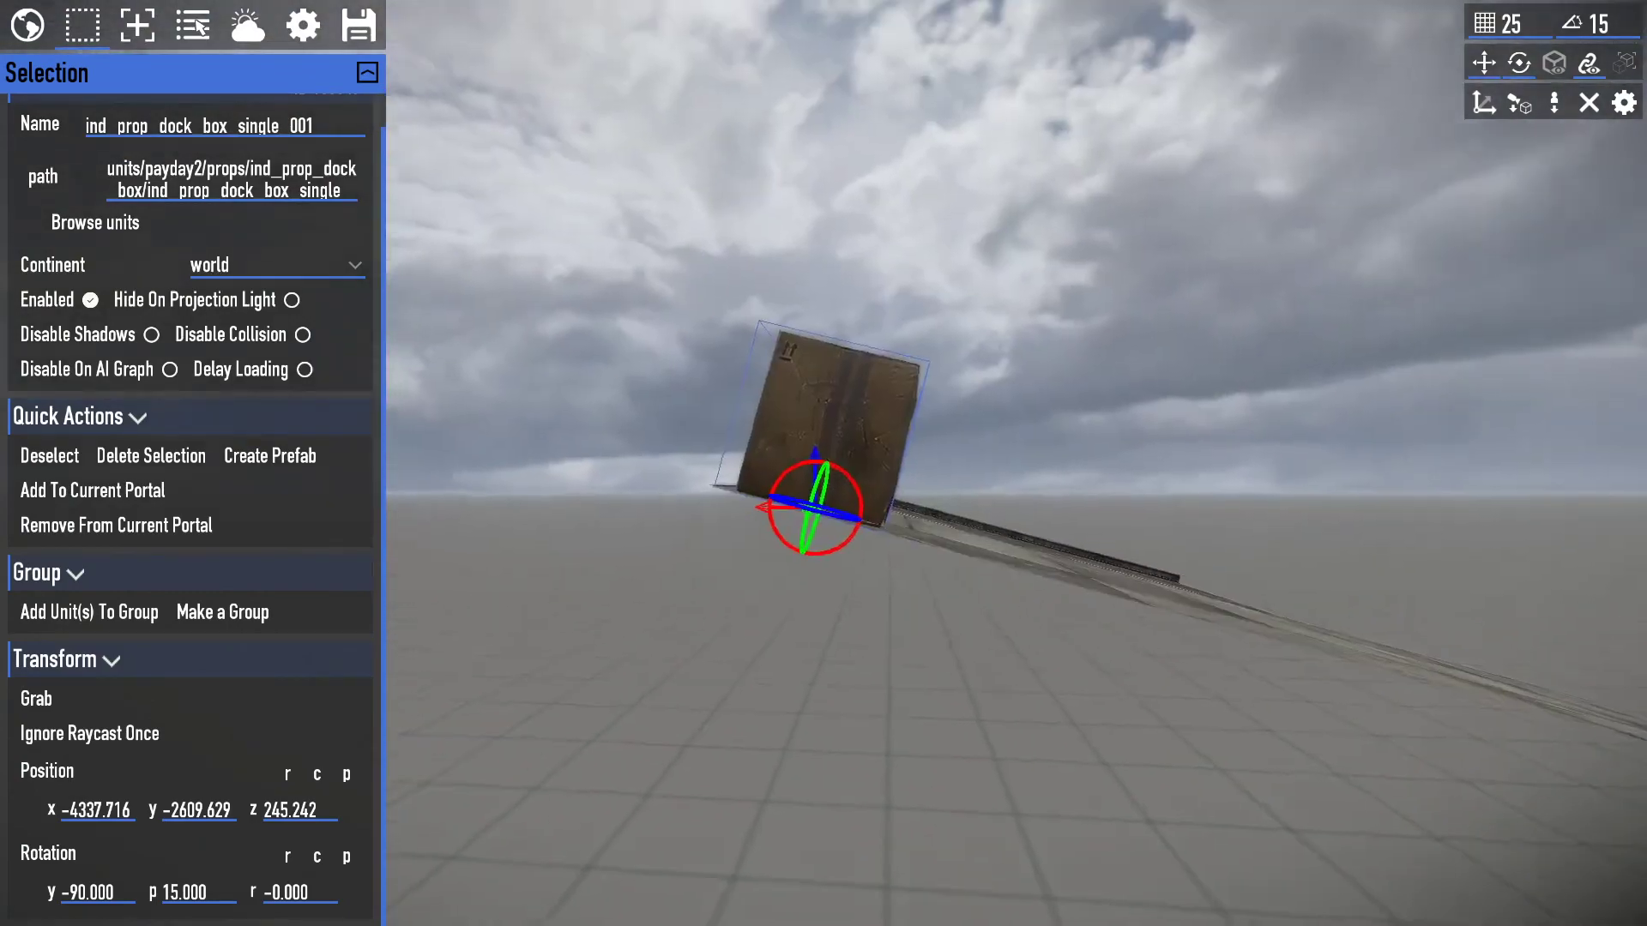
key("w")
left_click(1058, 746)
key("shift+s")
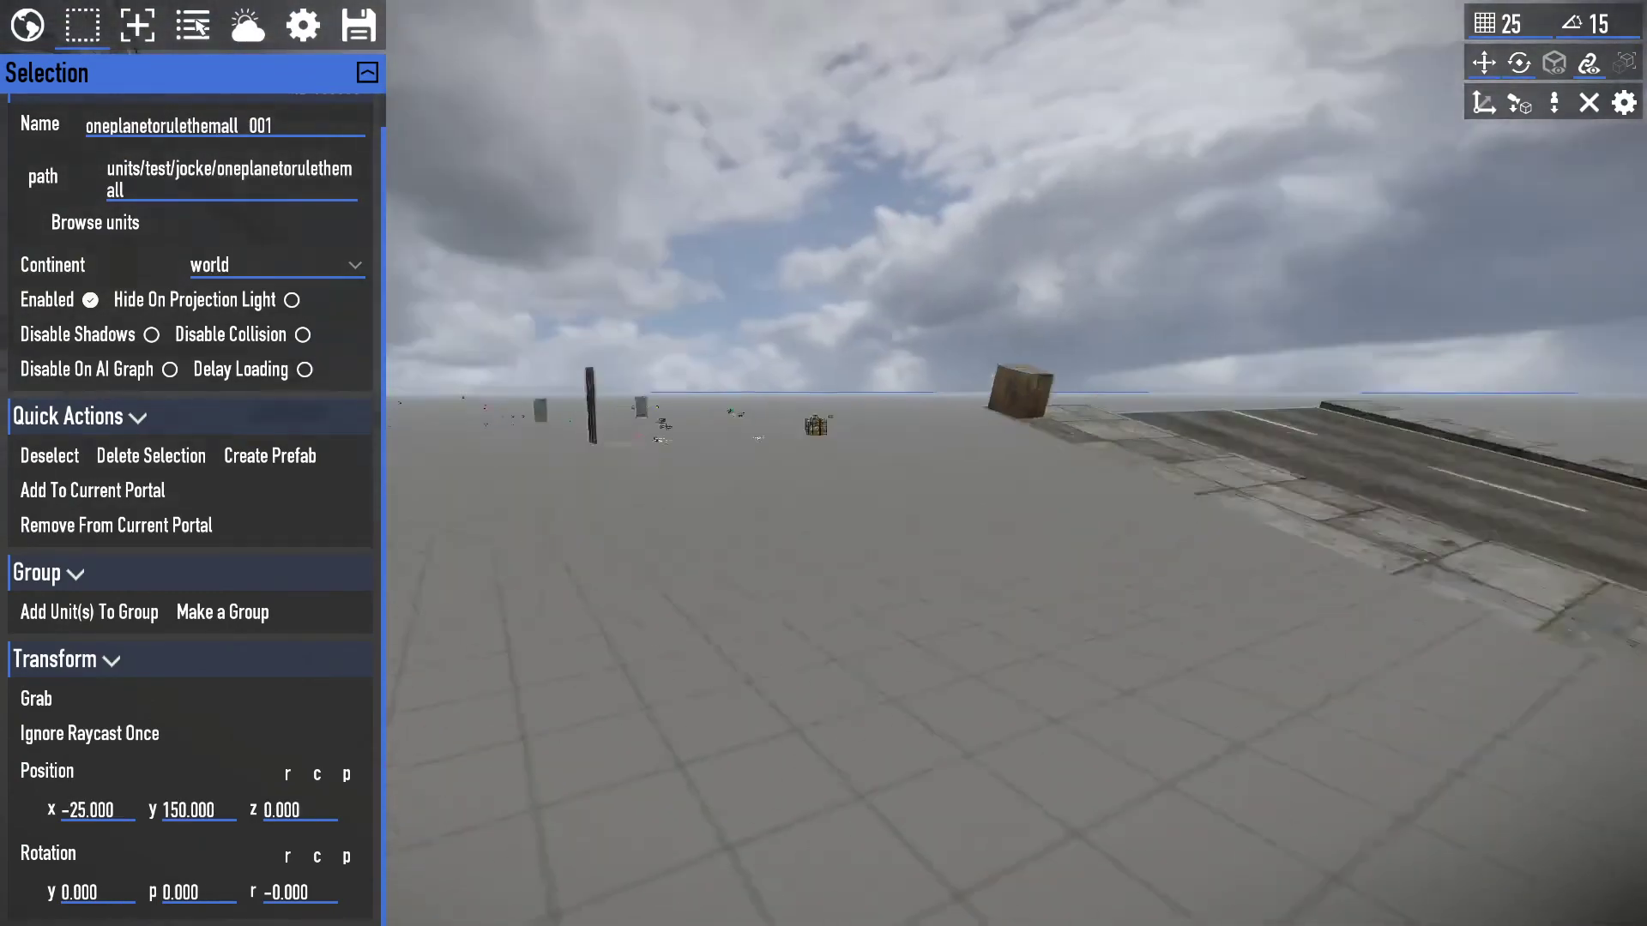
Spawn ind_prop_warehouse_box_d from the box search results on the tilted sidewalk near the dock box, and end spawning.
left_click(138, 26)
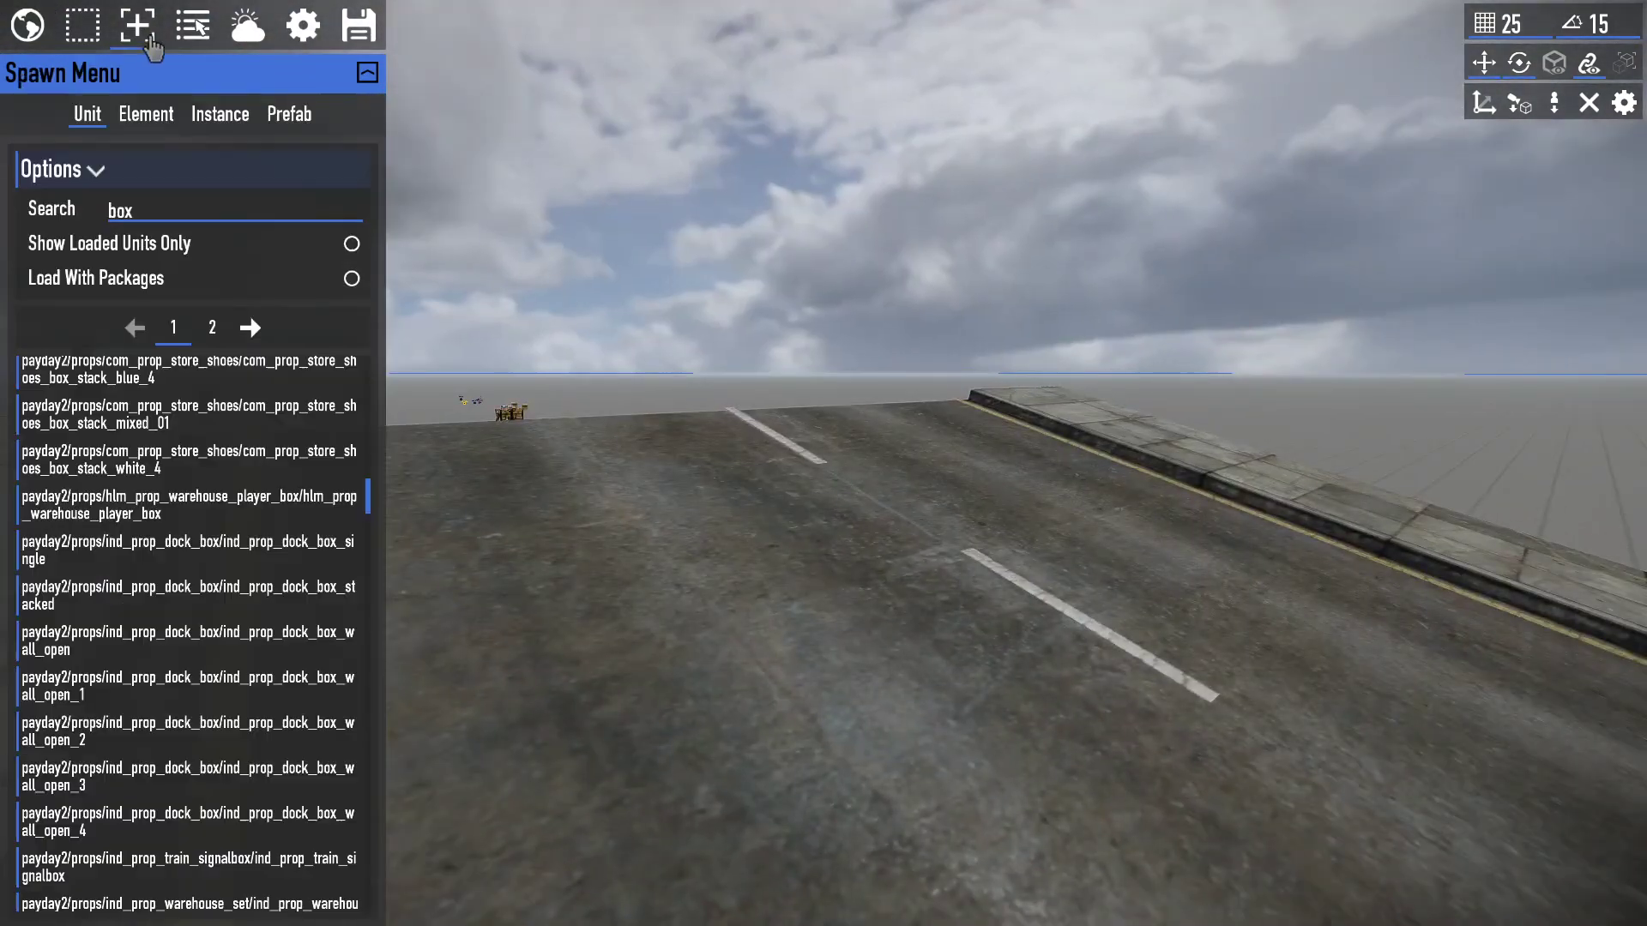
scroll(257, 738, "down", 5)
left_click(258, 745)
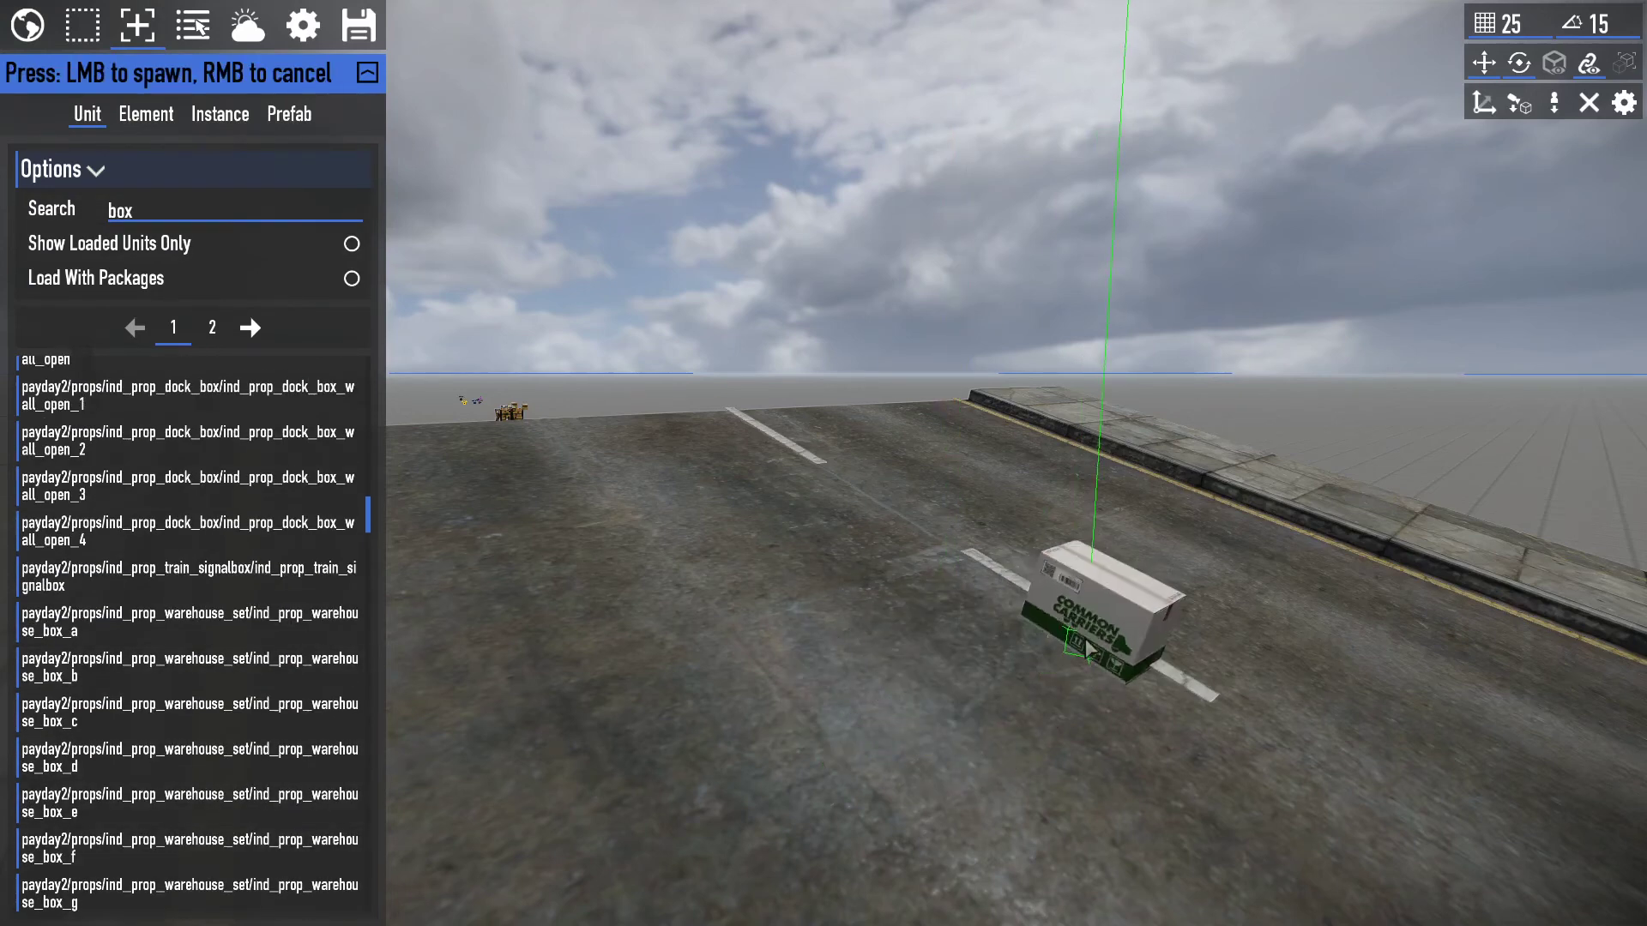
key("shift")
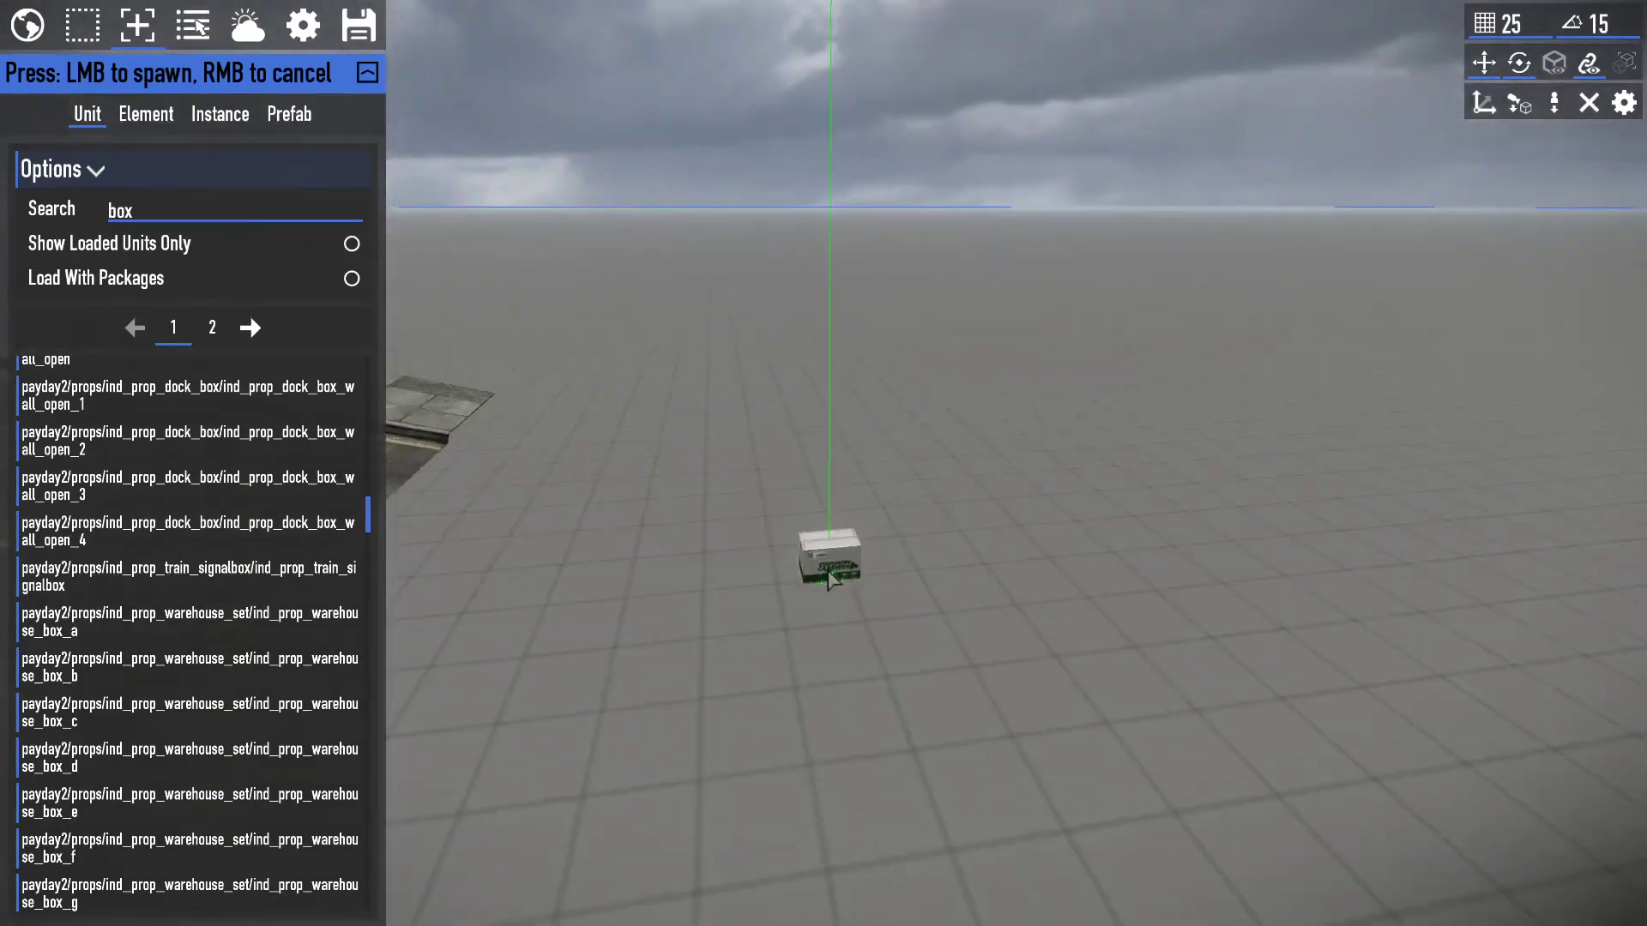
key("shift")
key("w")
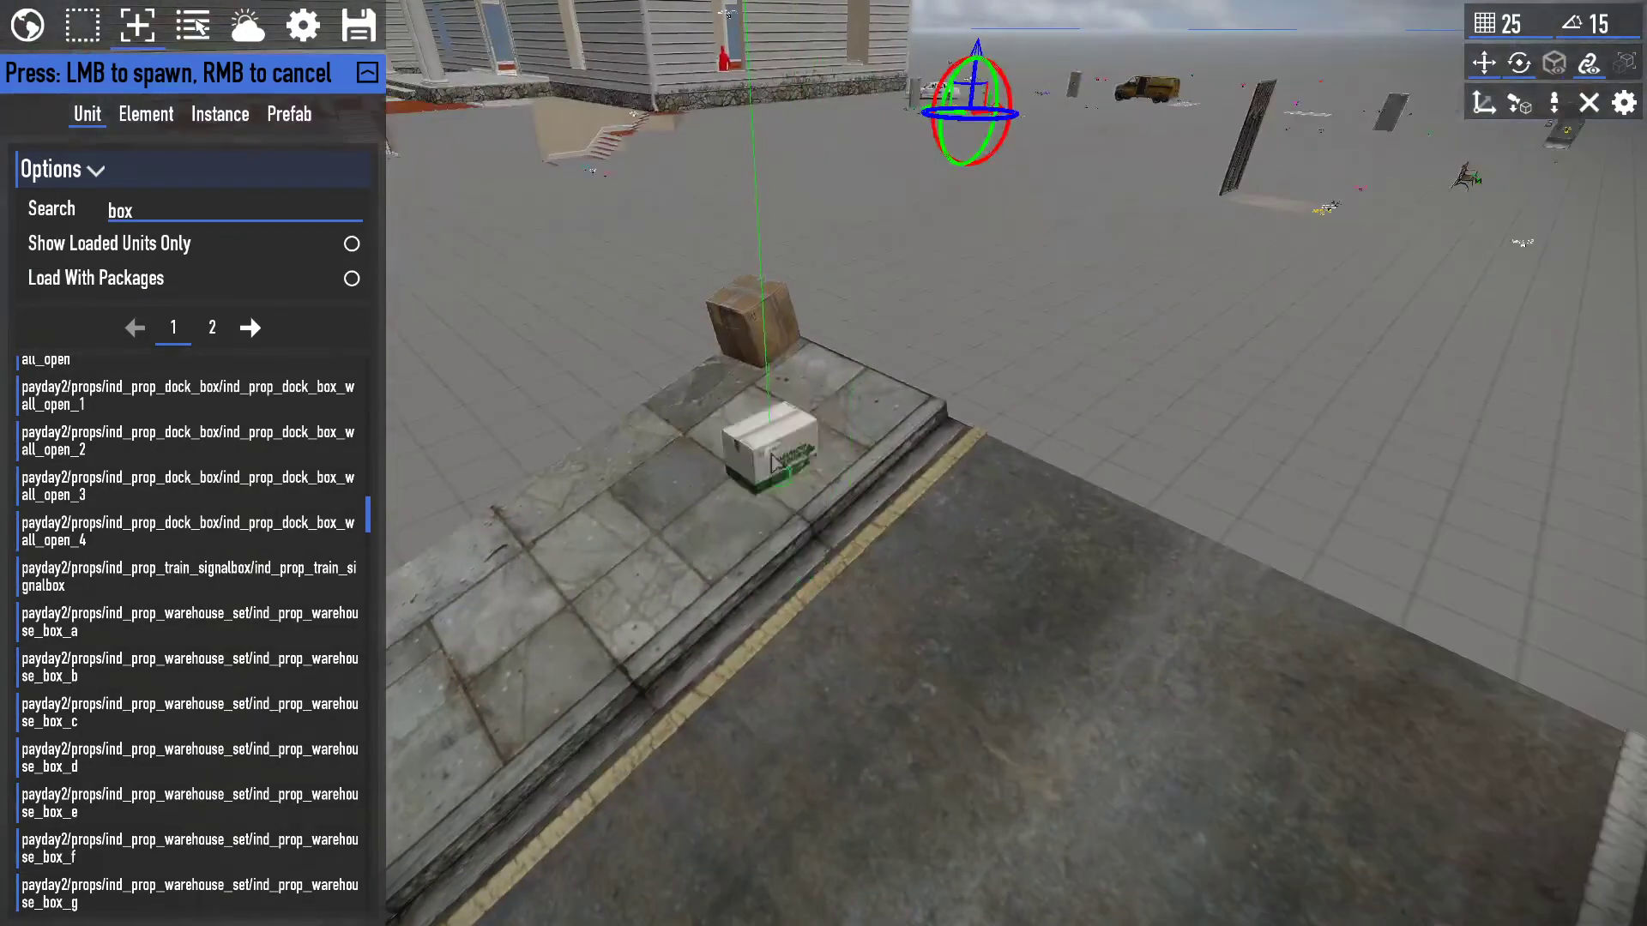
mouse_move(802, 434)
right_mouse_down()
mouse_move(819, 403)
mouse_move(838, 459)
mouse_move(838, 377)
mouse_move(803, 431)
right_mouse_up()
left_click(840, 472)
right_click(841, 472)
Rotate the spawned warehouse box to a roll of -15 to match the sidewalk's slope.
key("w")
key("s")
key("w")
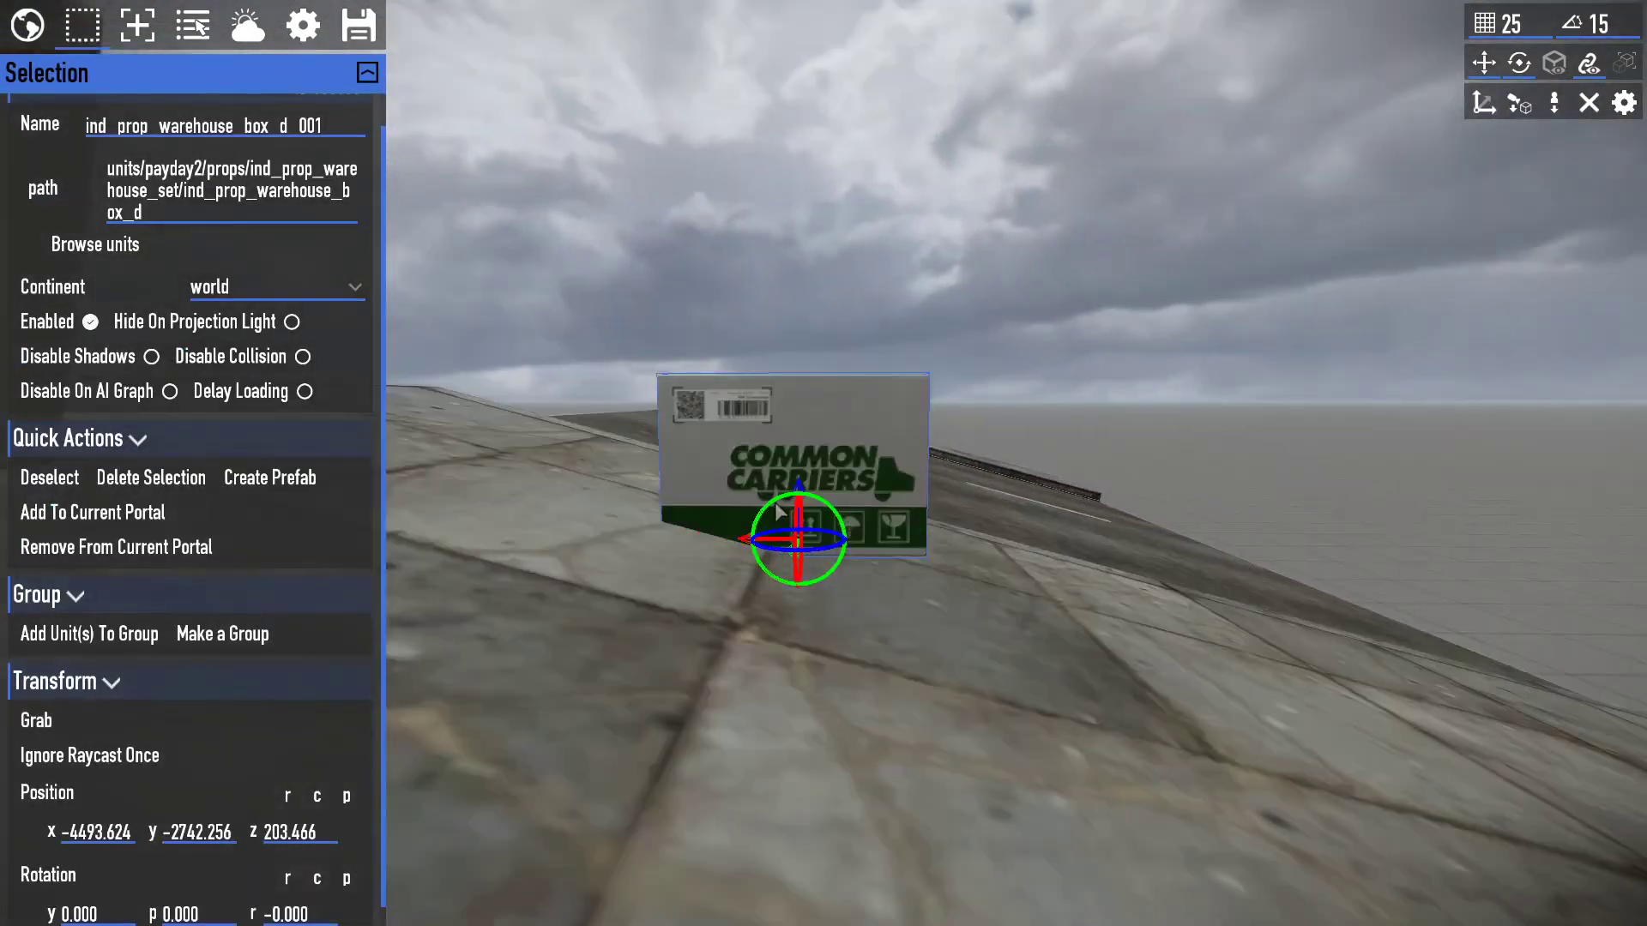
mouse_move(775, 509)
left_mouse_down()
mouse_move(822, 488)
mouse_move(757, 516)
left_mouse_up()
Move the warehouse box up the slope next to the dock box, to x -4343.624 and z 253.466.
key("s")
right_click_drag(757, 516, 549, 566)
key("w")
right_click_drag(840, 494, 755, 440)
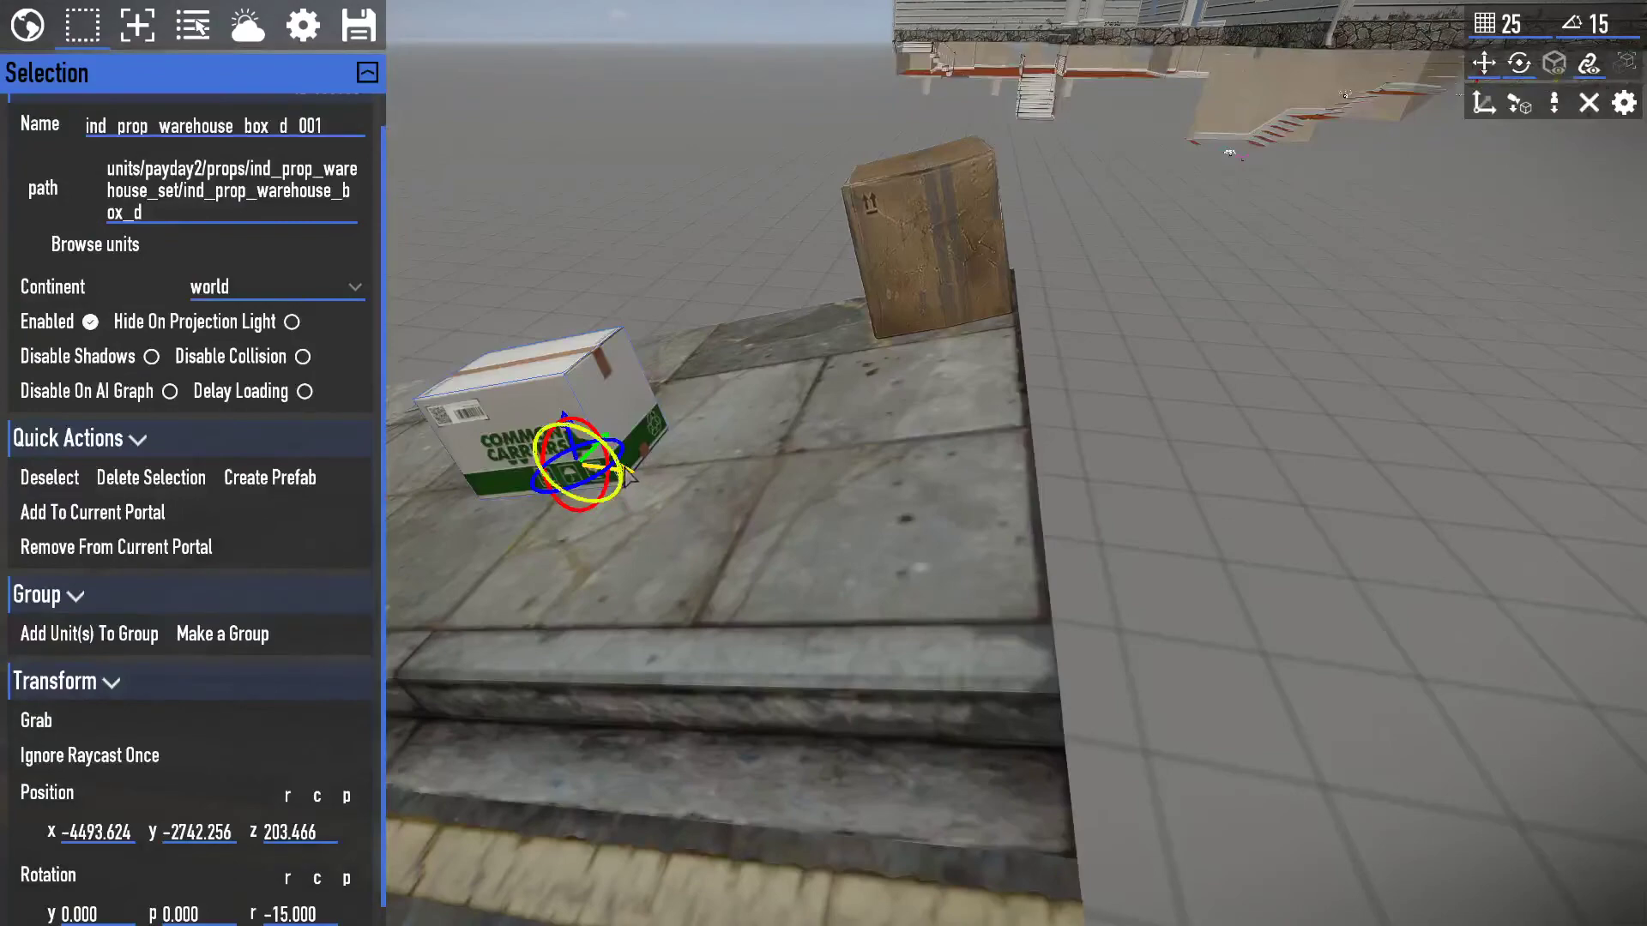
left_click_drag(625, 472, 916, 372)
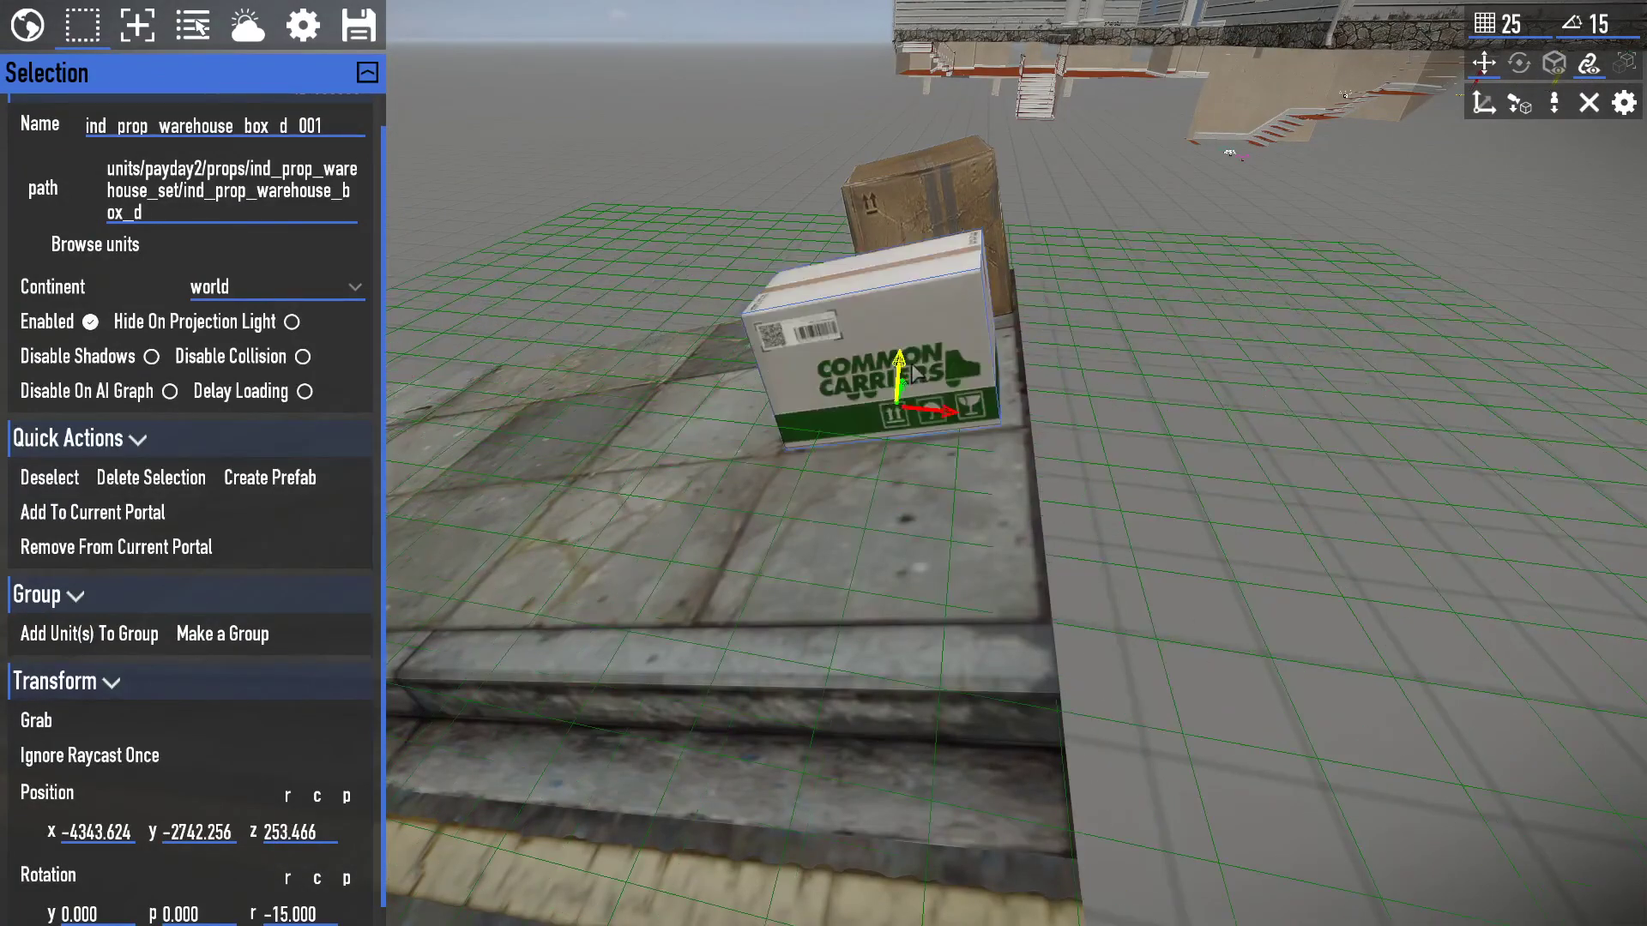
Lower the warehouse box onto the tilted sidewalk at z 243.466 and check its fit from the side.
key("q")
mouse_move(916, 372)
right_mouse_down()
mouse_move(930, 206)
mouse_move(911, 369)
right_mouse_up()
key("e")
key("w")
key("s")
mouse_move(852, 433)
left_mouse_down()
mouse_move(860, 487)
mouse_move(877, 455)
left_mouse_up()
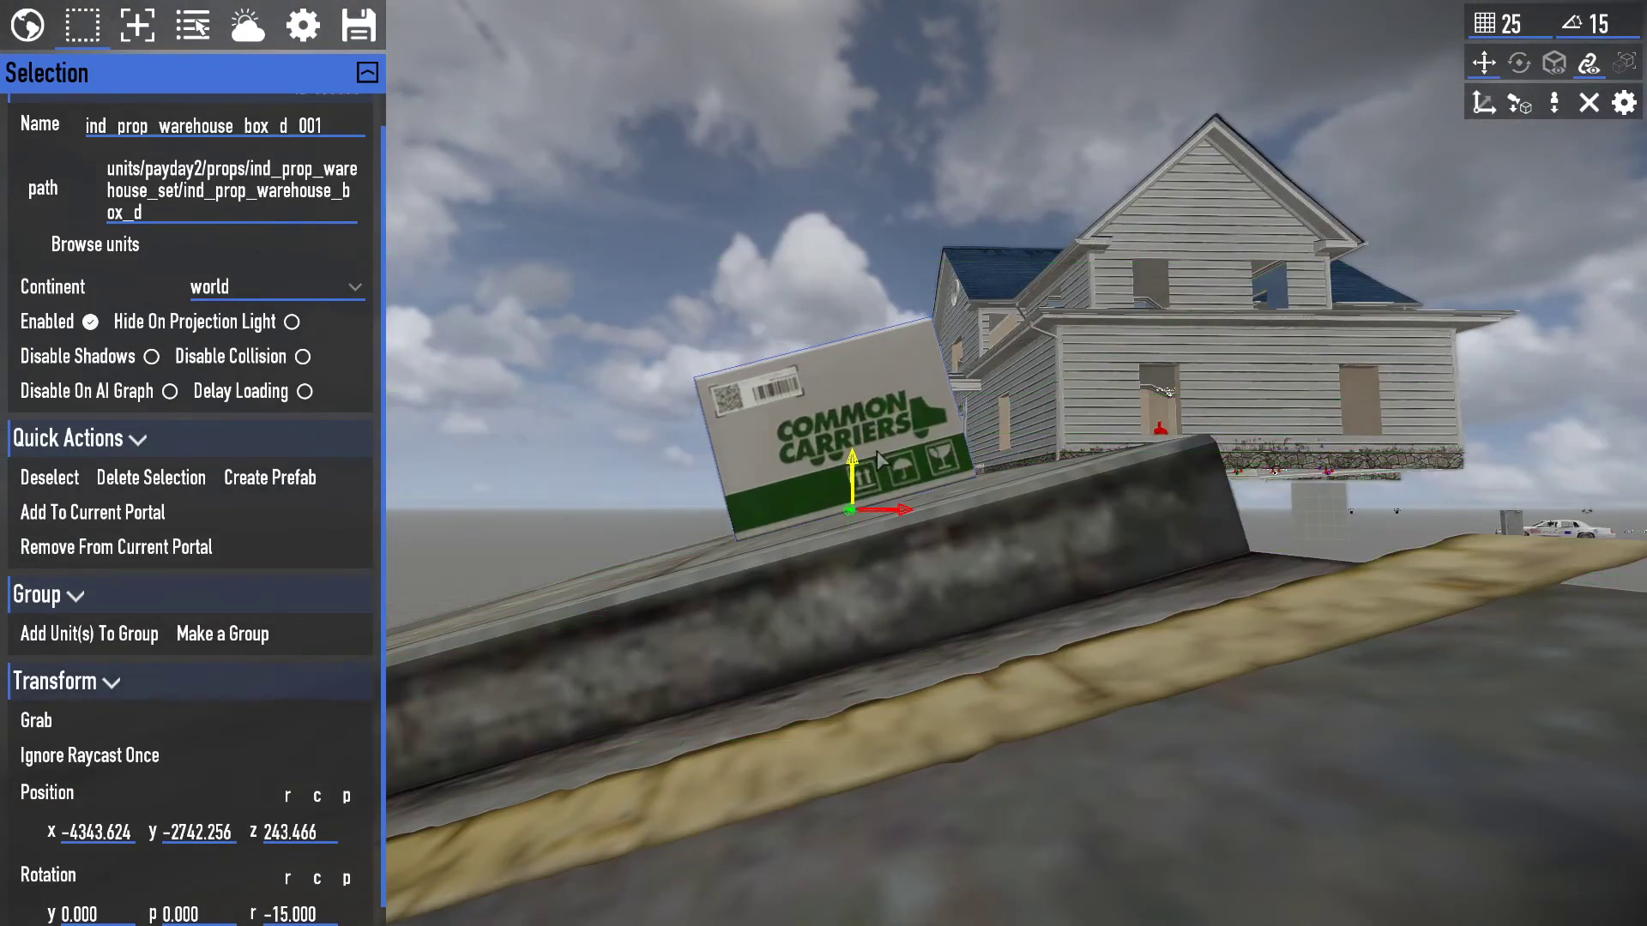
key("s")
right_click_drag(877, 451, 879, 442)
key("w")
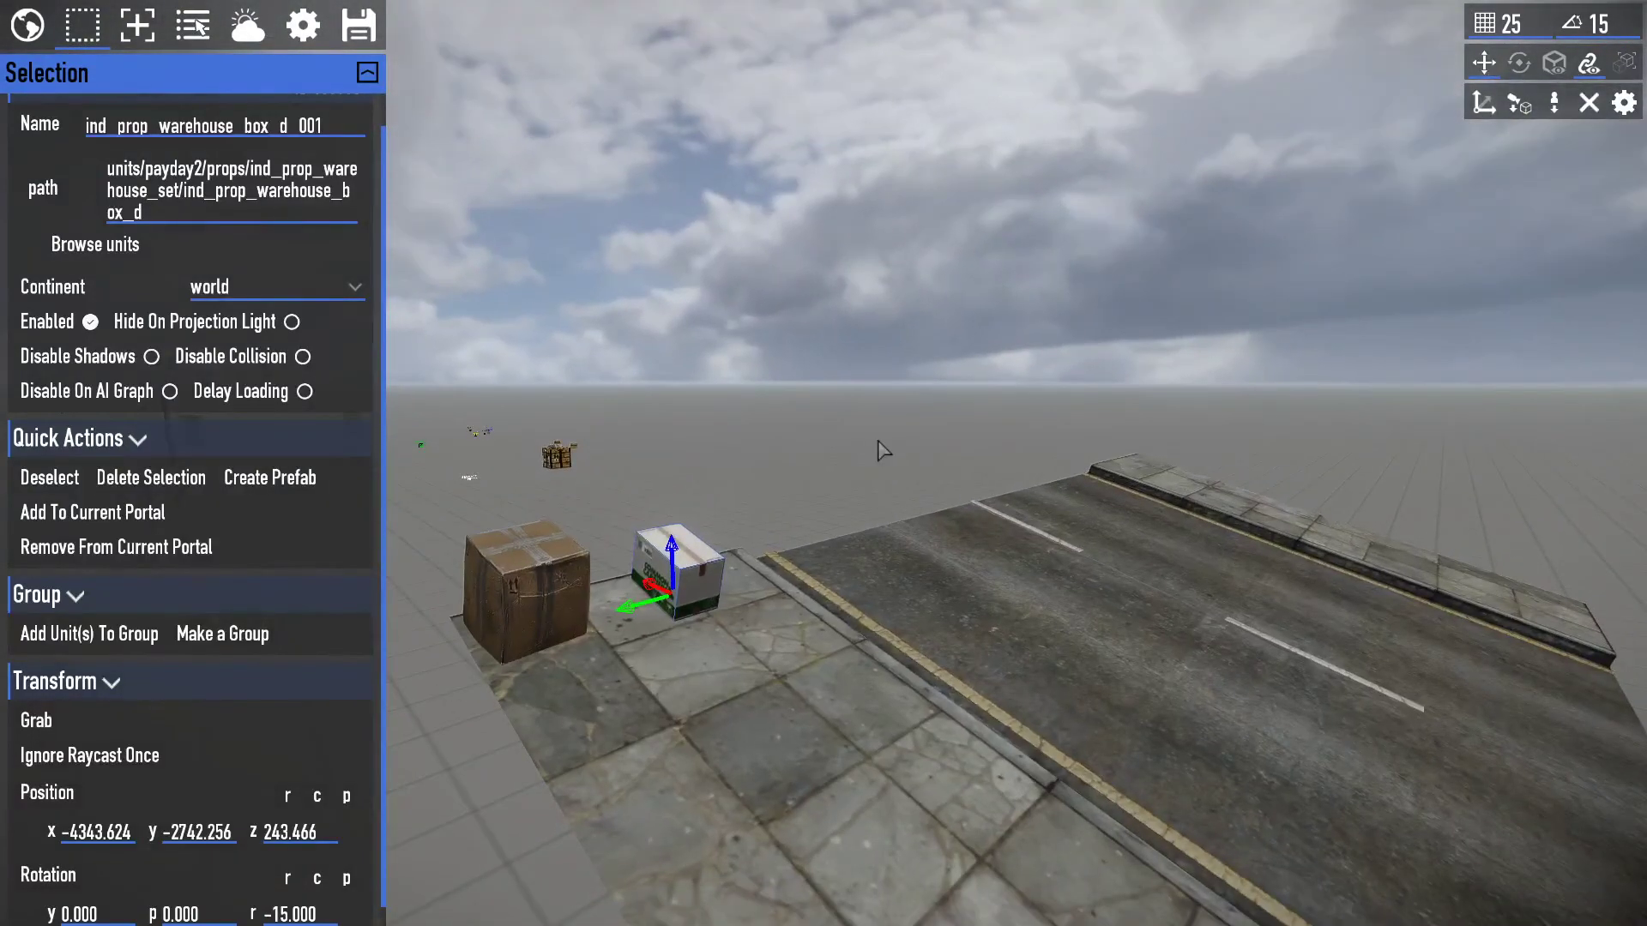
Spawn str_prop_street_newsbox_a on the tilted sidewalk beside the curb, a few tiles downhill from the two boxes.
left_click(900, 532)
left_click(686, 598)
left_click(520, 511)
left_click(135, 21)
scroll(266, 723, "down", 10)
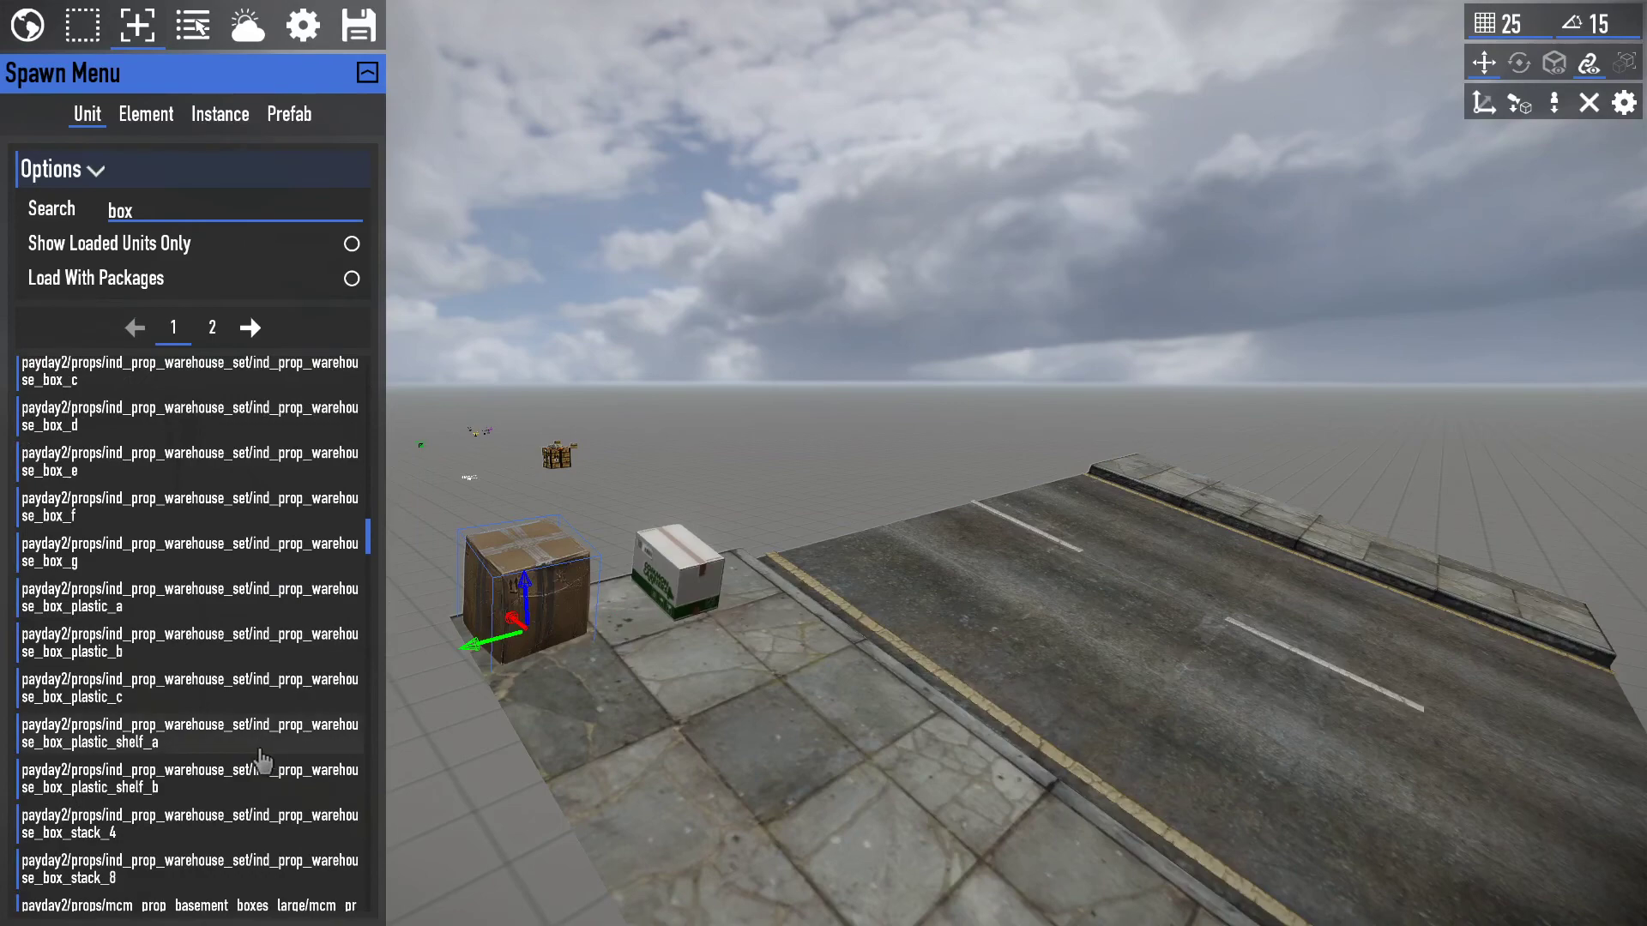
left_click(266, 724)
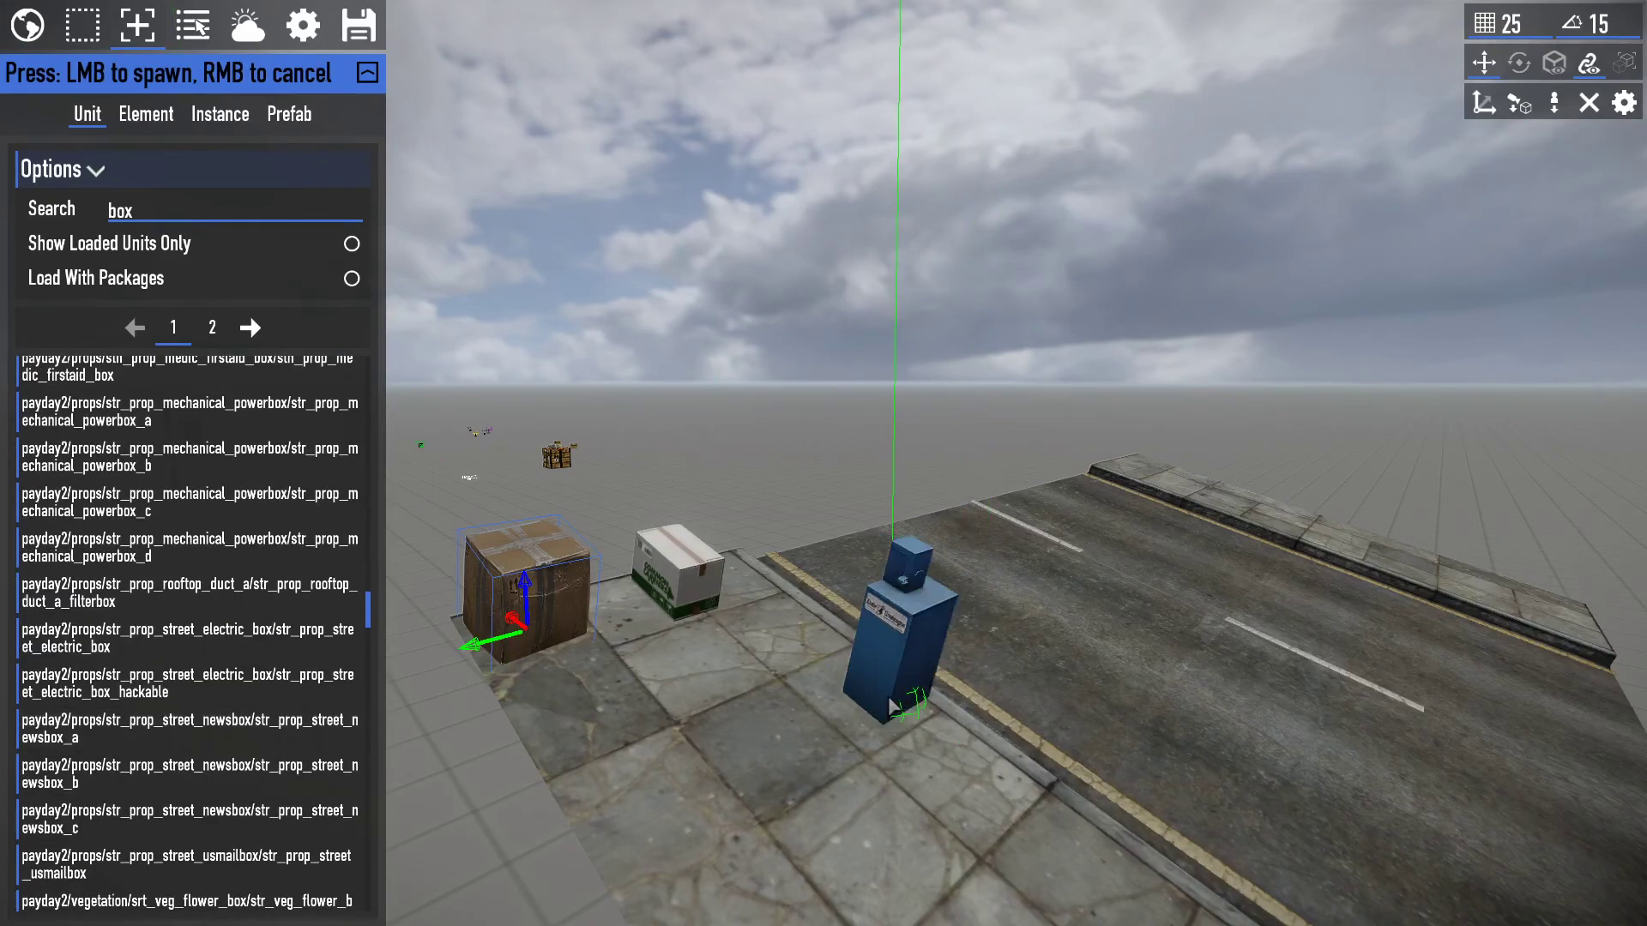
key("f")
key("shift+s")
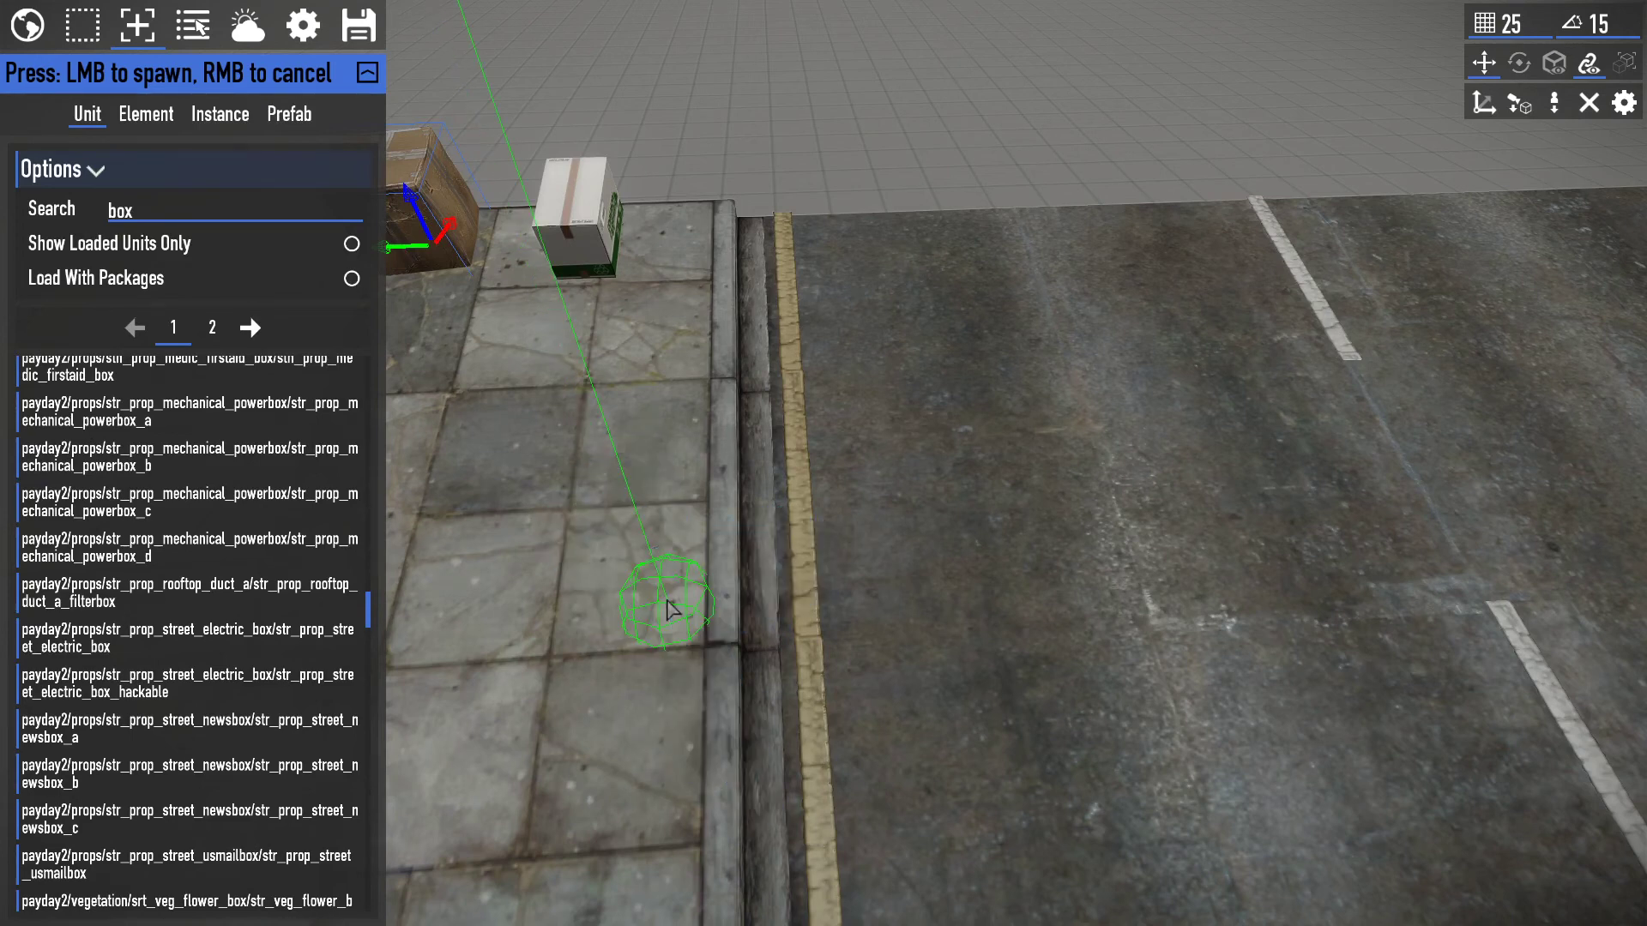
left_click(664, 566)
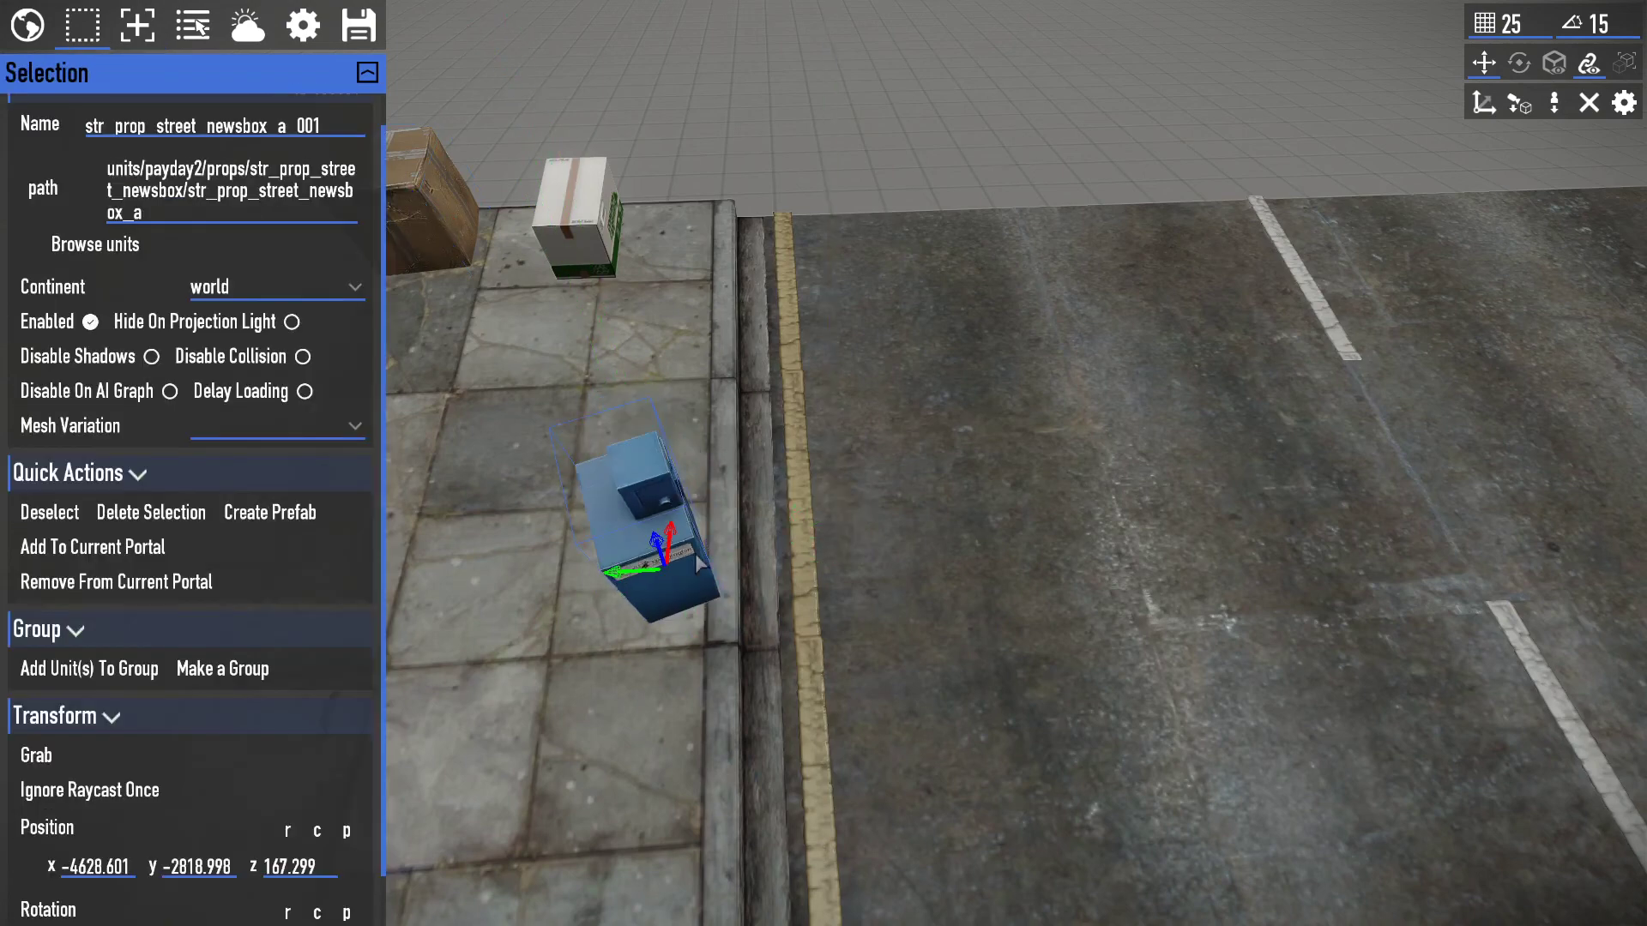
Rotate the spawned news box to follow the sidewalk's tilt, and select the road unit.
left_click_drag(684, 606, 673, 613)
right_click_drag(673, 612, 970, 408)
key("d")
left_click(870, 502)
key("w")
key("s")
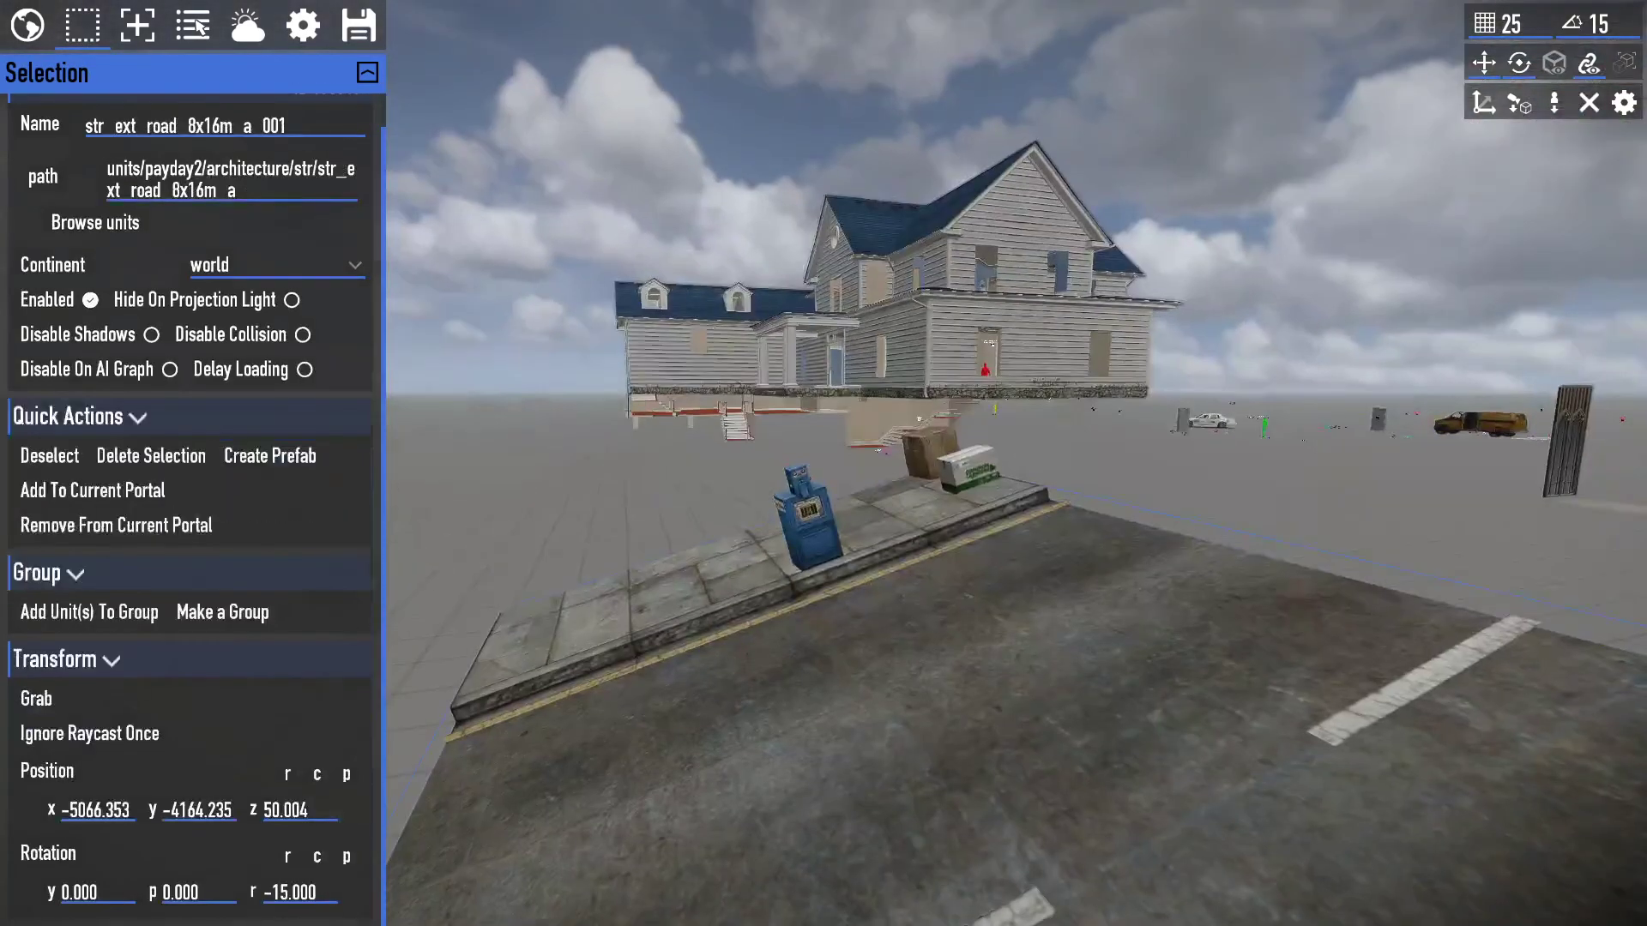
Grab the cardboard civilian beyond the house, place it on the porch at the top of the stairs, and select the house.
key("s")
right_click_drag(910, 526, 1175, 669)
key("a")
key("a")
key("s")
key("w")
right_click_drag(1089, 497, 1214, 463)
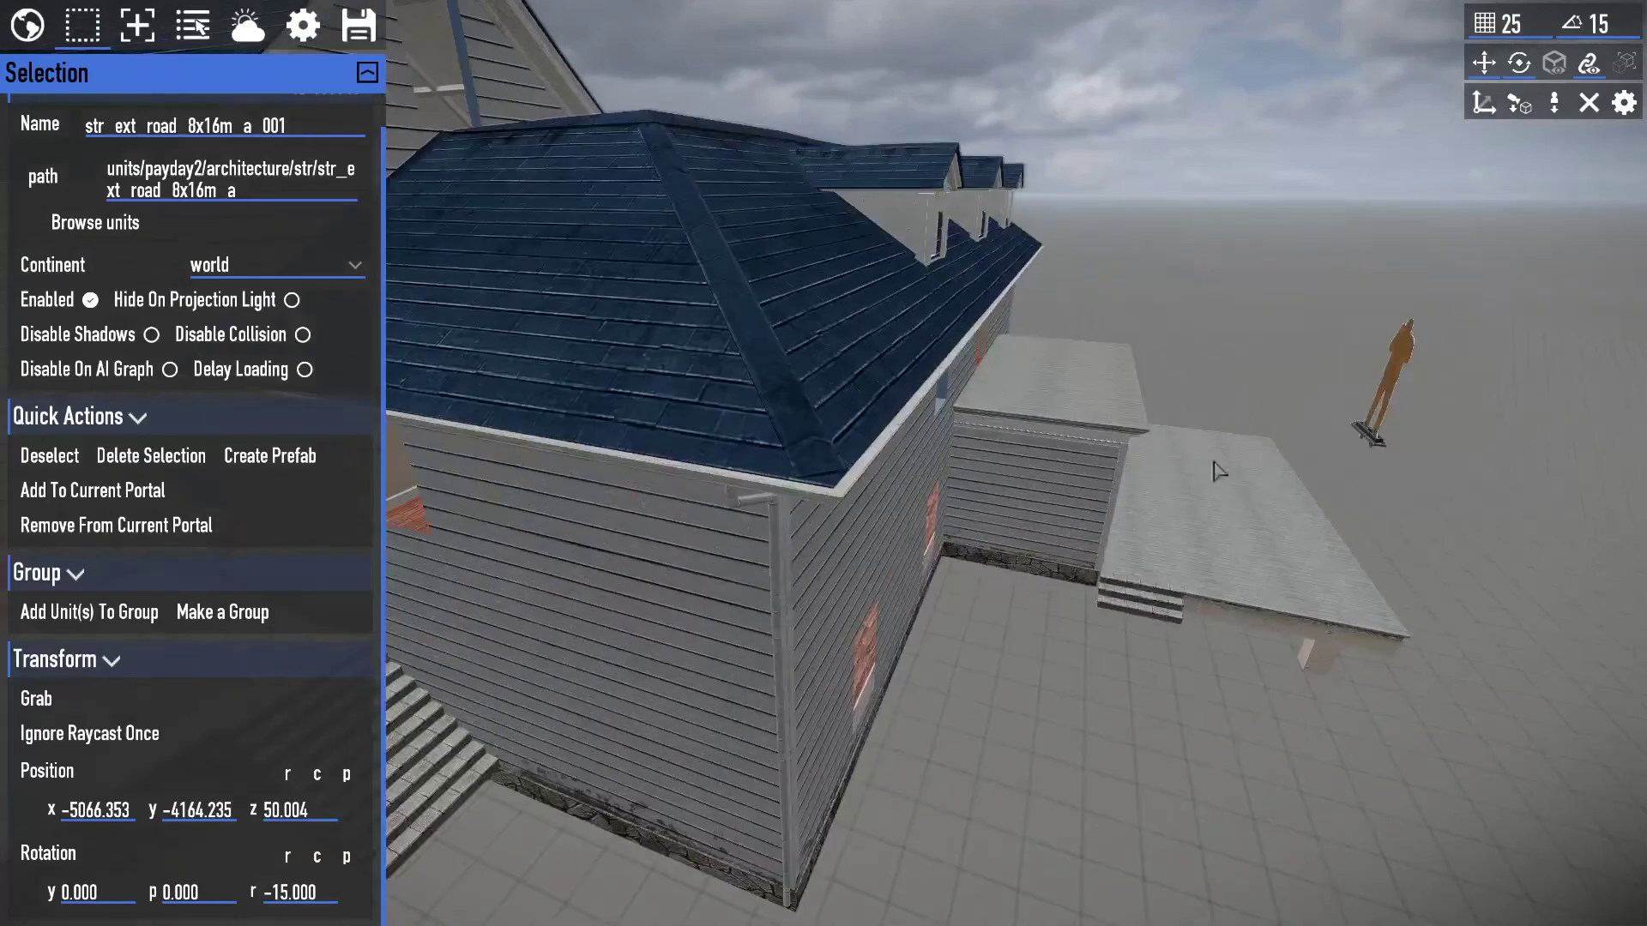
left_click(1399, 386)
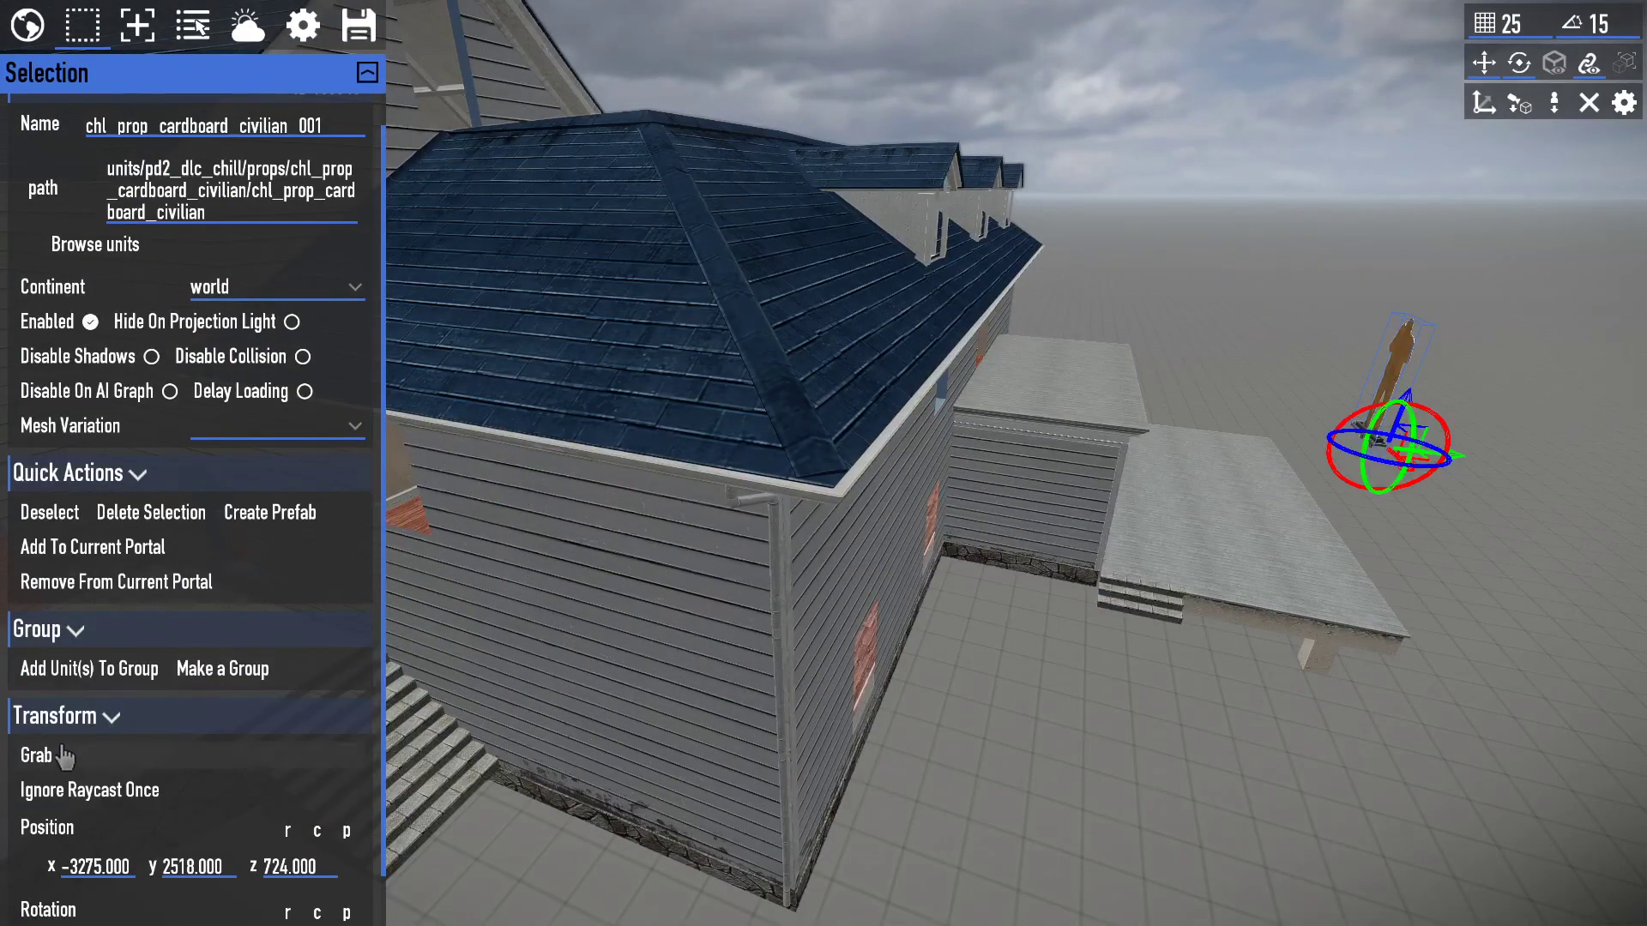
left_click(62, 752)
key("shift+w")
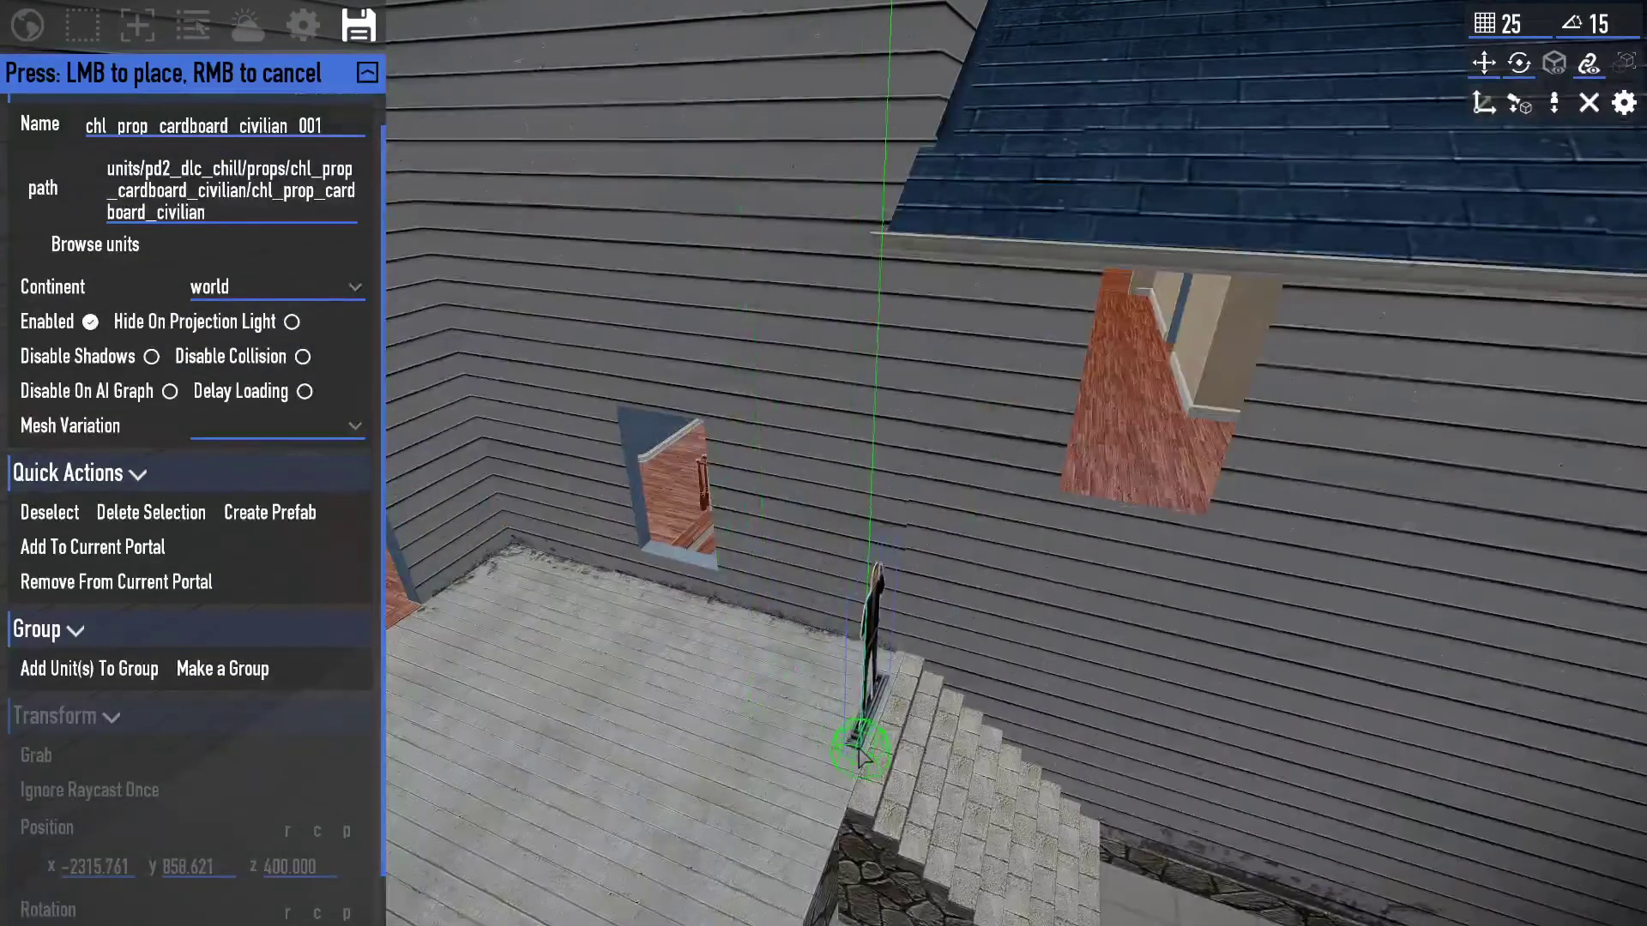
left_click(861, 750)
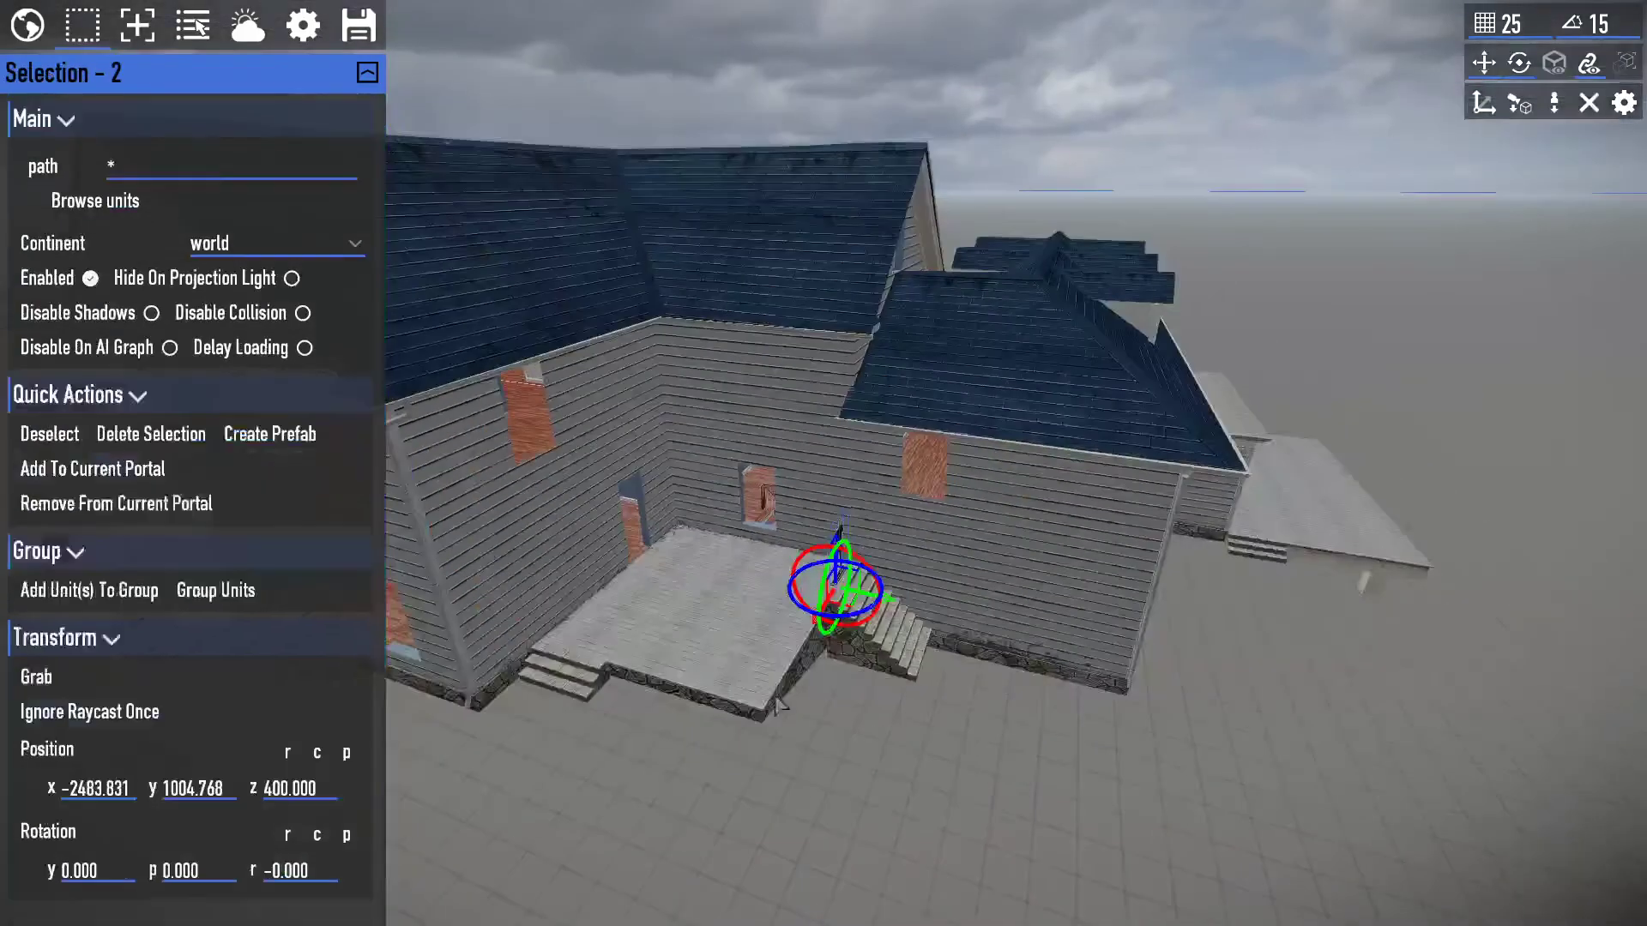
left_click(778, 704)
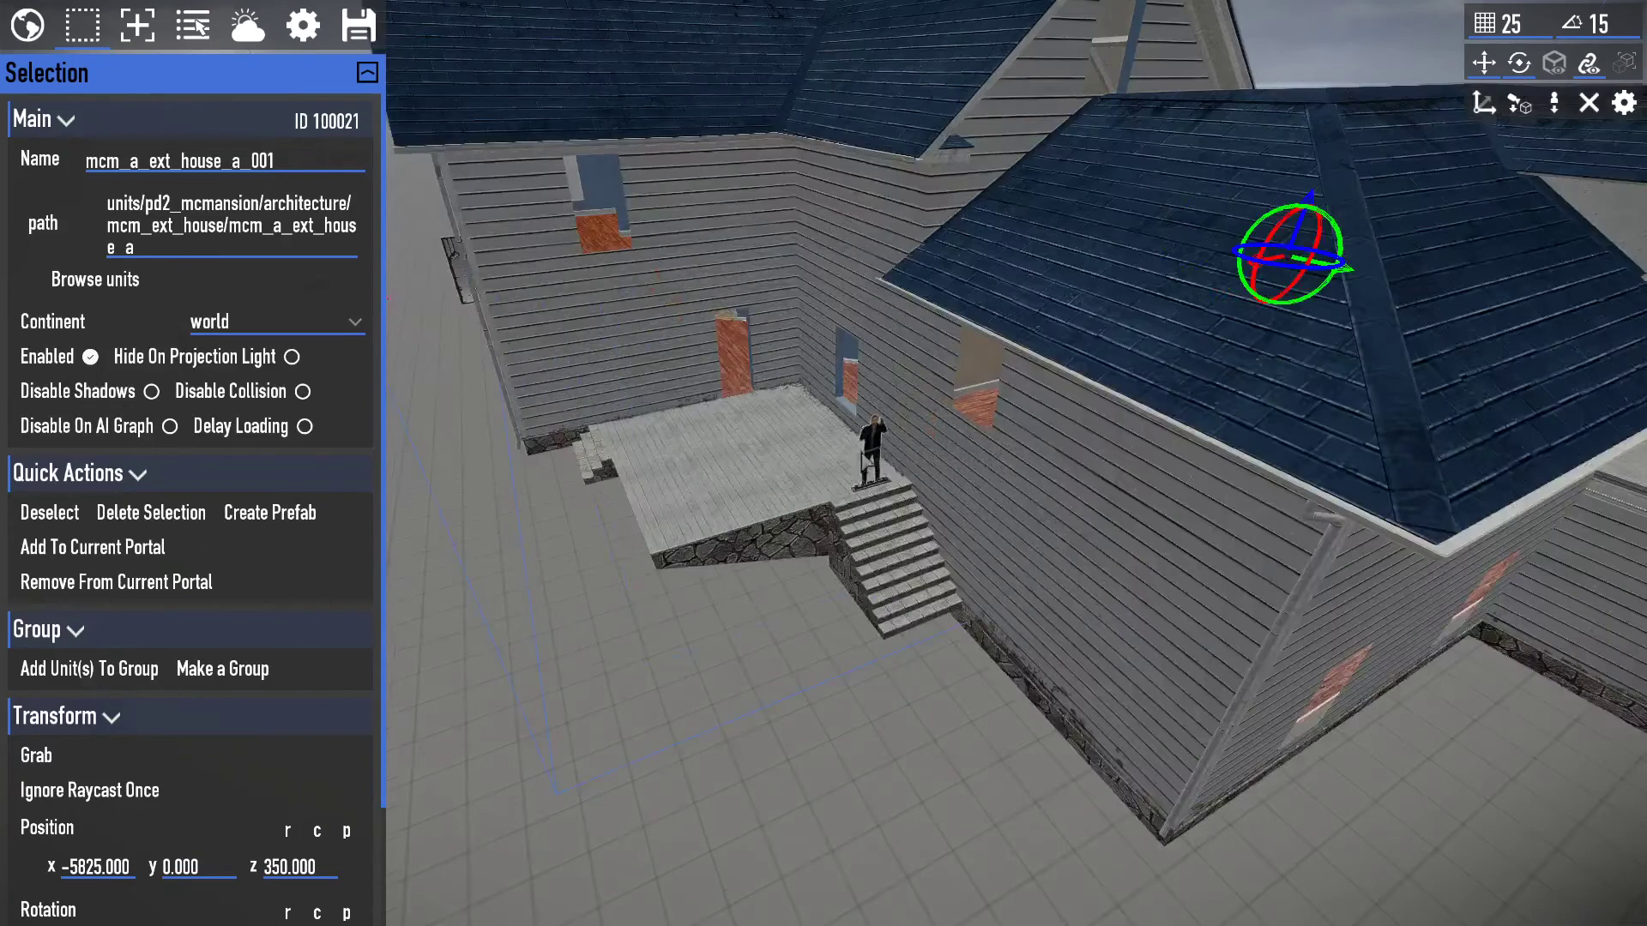
Grab the cardboard civilian from the porch again and place it on the wooden bench out on the ground plane.
left_click(868, 450)
left_click(36, 790)
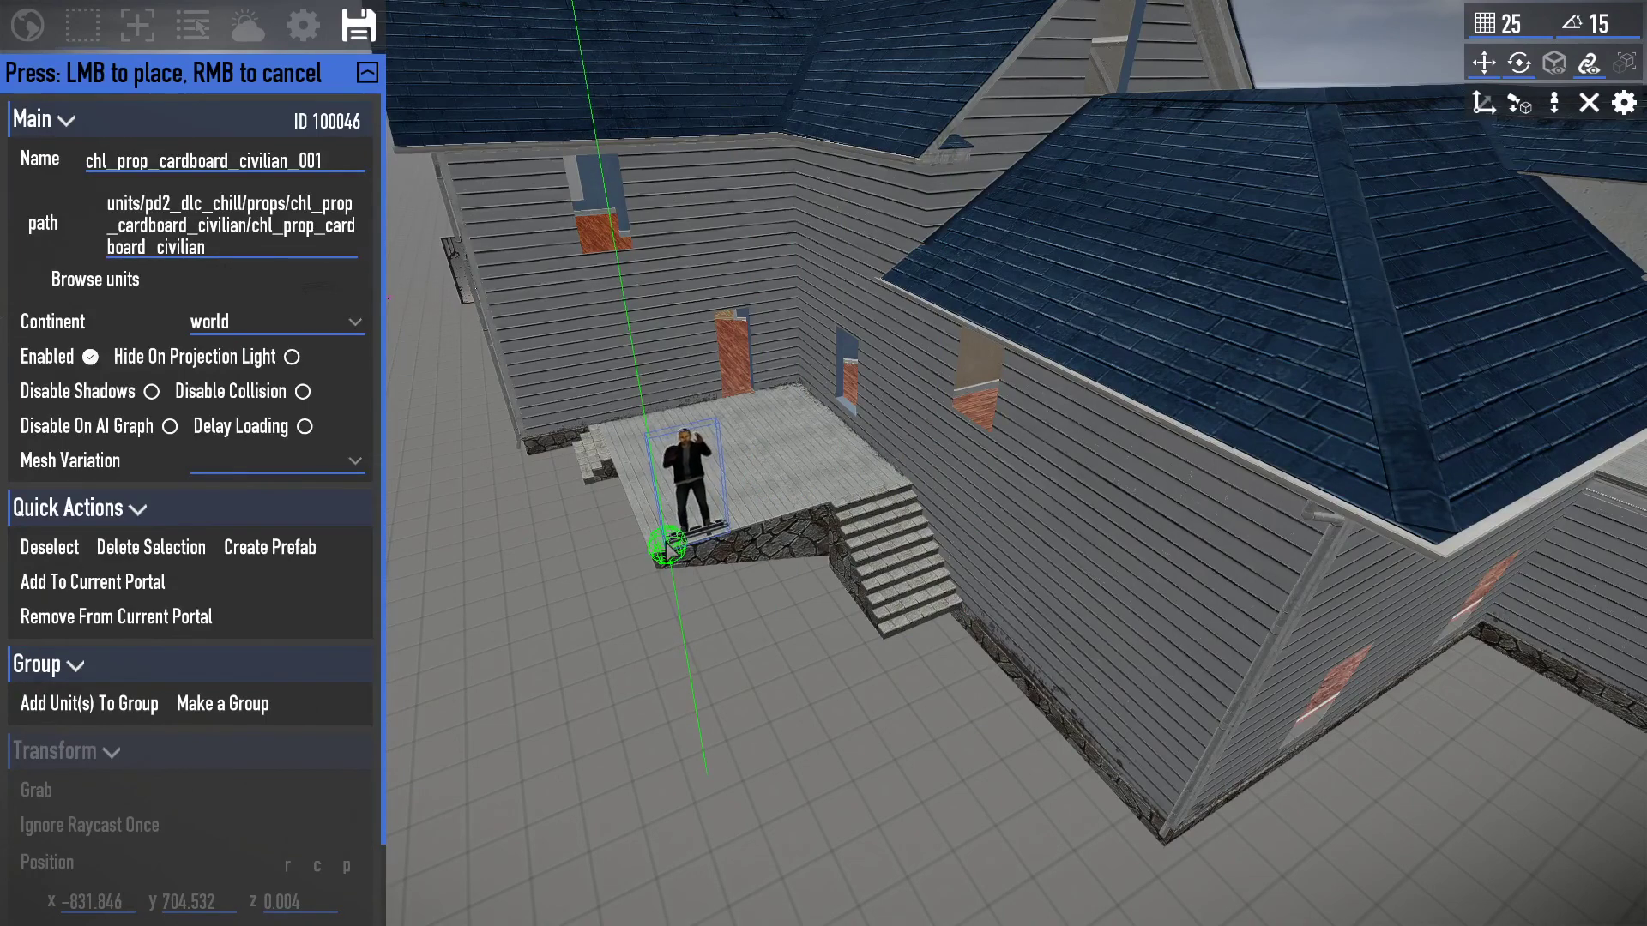
key("shift")
key("w")
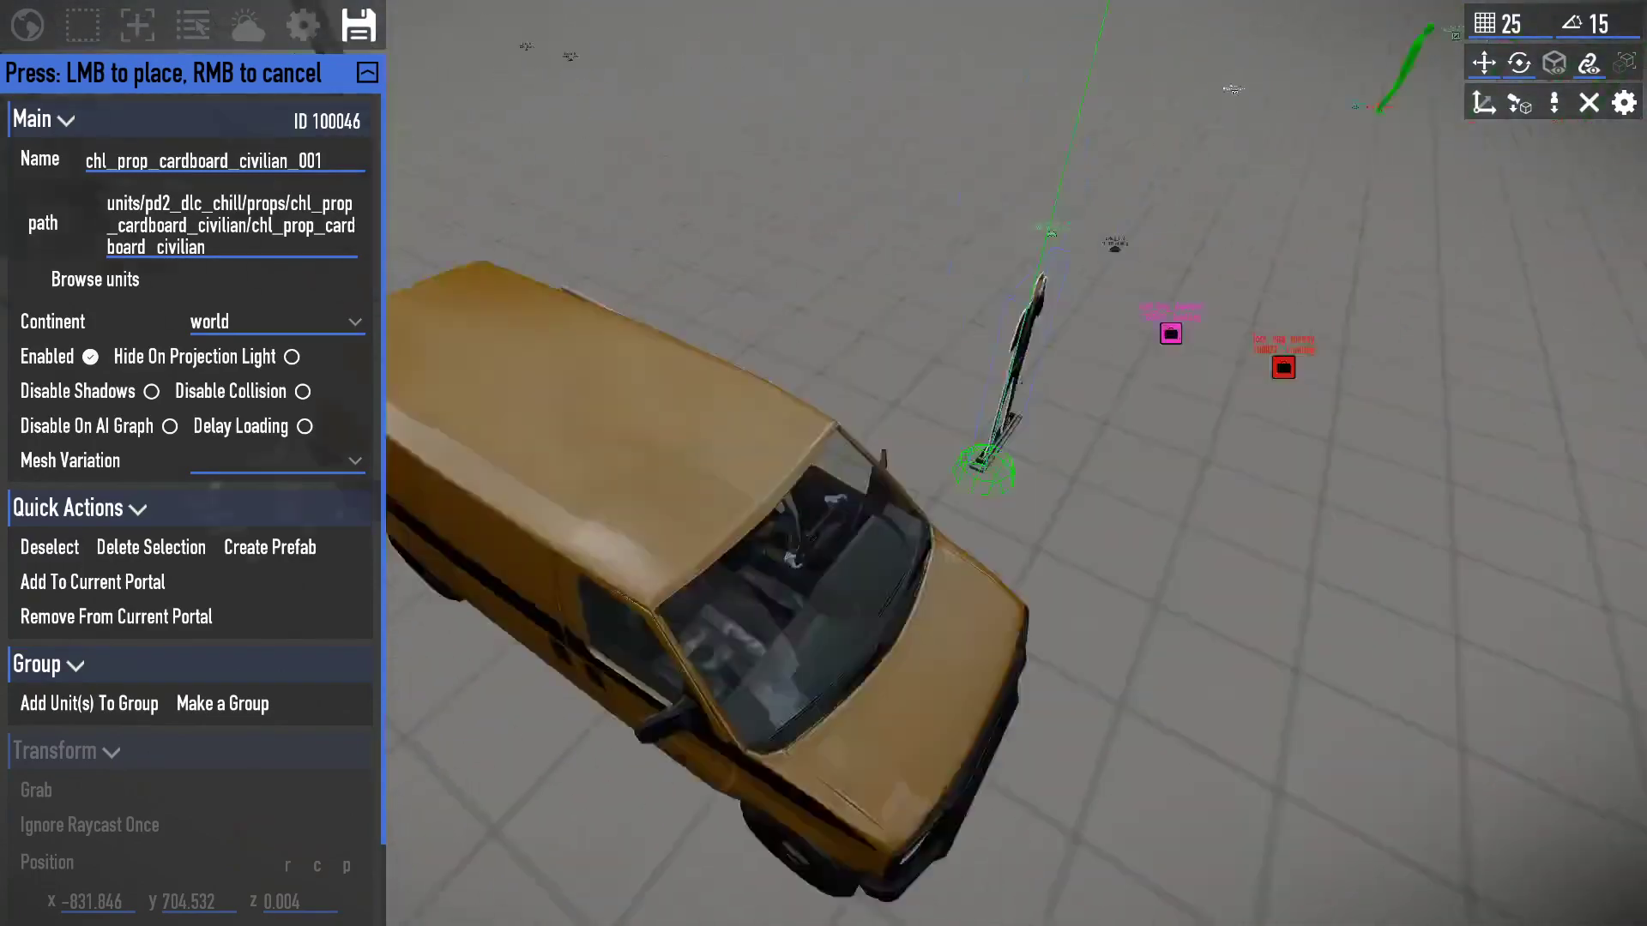
key("s")
key("w")
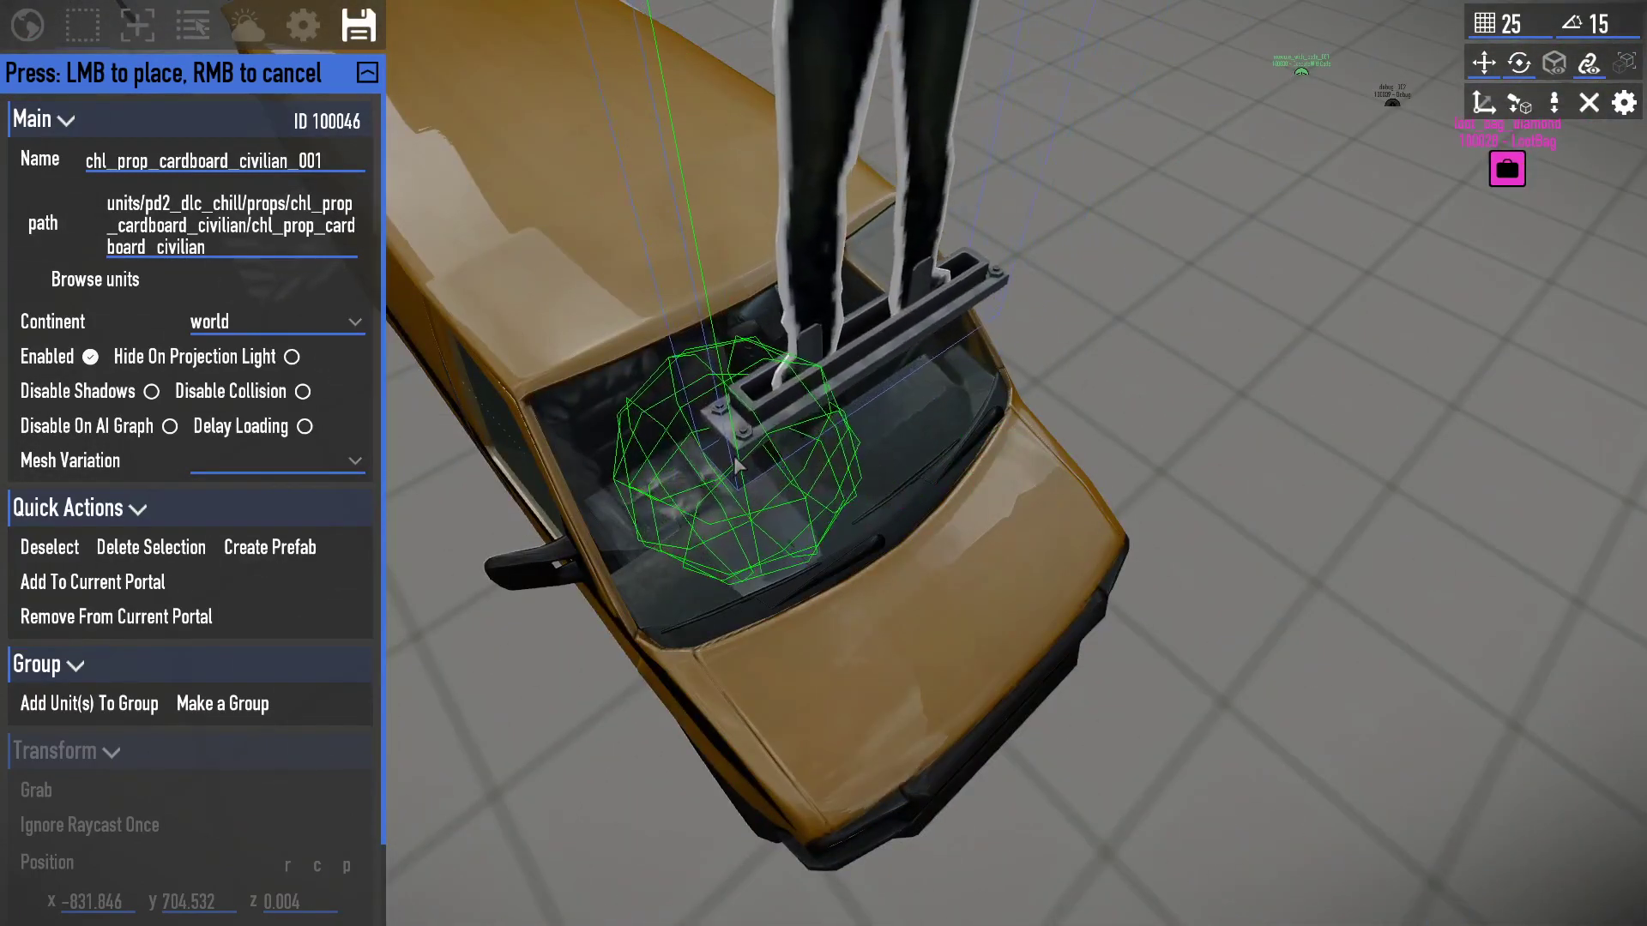
key("s")
key("a")
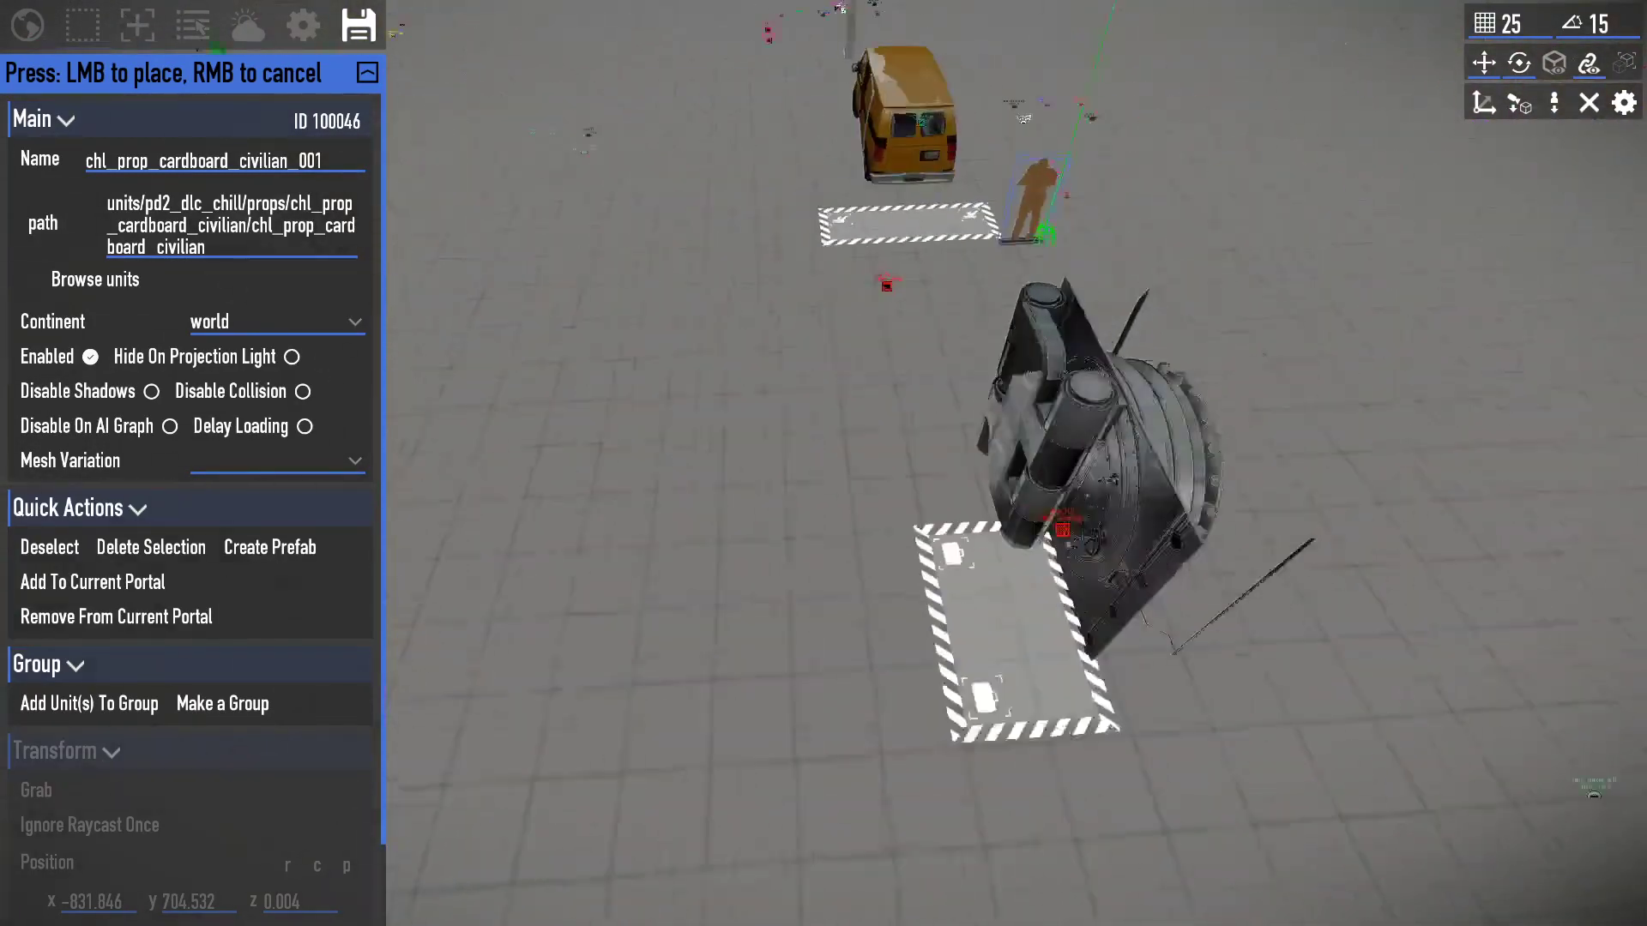
key("w")
key("shift")
key("s")
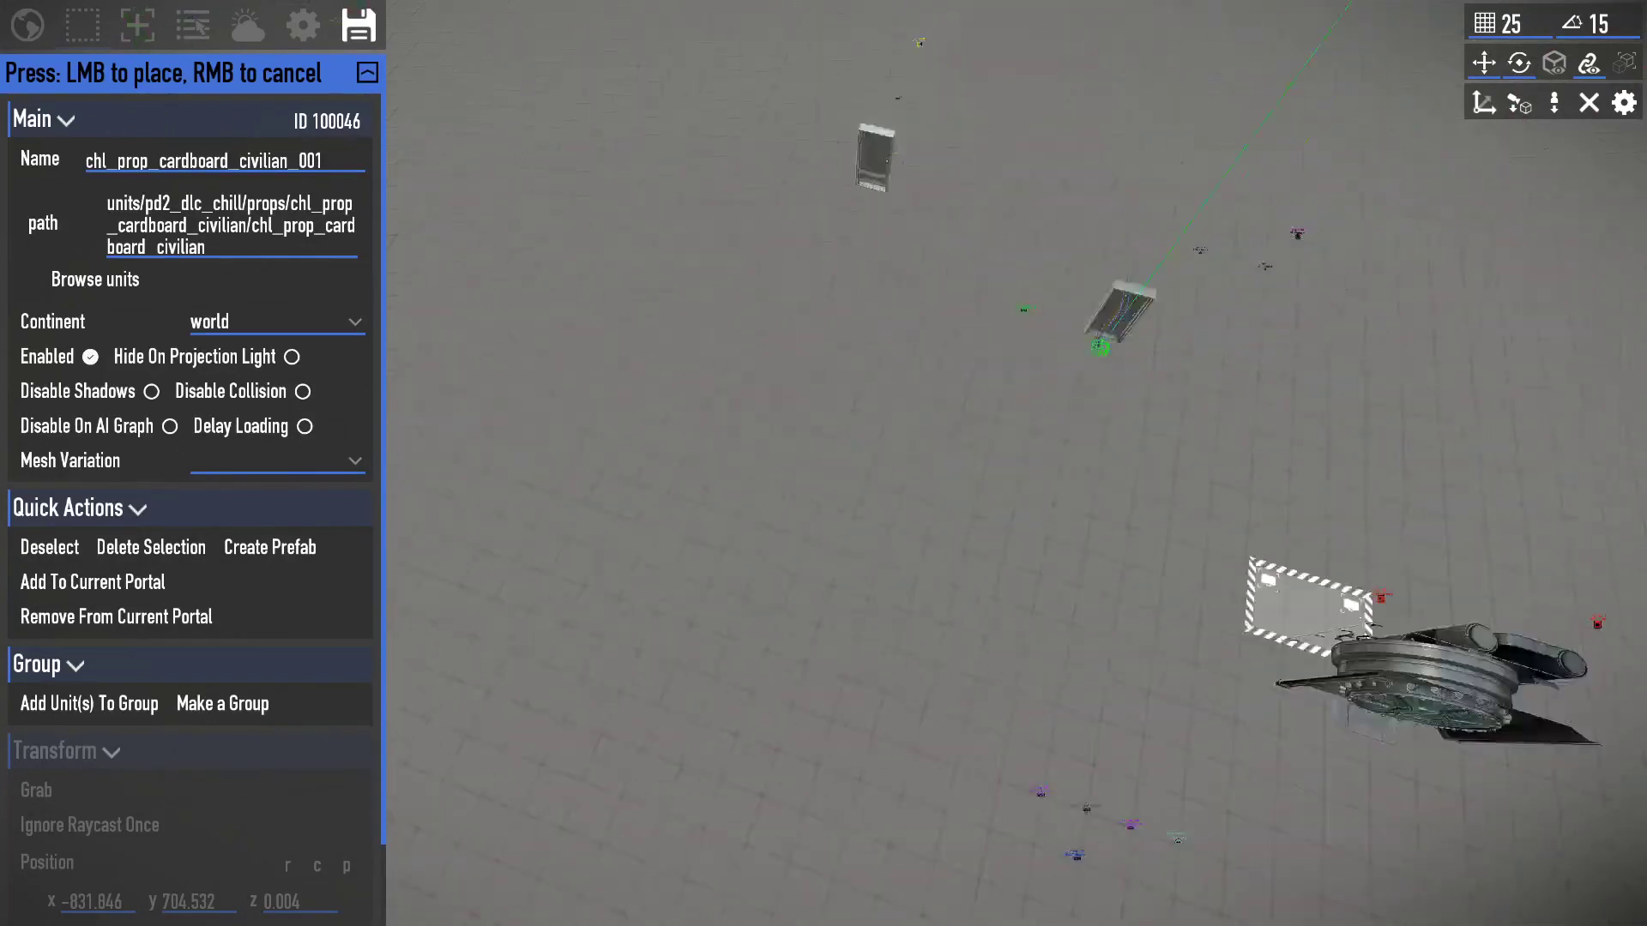
key("s")
key("w")
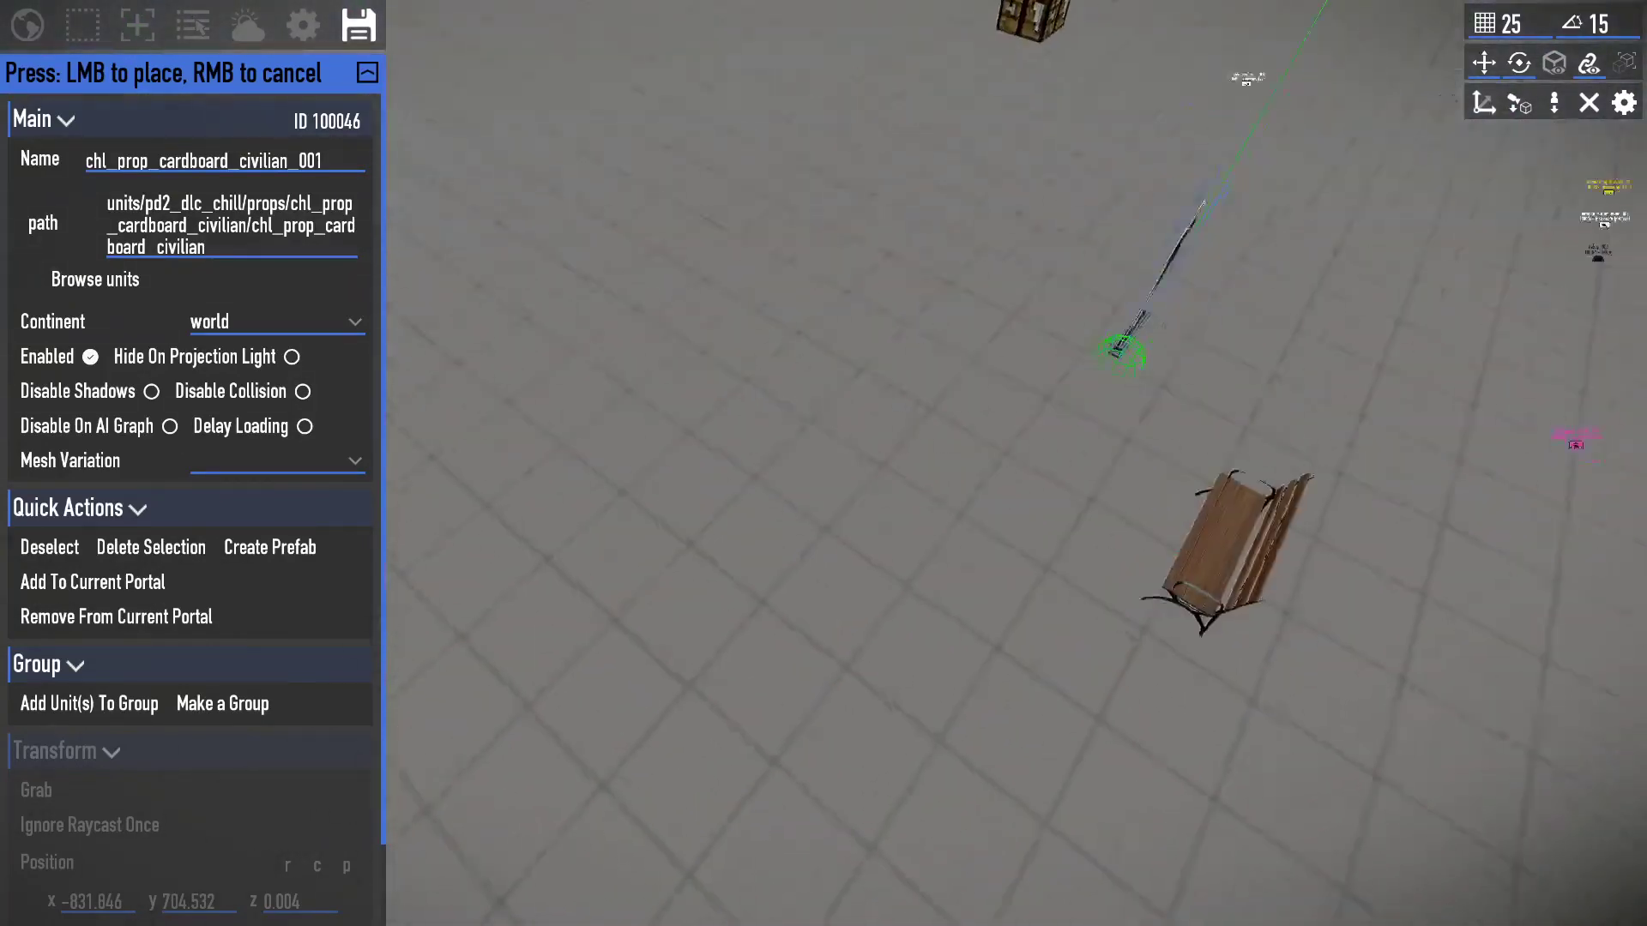
key("w")
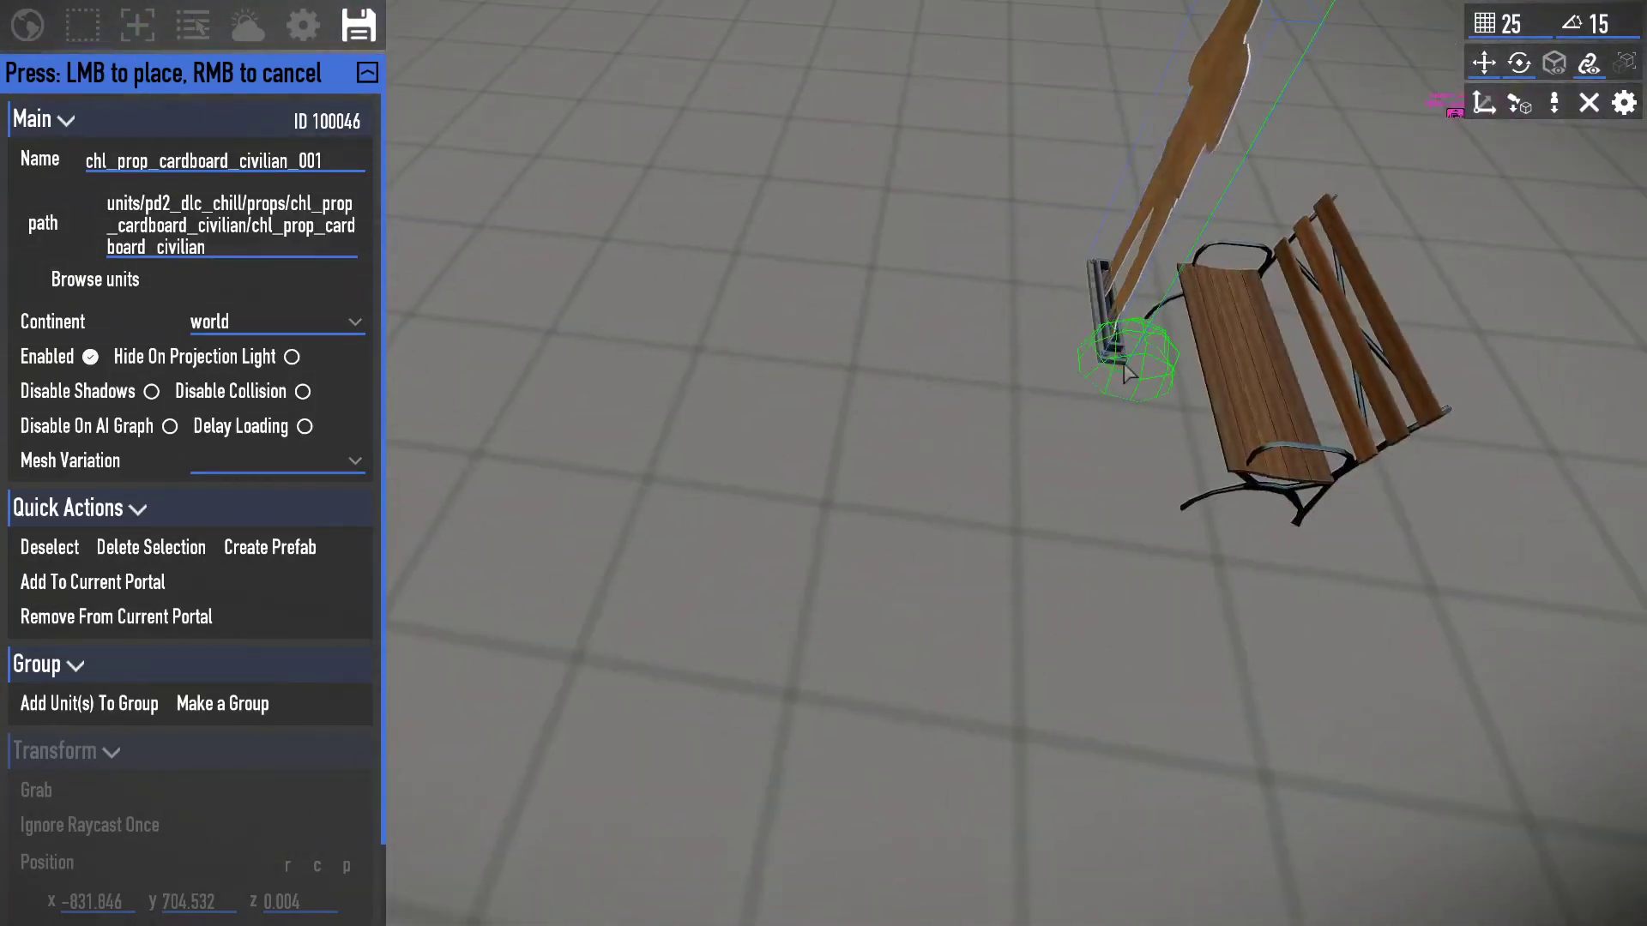
left_click(1266, 403)
right_click(1322, 394)
key("s")
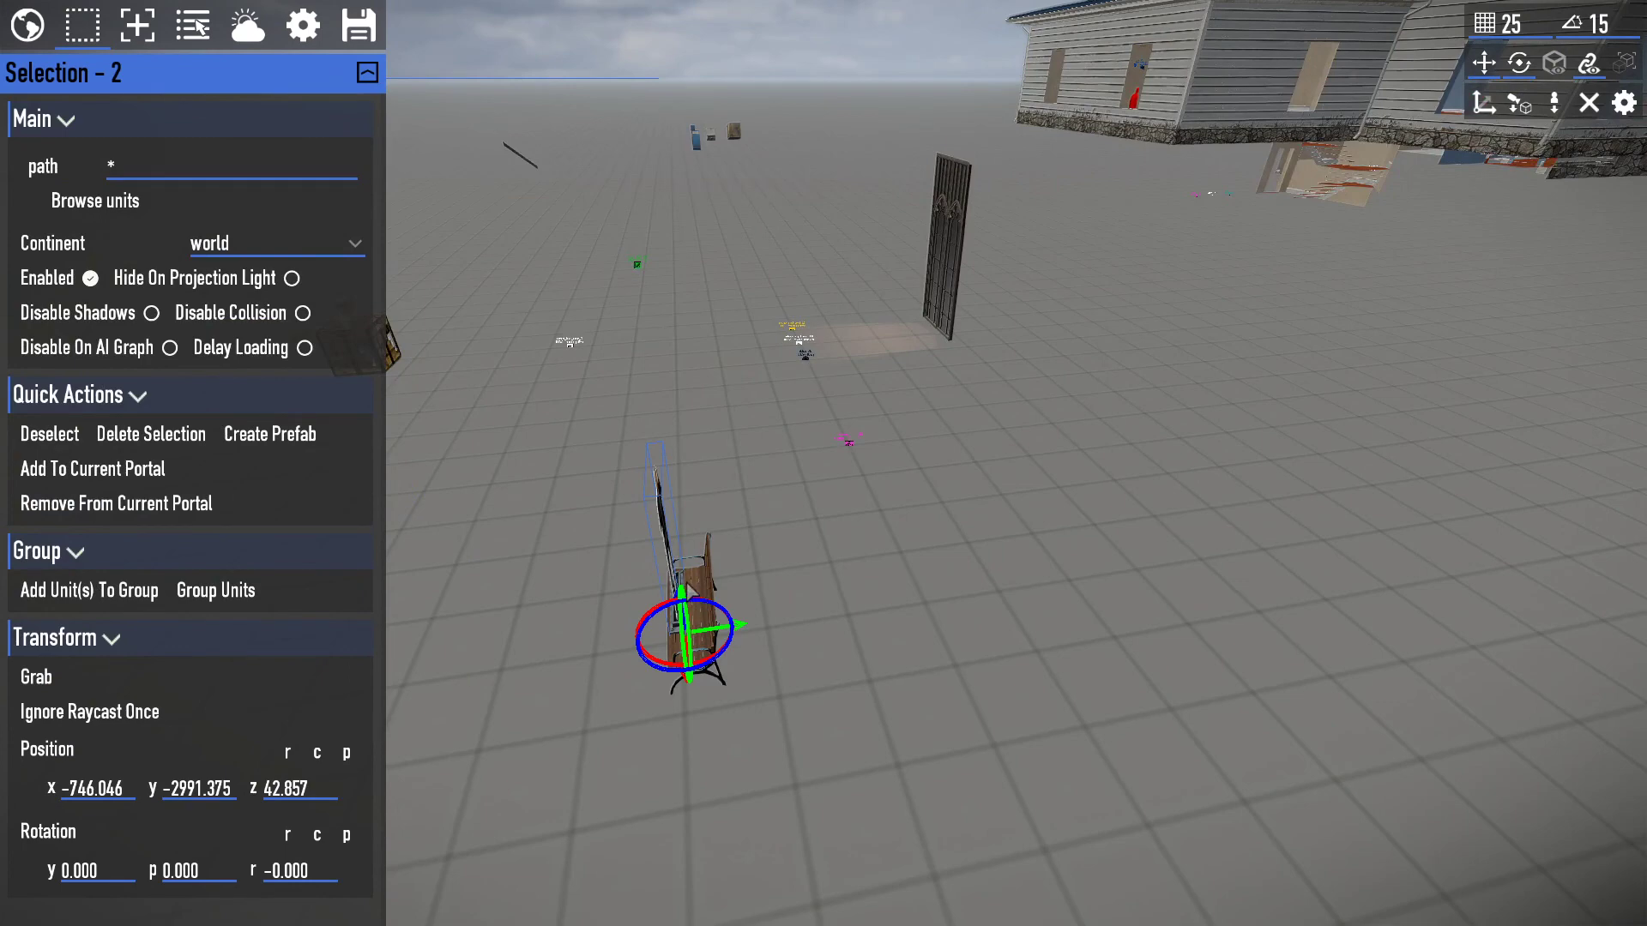
Select the ground plane and examine the whole level layout from above, including the road, the house and the vehicles.
left_click(886, 513)
key("s")
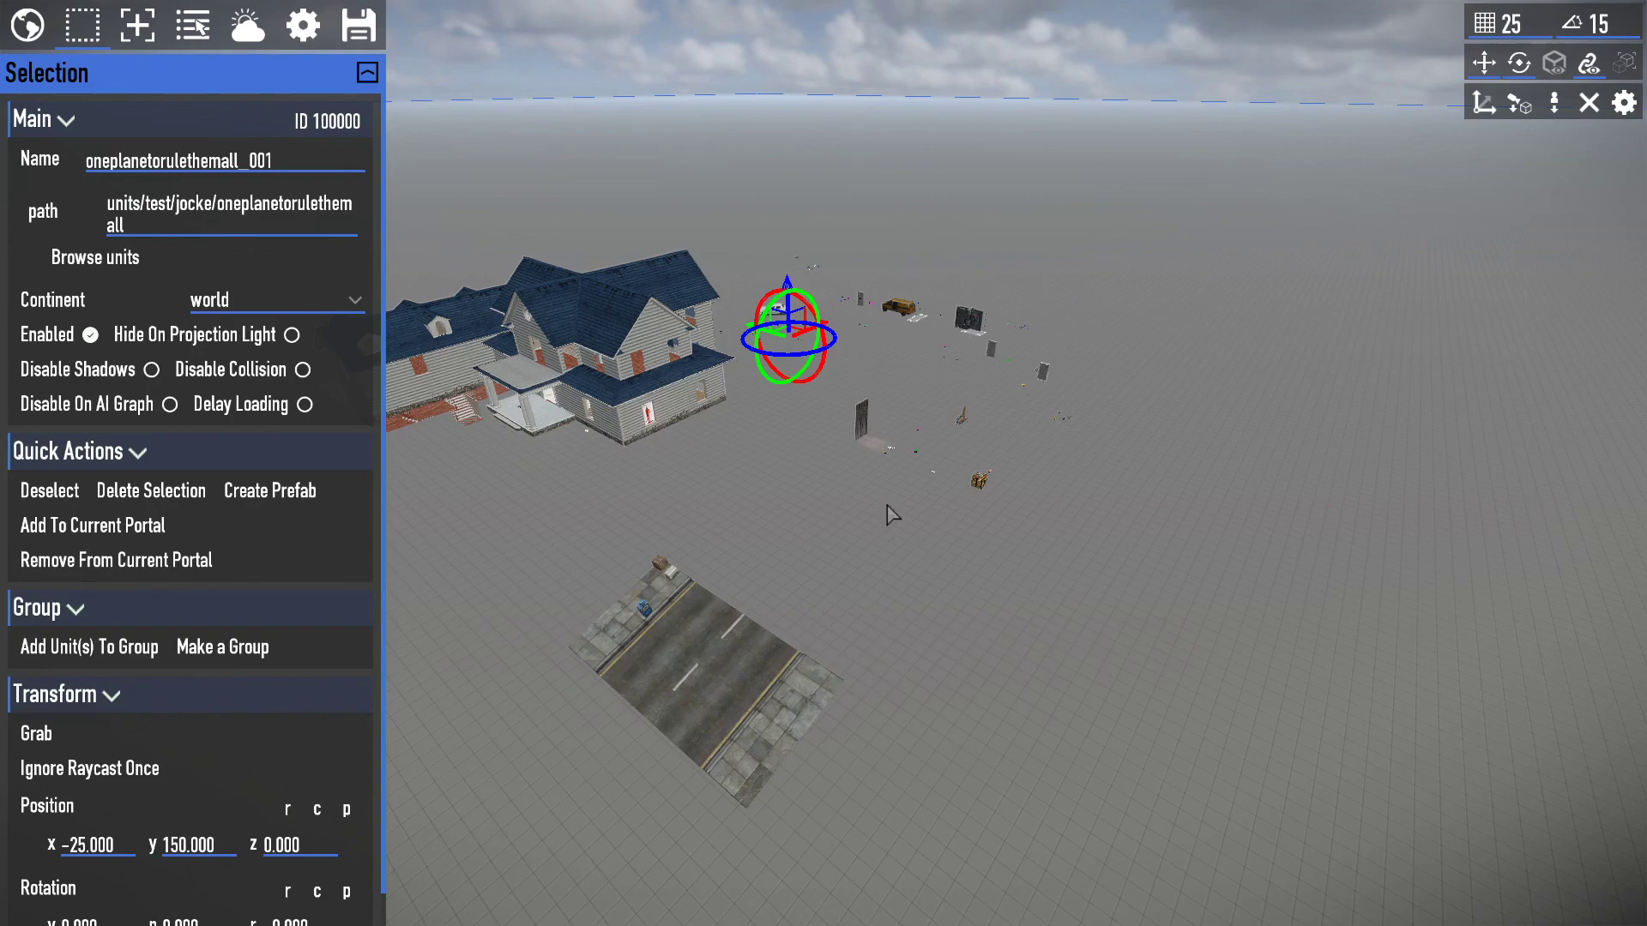
key("w")
right_click_drag(932, 491, 725, 413)
key("s")
key("w")
key("s")
right_click_drag(919, 484, 738, 472)
key("w")
key("s")
key("w")
right_click_drag(845, 485, 937, 492)
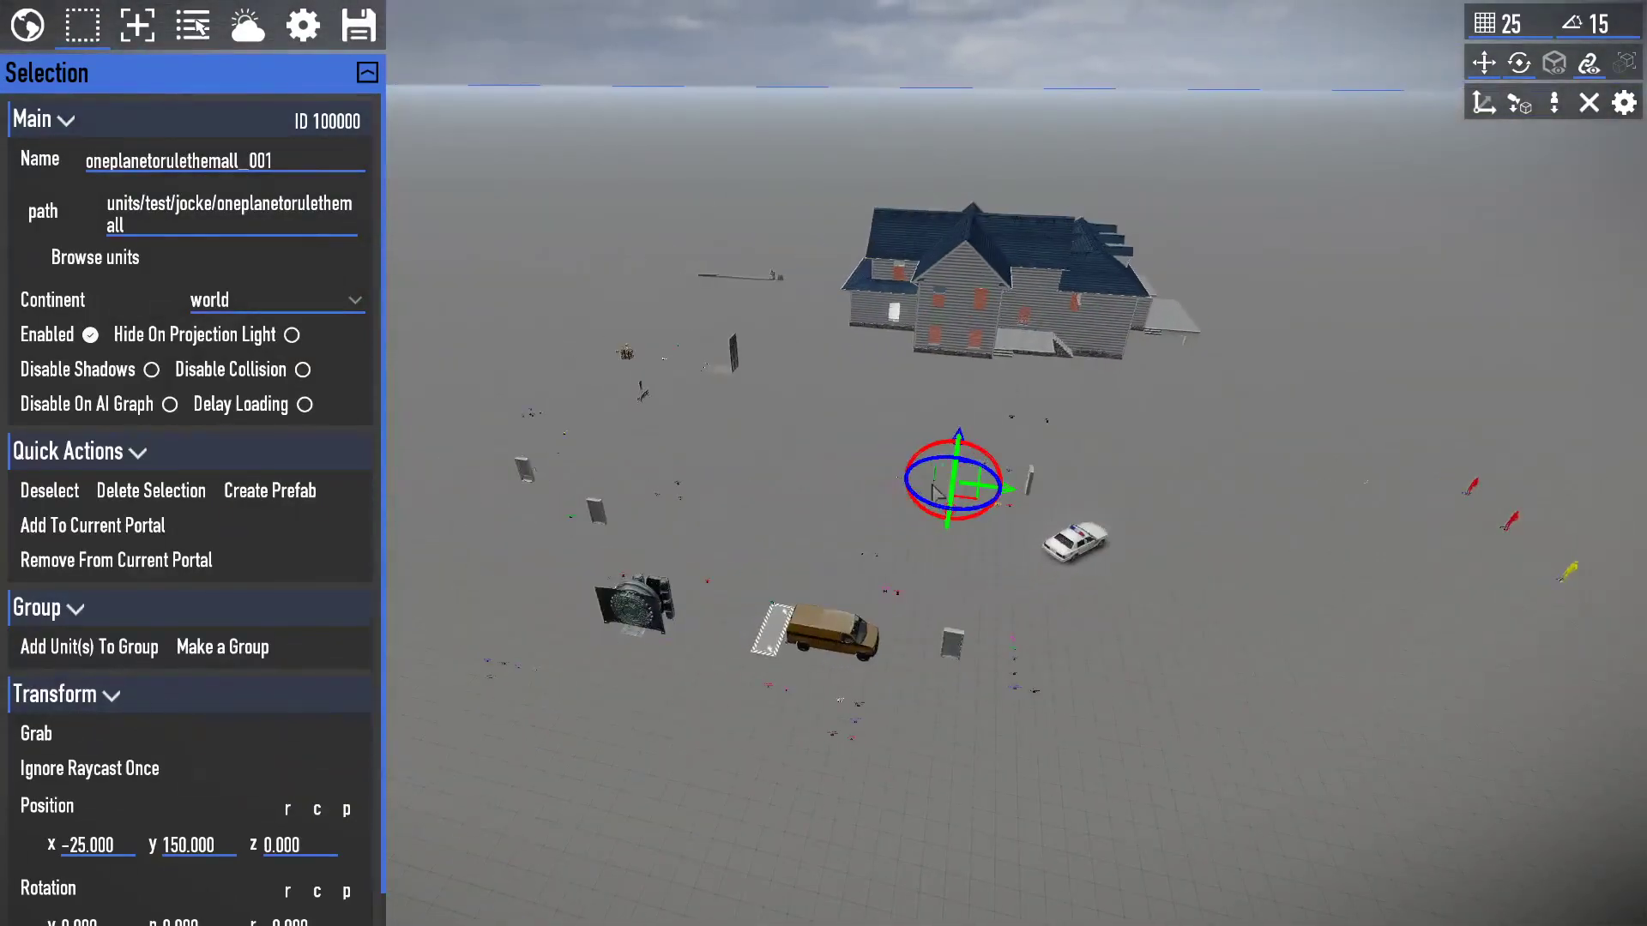
Browse the unfiltered list of spawnable units back to its beginning, and return to the selection properties.
left_click(128, 33)
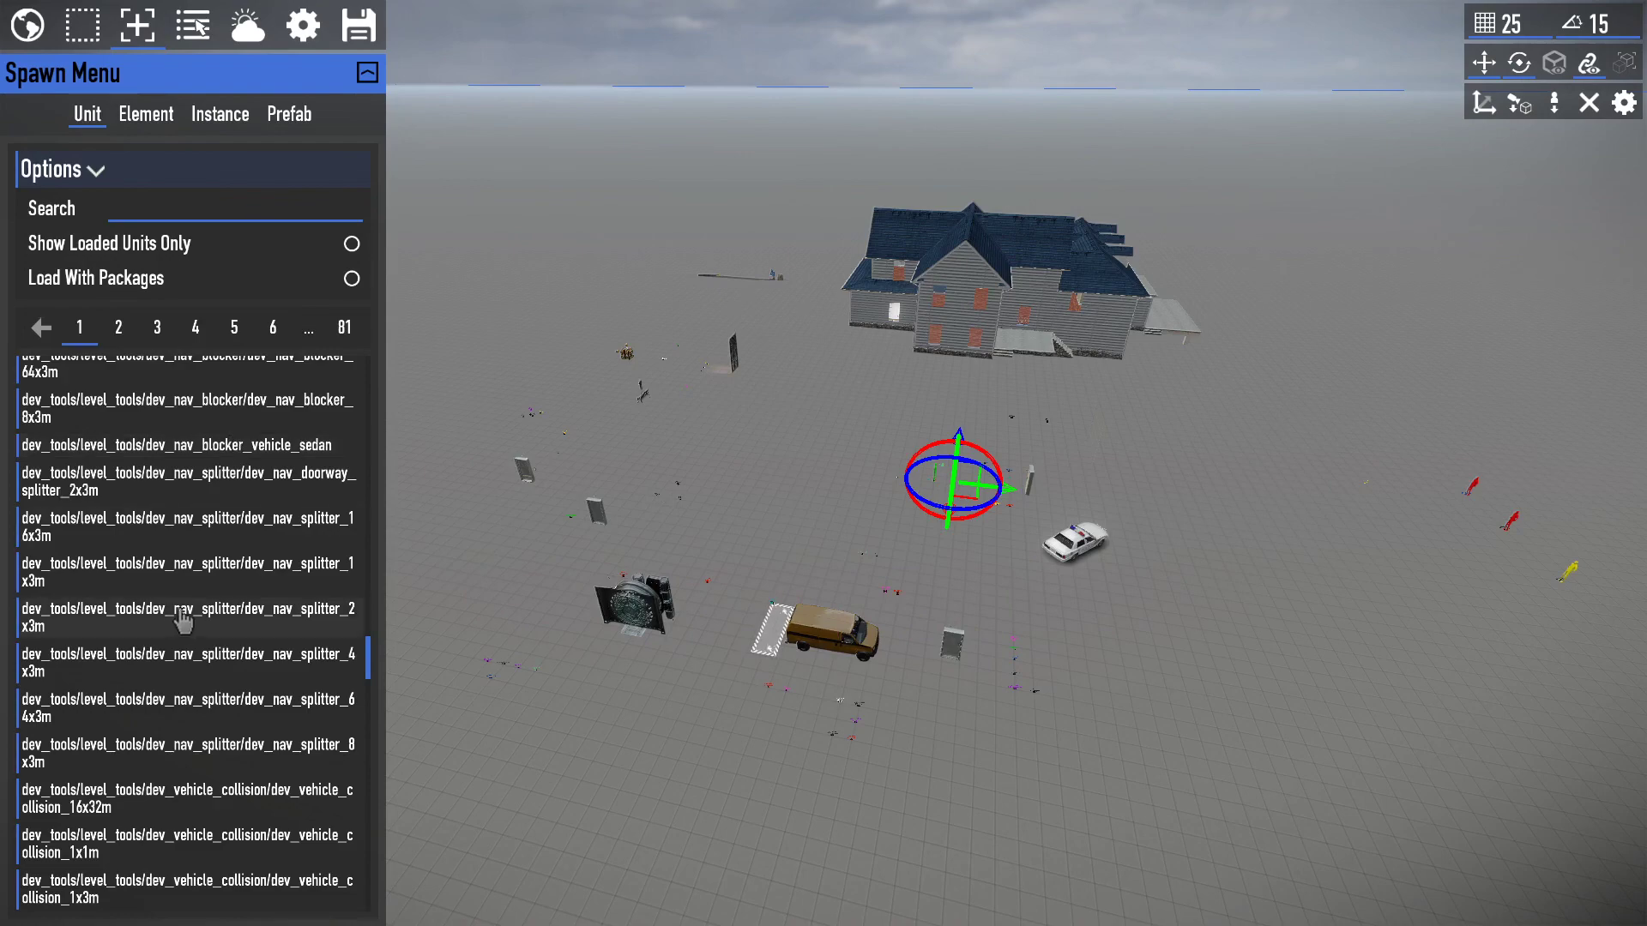
scroll(183, 618, "up", 3)
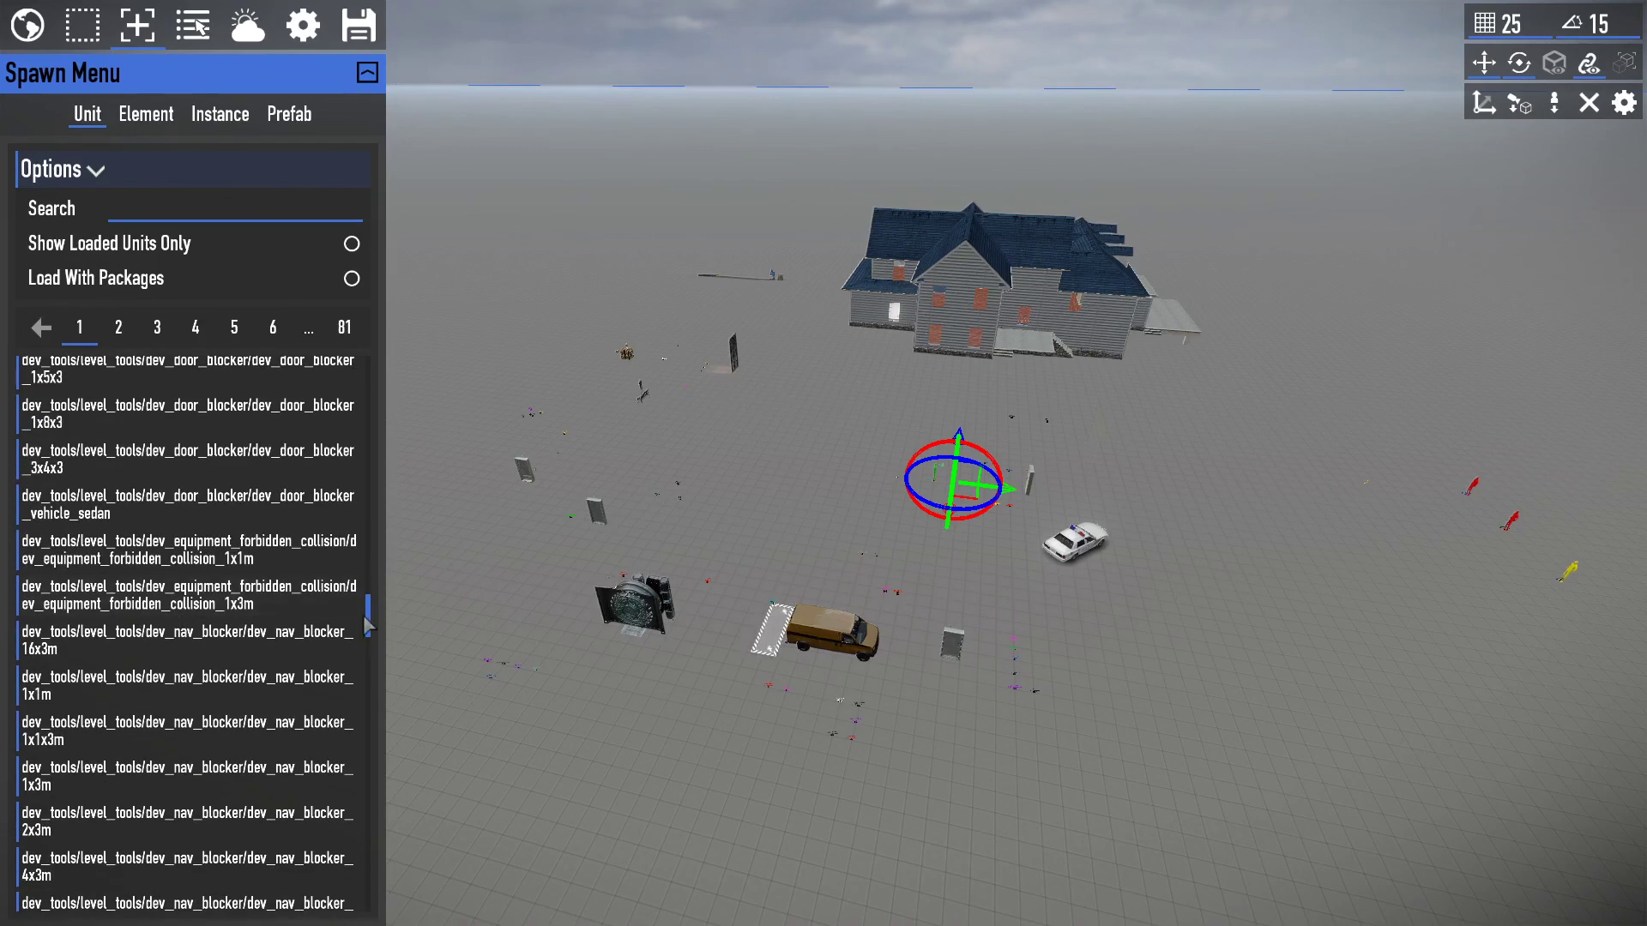
left_click_drag(368, 627, 334, 319)
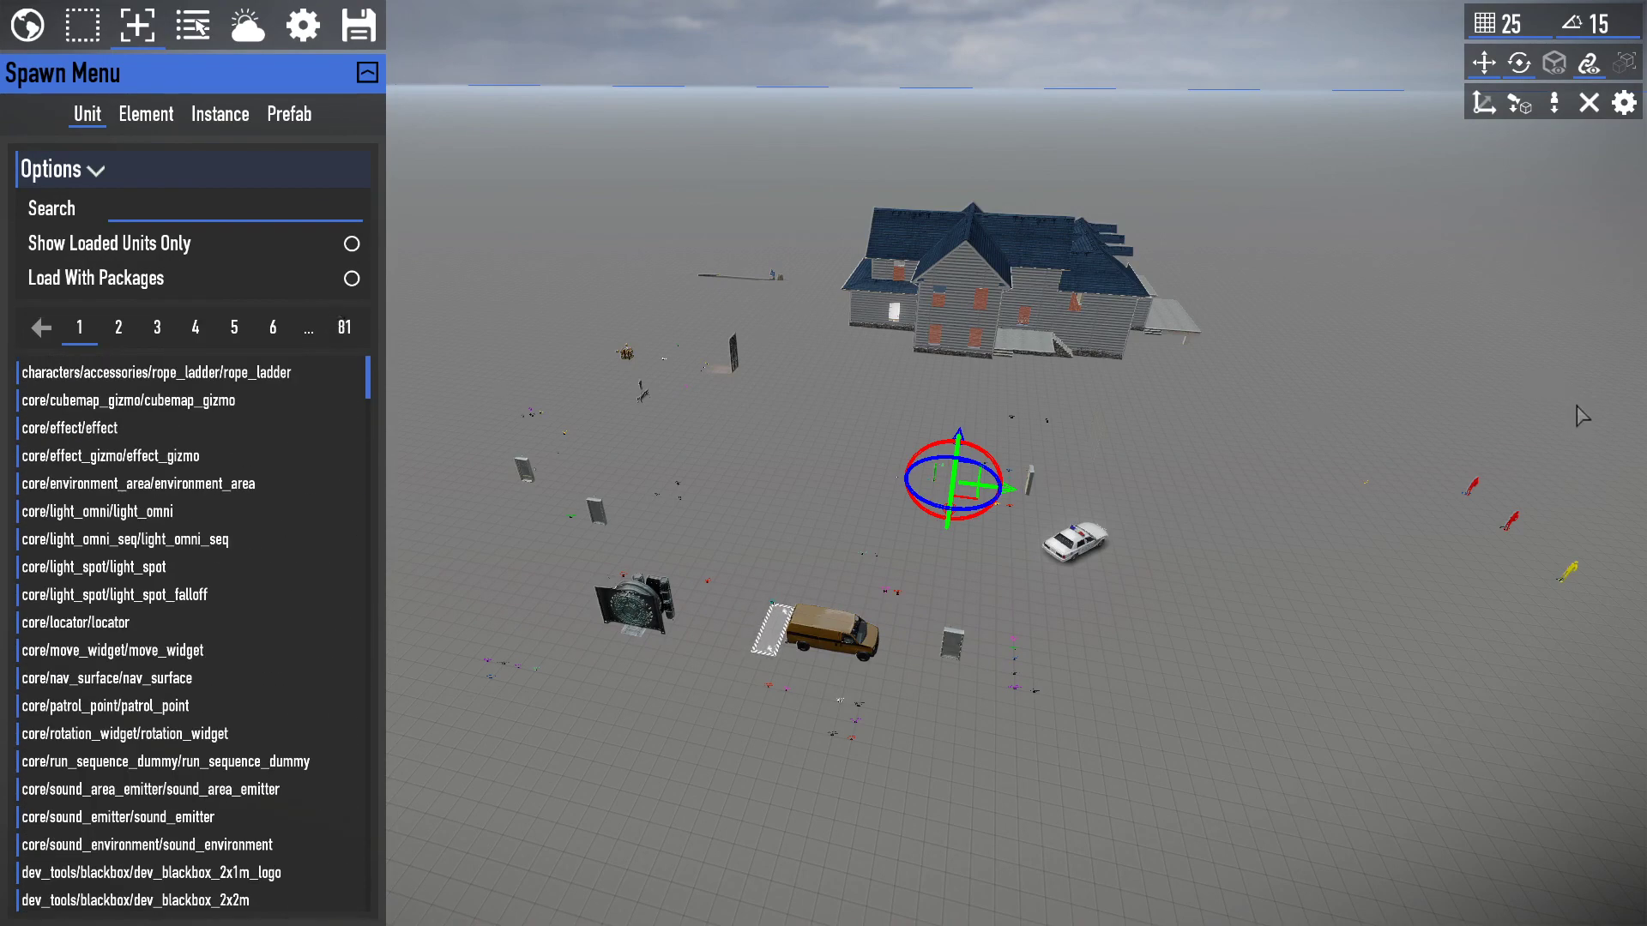
right_click(1376, 341)
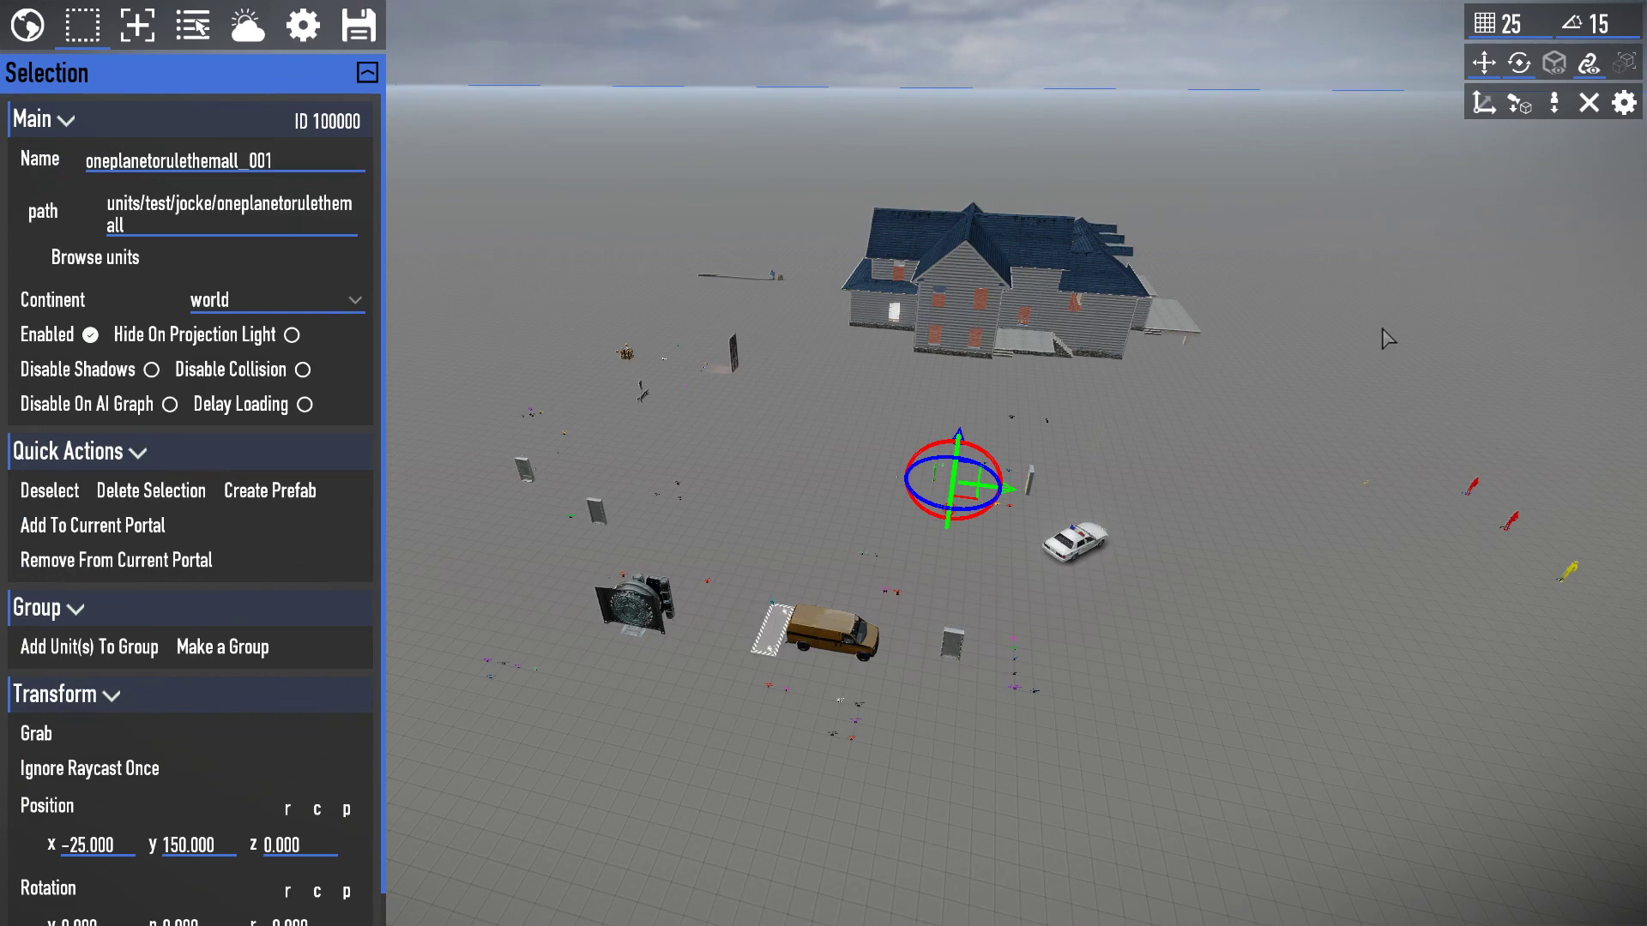